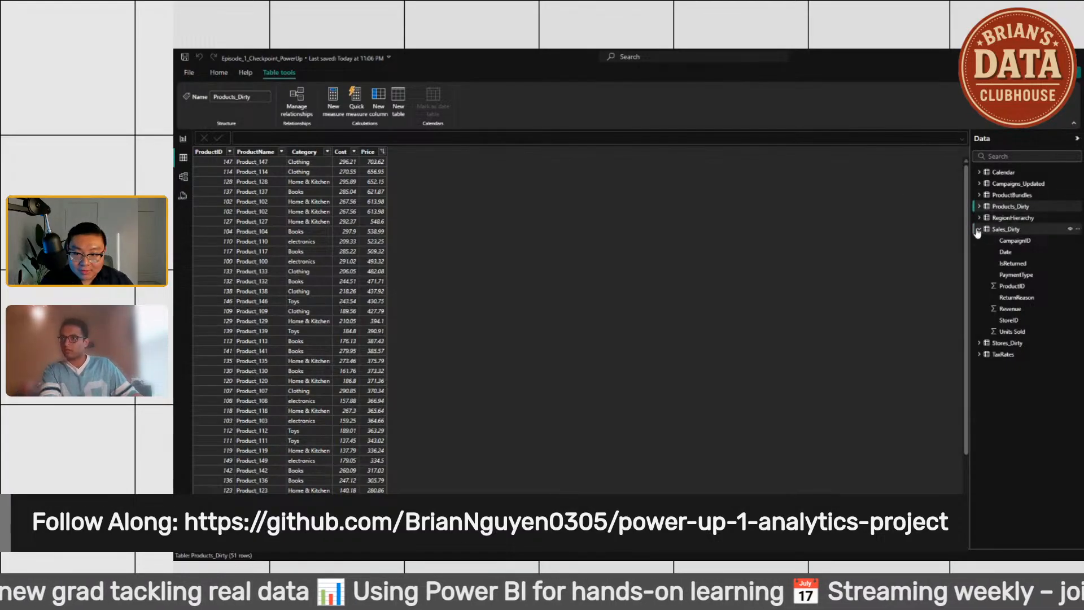
# Step: Open the Sales_Dirty table and include all values in its IsReturned filter
pyautogui.click(978, 229)
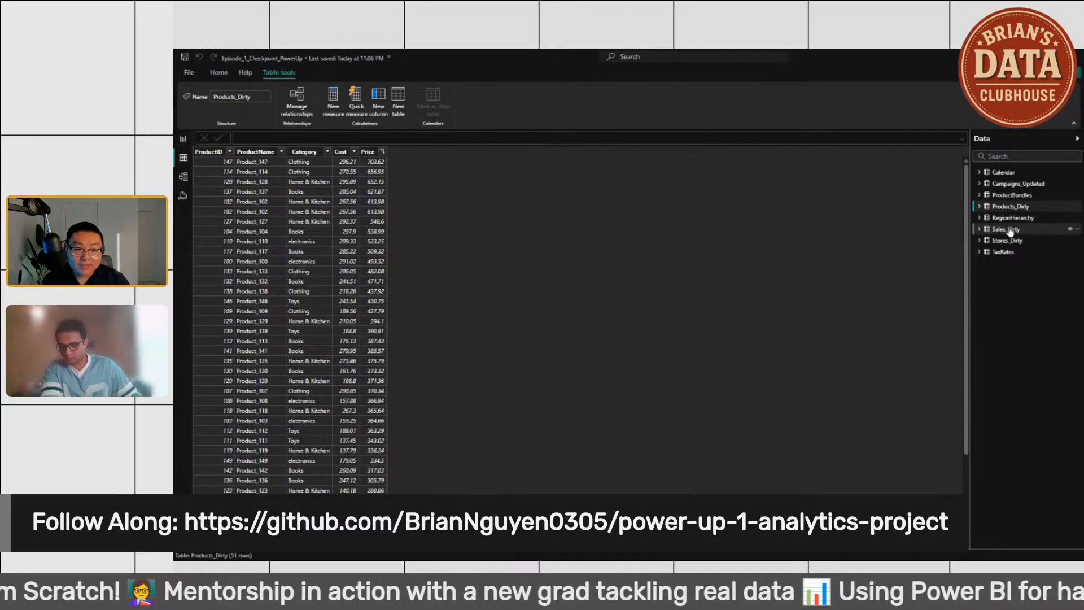
pyautogui.click(1007, 229)
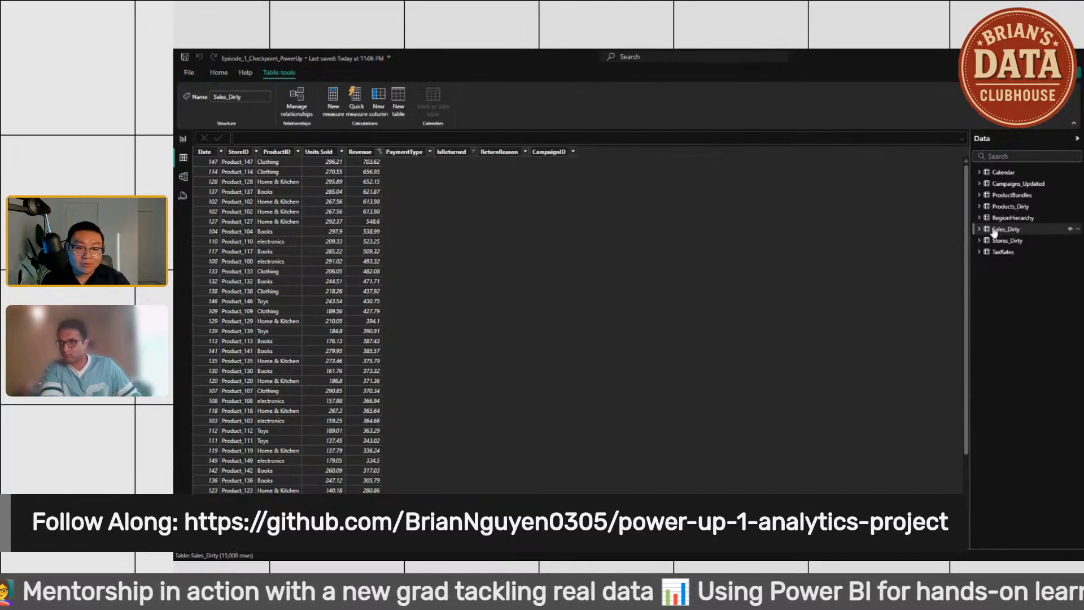
pyautogui.click(471, 152)
pyautogui.click(473, 152)
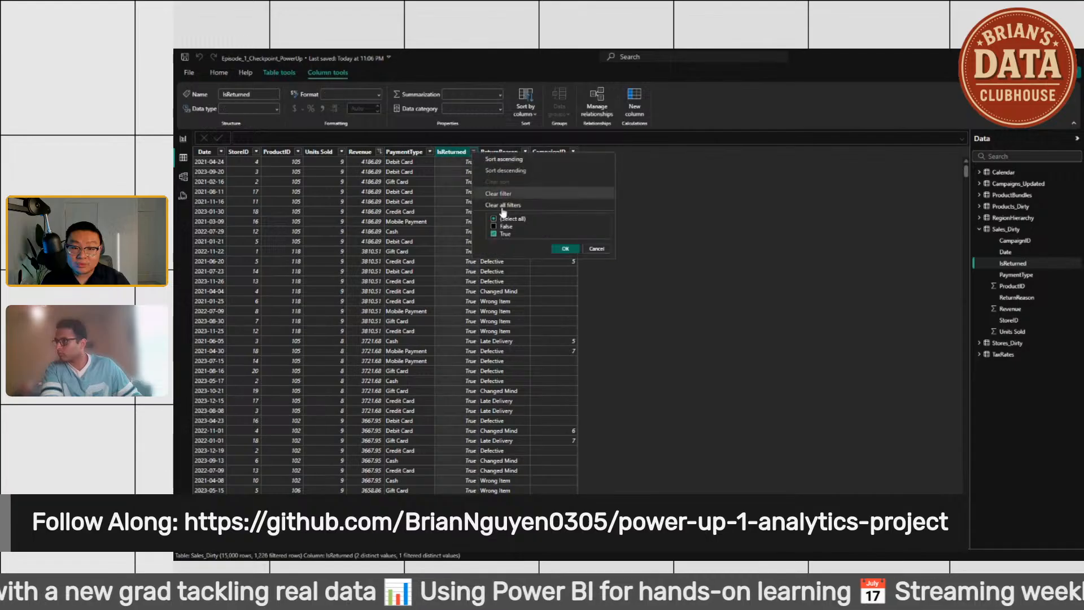
pyautogui.click(495, 219)
pyautogui.click(565, 249)
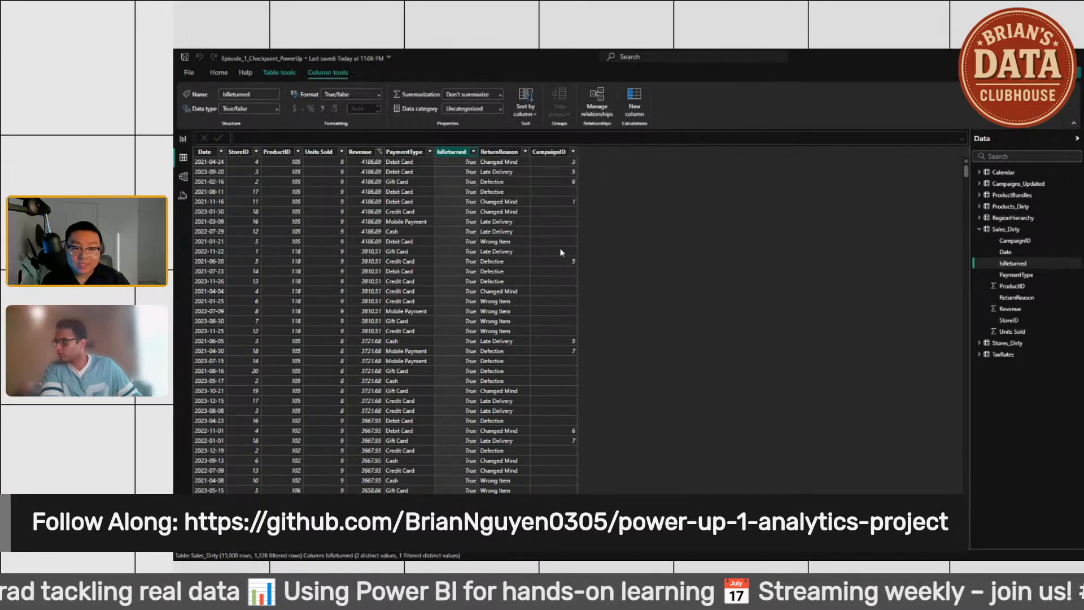
pyautogui.click(379, 152)
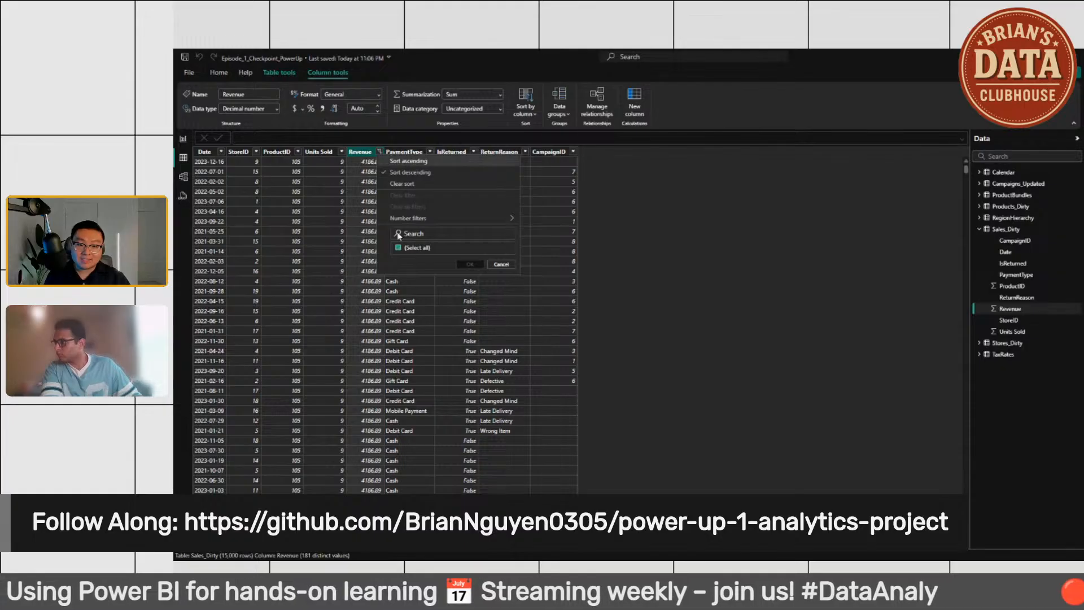
pyautogui.click(398, 248)
pyautogui.click(398, 248)
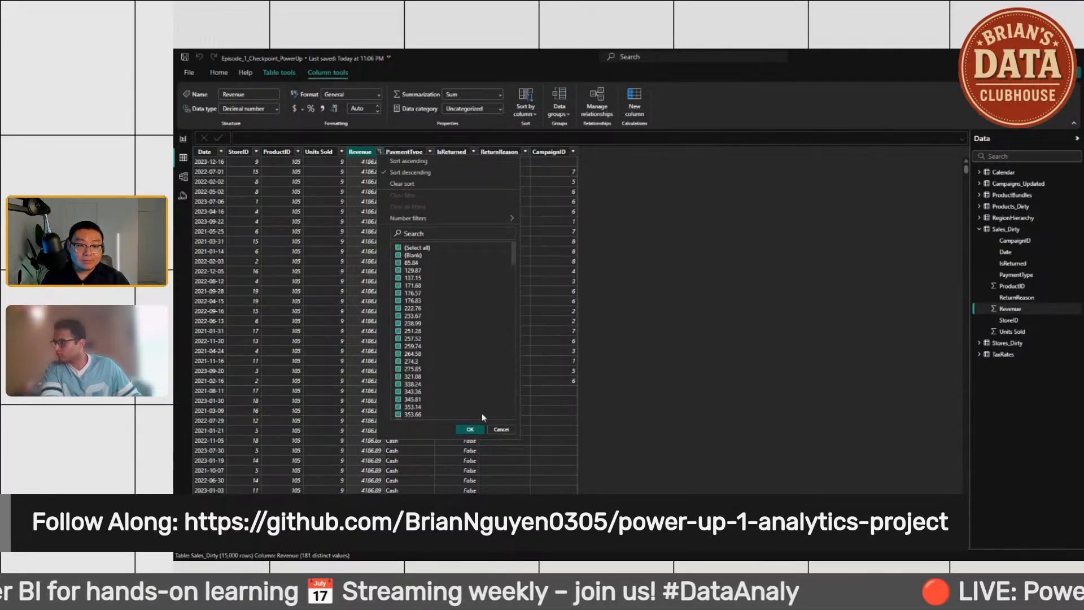
pyautogui.click(469, 429)
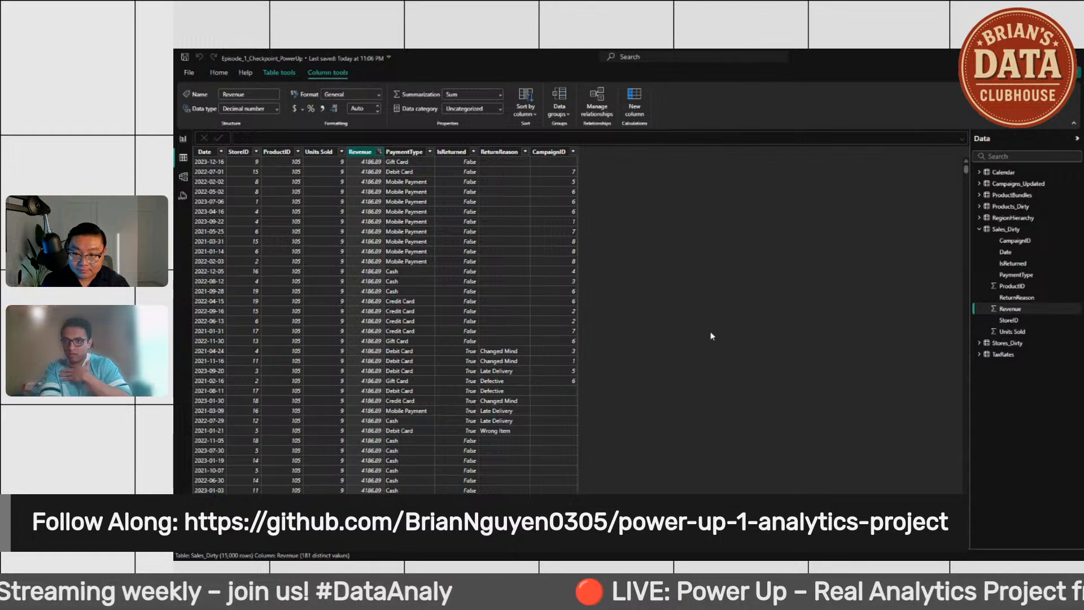
# Step: Filter the Revenue column of Sales_Dirty to show only blank values
pyautogui.click(379, 151)
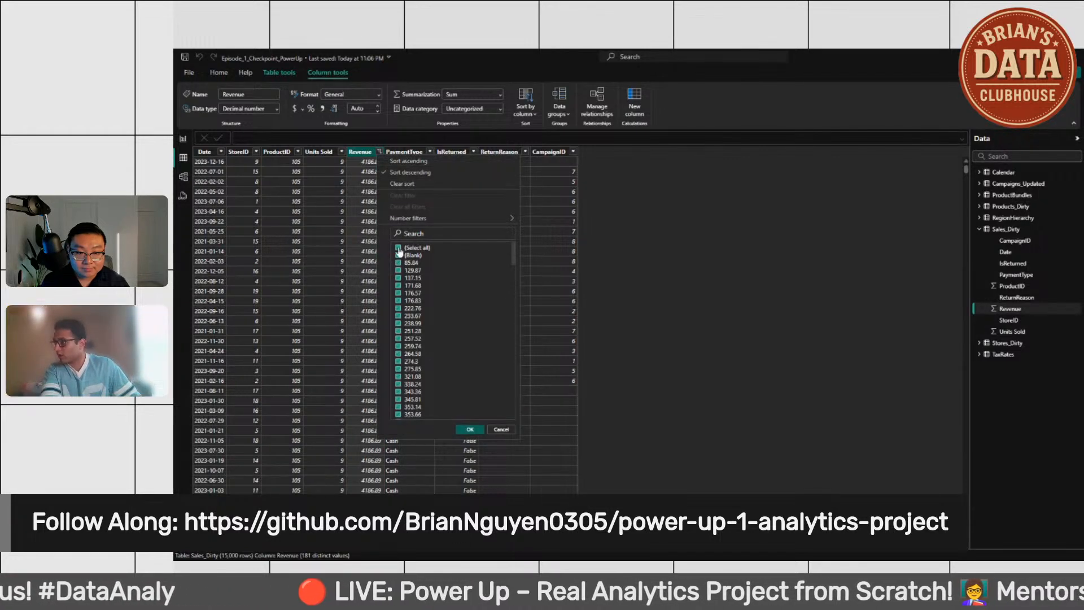
pyautogui.click(399, 247)
pyautogui.click(398, 255)
pyautogui.click(471, 429)
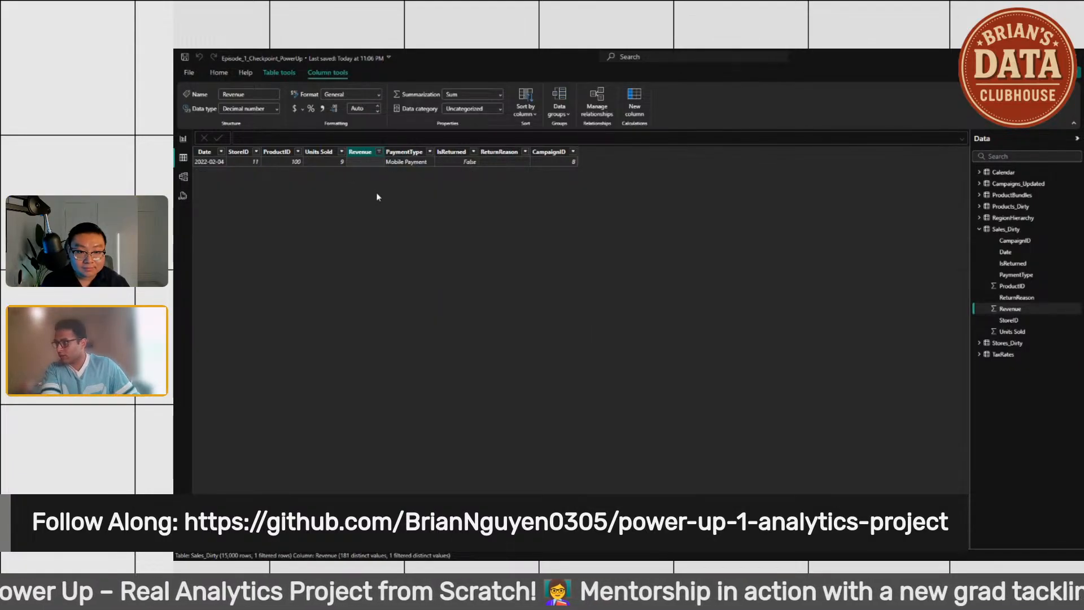
# Step: Reset the Revenue filter so that all values are included
pyautogui.click(379, 151)
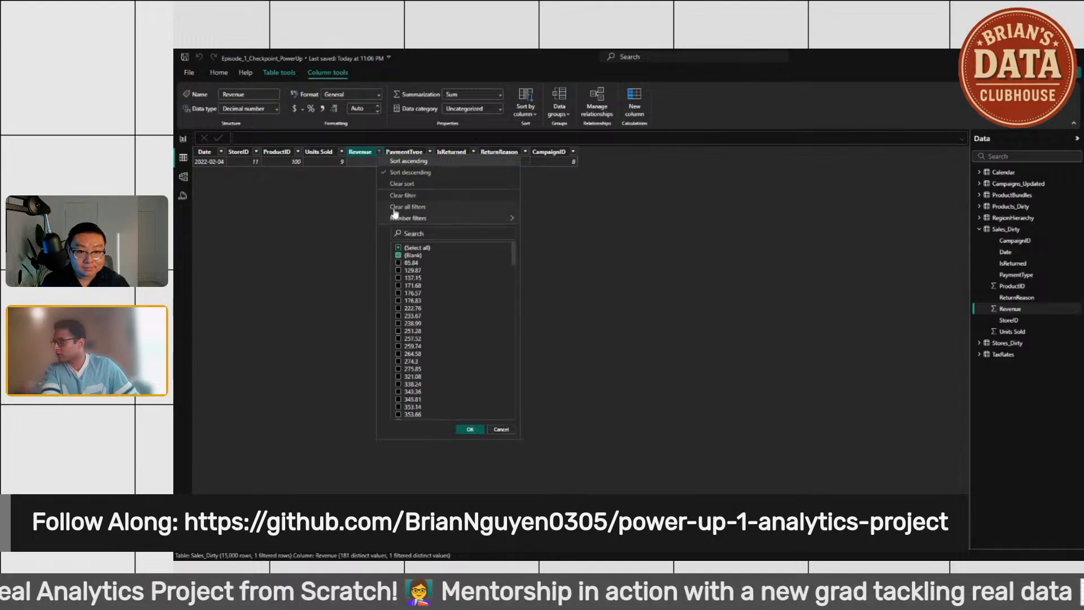
pyautogui.click(398, 254)
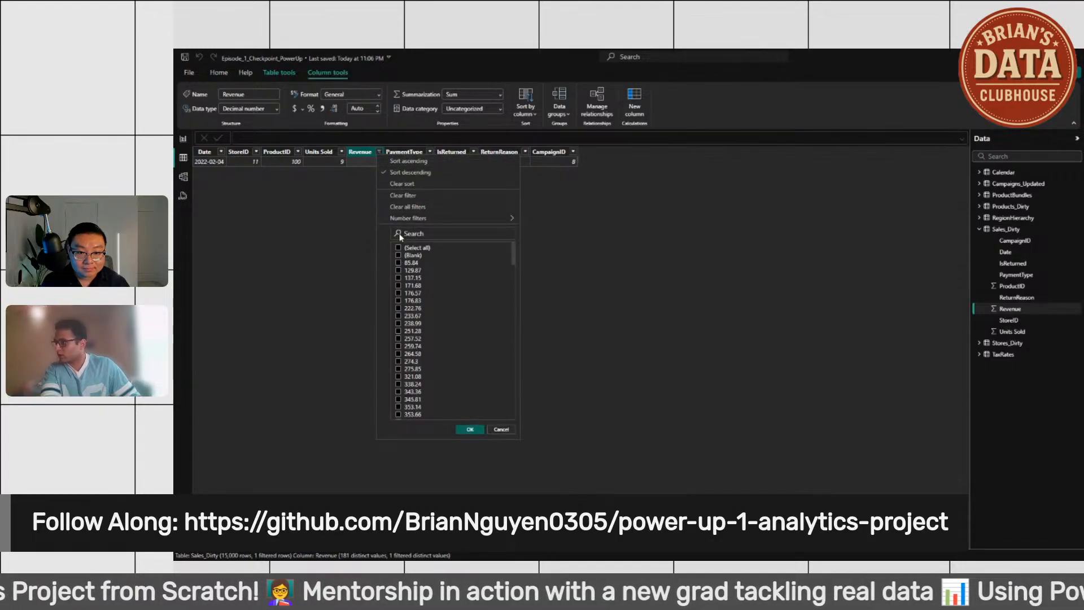
pyautogui.click(398, 248)
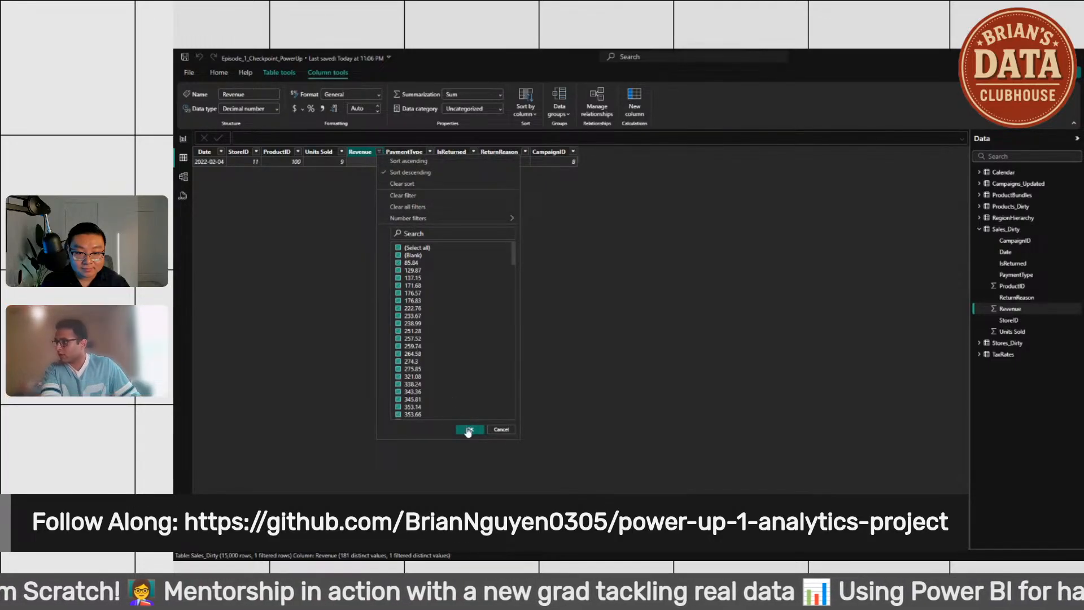
pyautogui.click(468, 430)
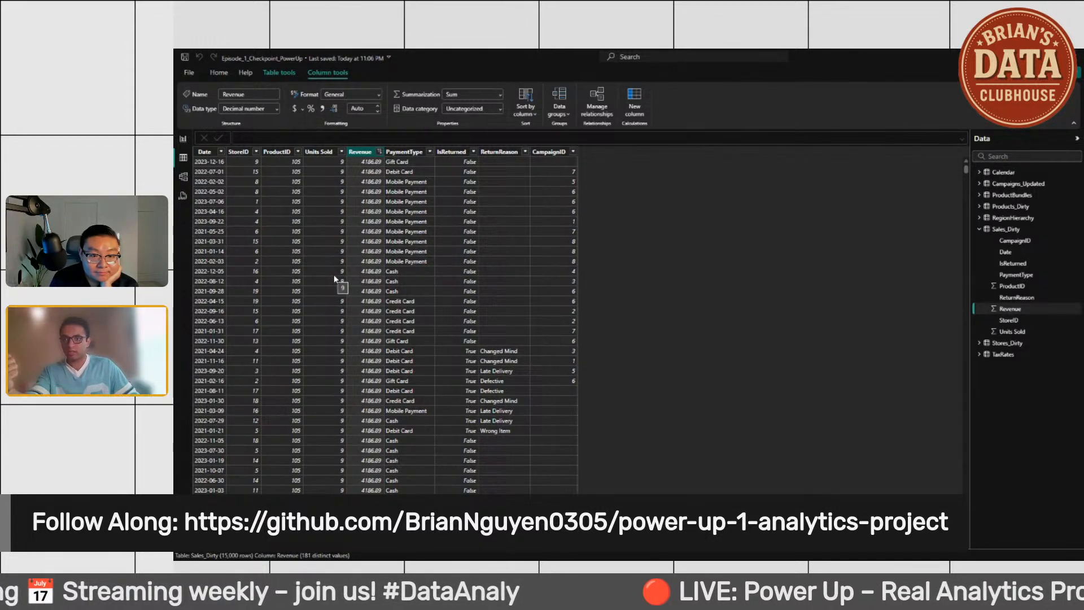
# Step: Filter the Sales_Dirty rows to StoreID 11 and ProductID 100
pyautogui.click(256, 151)
pyautogui.moveTo(263, 219)
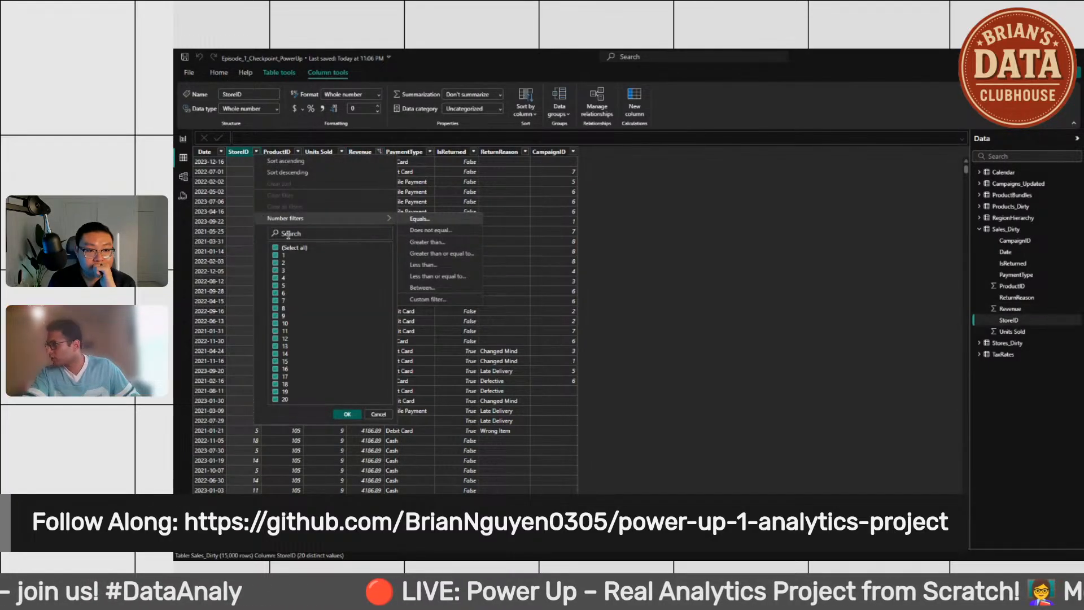
pyautogui.click(275, 247)
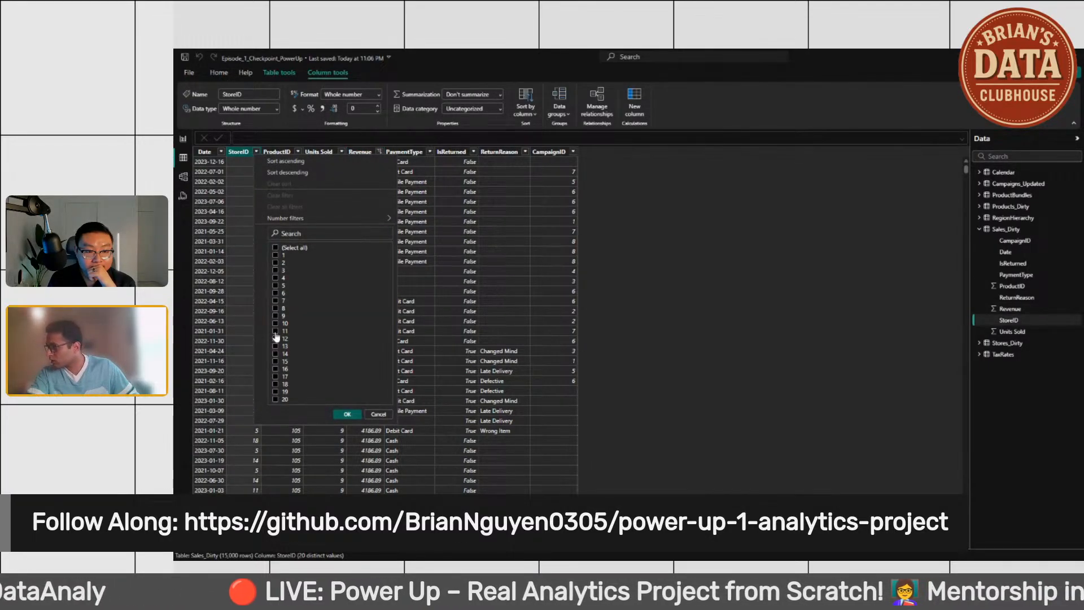
pyautogui.click(346, 414)
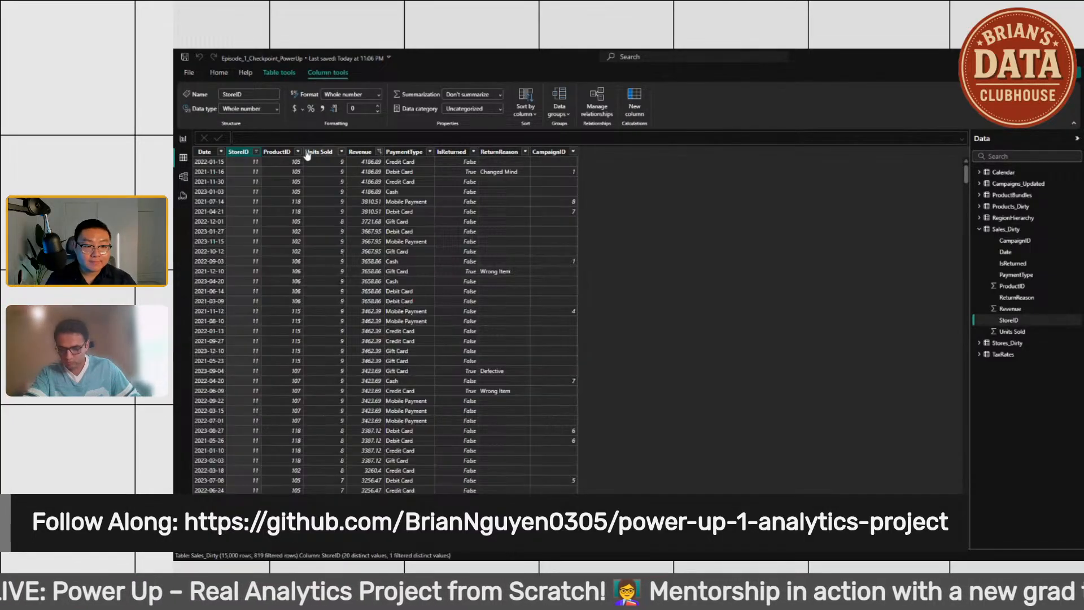
pyautogui.click(303, 260)
pyautogui.click(297, 152)
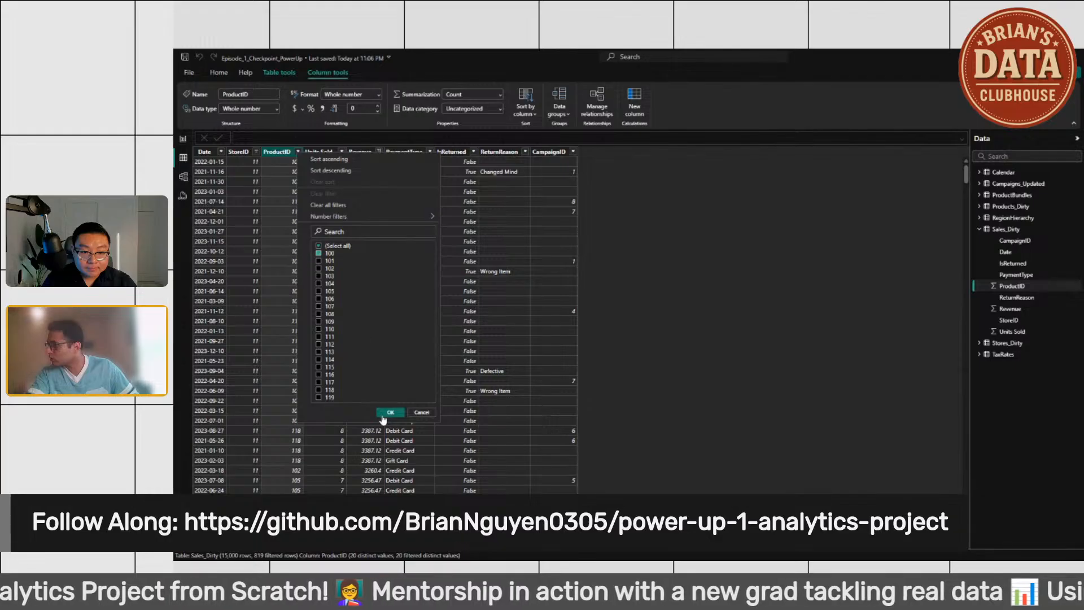
pyautogui.click(387, 411)
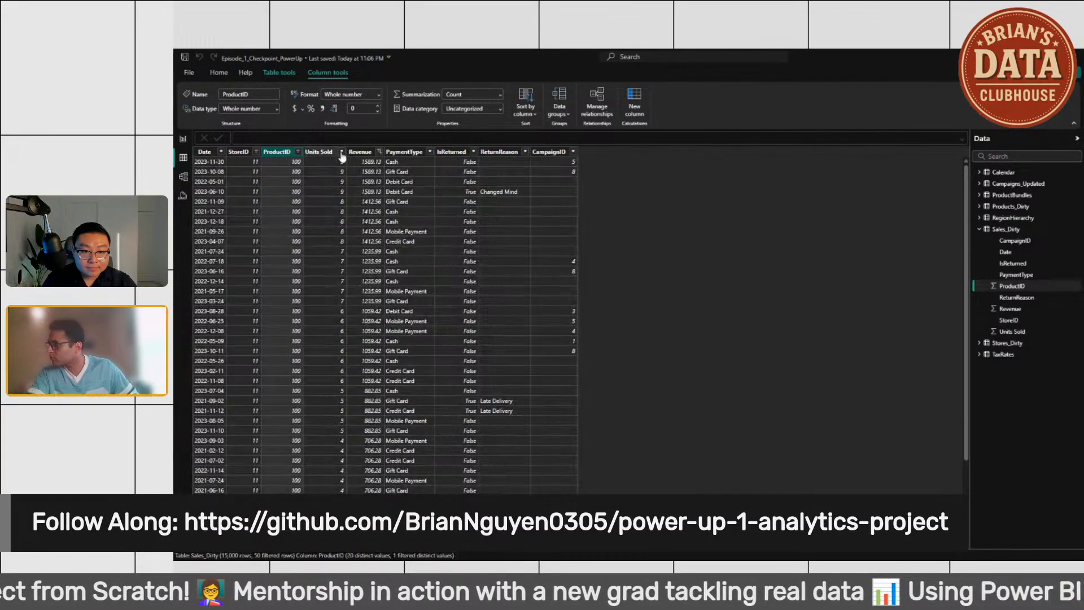
# Step: Narrow the filtered sales rows to 9 Units Sold and select the blank Revenue cell
pyautogui.click(341, 152)
pyautogui.click(361, 248)
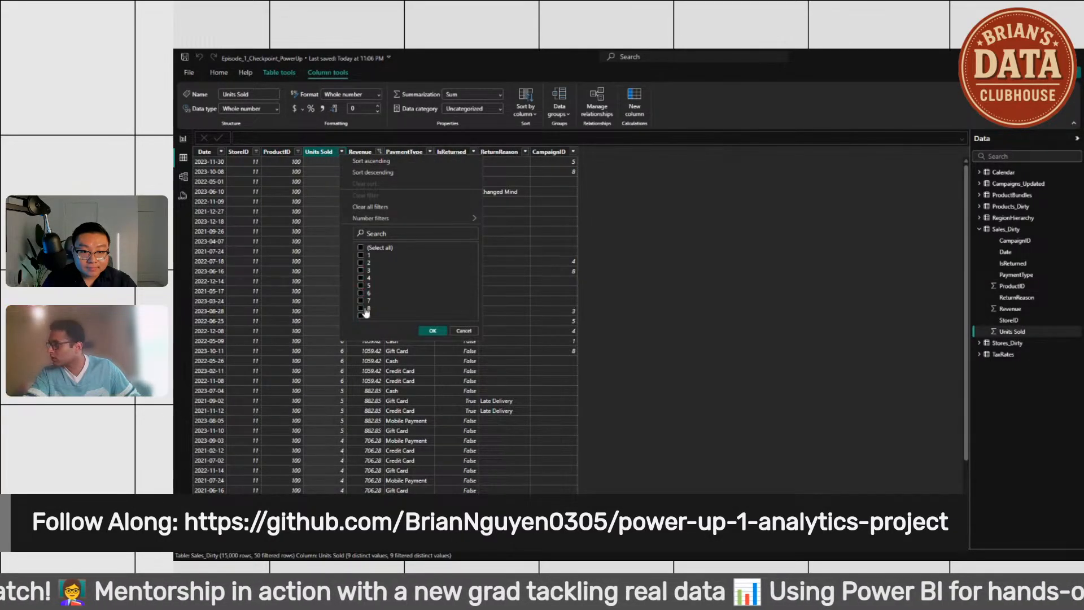
pyautogui.click(432, 330)
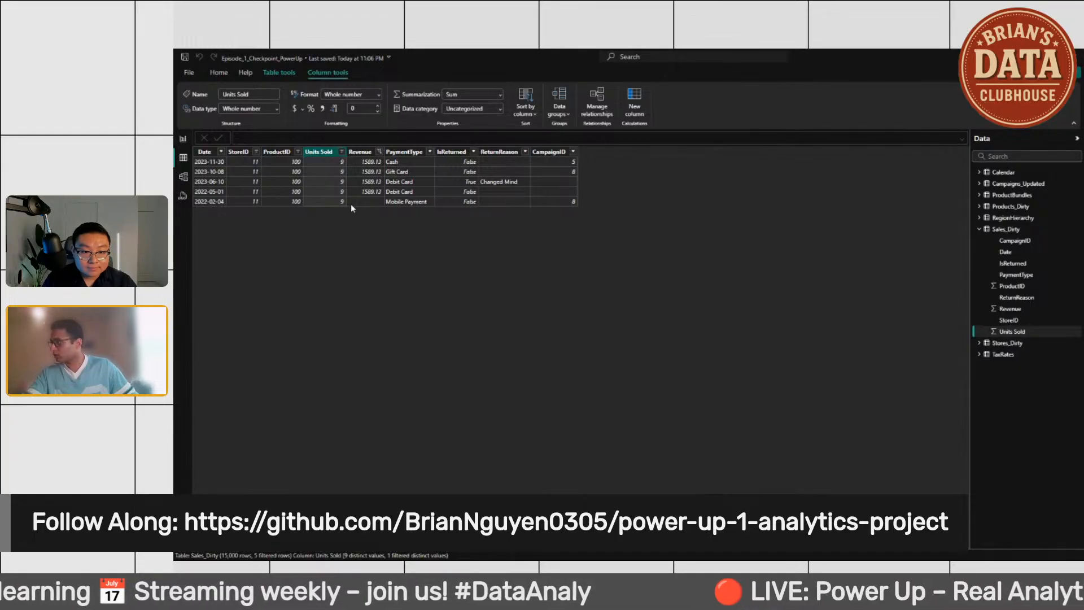
pyautogui.click(368, 199)
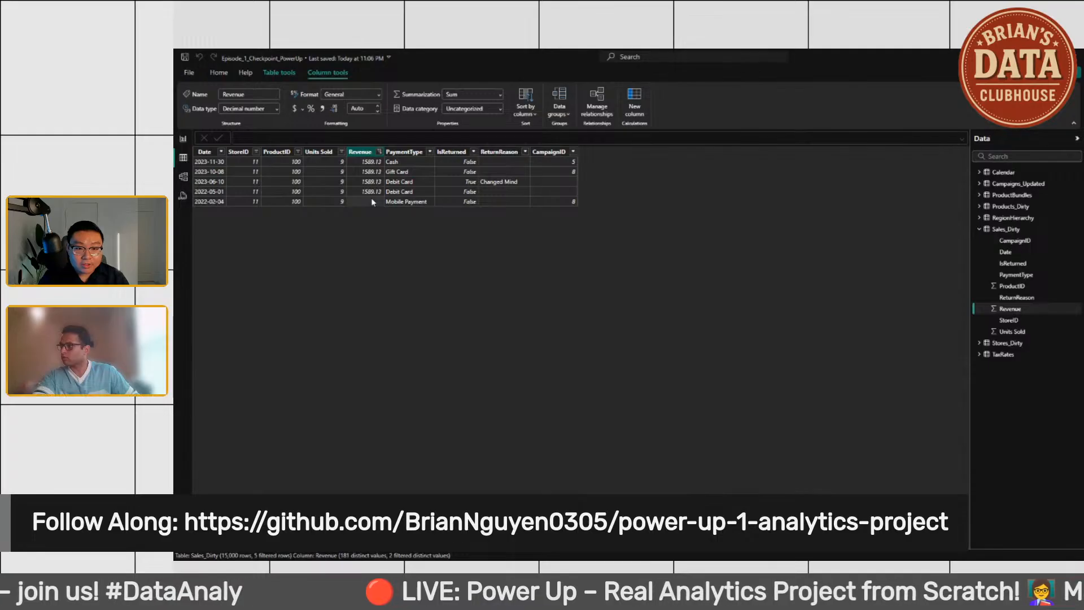
# Step: Reset the StoreID and ProductID filters so that all their values are included
pyautogui.click(257, 151)
pyautogui.click(276, 245)
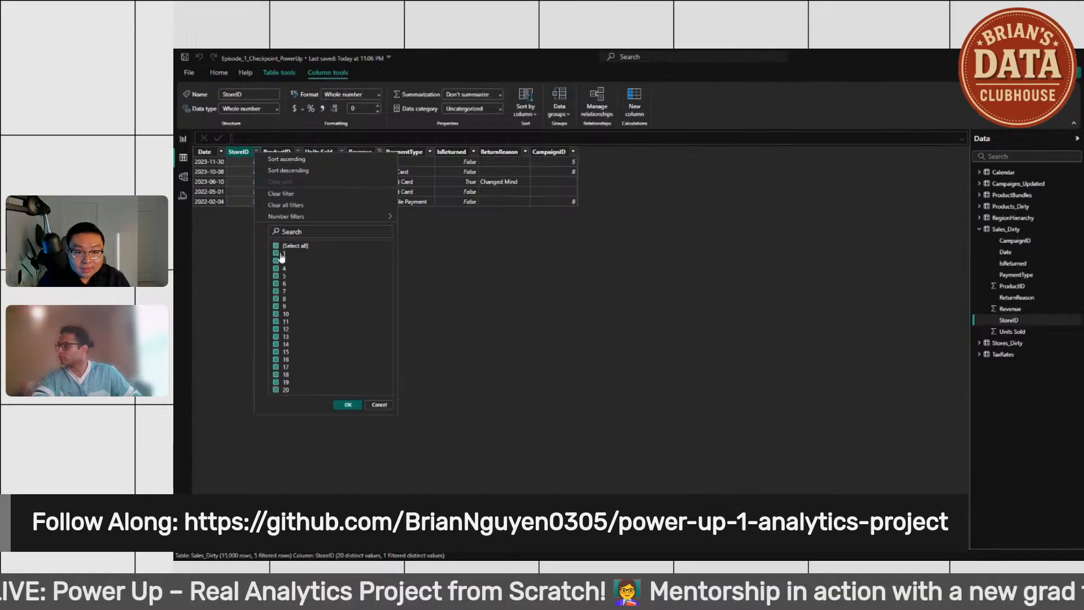
pyautogui.click(346, 404)
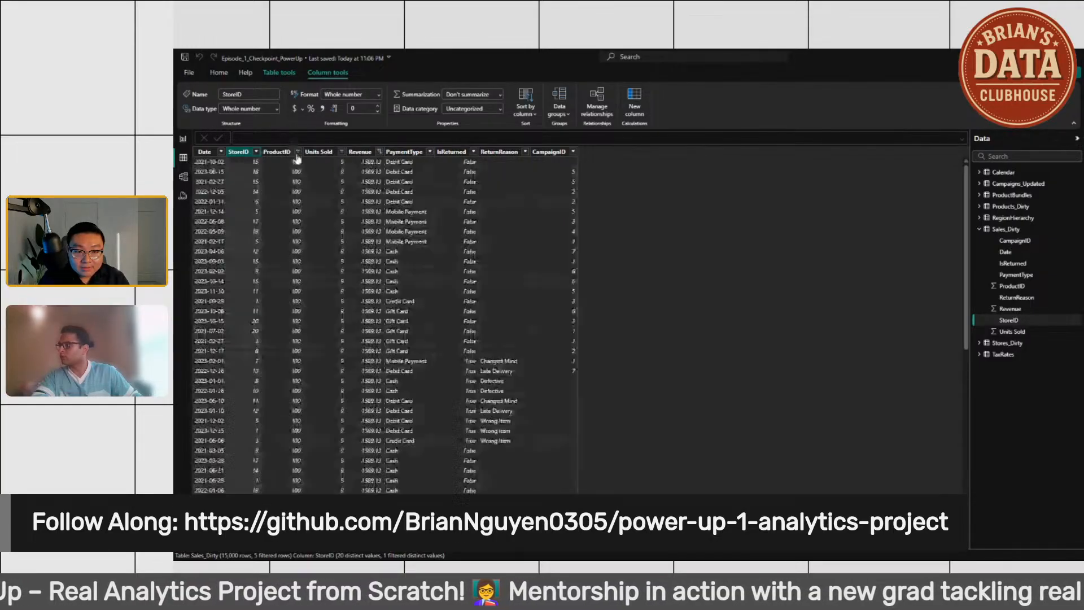
pyautogui.click(289, 224)
pyautogui.click(298, 151)
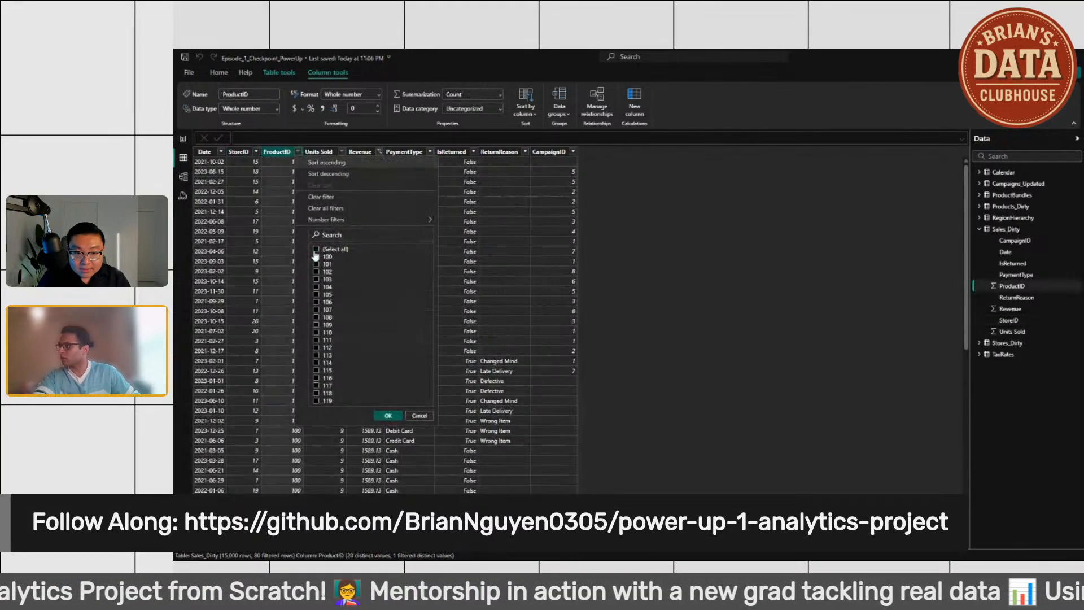
pyautogui.click(316, 249)
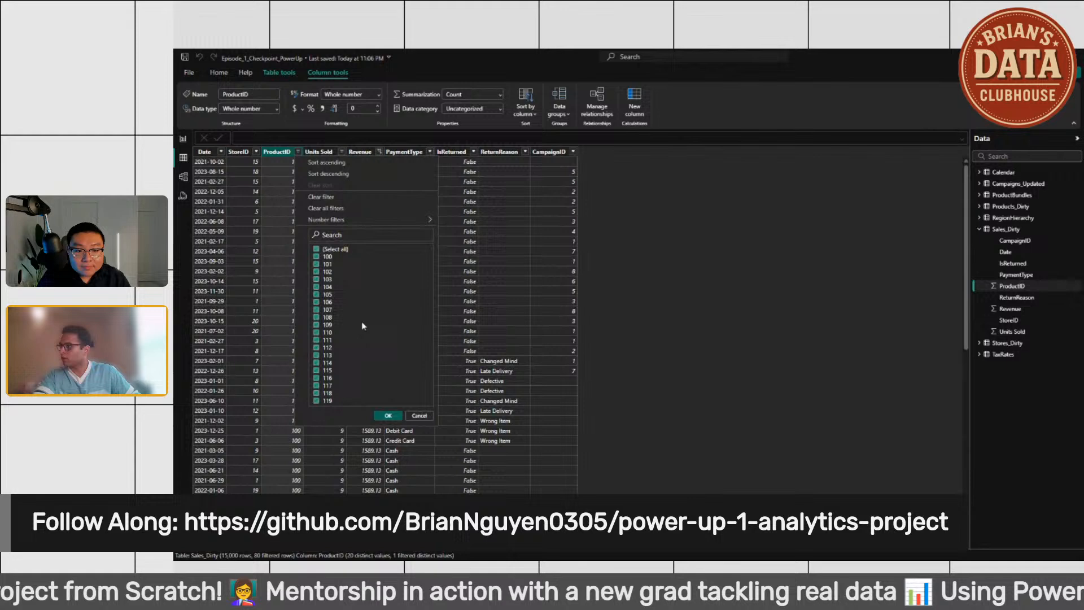
pyautogui.click(386, 416)
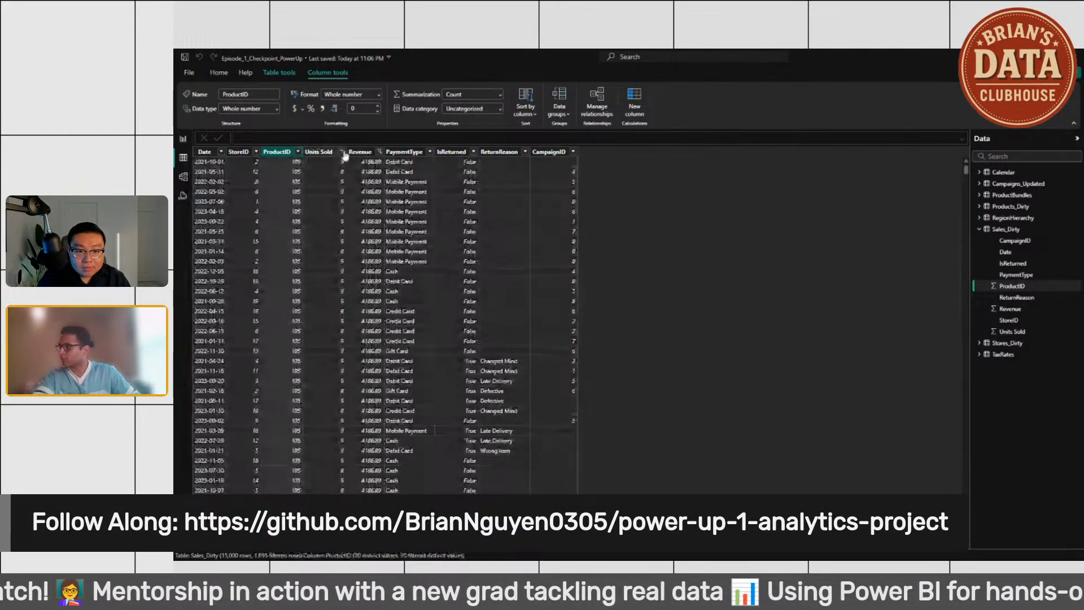
# Step: Reset the Units Sold filter to all values and check that the Revenue filter includes everything
pyautogui.click(342, 151)
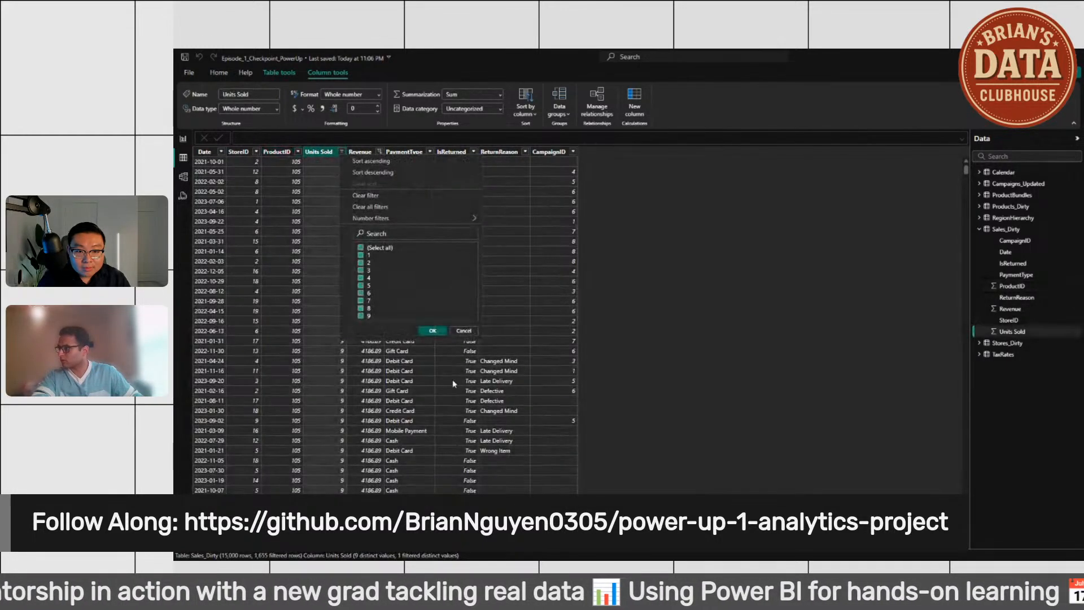
pyautogui.click(434, 331)
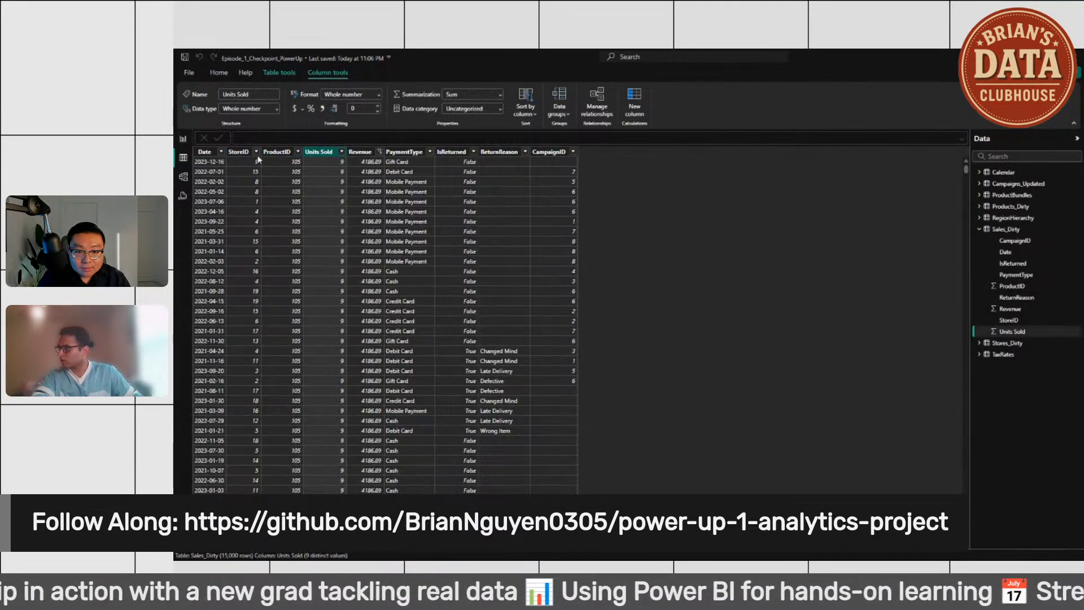
pyautogui.click(379, 152)
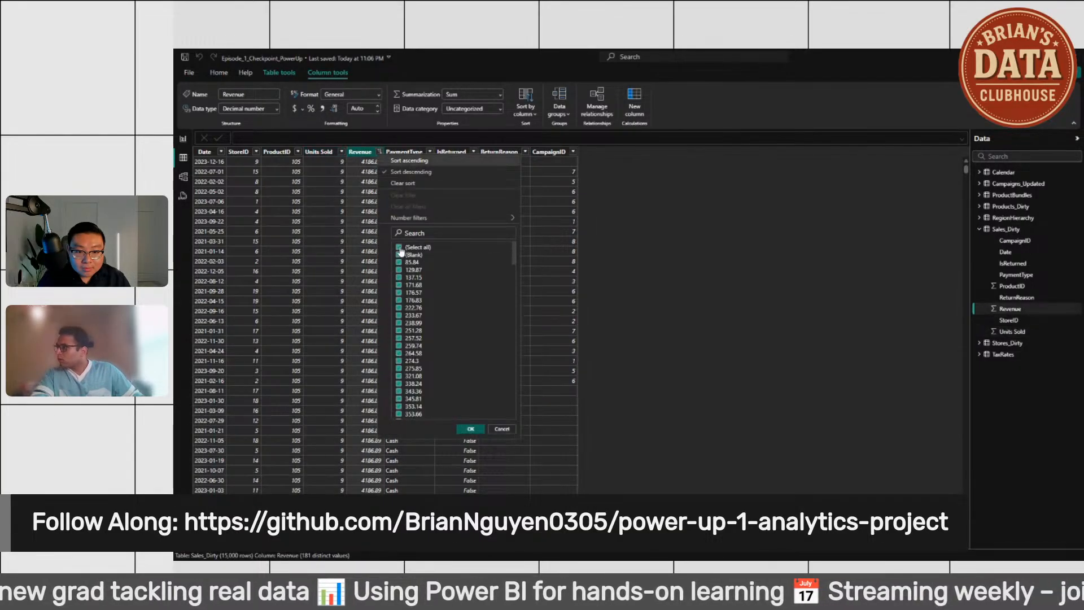
pyautogui.click(458, 428)
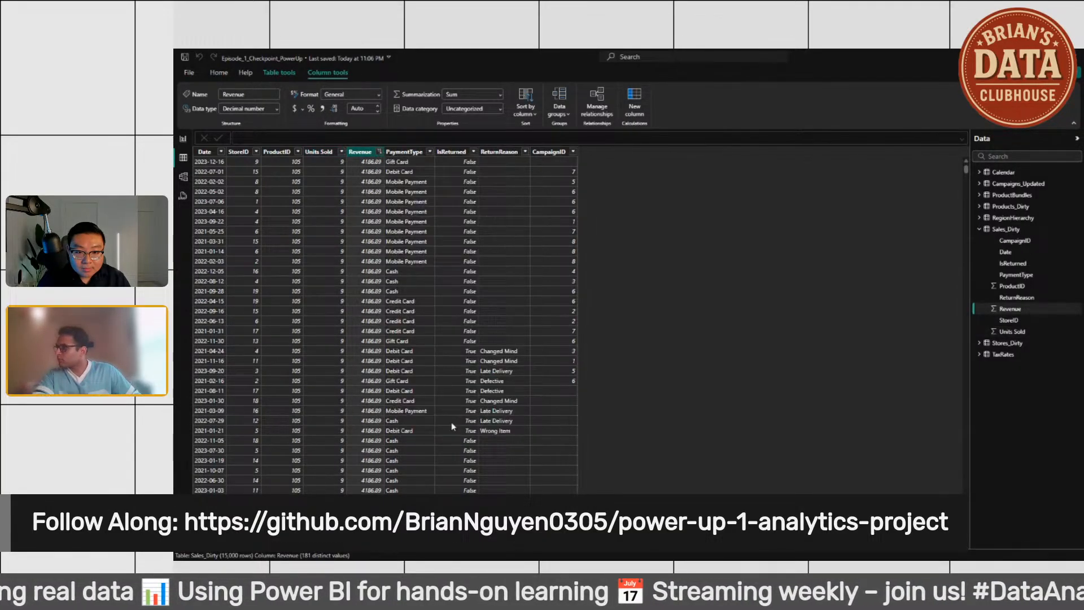
# Step: Examine the complete list of Date values in the Sales_Dirty table for inconsistent date formats
pyautogui.click(221, 152)
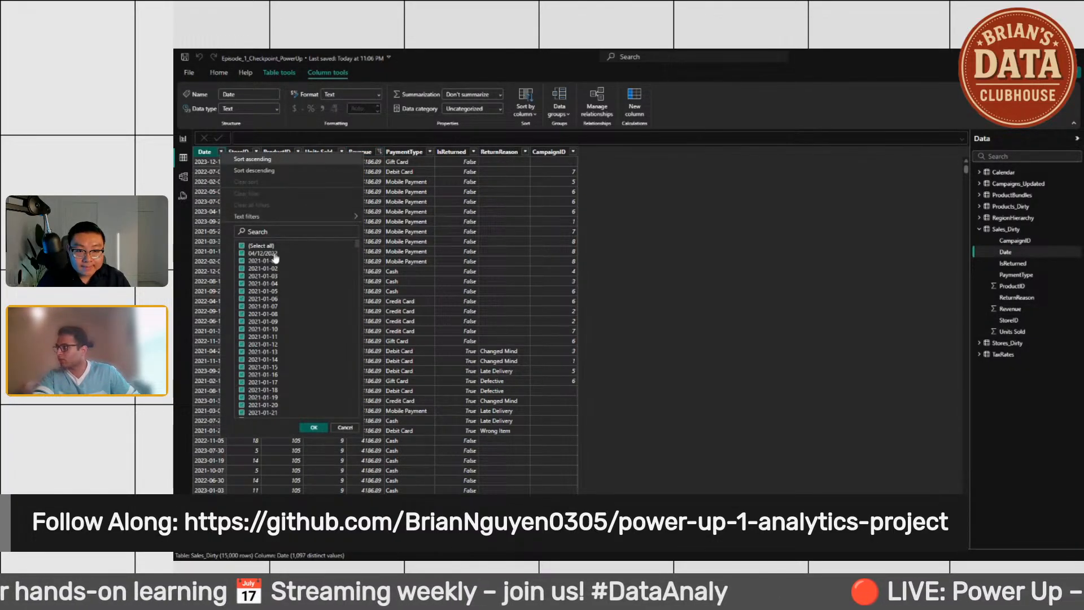
pyautogui.scroll(-10, 306, 319)
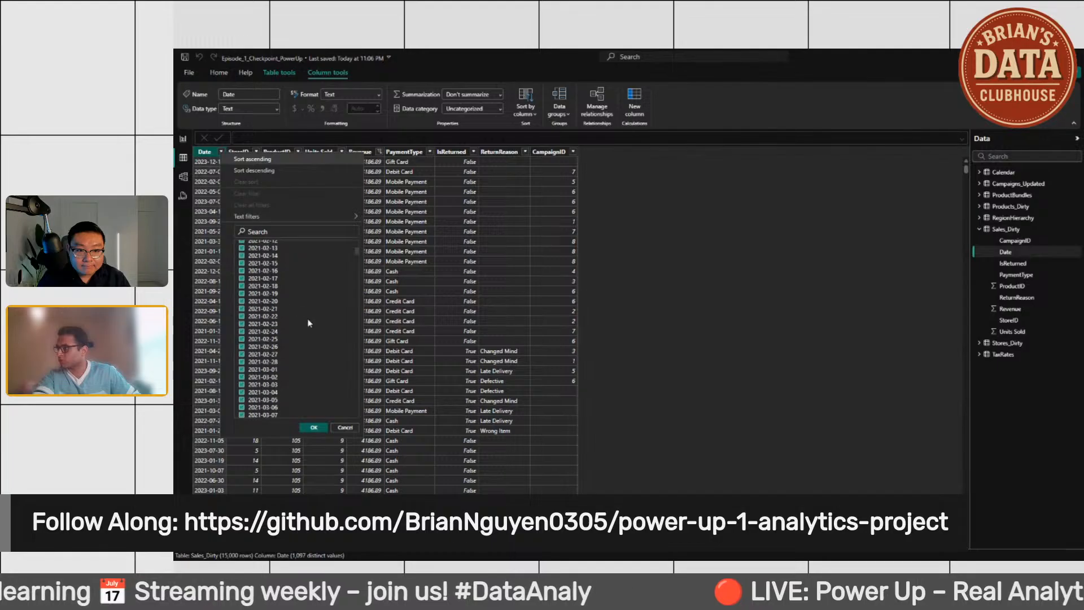
pyautogui.scroll(-19, 303, 320)
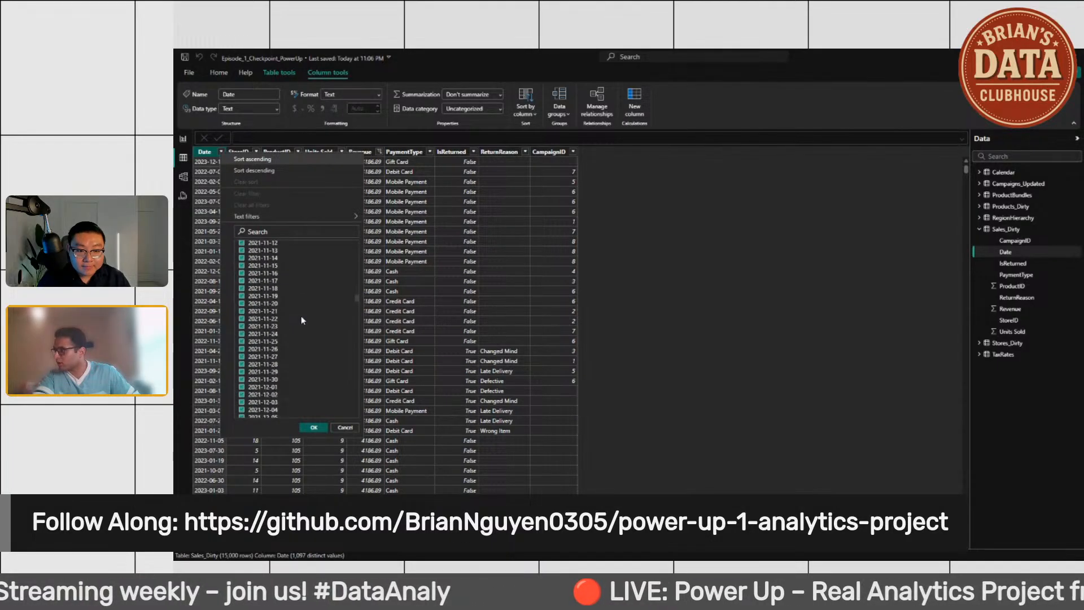
pyautogui.scroll(-17, 302, 324)
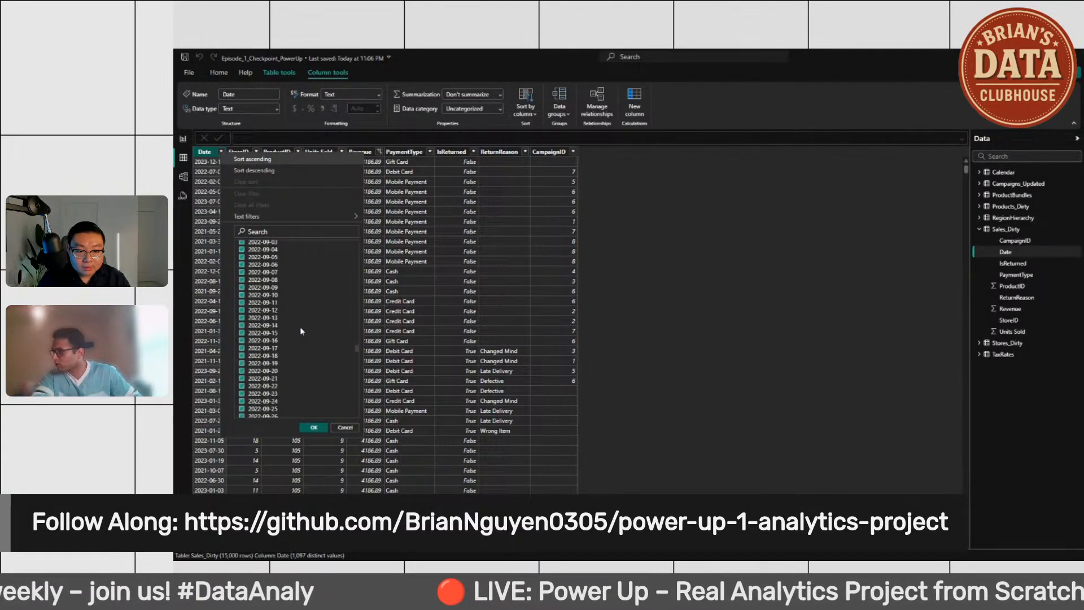
pyautogui.scroll(-6, 301, 330)
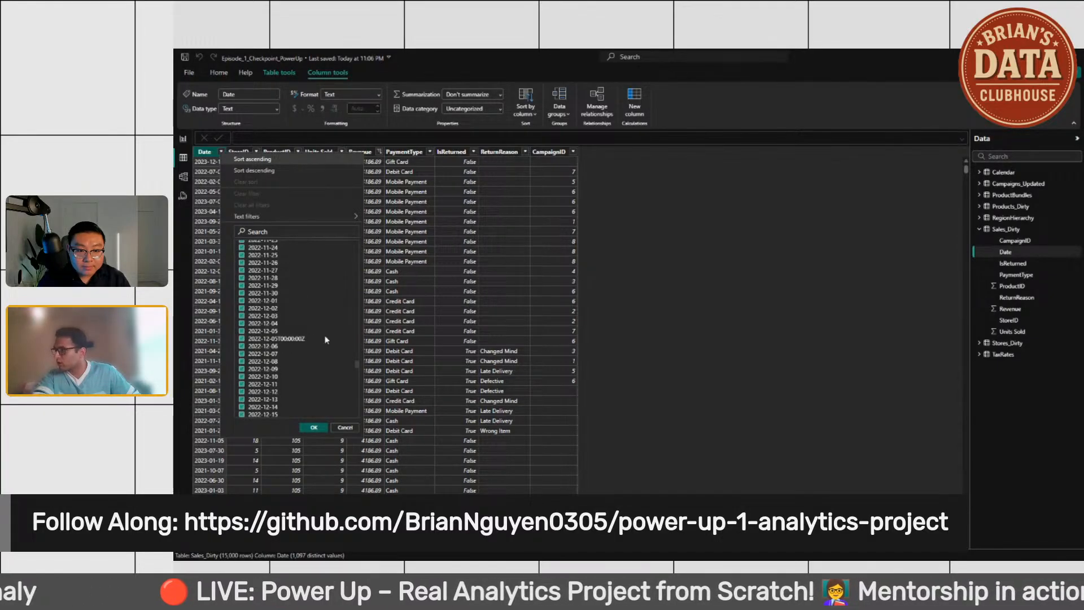
pyautogui.scroll(-20, 317, 341)
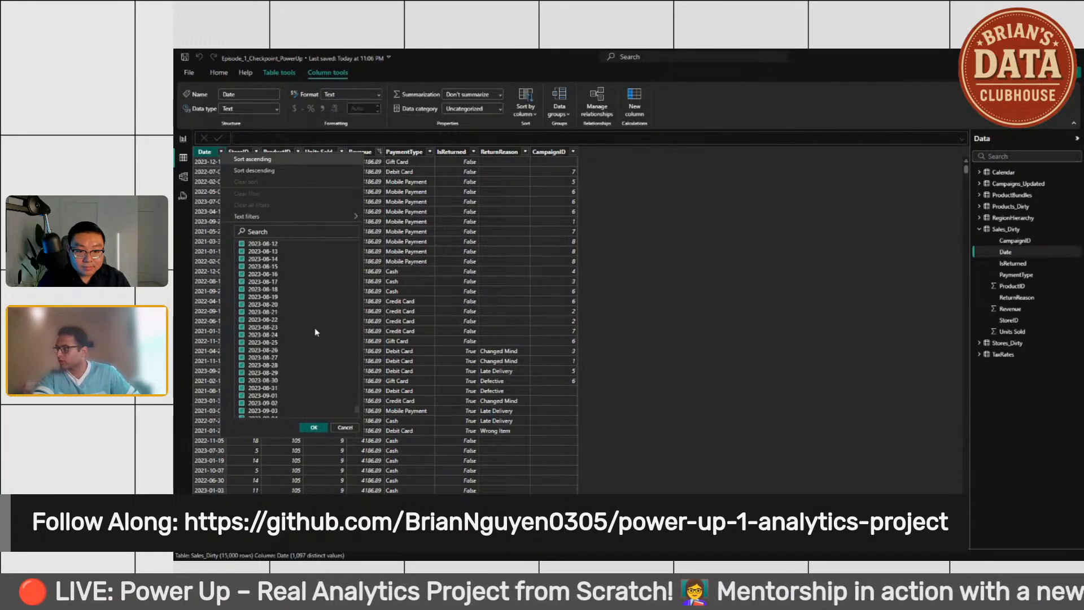
pyautogui.click(312, 429)
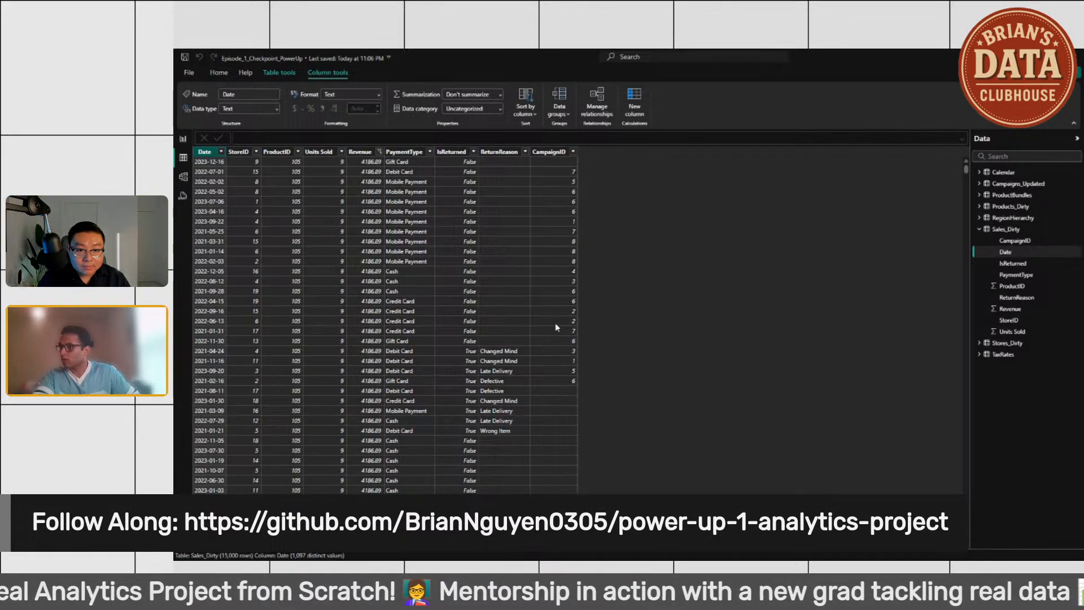
pyautogui.scroll(-1, 554, 323)
pyautogui.scroll(2, 556, 327)
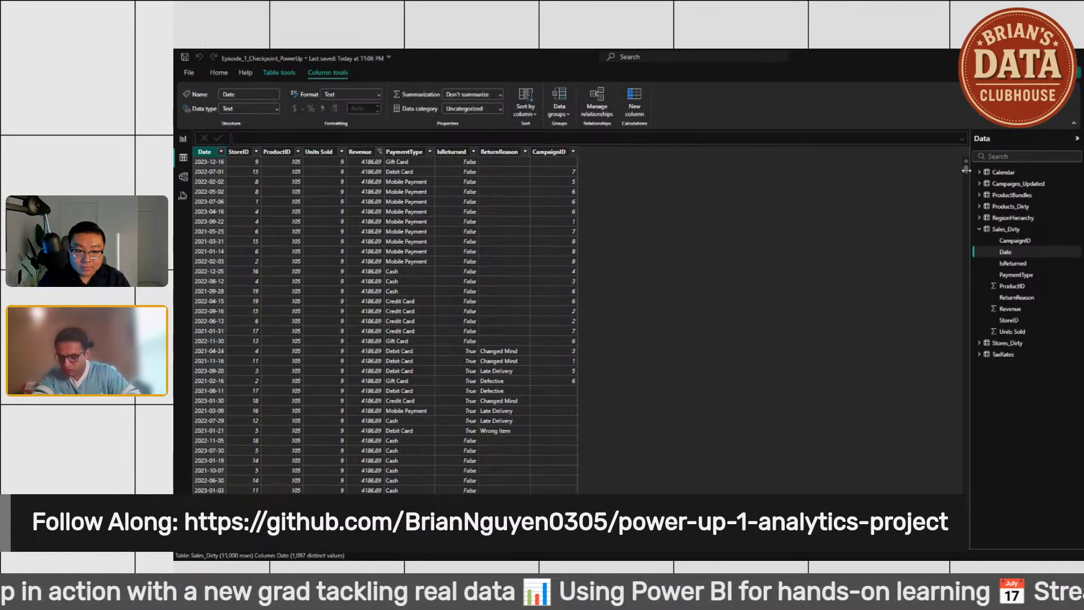
# Step: View the Campaigns_Updated table, return to the Sales_Dirty rows and collapse the Campaigns_Updated field list
pyautogui.click(1016, 185)
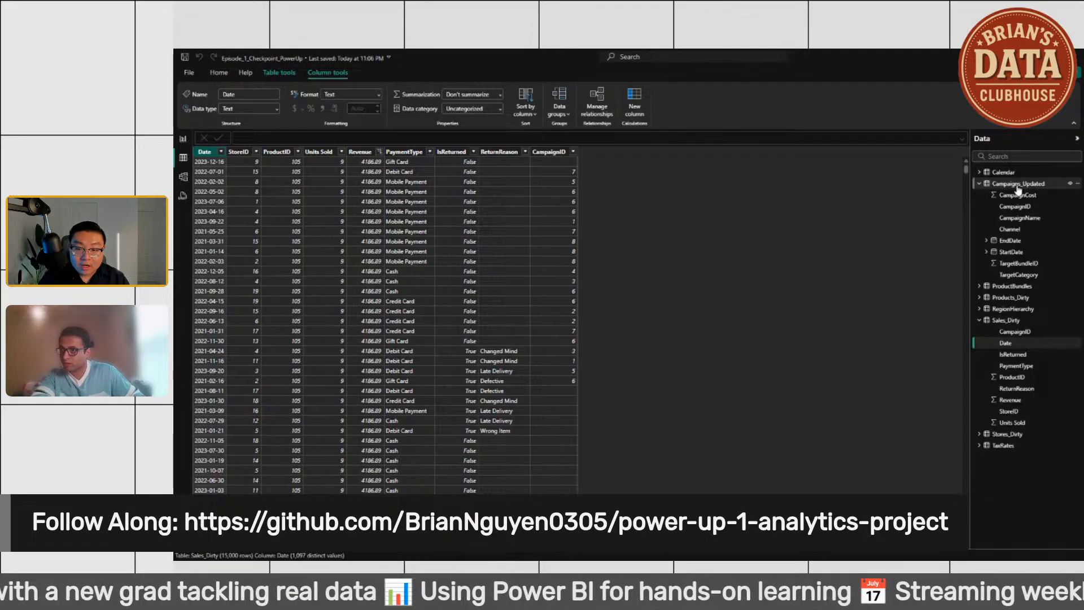
pyautogui.click(1018, 185)
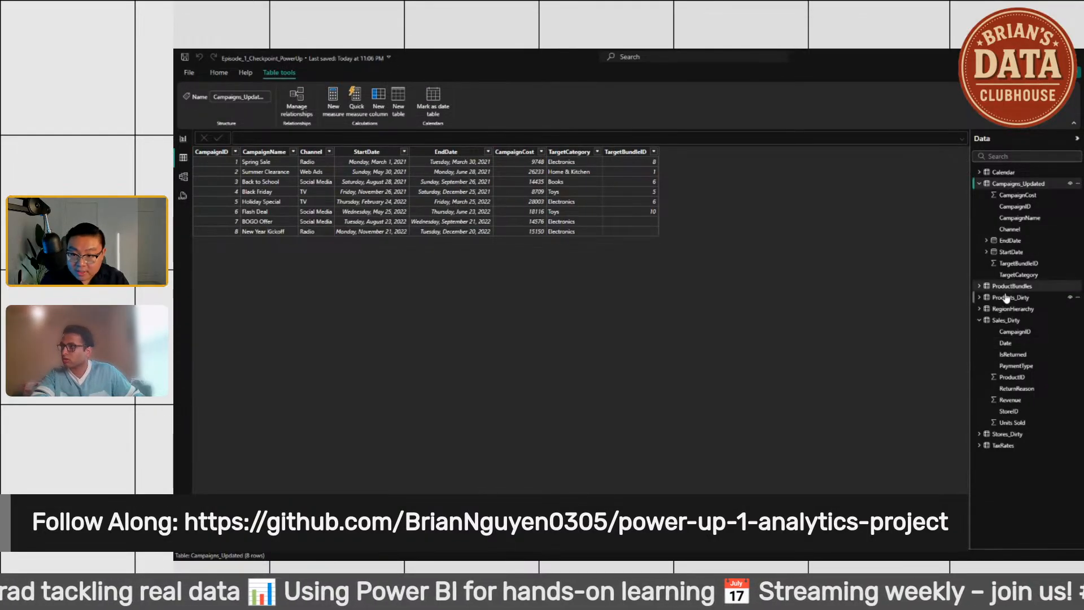
pyautogui.click(1002, 320)
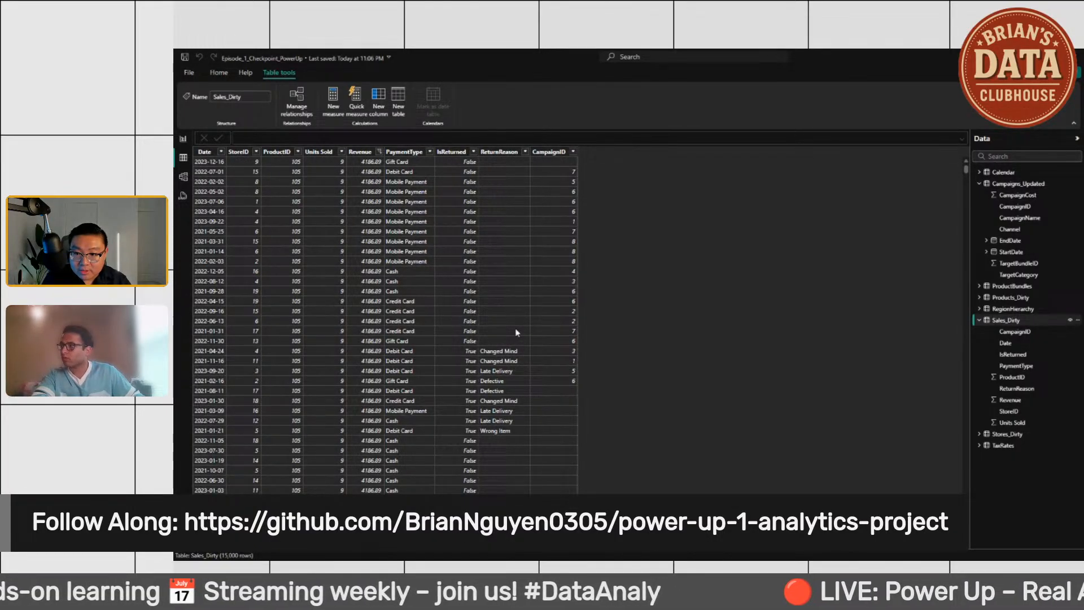
pyautogui.scroll(-4, 517, 322)
pyautogui.scroll(4, 516, 323)
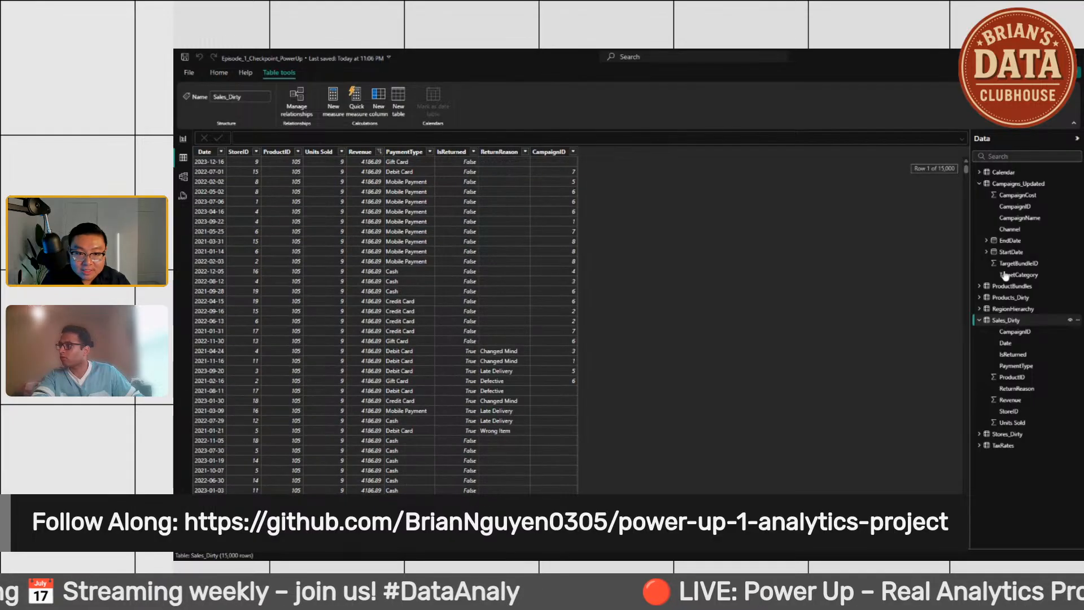
pyautogui.click(979, 183)
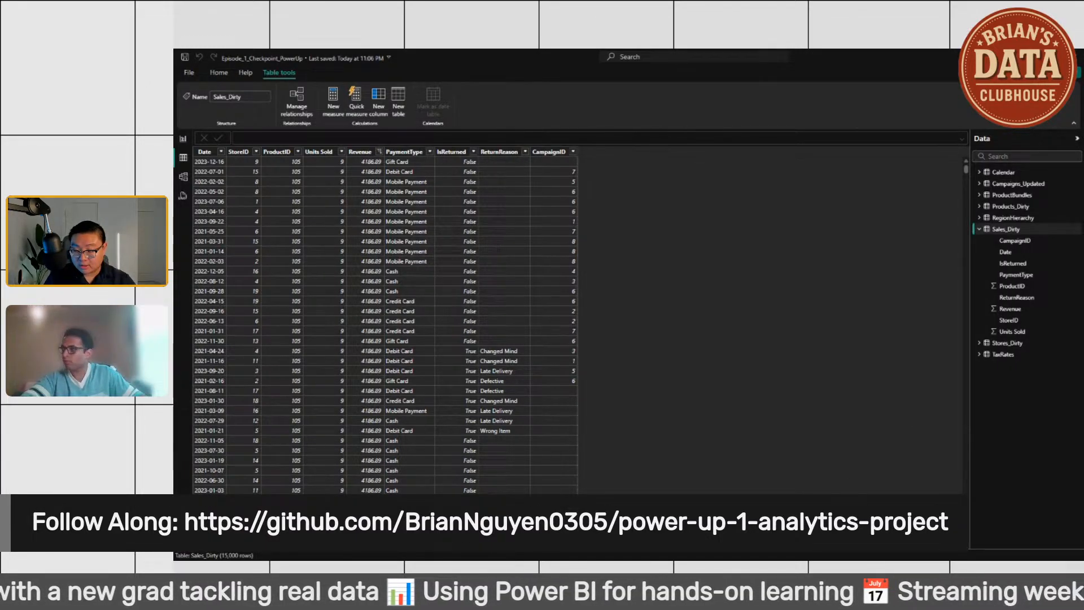
# Step: Select the Date column, look at the DAX query view after dismissing its introduction, and return to the table view
pyautogui.scroll(-6, 503, 478)
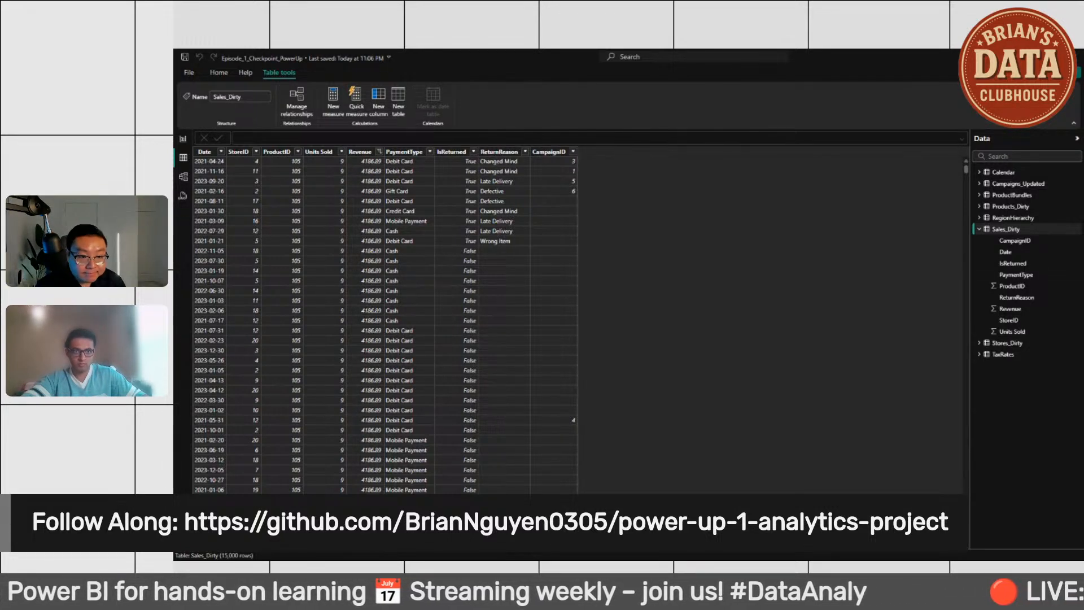
pyautogui.click(214, 152)
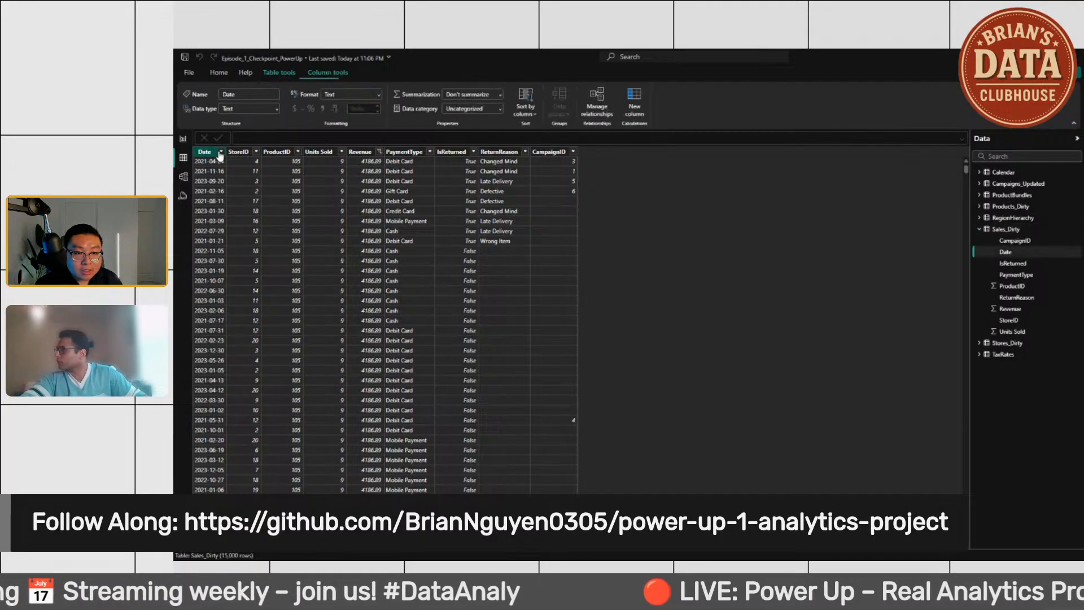
pyautogui.click(751, 245)
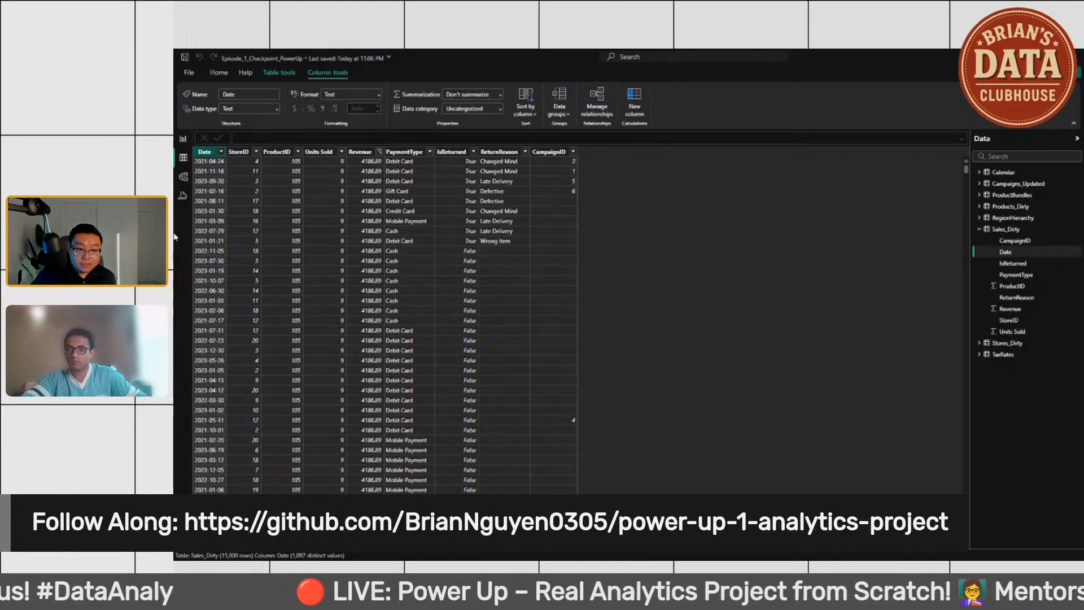
pyautogui.click(183, 196)
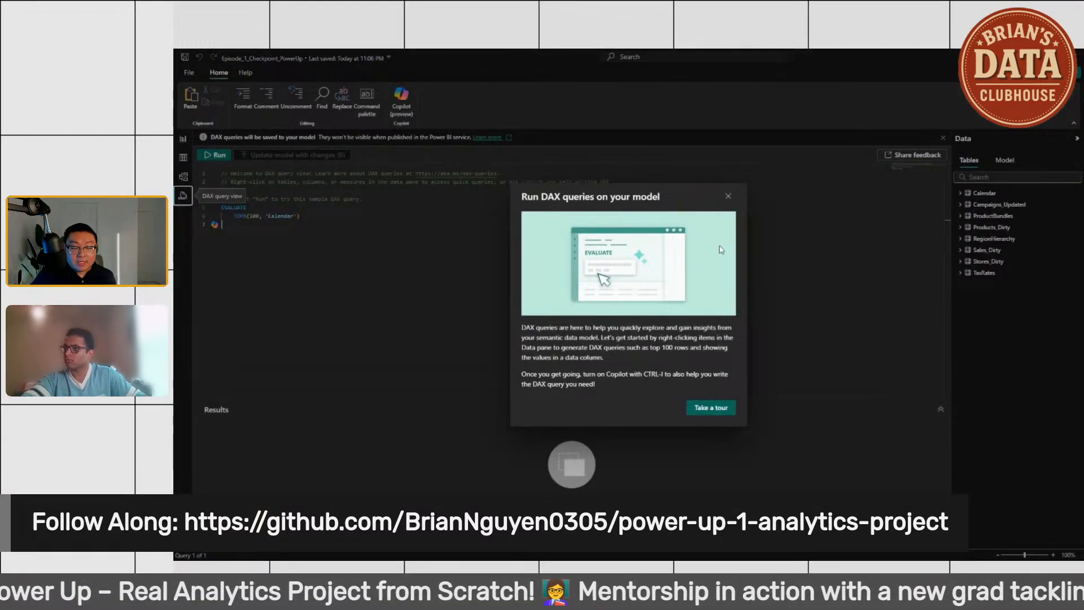
pyautogui.click(728, 197)
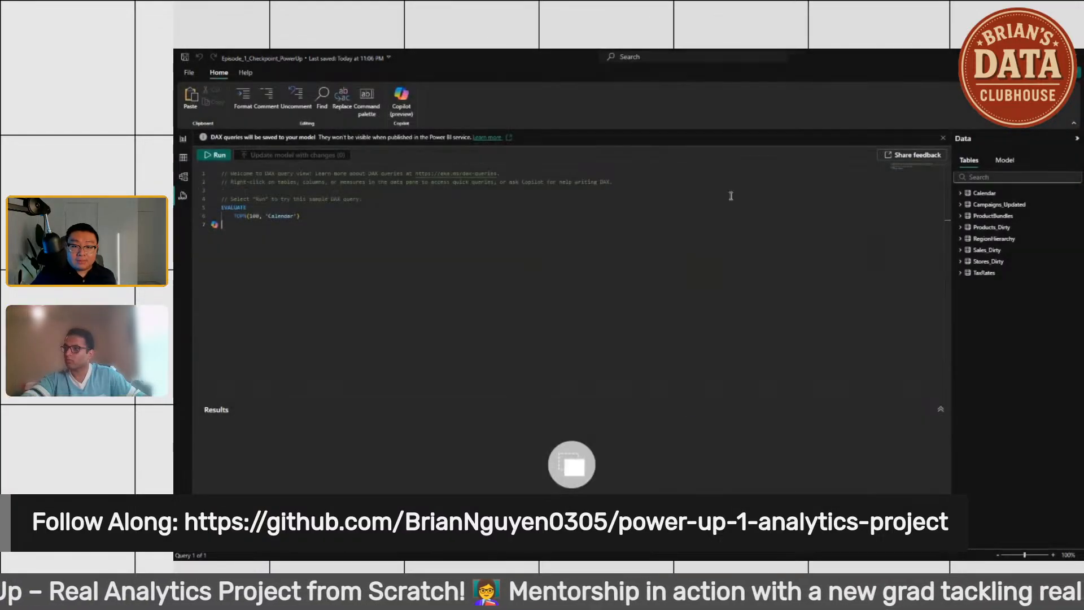
pyautogui.click(182, 158)
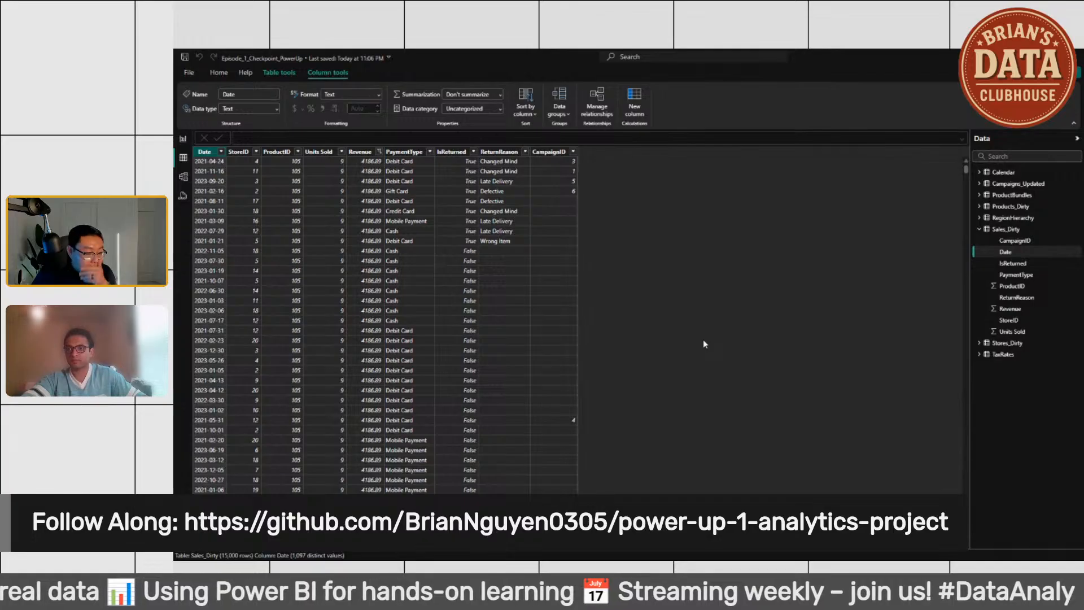
# Step: Check the Date column's first filter values and the text filter conditions available for it
pyautogui.scroll(6, 217, 292)
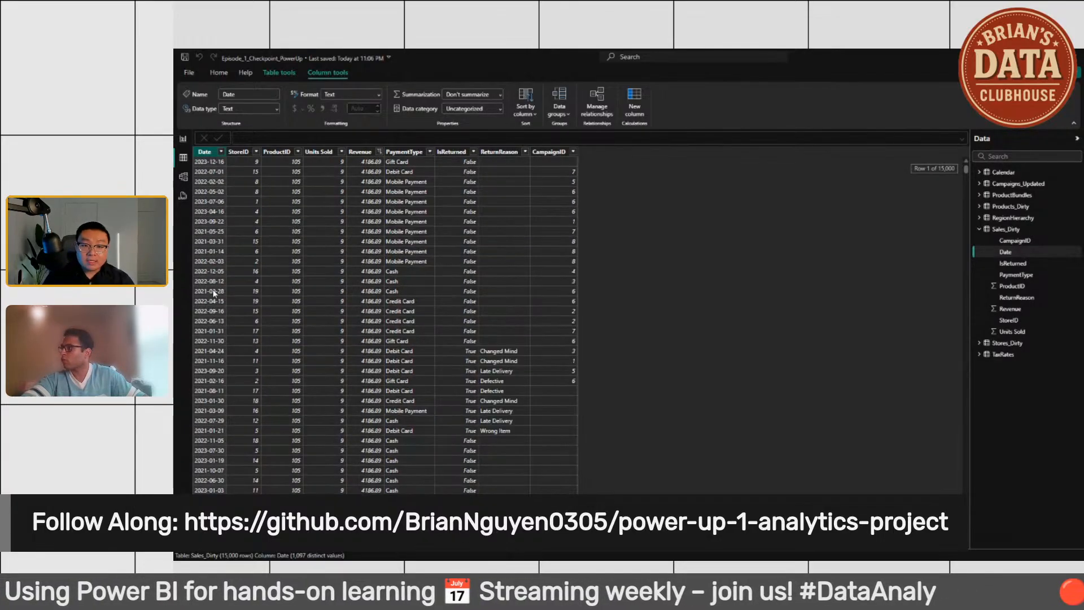
pyautogui.click(221, 152)
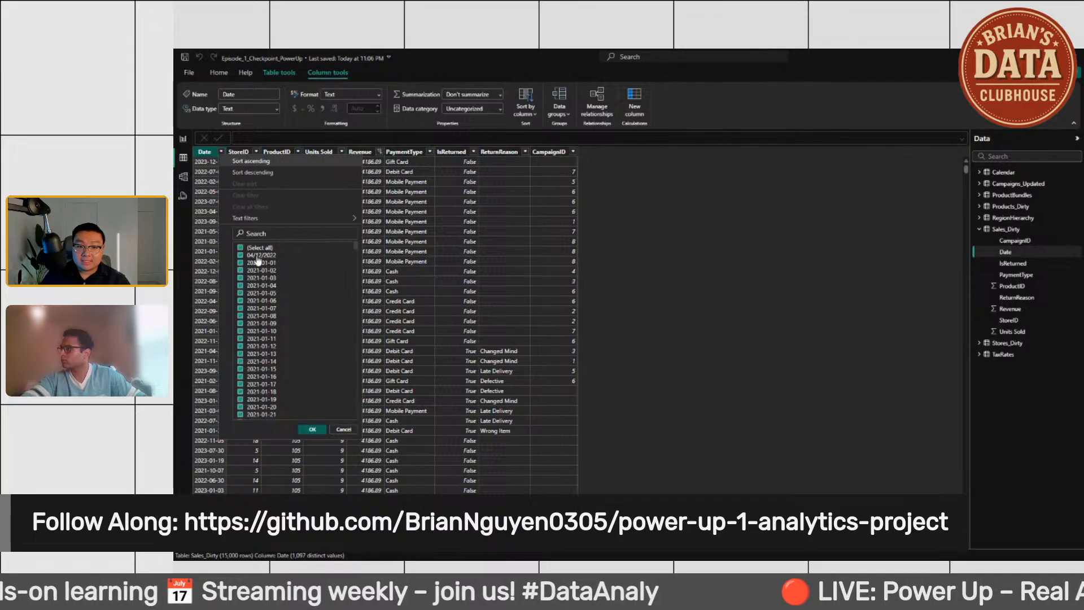
pyautogui.click(730, 262)
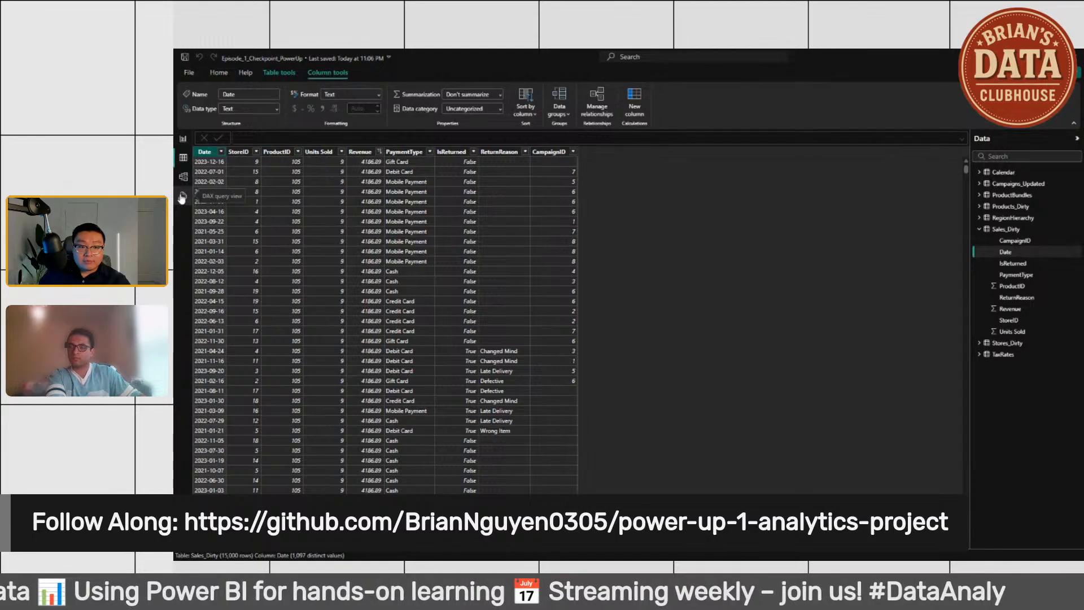
pyautogui.click(221, 152)
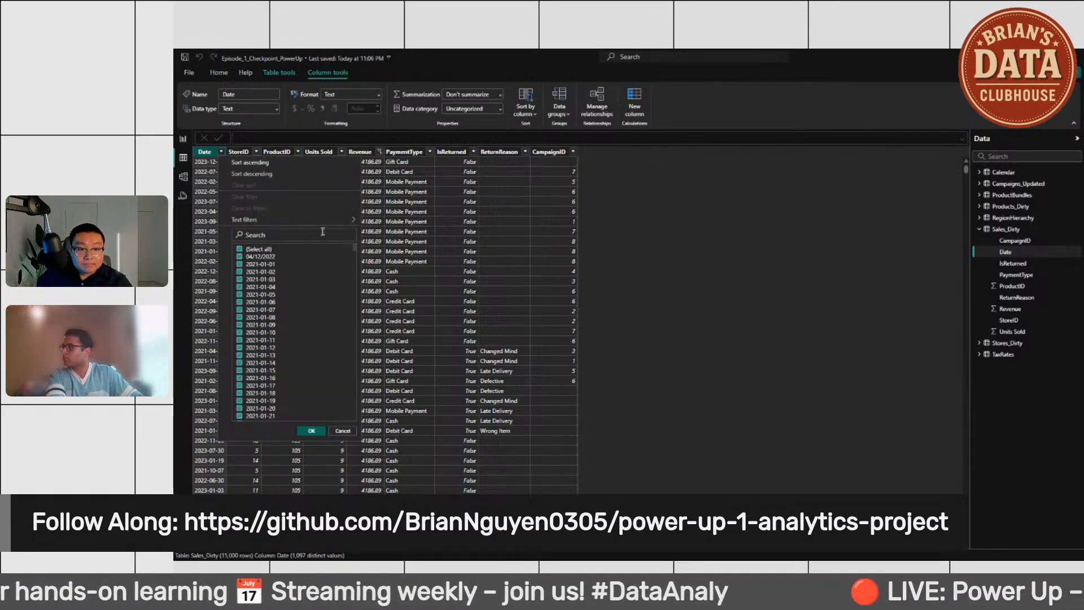
pyautogui.moveTo(324, 224)
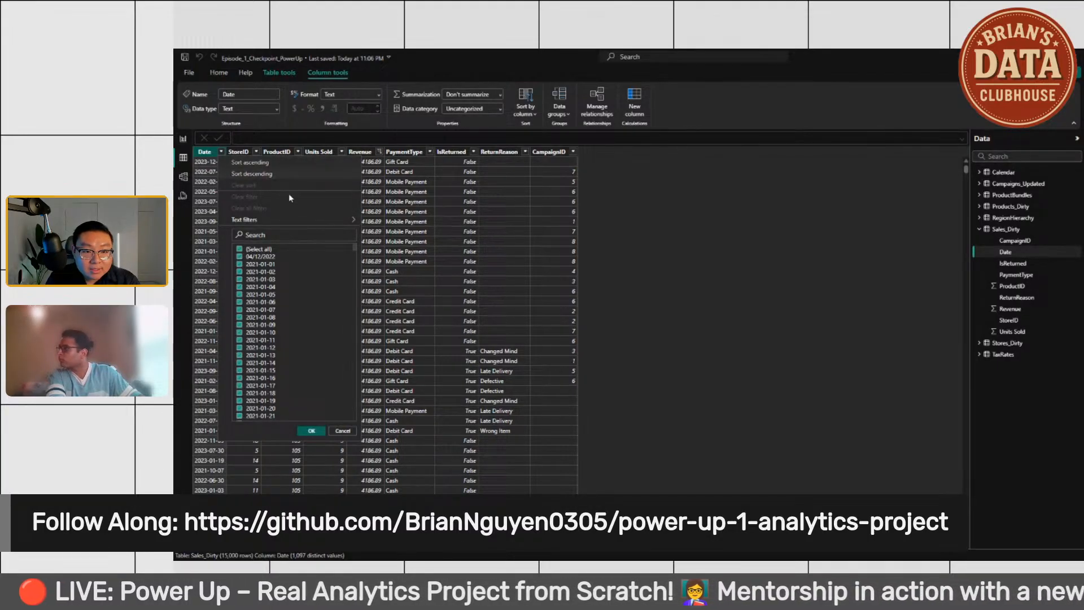
pyautogui.moveTo(285, 220)
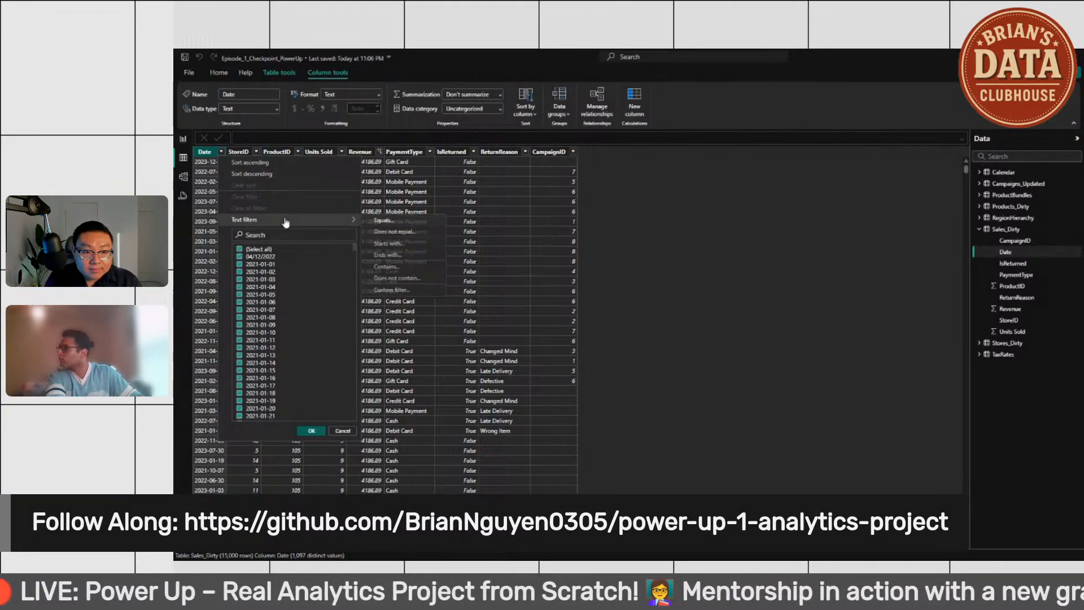
# Step: Try to convert the Sales_Dirty Date column's data type to Date, accepting the data type change
pyautogui.click(277, 110)
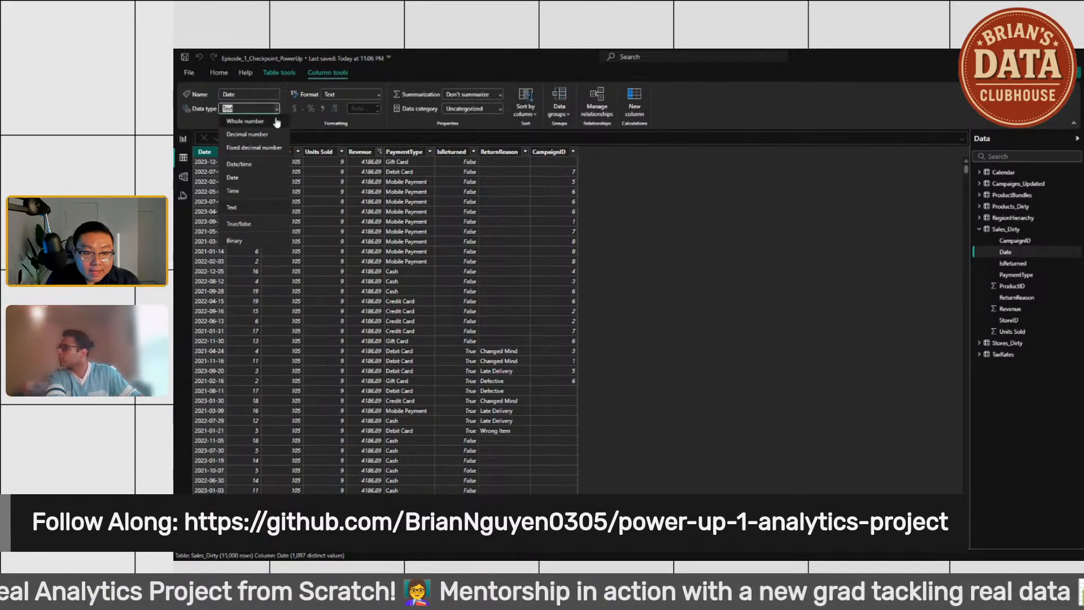
pyautogui.click(250, 178)
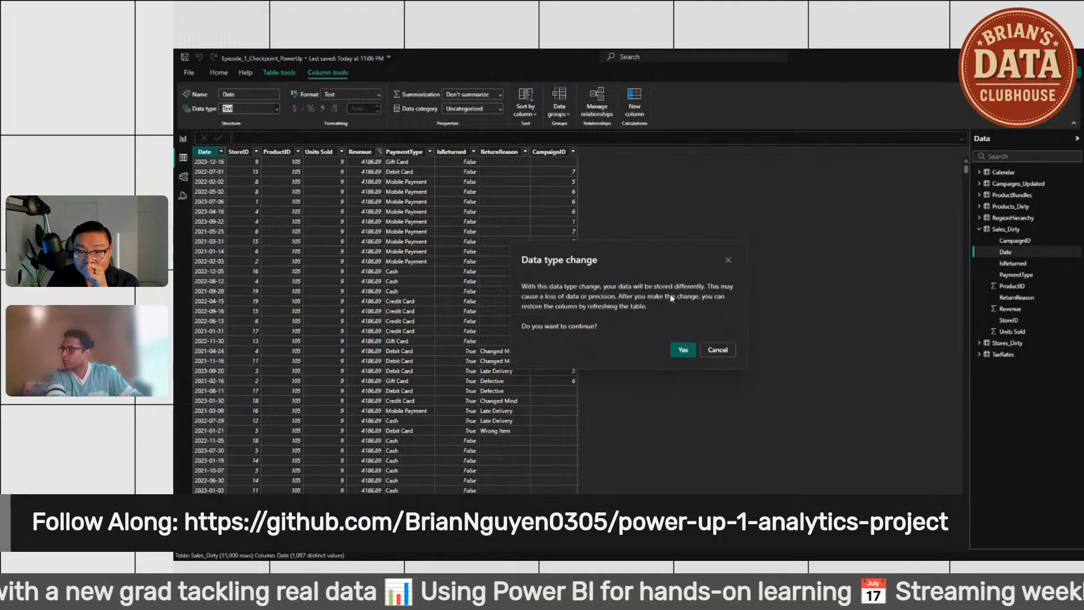
pyautogui.click(683, 350)
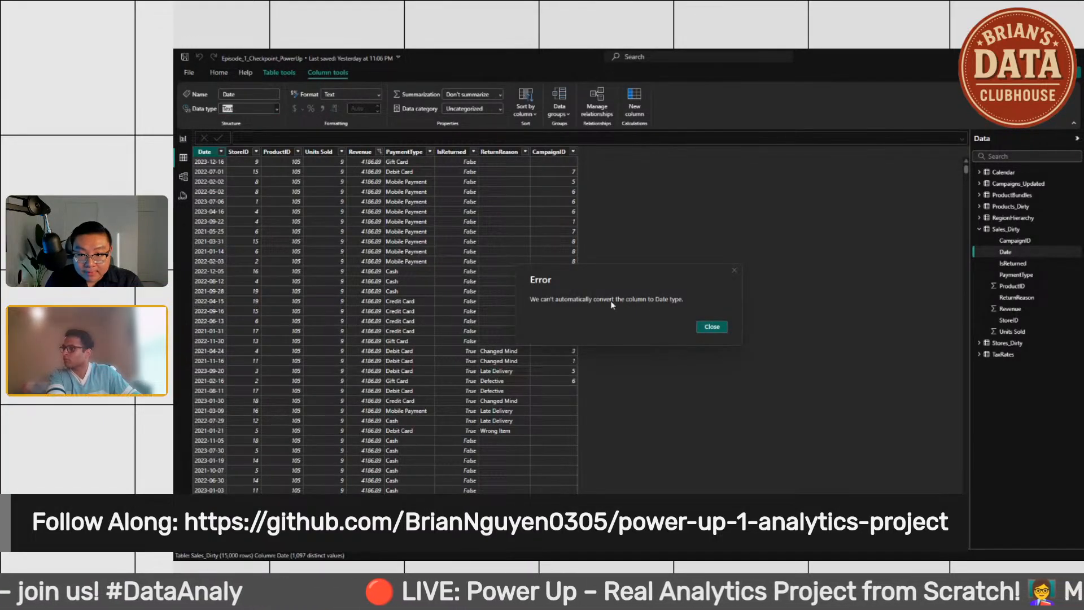
pyautogui.click(711, 329)
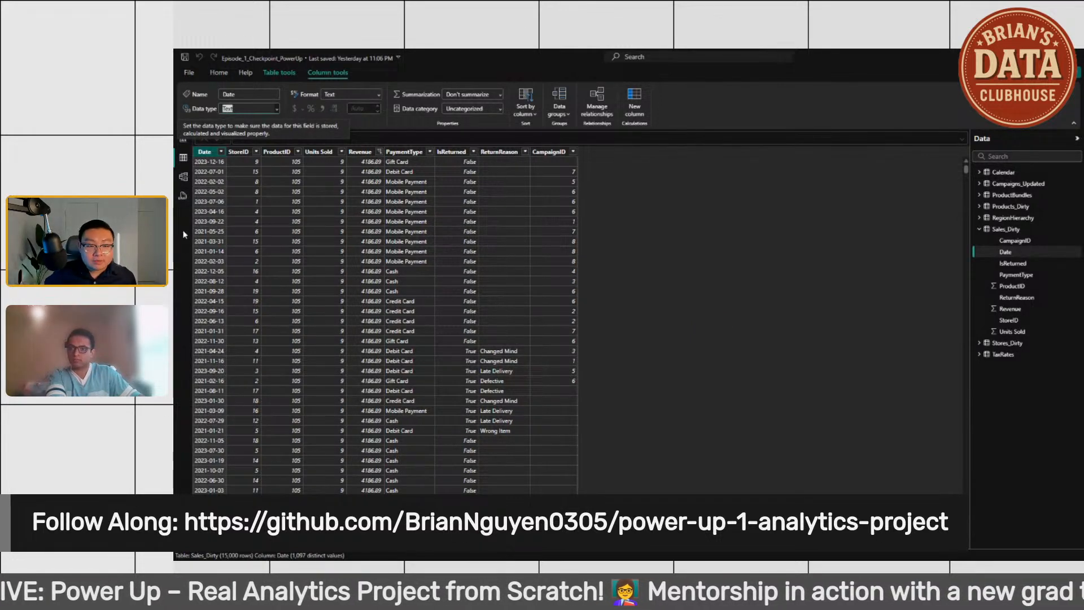
# Step: Open the Power Query Editor to transform the data and display the Sales_Dirty query
pyautogui.click(182, 196)
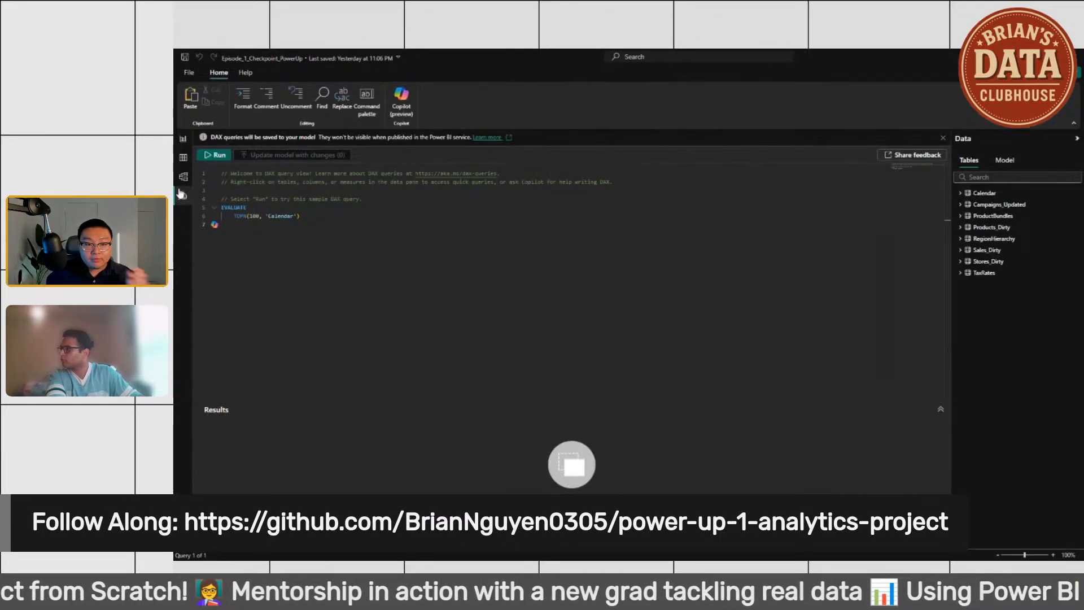
pyautogui.click(183, 157)
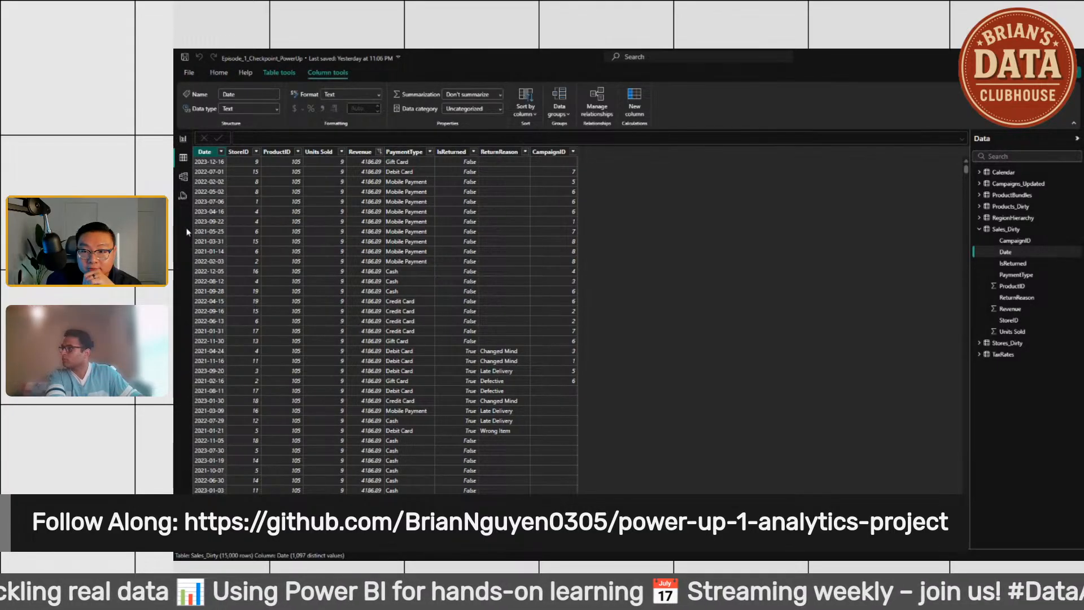
pyautogui.click(217, 74)
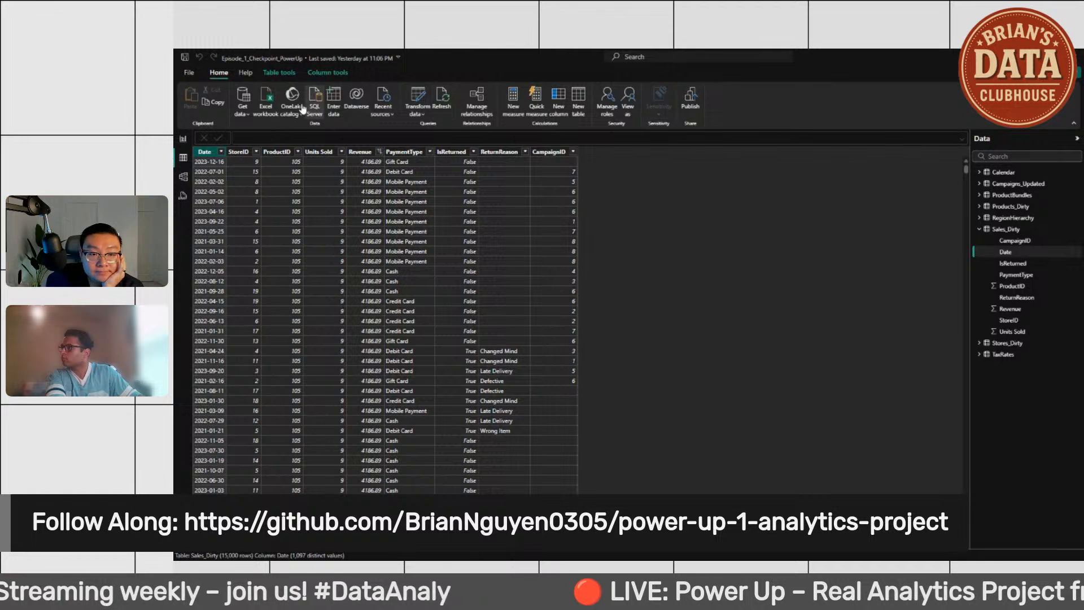
pyautogui.click(420, 107)
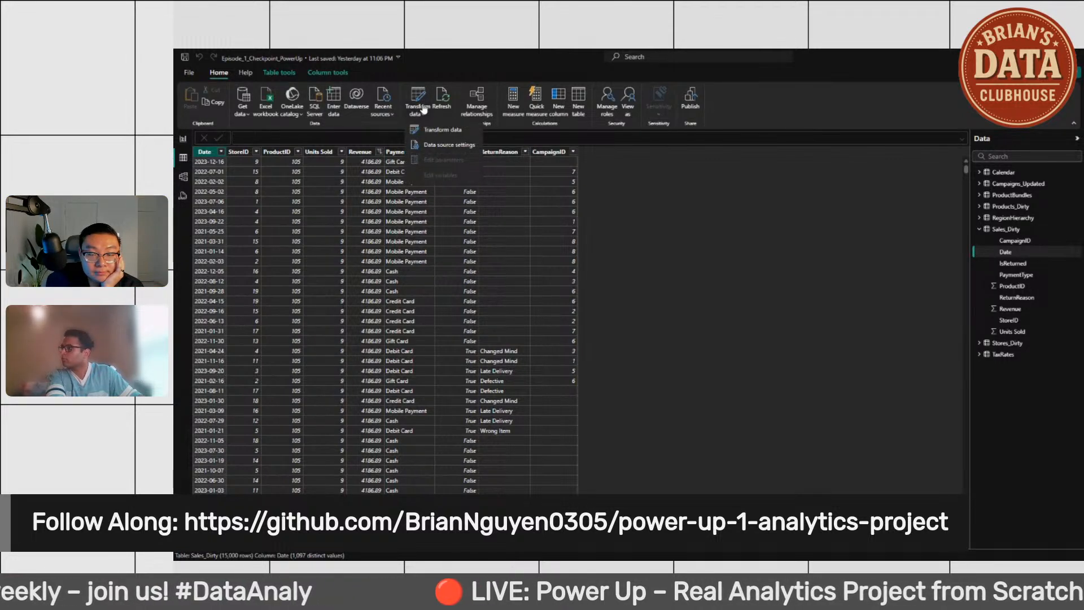
pyautogui.click(459, 131)
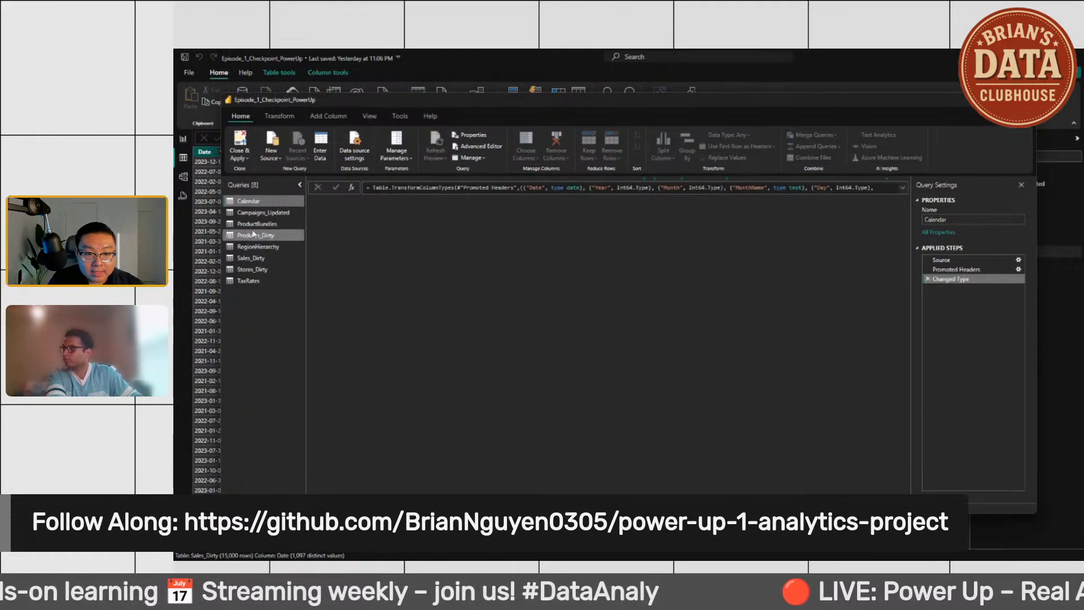
pyautogui.click(269, 257)
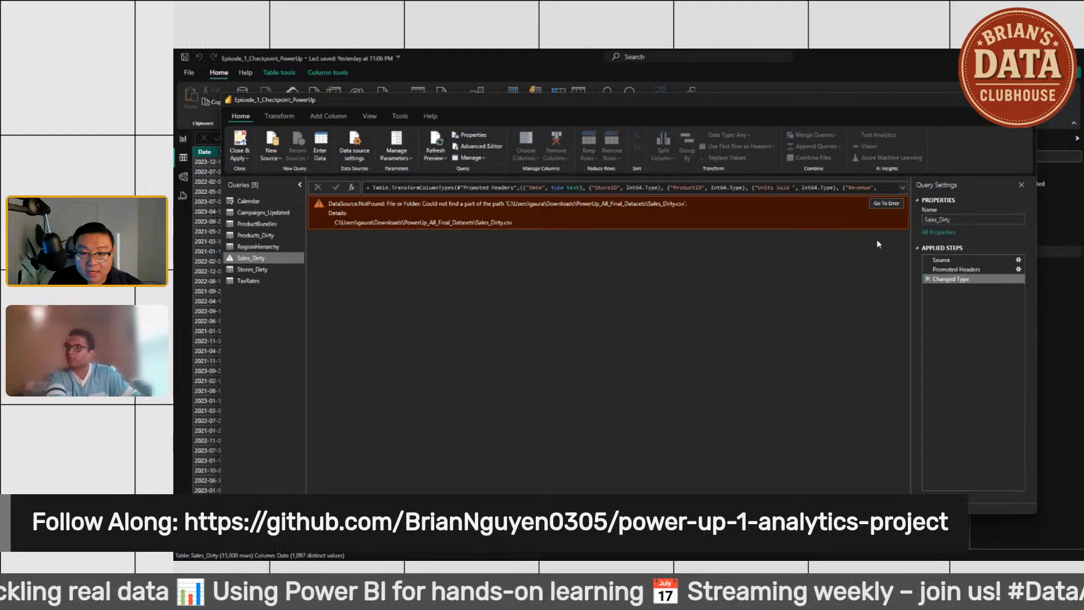
# Step: Expand the Changed Type step's formula and examine the type assigned to the Date column
pyautogui.click(901, 188)
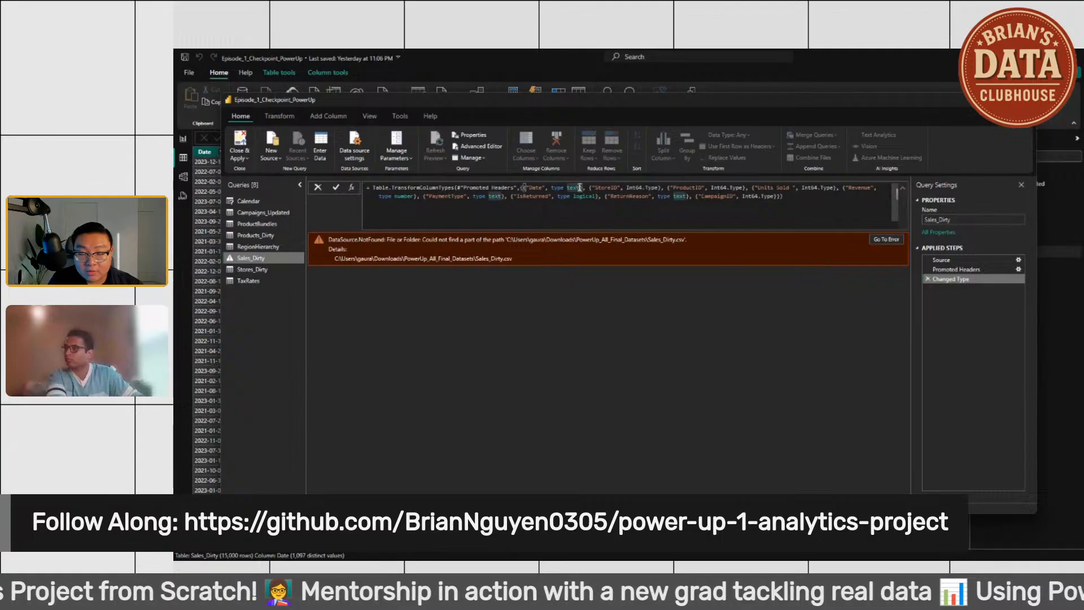
pyautogui.moveTo(581, 188); pyautogui.dragTo(551, 188)
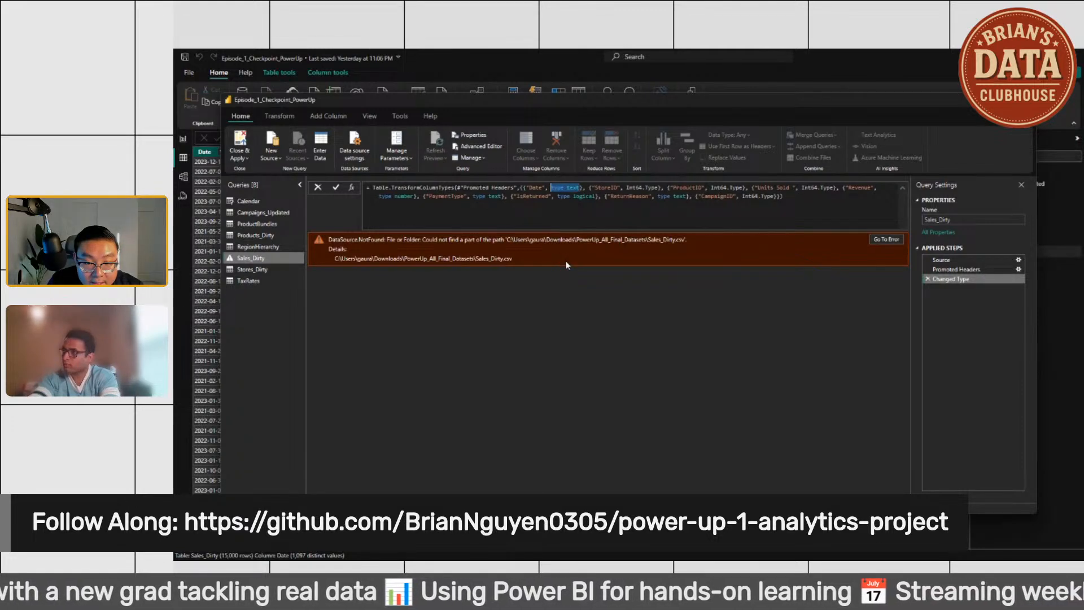
pyautogui.click(611, 283)
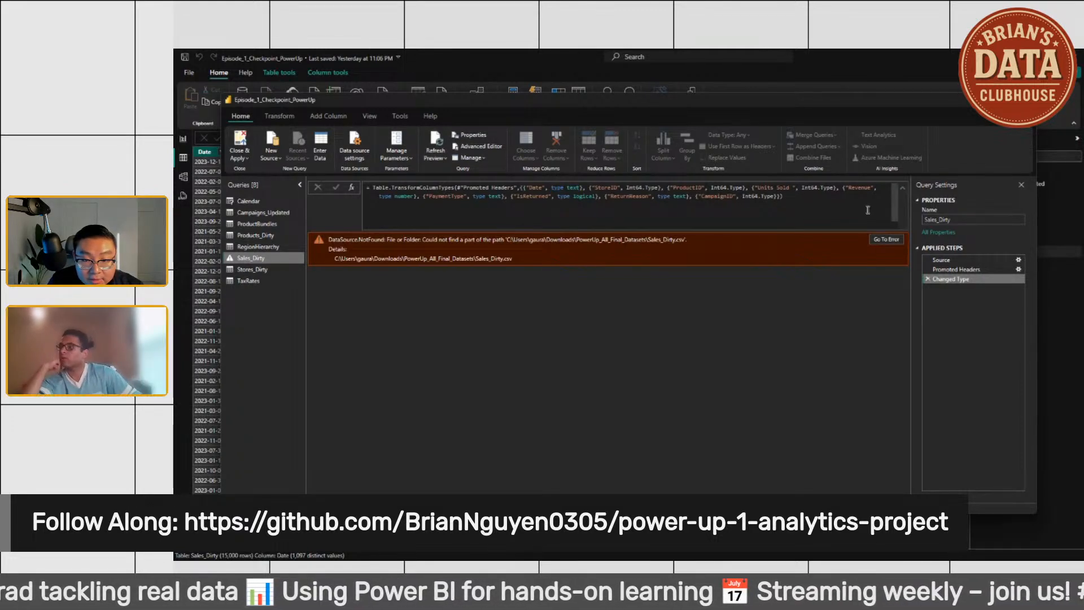
# Step: Trace the error to the Source step and repoint its file path to Sales_Dirty in Downloads > PowerUp_Project > Data > PowerUp_All_Final_Datasets
pyautogui.click(887, 239)
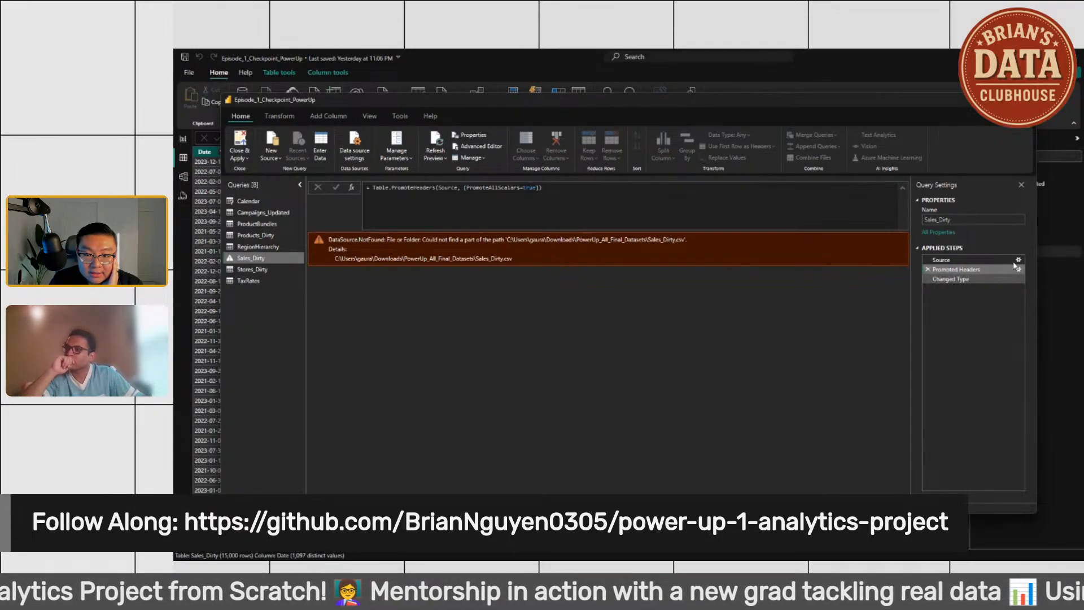
pyautogui.click(941, 260)
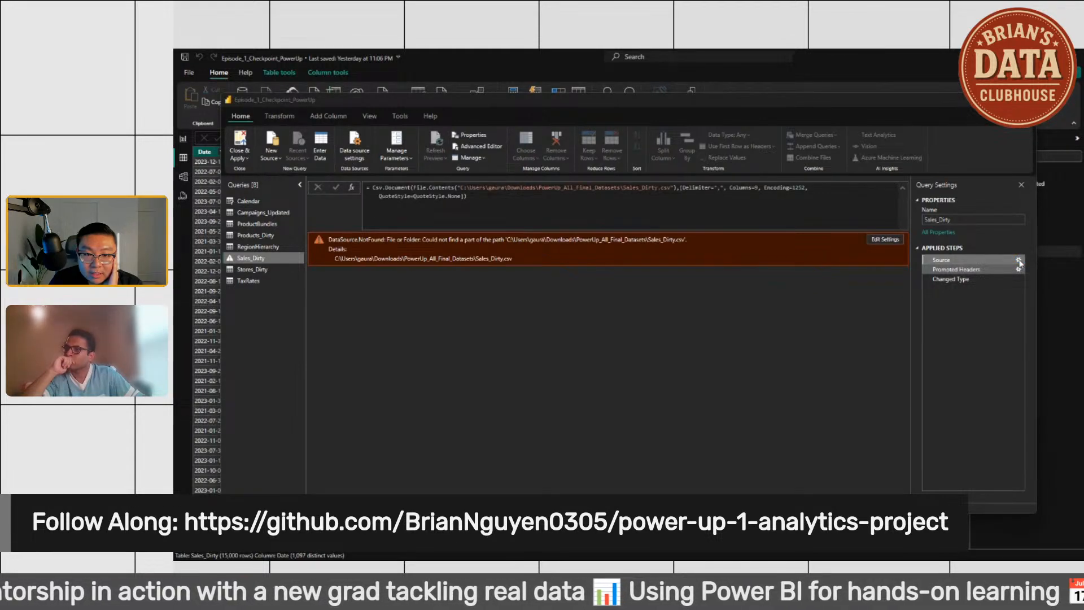
pyautogui.click(1018, 261)
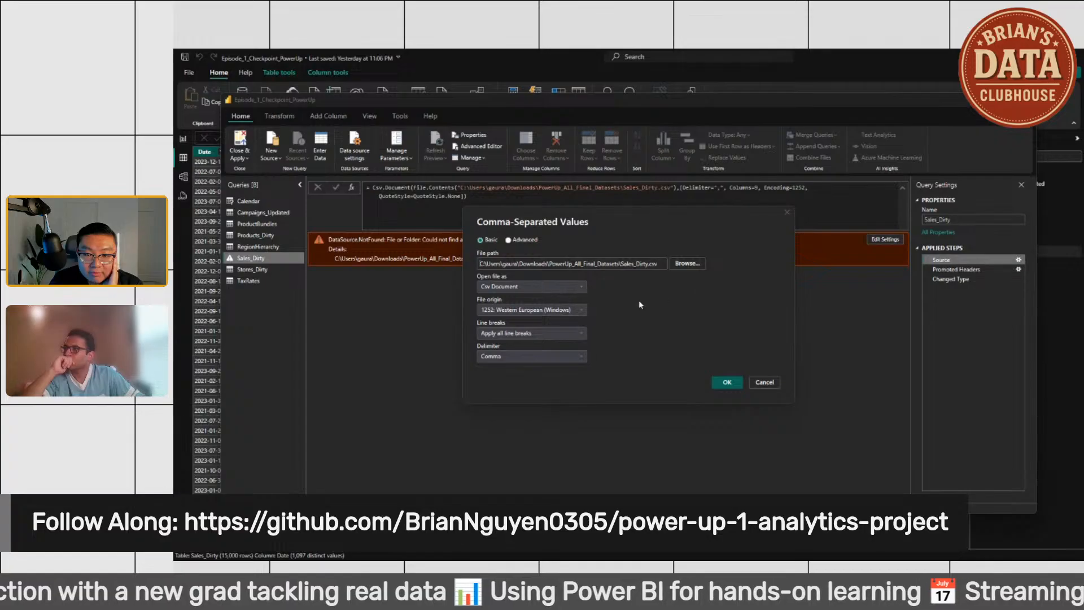
pyautogui.click(682, 267)
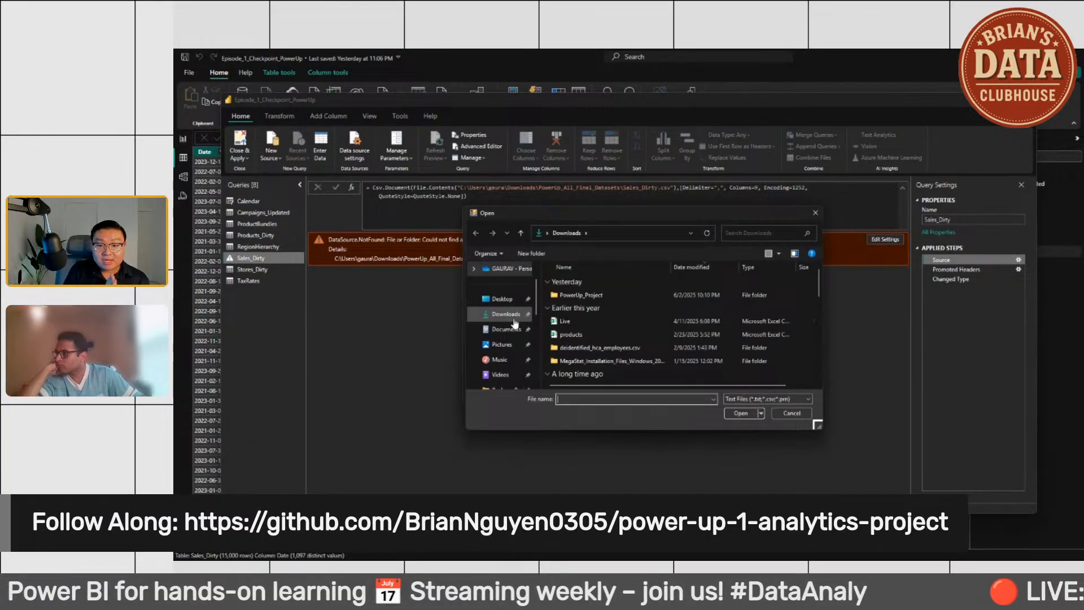
pyautogui.doubleClick(580, 295)
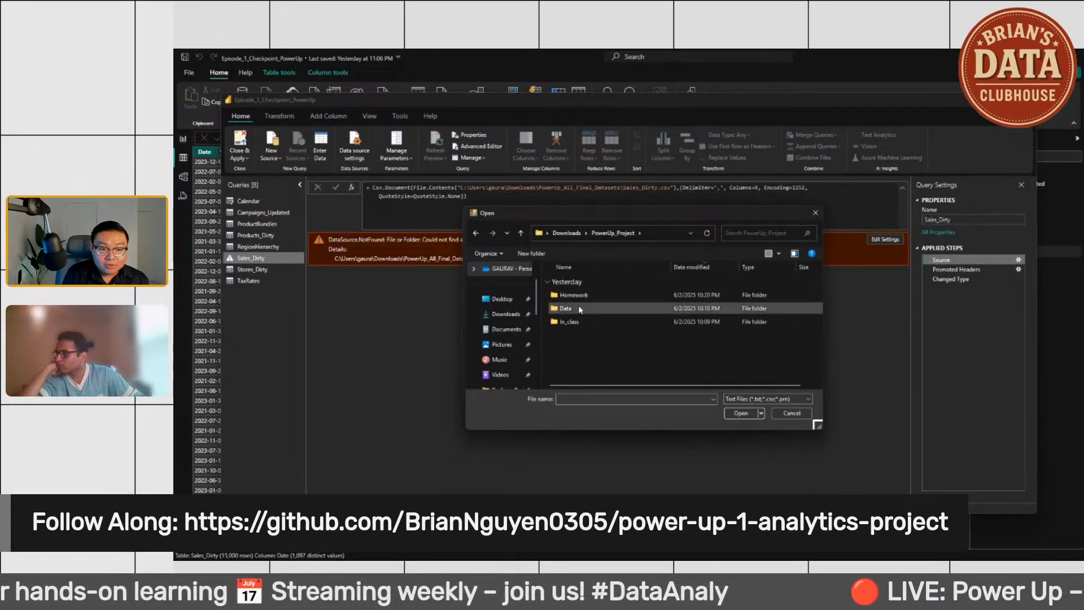
pyautogui.doubleClick(578, 307)
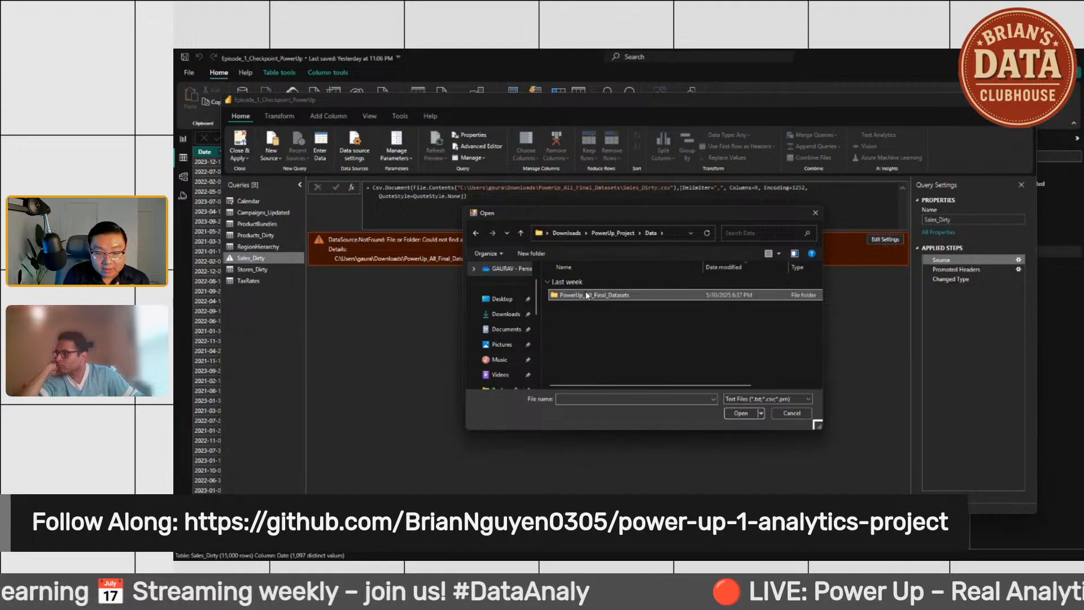
pyautogui.doubleClick(587, 294)
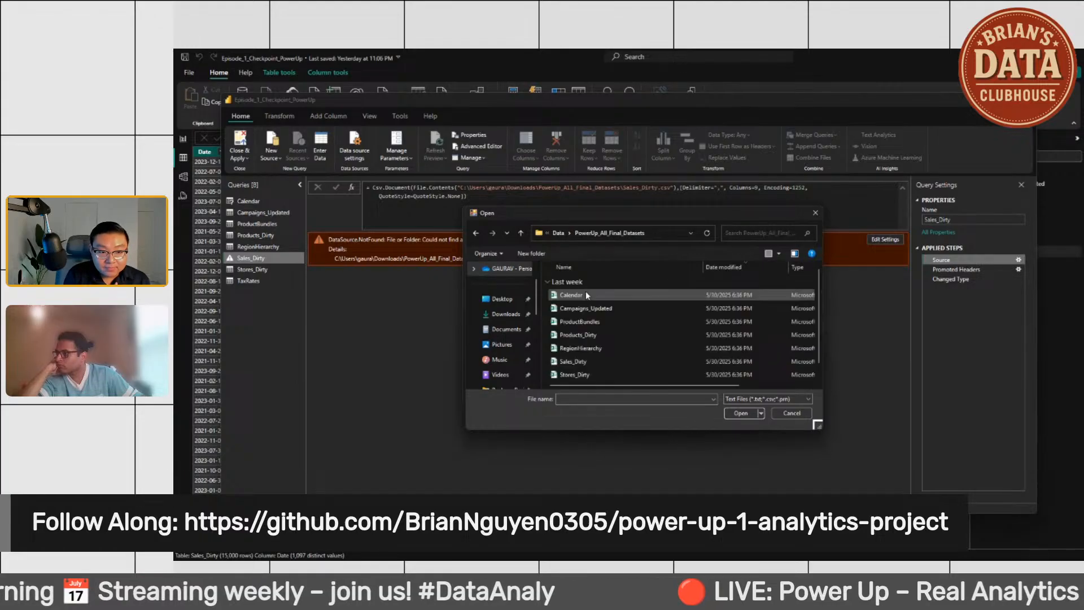
pyautogui.click(604, 363)
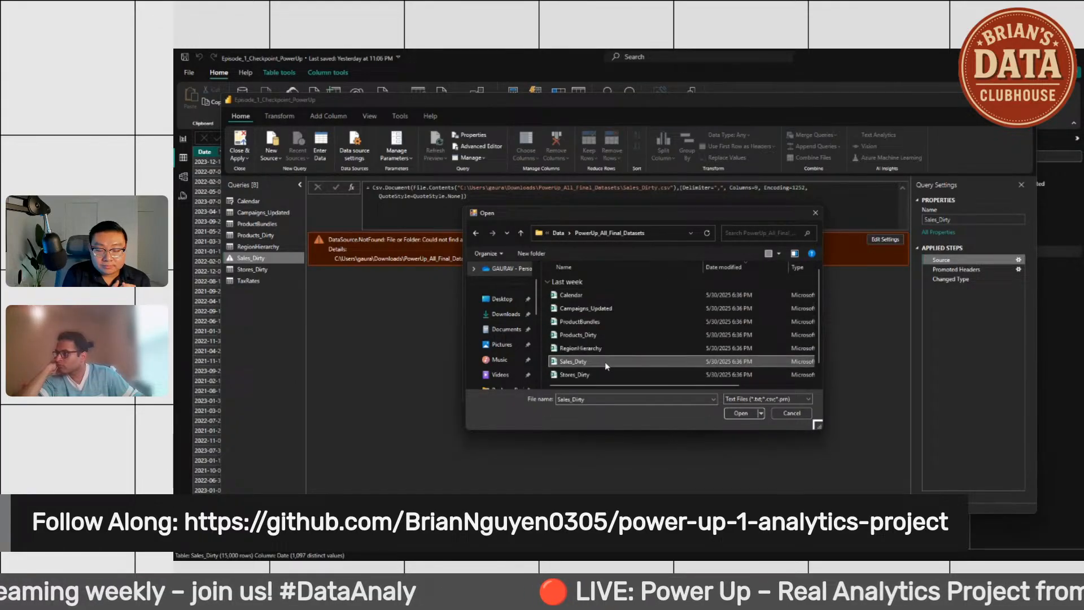
pyautogui.click(740, 413)
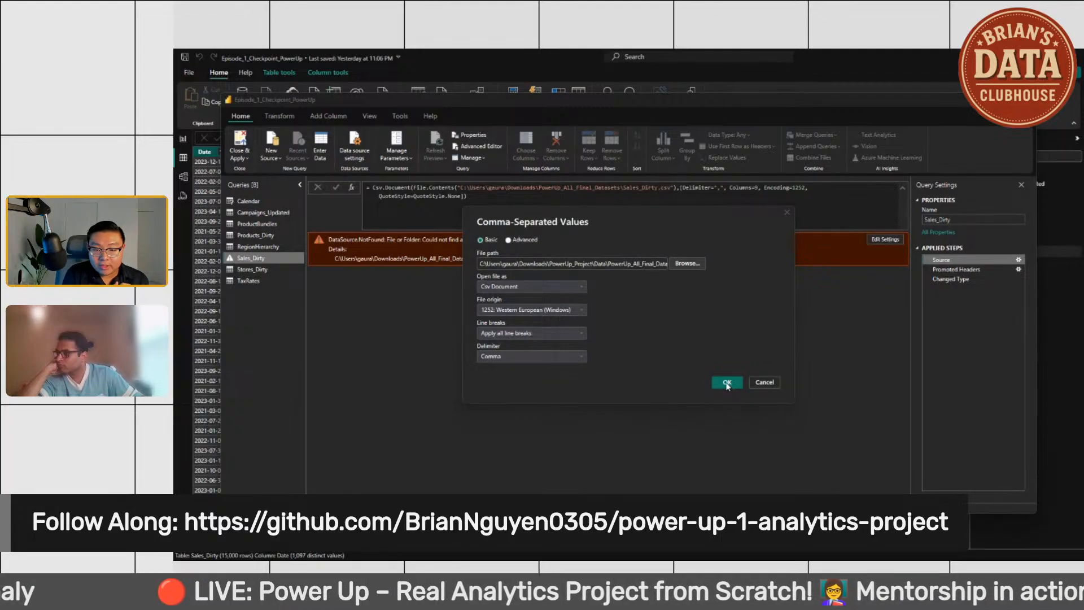
pyautogui.click(727, 382)
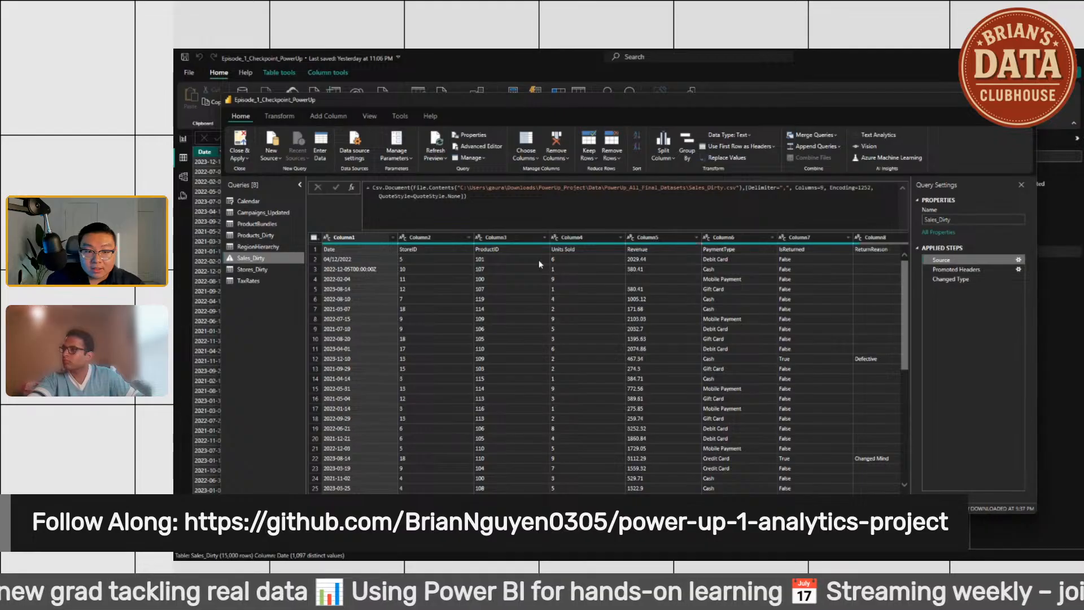
# Step: Review the Source step's formula and the Date column's type definition in the Changed Type step
pyautogui.scroll(-1, 653, 223)
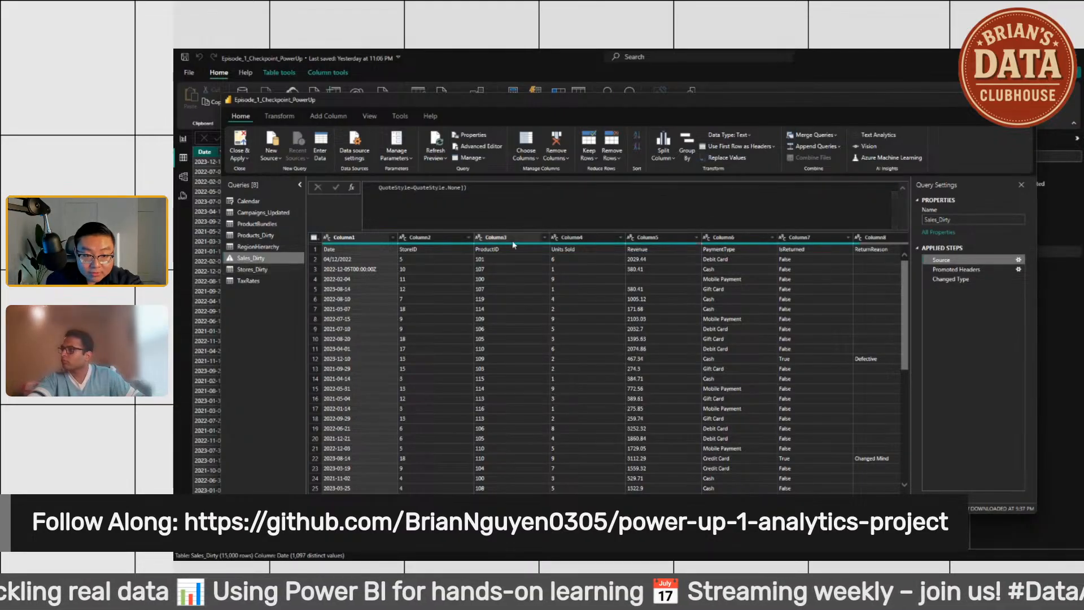
pyautogui.scroll(1, 437, 208)
pyautogui.scroll(-1, 529, 206)
pyautogui.scroll(1, 539, 206)
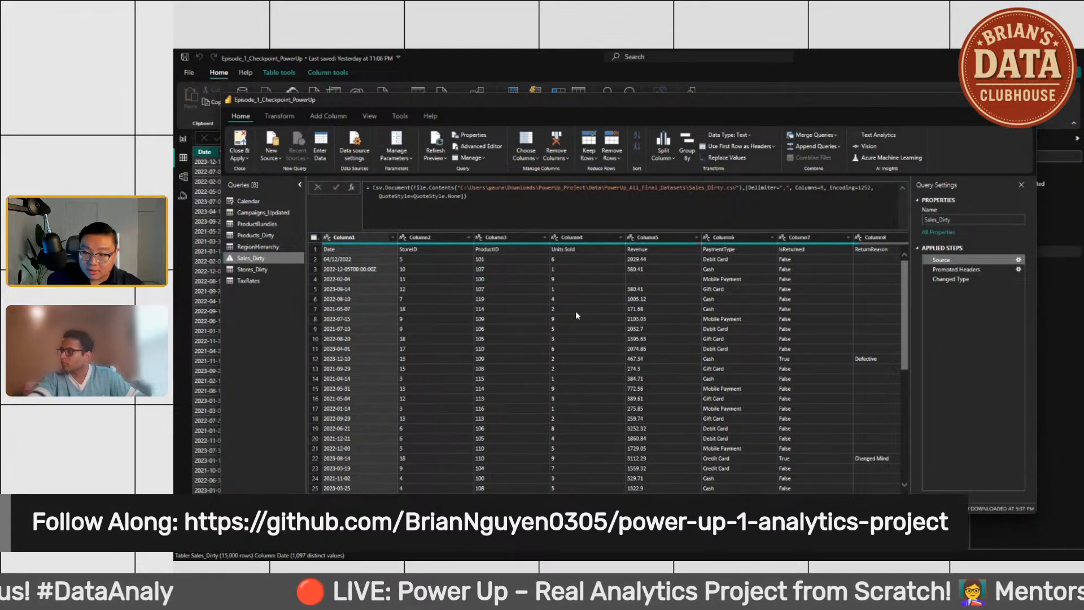
pyautogui.click(1002, 272)
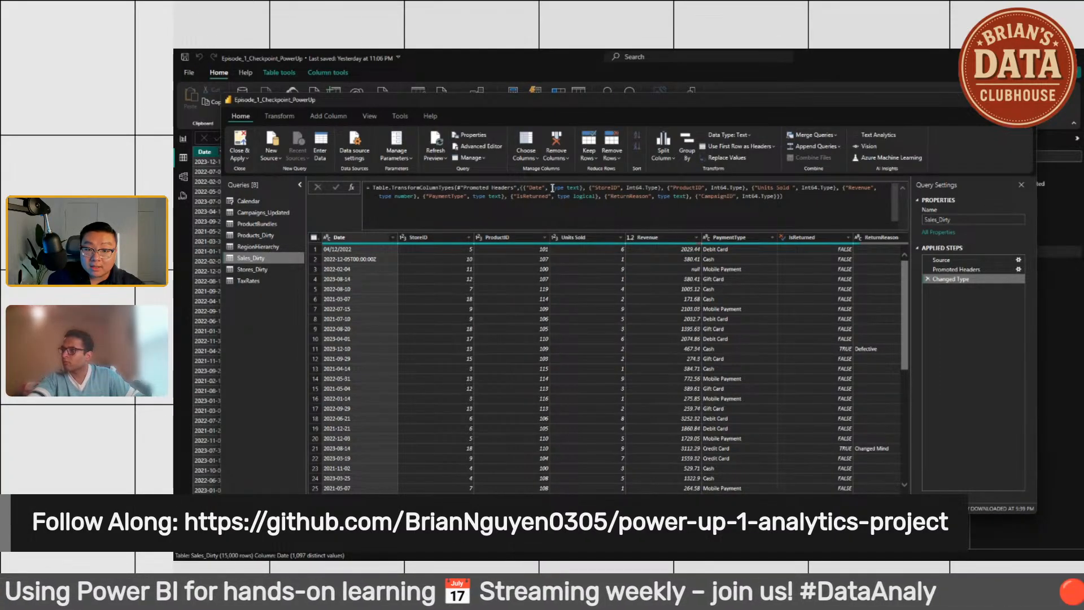
pyautogui.moveTo(552, 187); pyautogui.dragTo(582, 187)
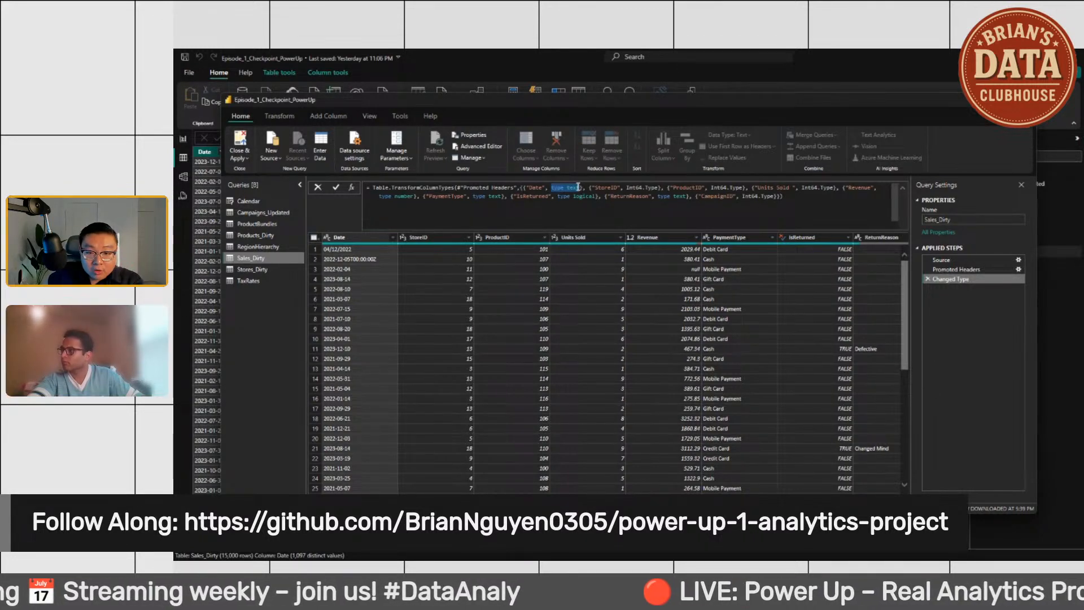
# Step: Convert the Date column's data type to Date as a new step, and maximize the Power Query Editor window
pyautogui.click(394, 238)
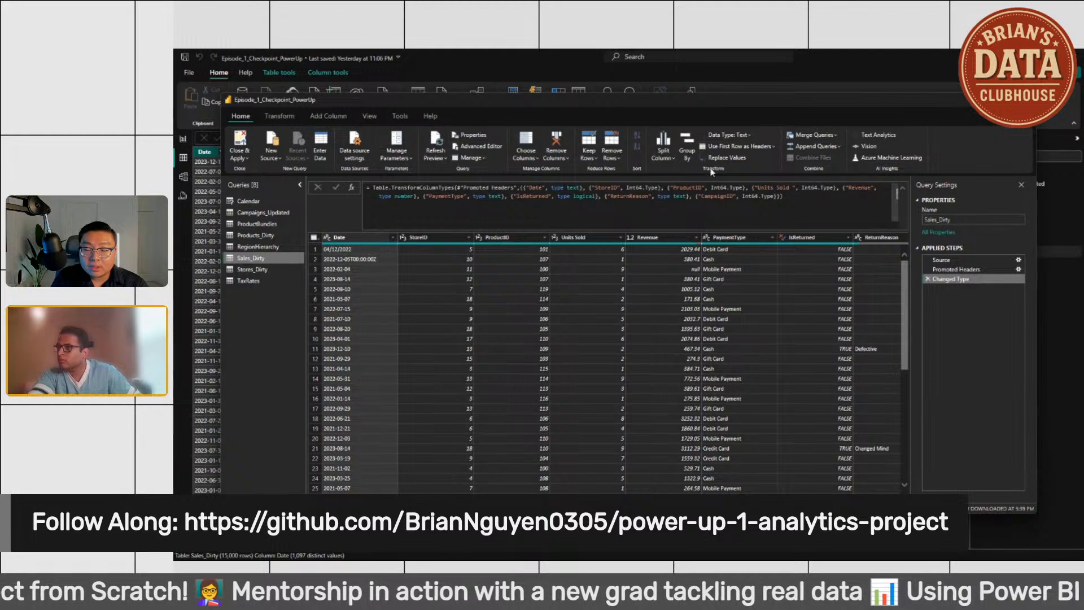
pyautogui.click(748, 139)
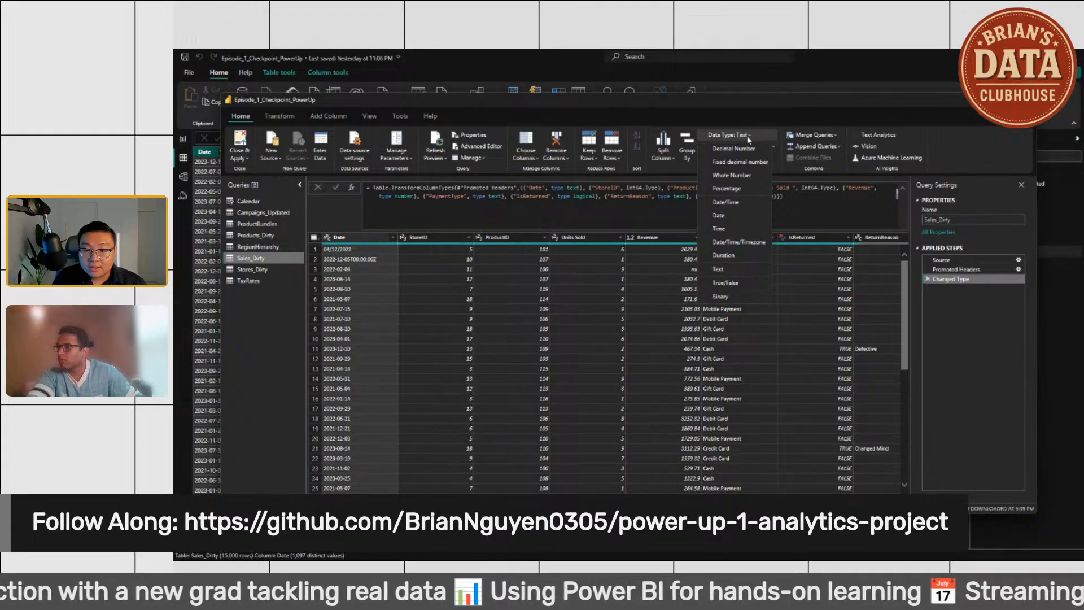
pyautogui.click(732, 214)
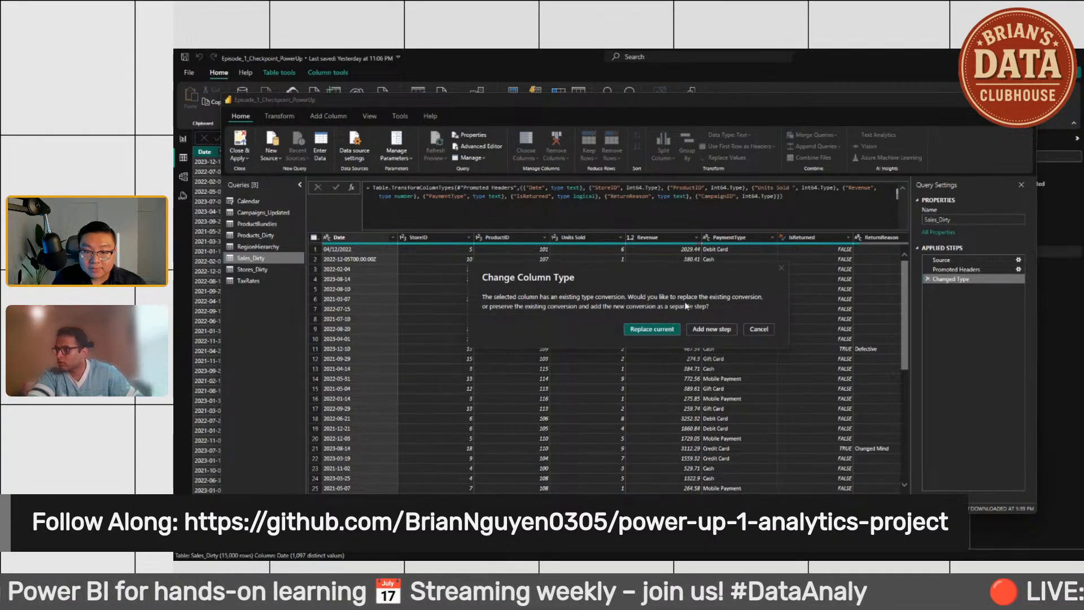
pyautogui.click(692, 330)
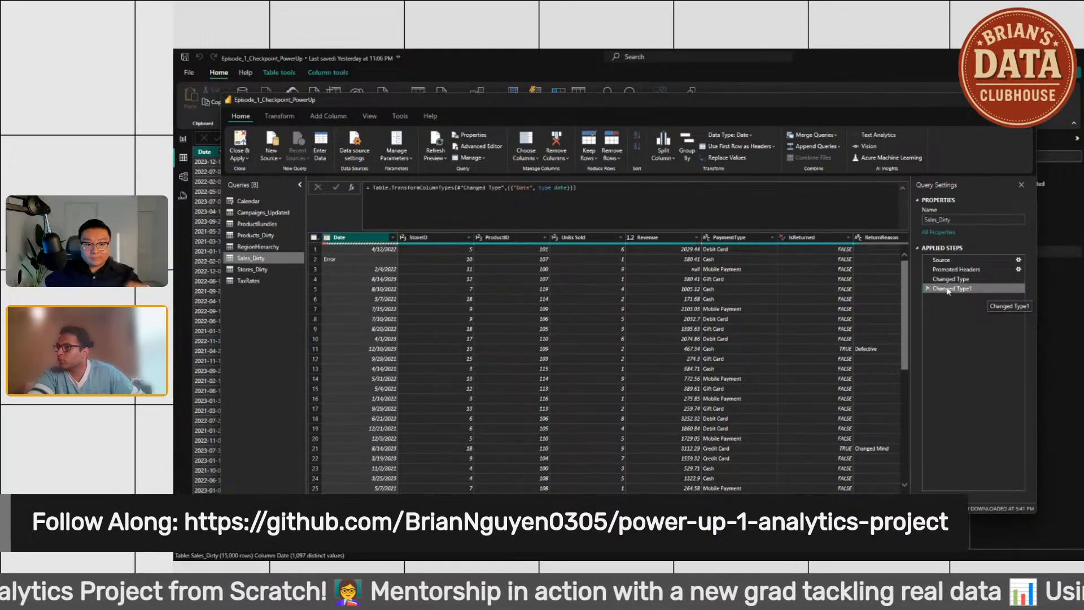
pyautogui.click(1003, 99)
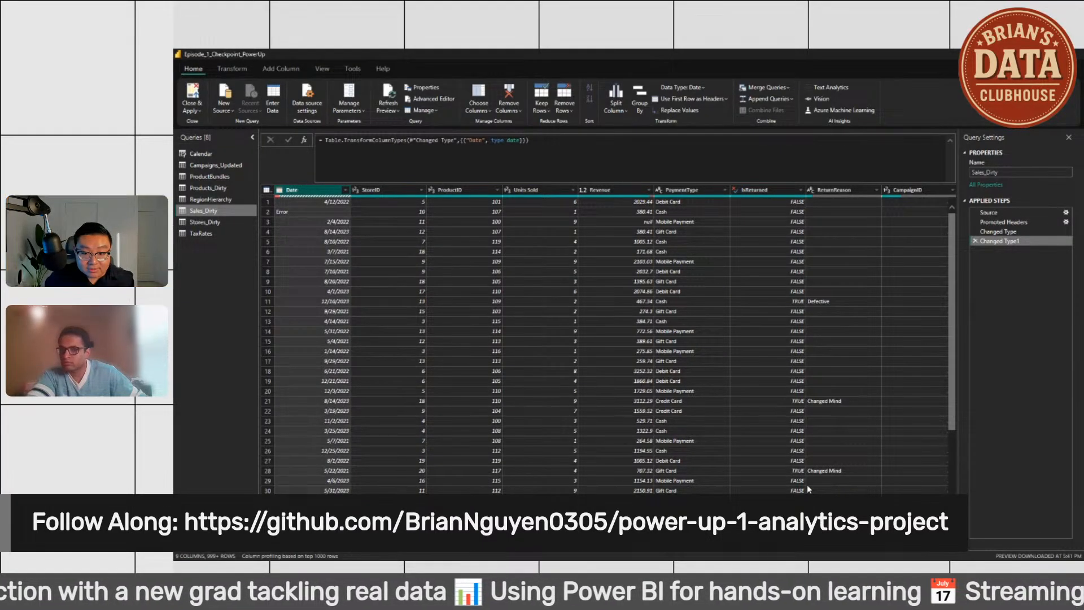
# Step: Switch to File Explorer, open Sales_Dirty from Downloads > PowerUp_Project > Data > PowerUp_All_Final_Datasets in Excel, and maximize the workbook window
pyautogui.moveTo(692, 553)
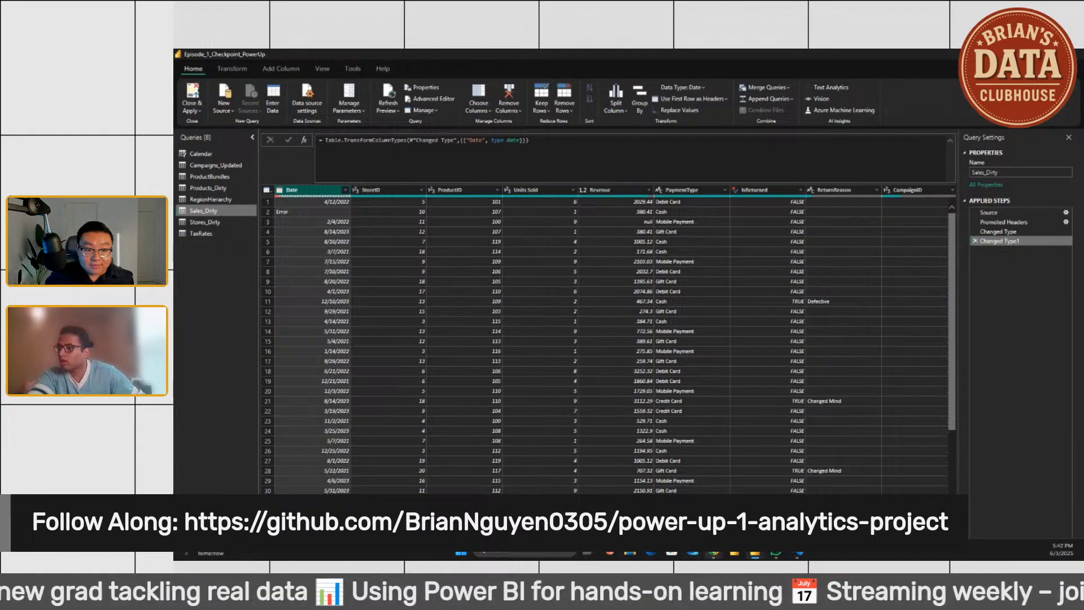
pyautogui.click(629, 554)
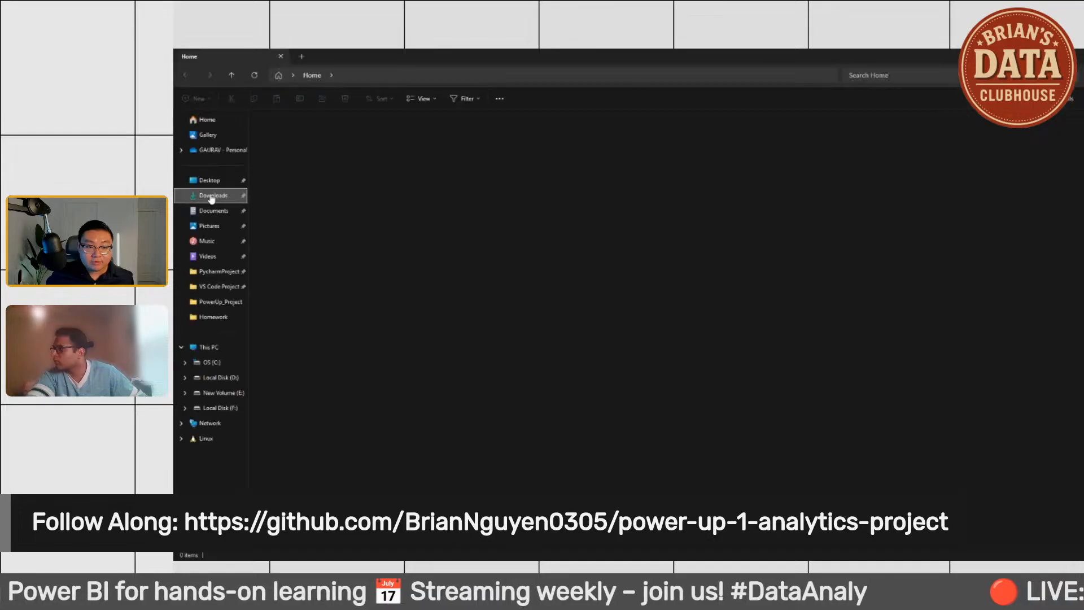
pyautogui.click(210, 195)
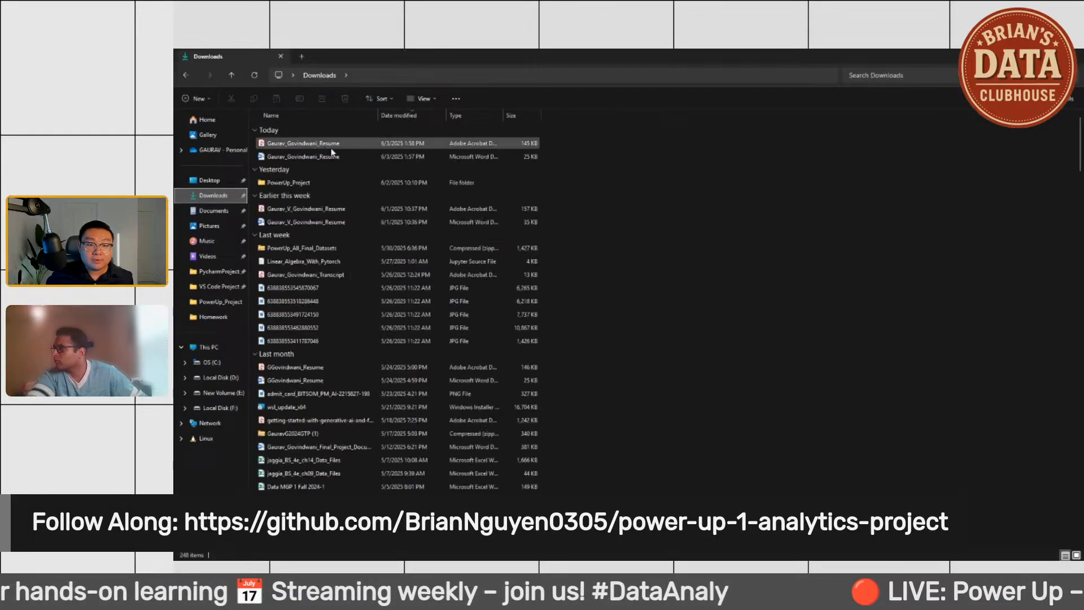
pyautogui.click(283, 186)
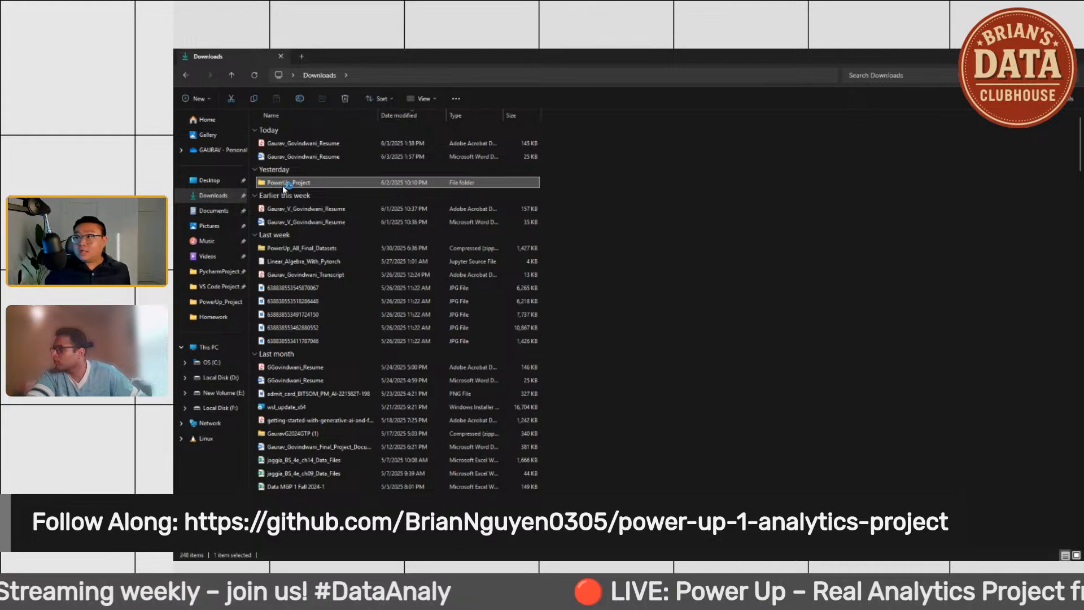
pyautogui.doubleClick(282, 185)
pyautogui.doubleClick(315, 157)
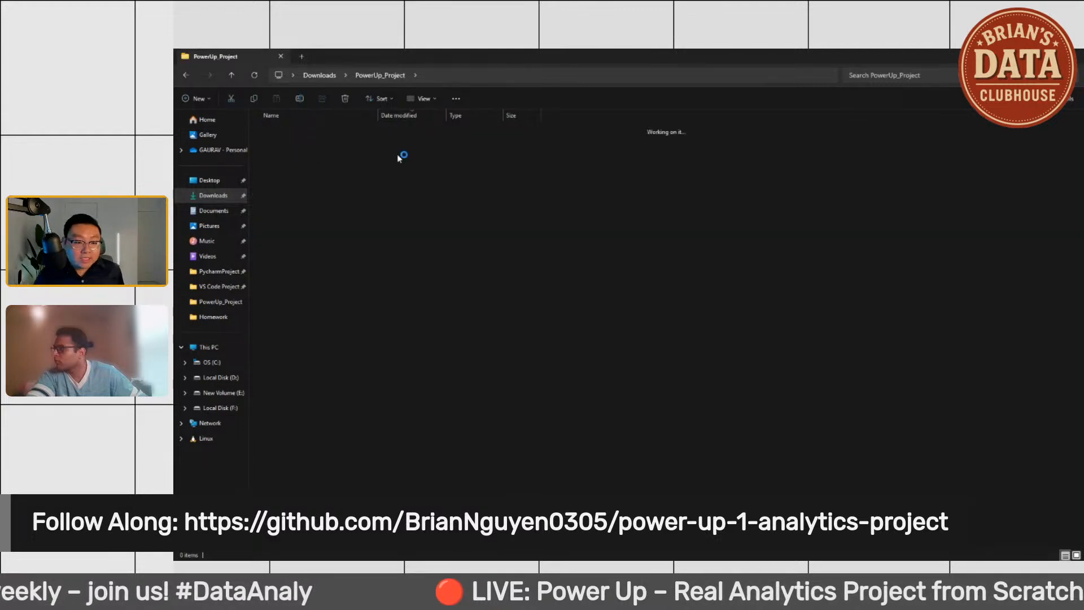
pyautogui.doubleClick(327, 142)
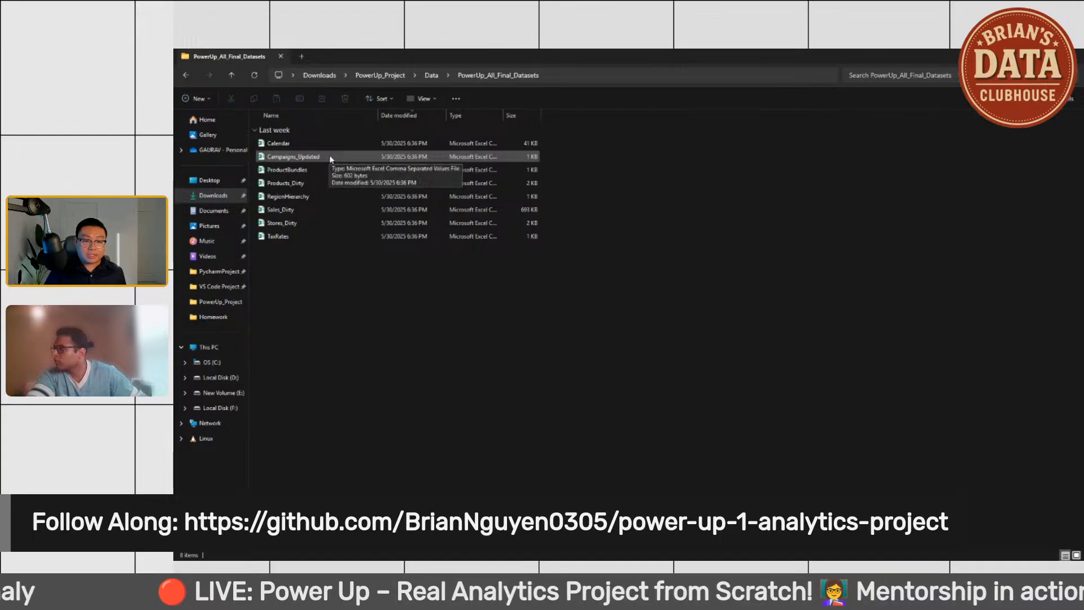
pyautogui.doubleClick(315, 208)
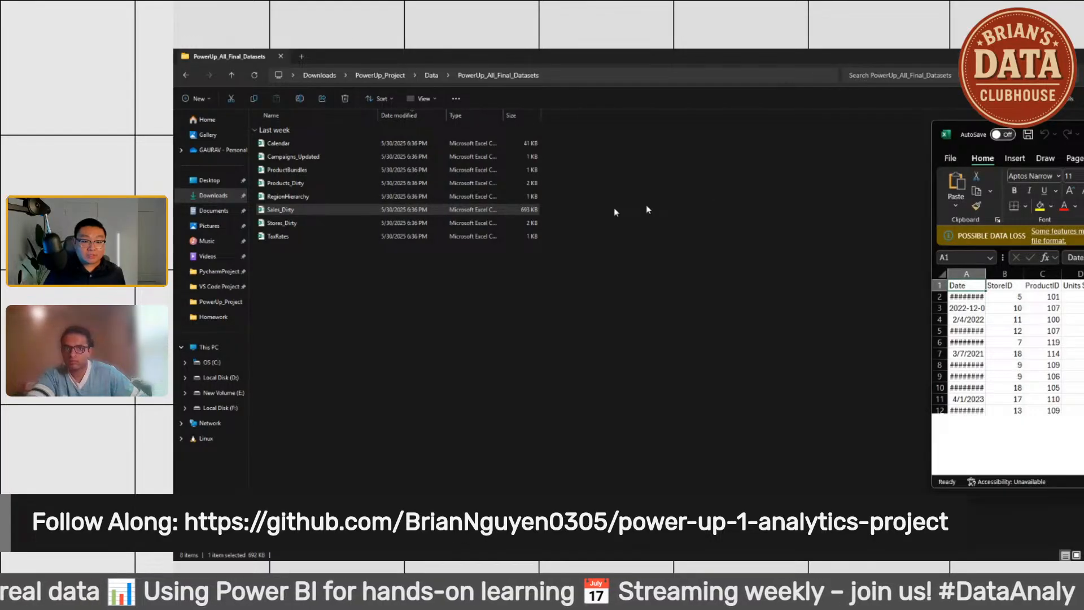
pyautogui.moveTo(457, 218); pyautogui.dragTo(456, 219)
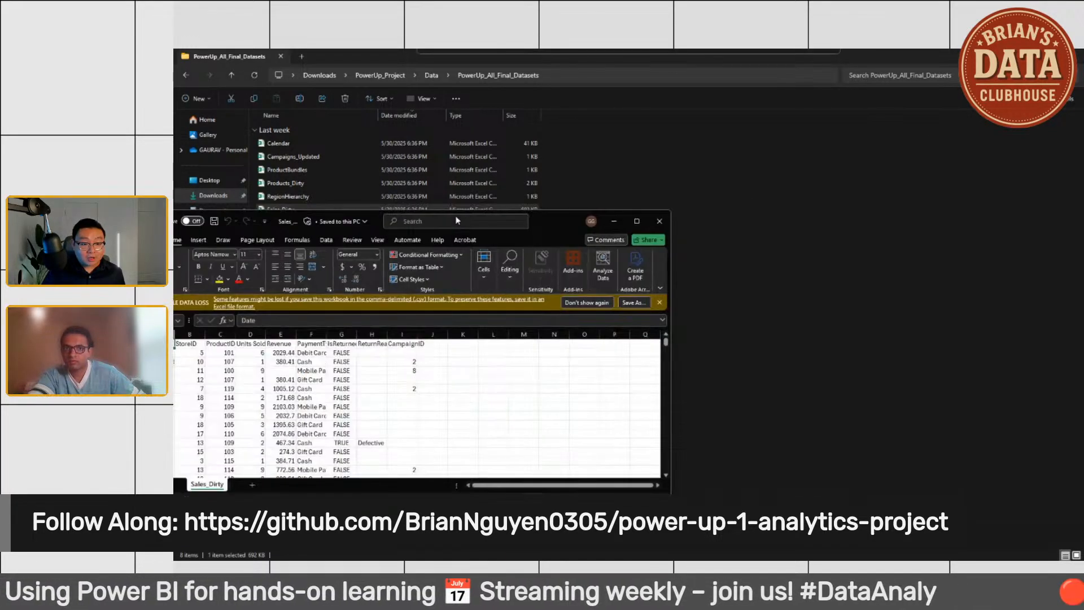
pyautogui.click(636, 221)
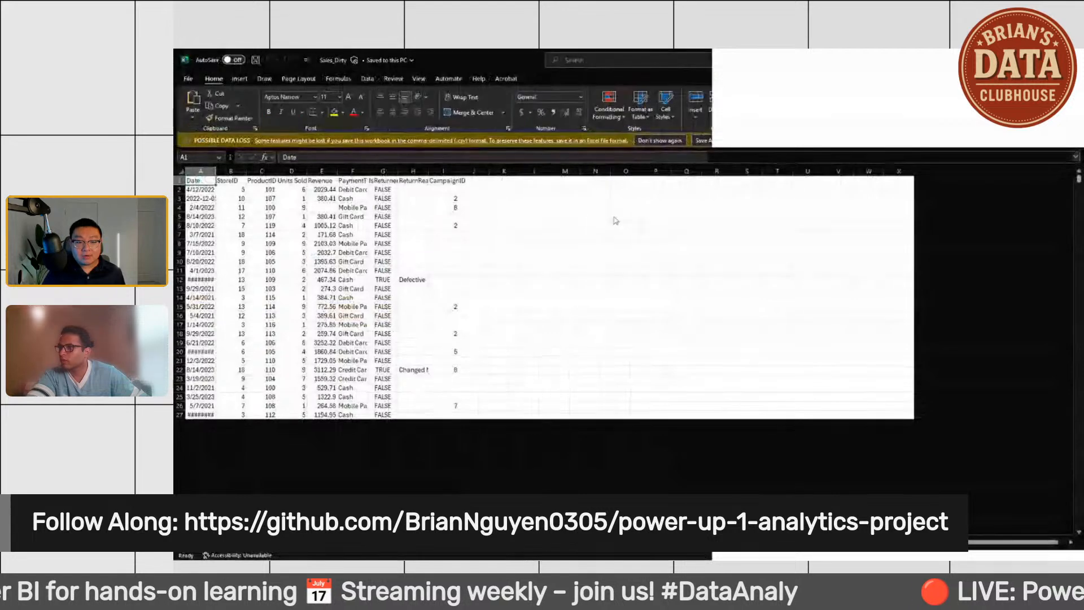
# Step: Save Sales_Dirty.csv as an Excel workbook in OneDrive - UNT System, select cell A3 and autofit the Date column's width
pyautogui.click(704, 141)
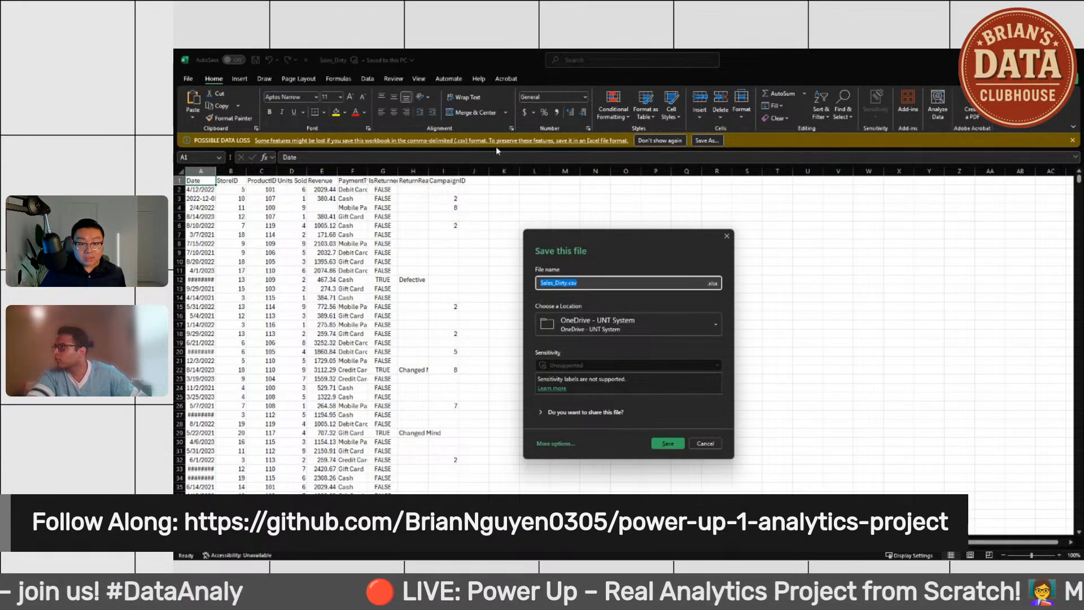
pyautogui.click(666, 444)
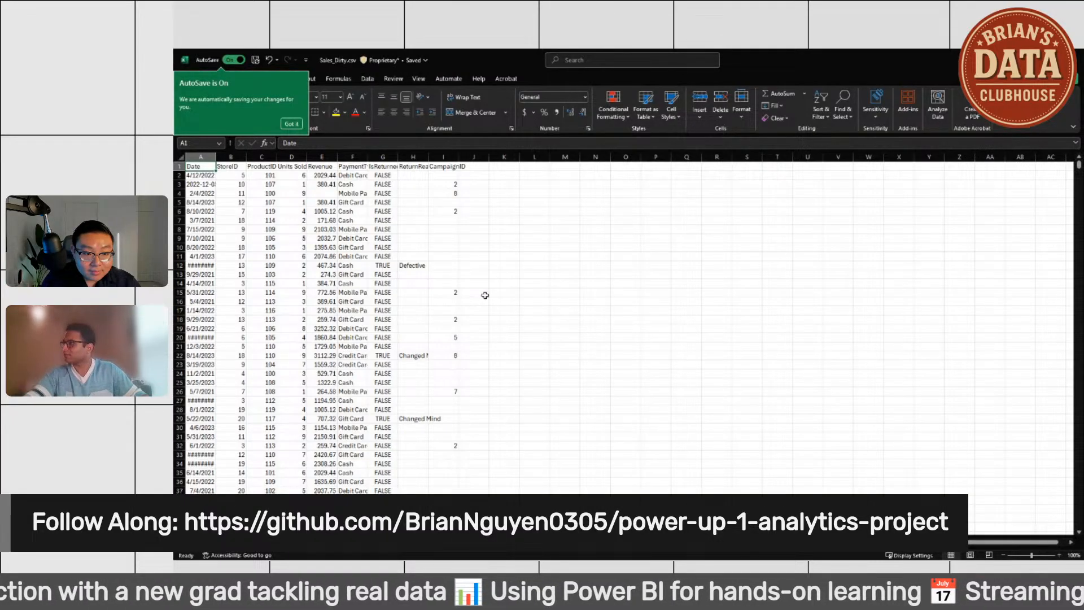
pyautogui.click(206, 185)
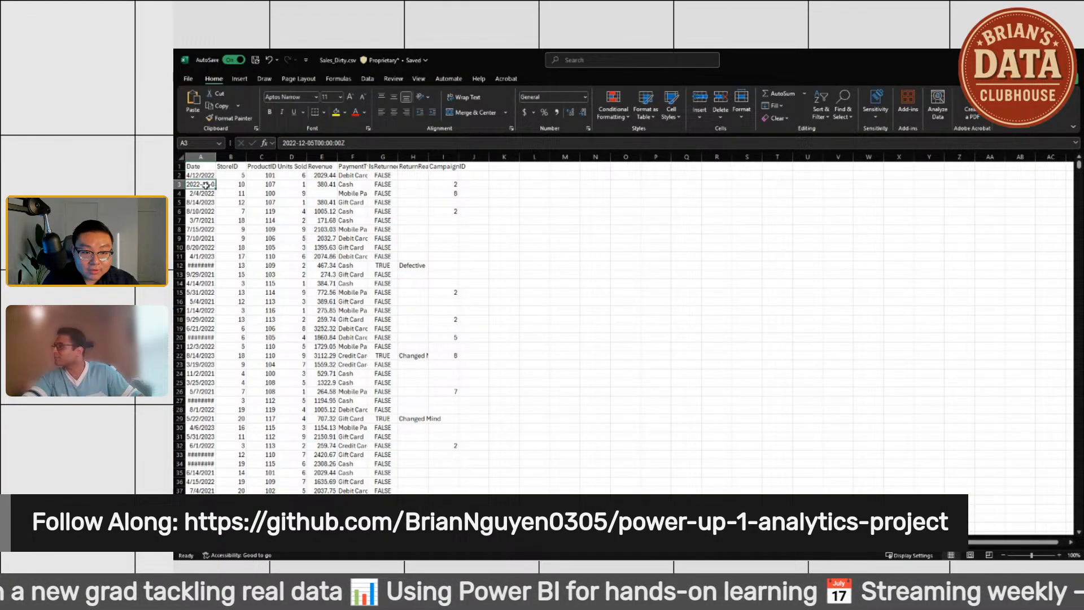
pyautogui.doubleClick(216, 156)
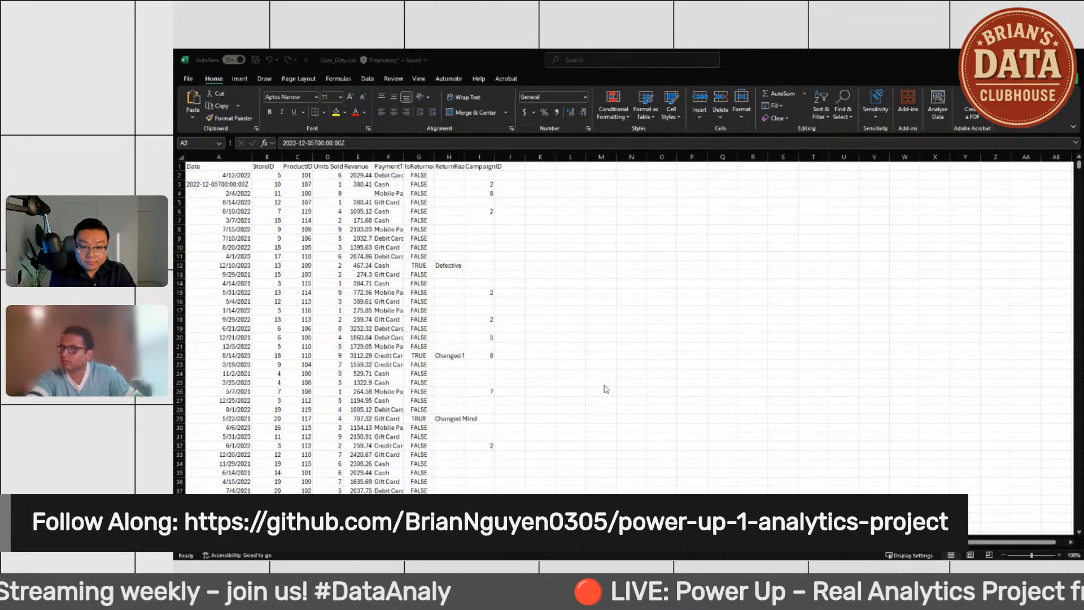
# Step: Switch to the Power Query Editor and keep only the Sales_Dirty rows with errors in the Date column
pyautogui.hotkey('alt', 'Tab')
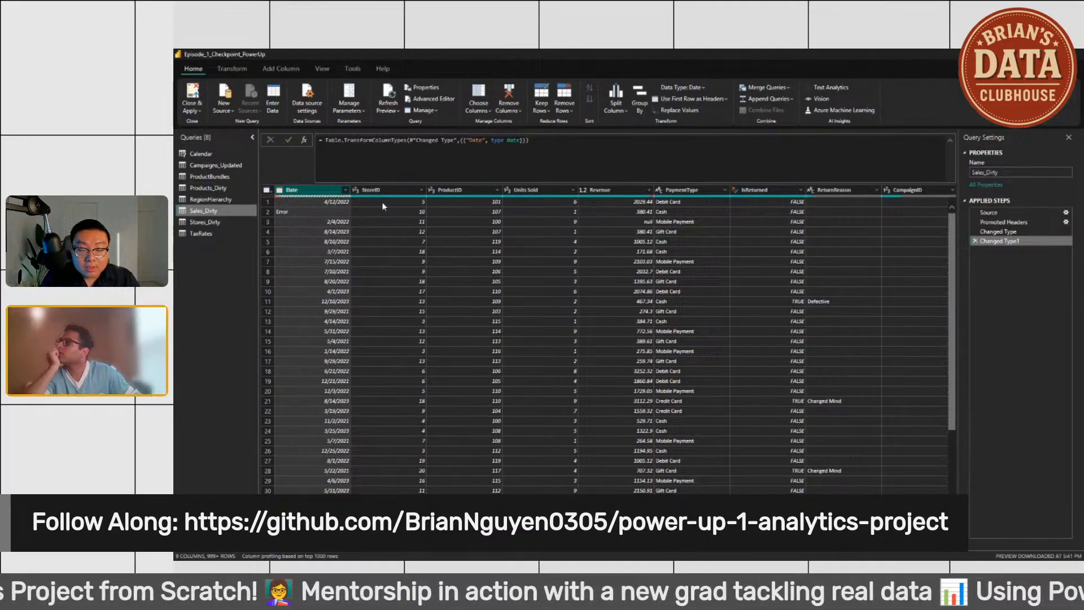
pyautogui.click(543, 111)
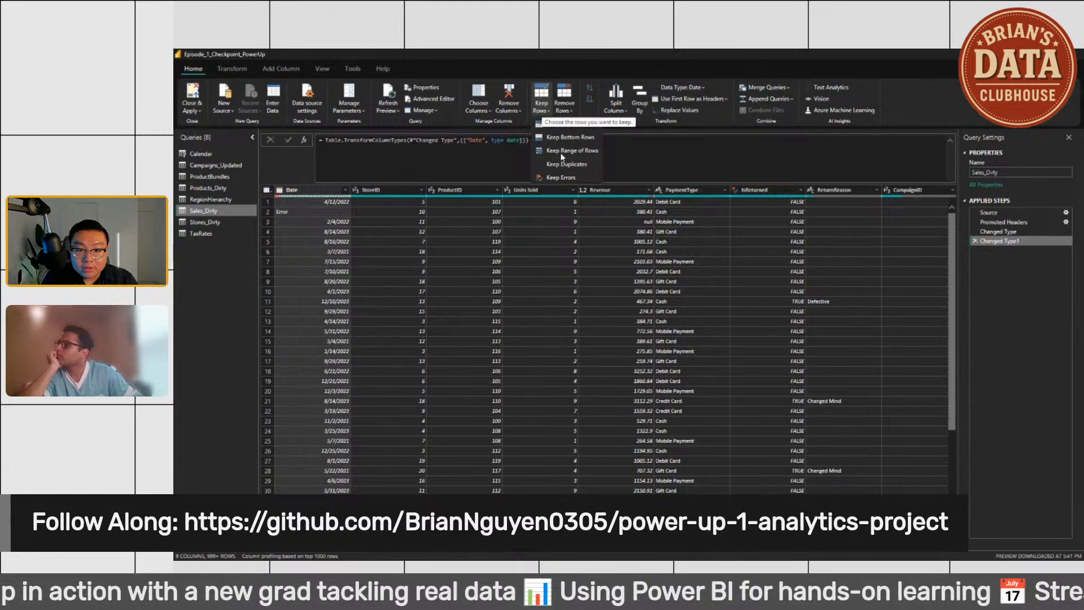
pyautogui.click(567, 175)
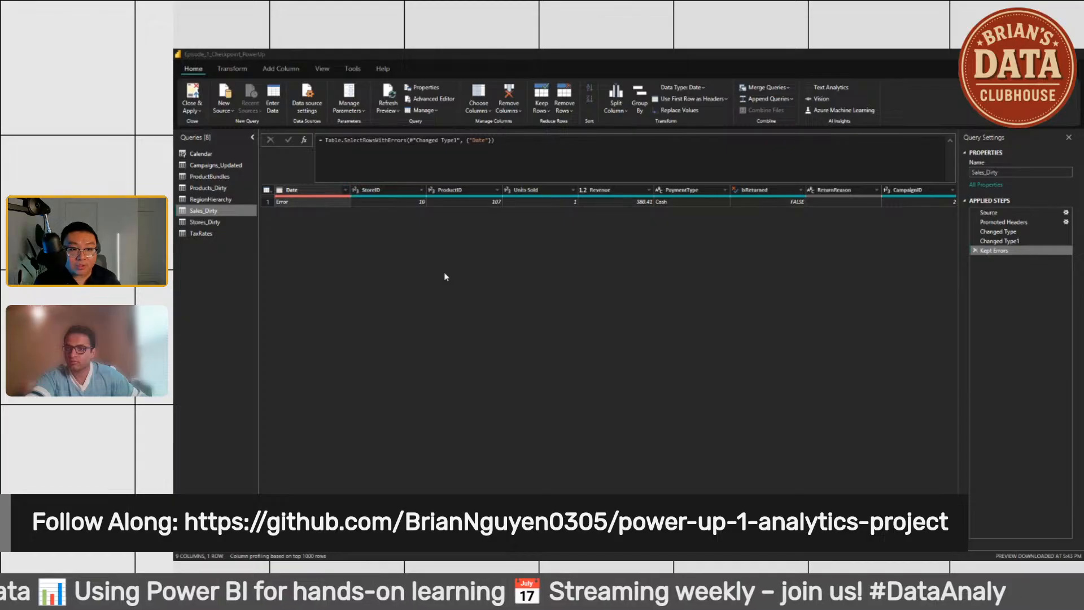
# Step: Switch back to the Sales_Dirty workbook in Excel and add filters to the header row of the whole sheet
pyautogui.hotkey('alt', 'Tab')
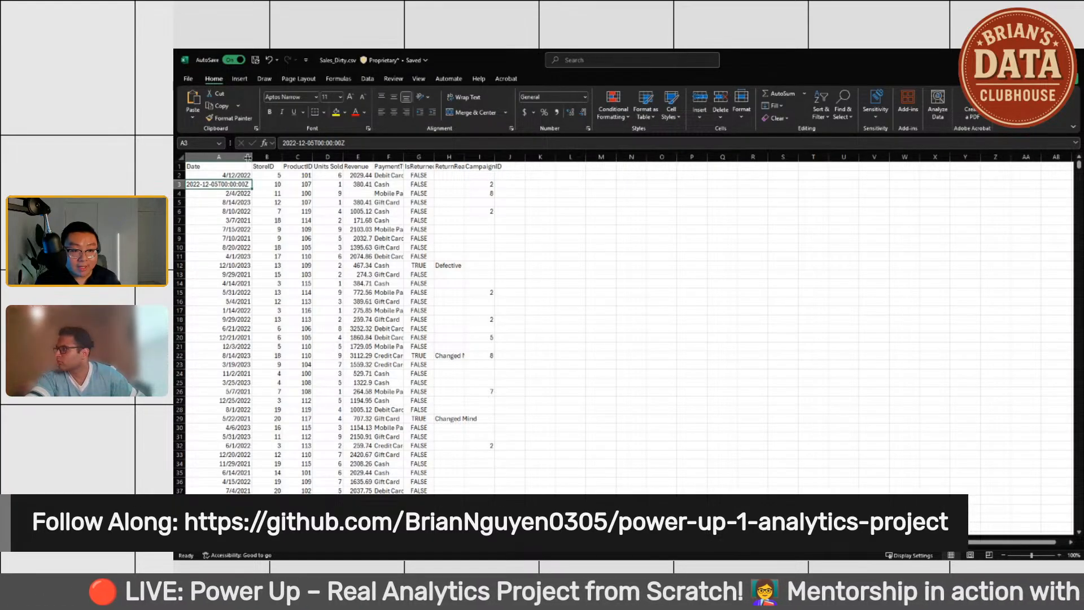
pyautogui.click(180, 157)
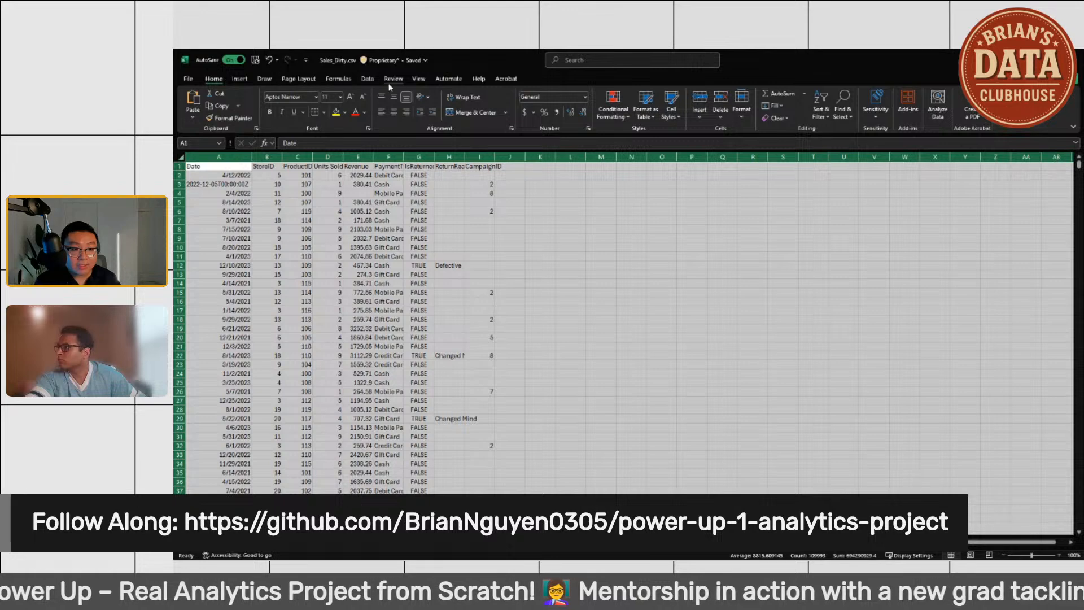
pyautogui.click(824, 119)
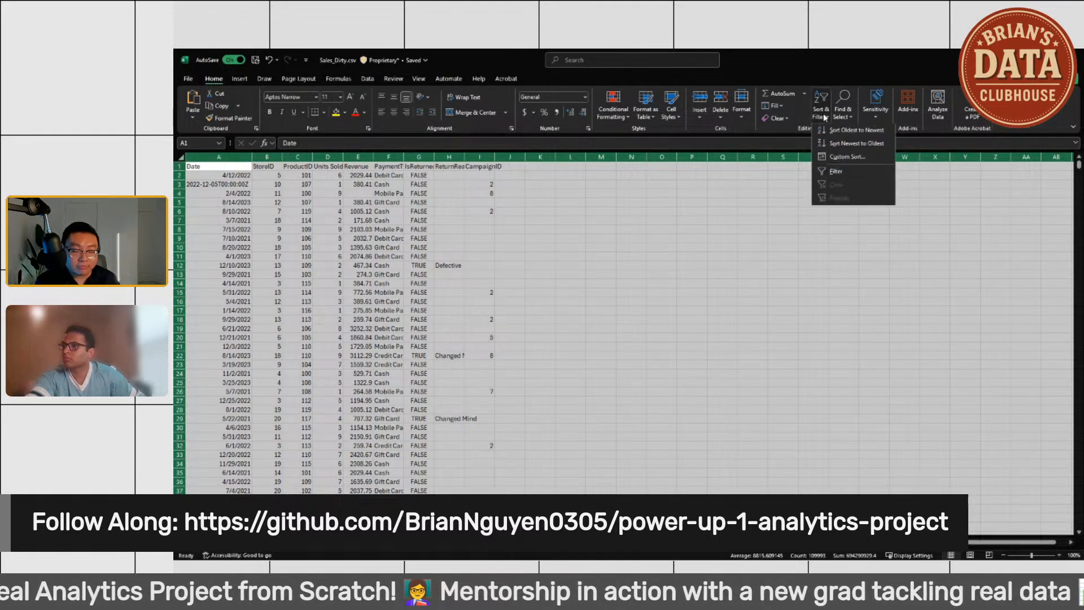
pyautogui.click(838, 176)
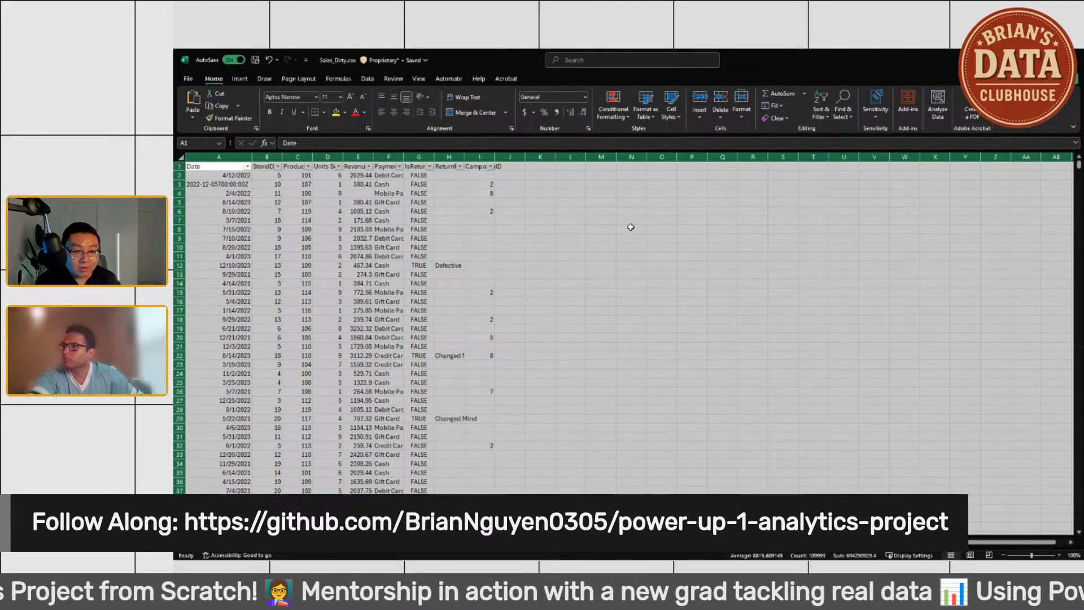
pyautogui.click(600, 228)
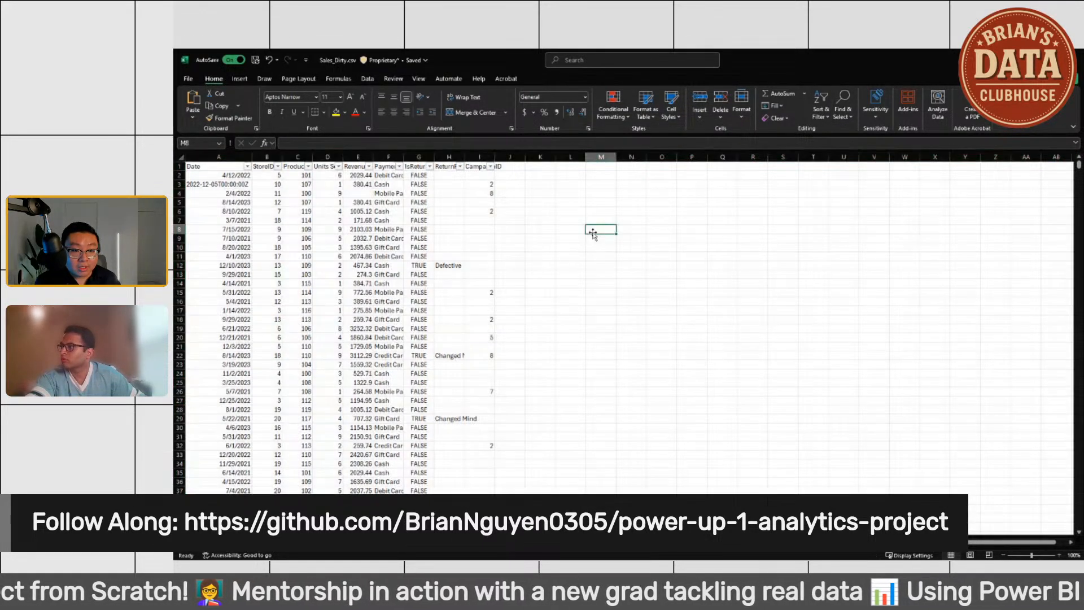
# Step: Examine the Date column's filter values and compare the entry in cell A3 with the other dates in the column
pyautogui.click(247, 166)
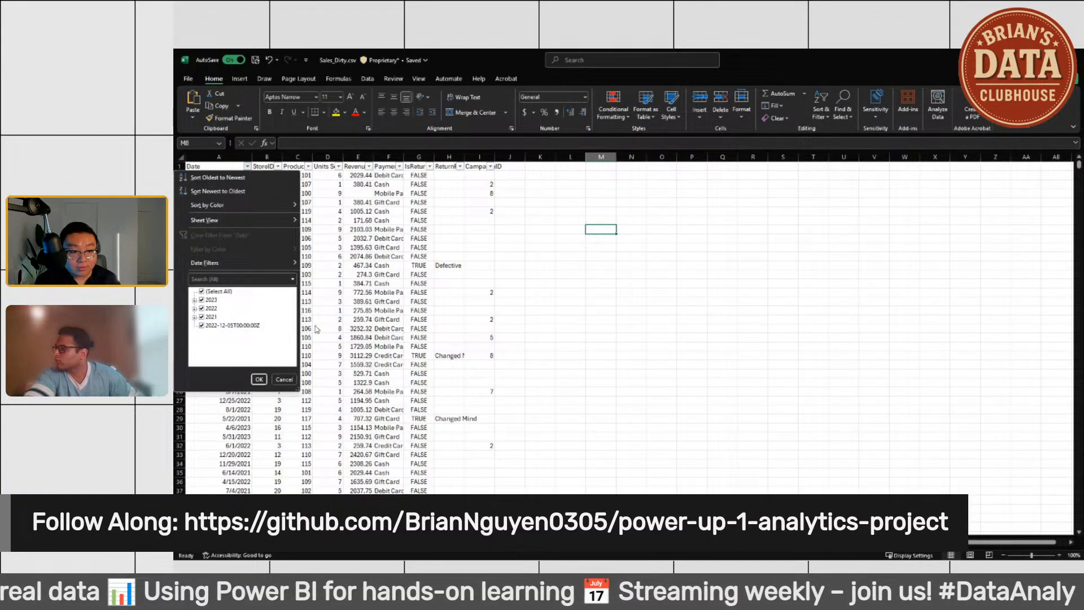
pyautogui.click(259, 379)
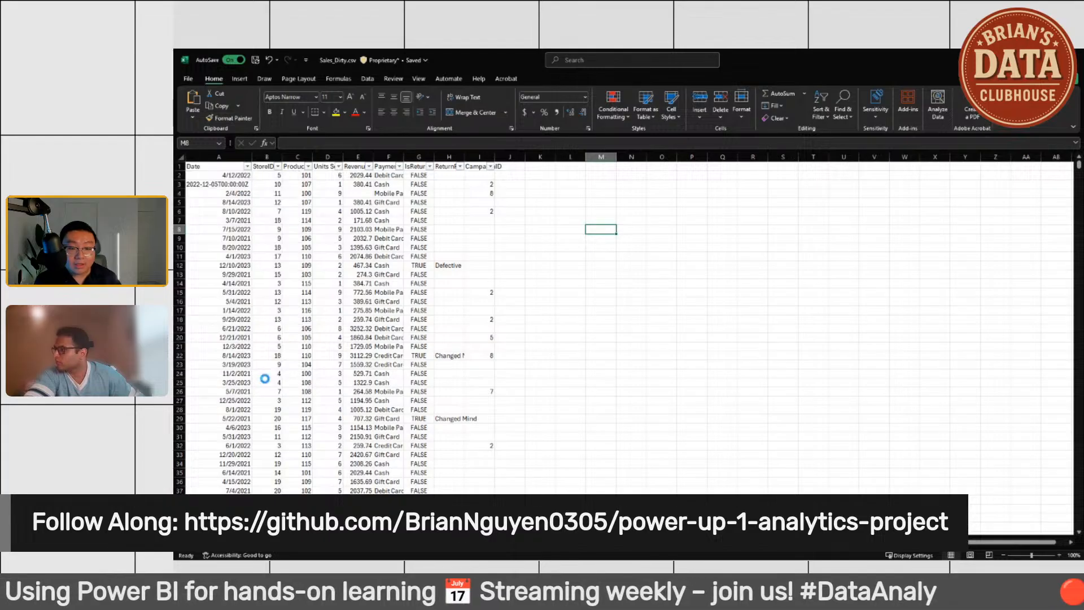
pyautogui.click(238, 187)
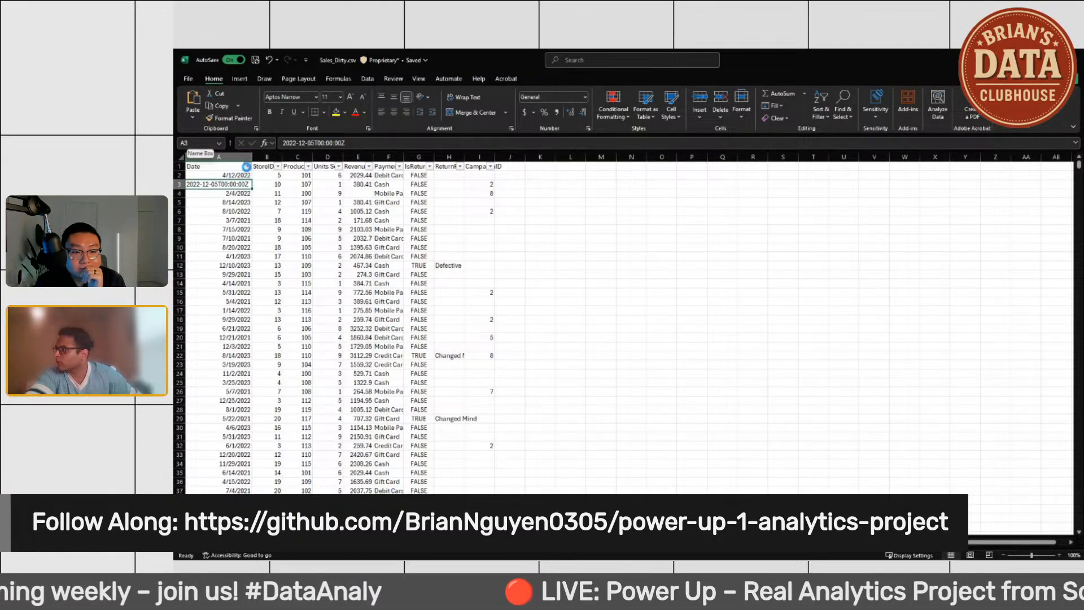
pyautogui.click(247, 166)
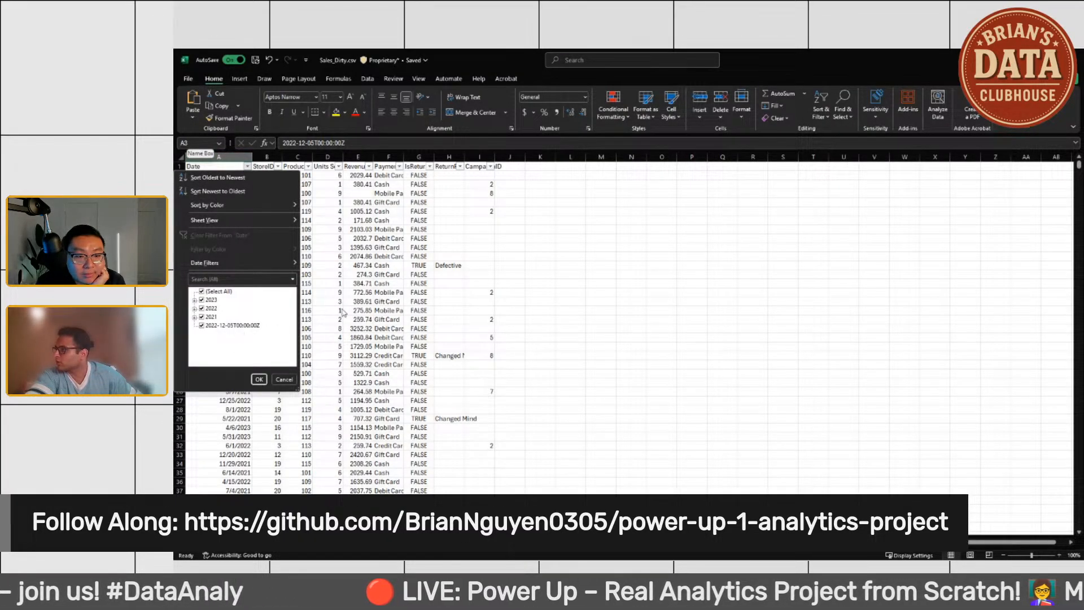
pyautogui.click(259, 379)
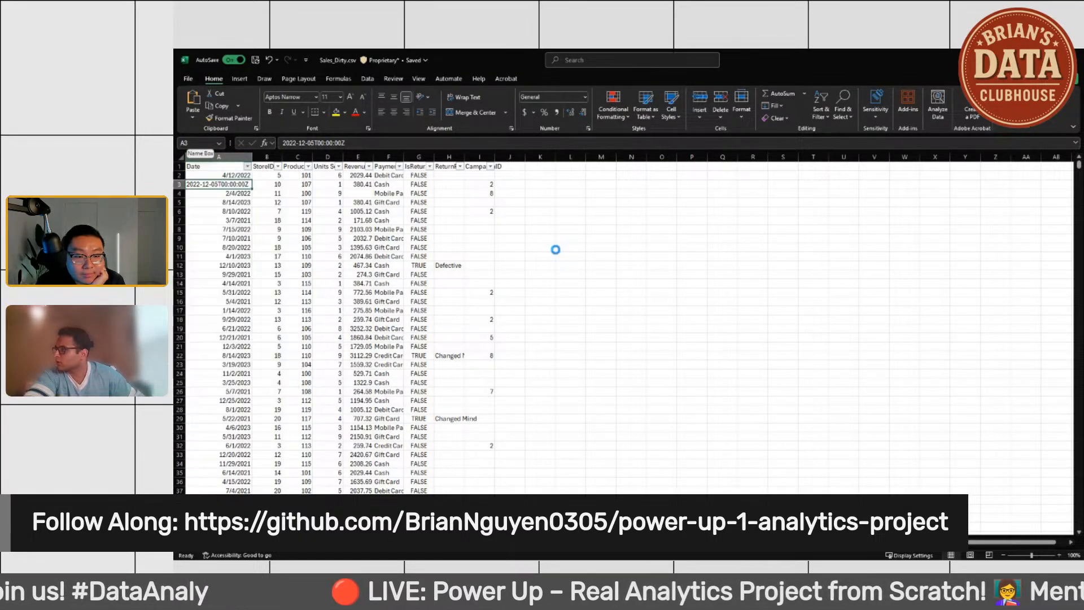
pyautogui.doubleClick(223, 188)
pyautogui.scroll(6, 251, 268)
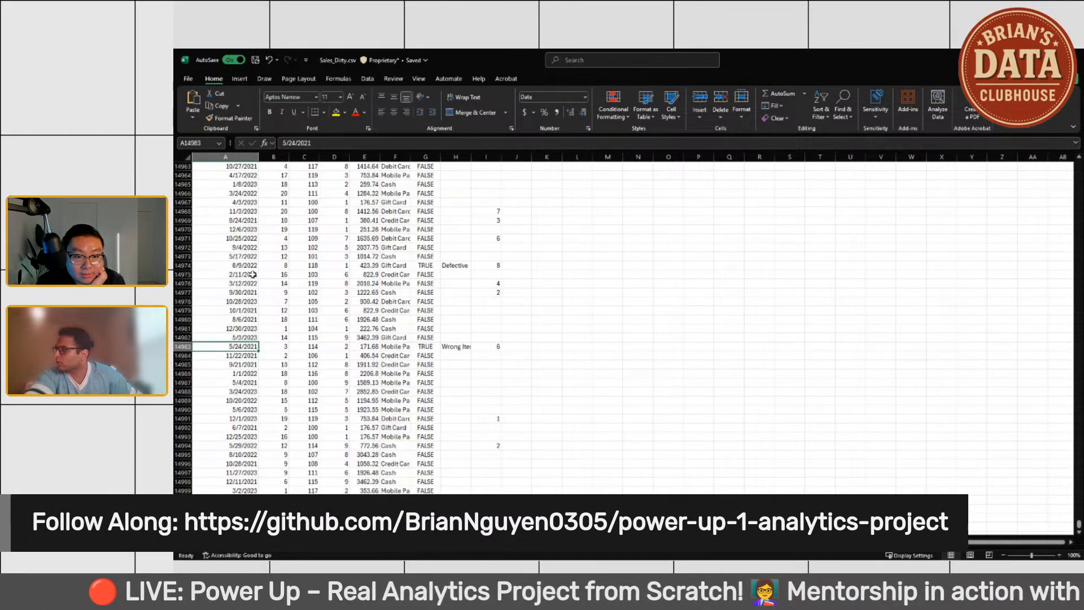
pyautogui.moveTo(1078, 524); pyautogui.dragTo(1067, 154)
pyautogui.click(236, 184)
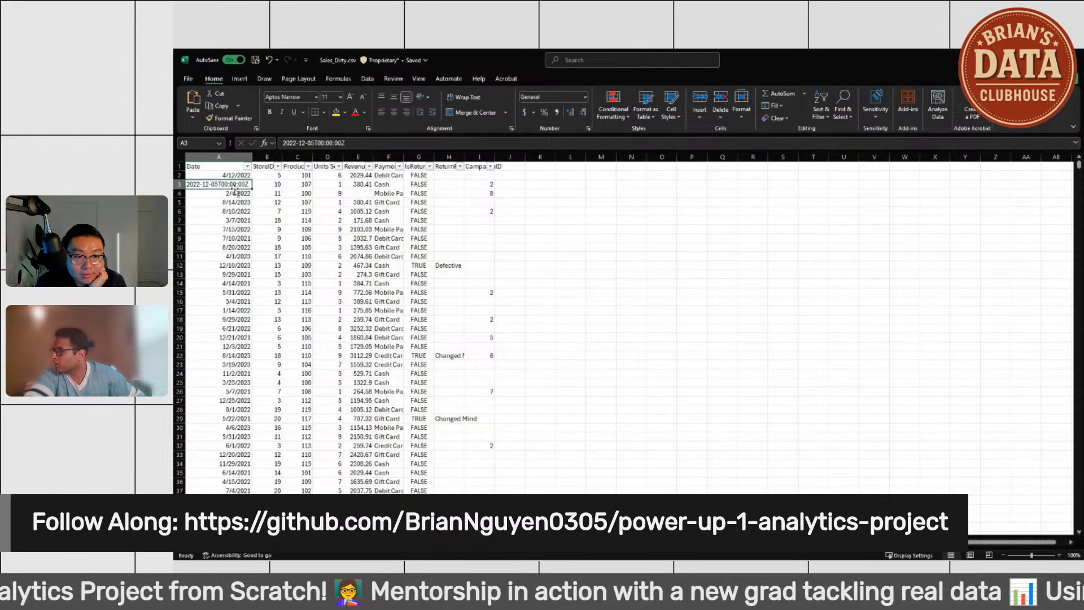
pyautogui.doubleClick(241, 184)
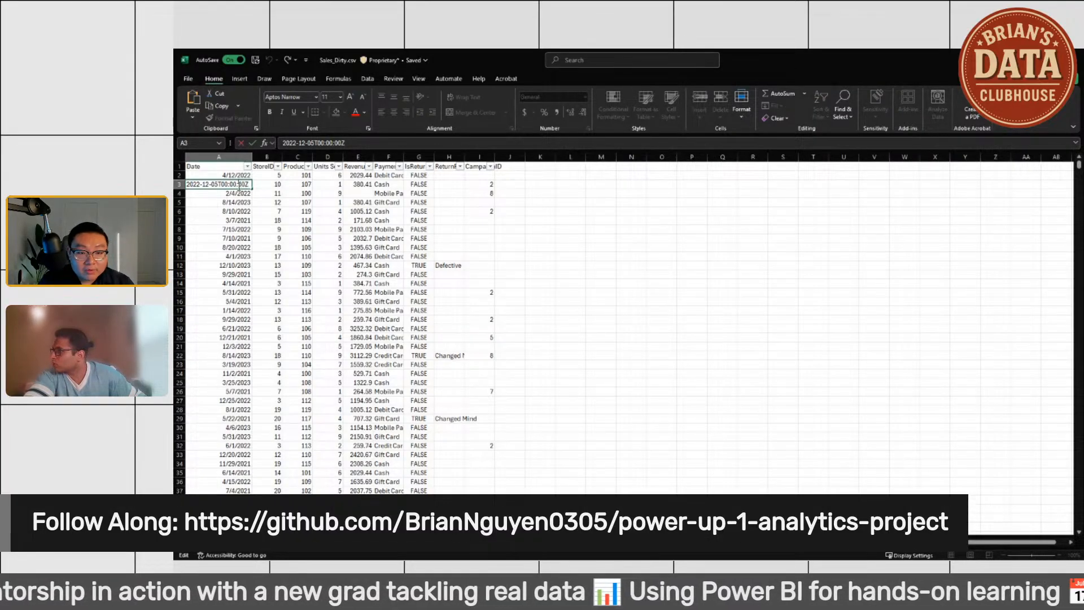
pyautogui.scroll(-15, 235, 290)
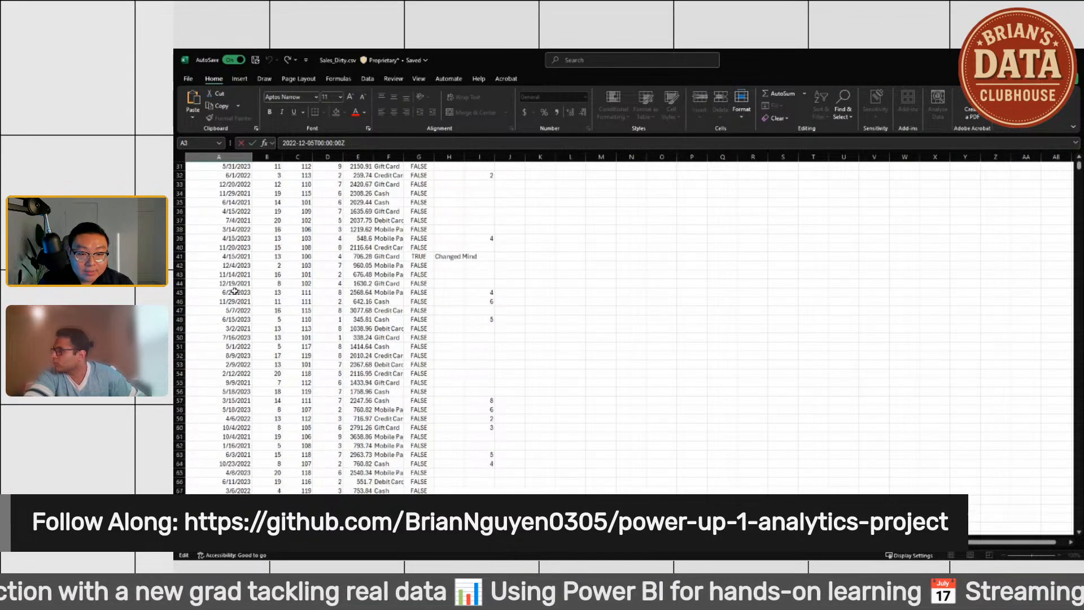
pyautogui.scroll(15, 234, 291)
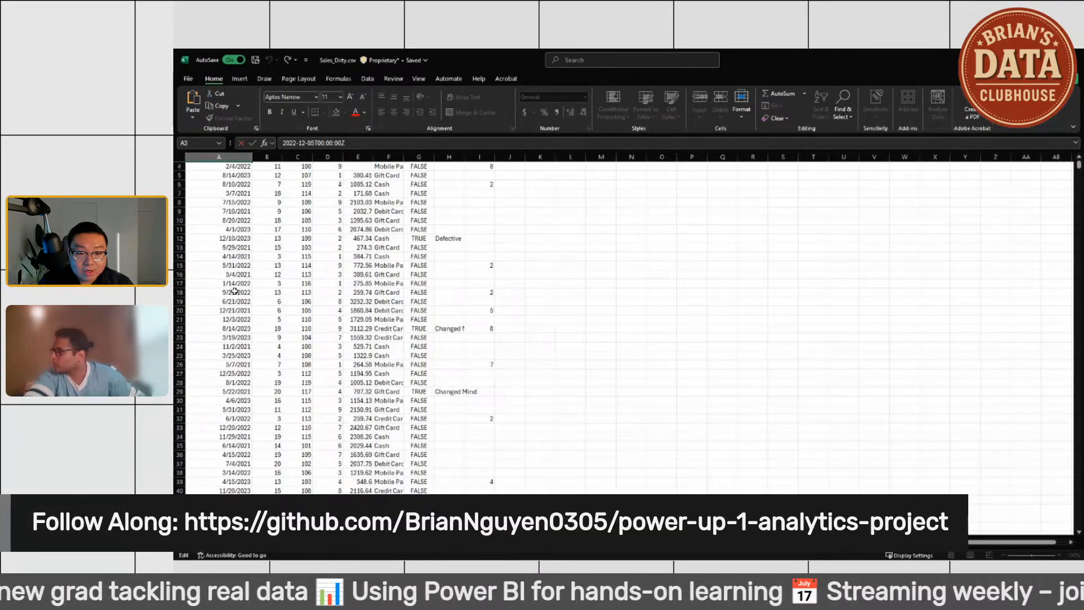
pyautogui.press('Escape')
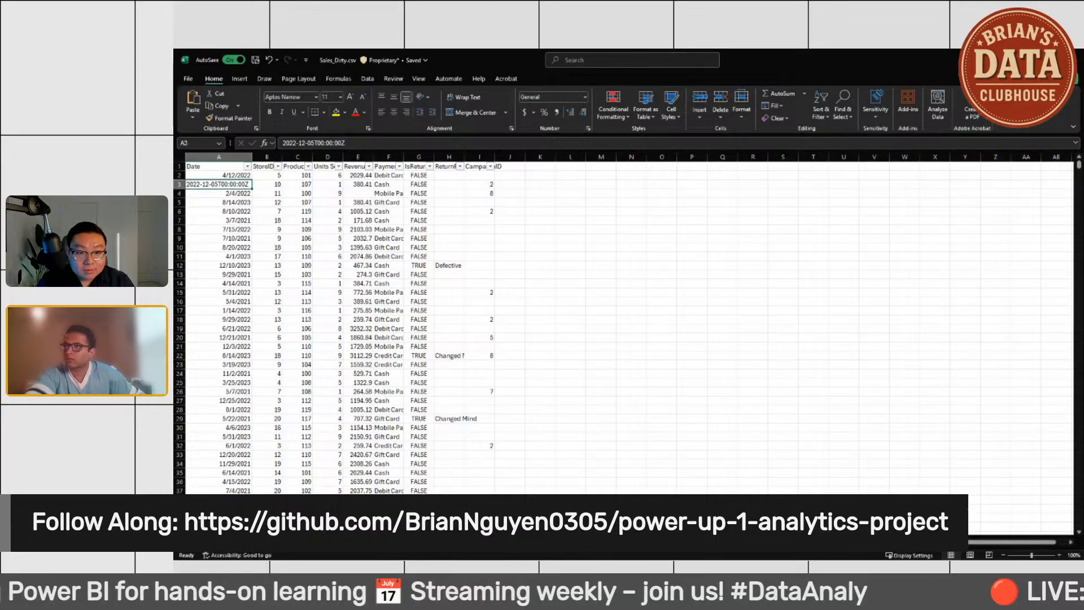
# Step: Arrange the windows side by side, with the Power Query Editor in the left half and Excel in the right half
pyautogui.moveTo(1051, 60)
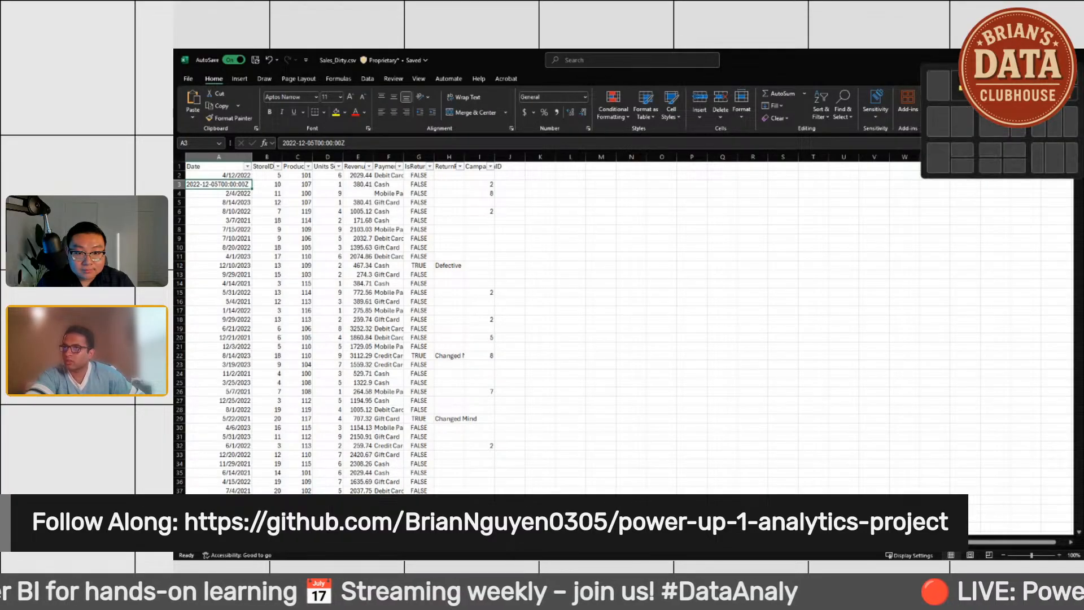
pyautogui.click(946, 96)
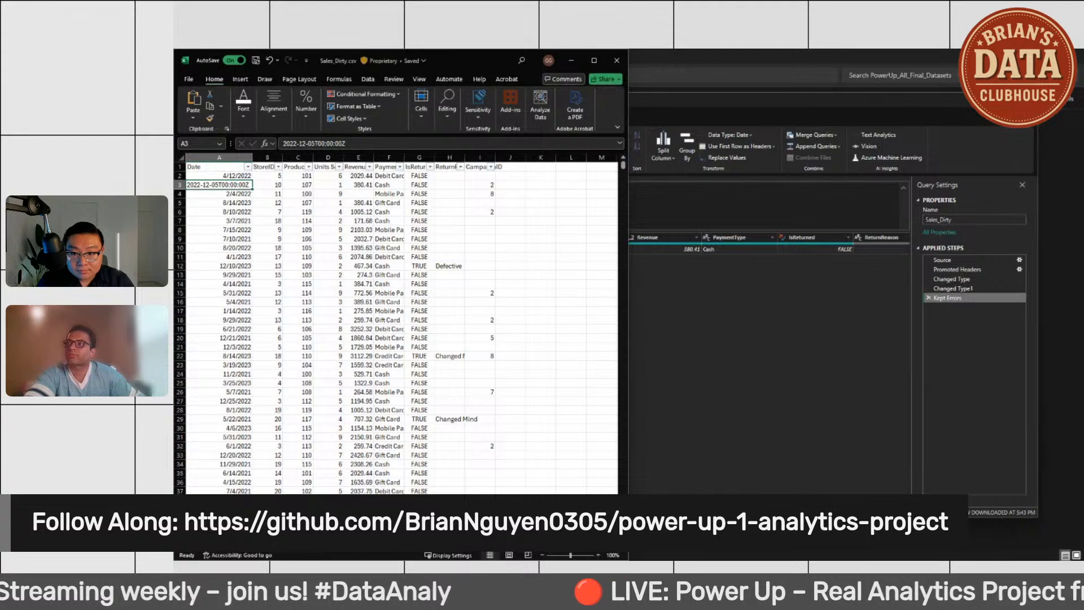
pyautogui.hotkey('alt', 'Tab')
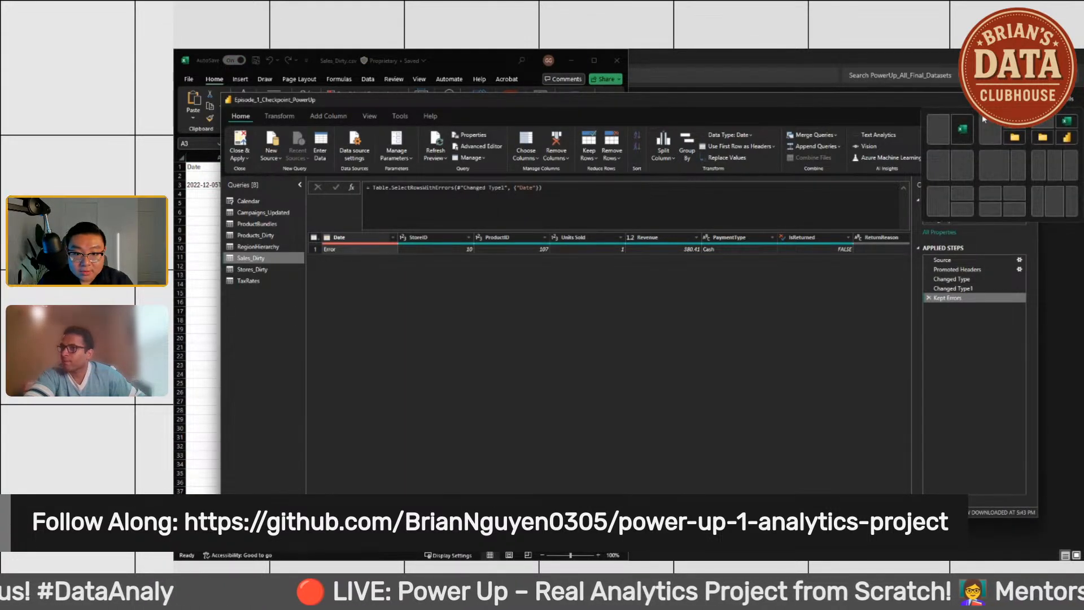
pyautogui.click(948, 141)
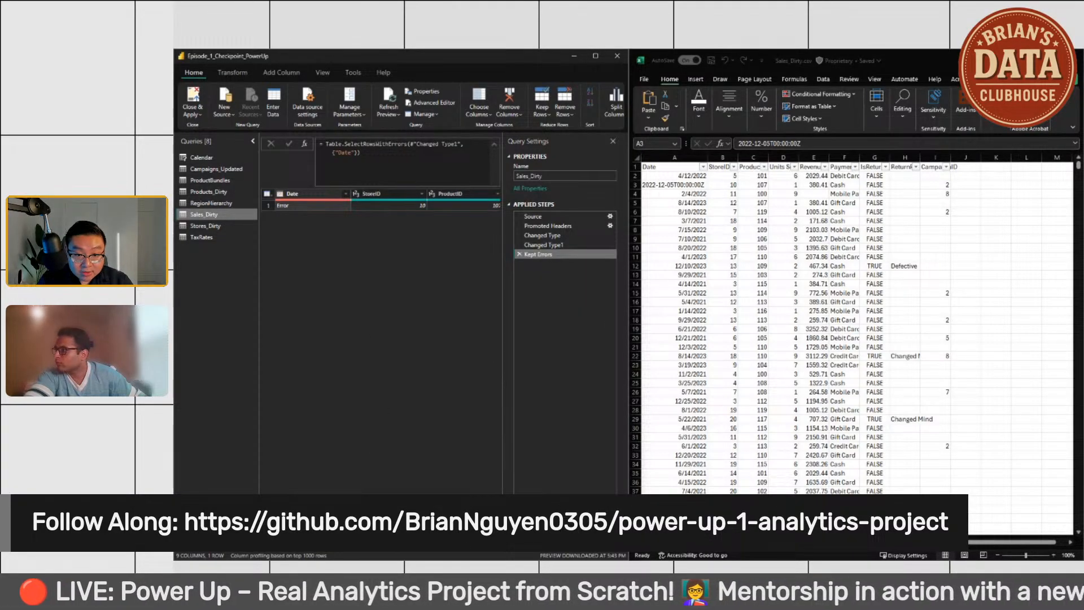
# Step: Review all columns of the kept error row in Power Query against row 3 of the Excel sheet
pyautogui.hscroll(3, 363, 488)
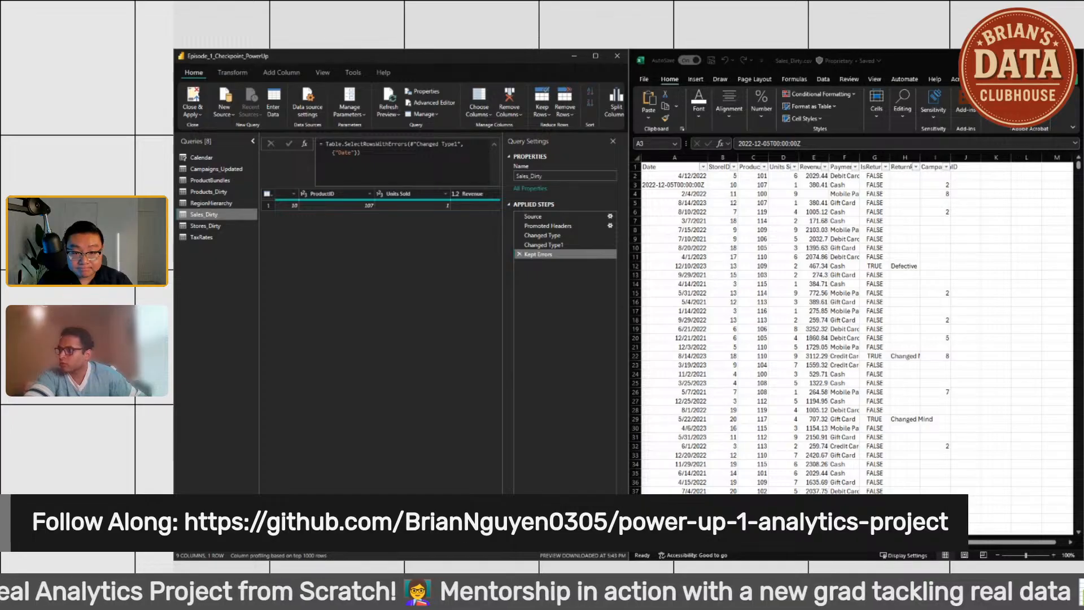
pyautogui.hscroll(1, 363, 489)
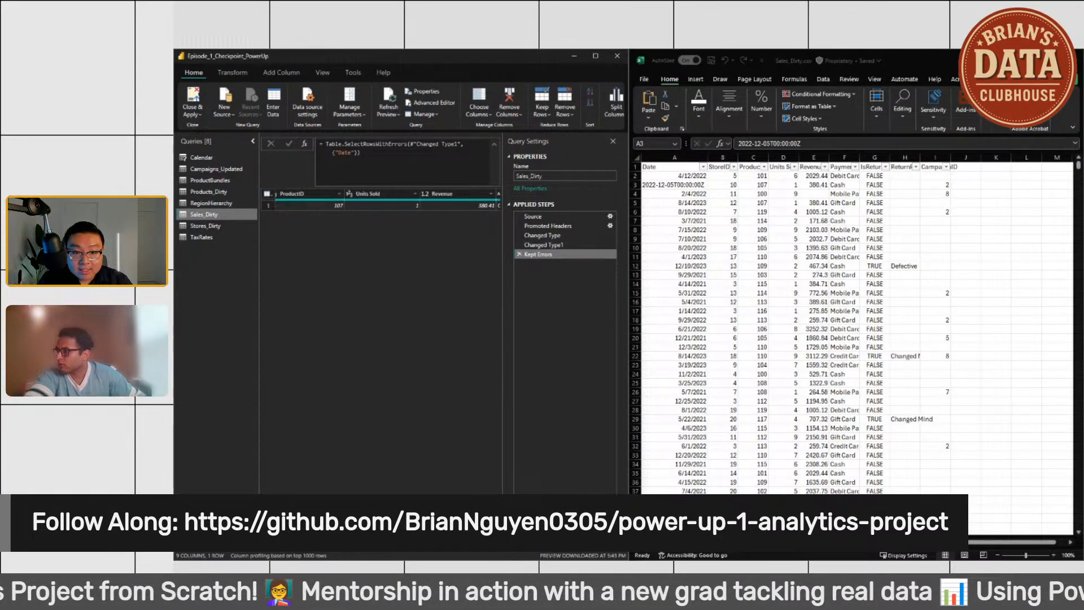
pyautogui.hscroll(1, 381, 201)
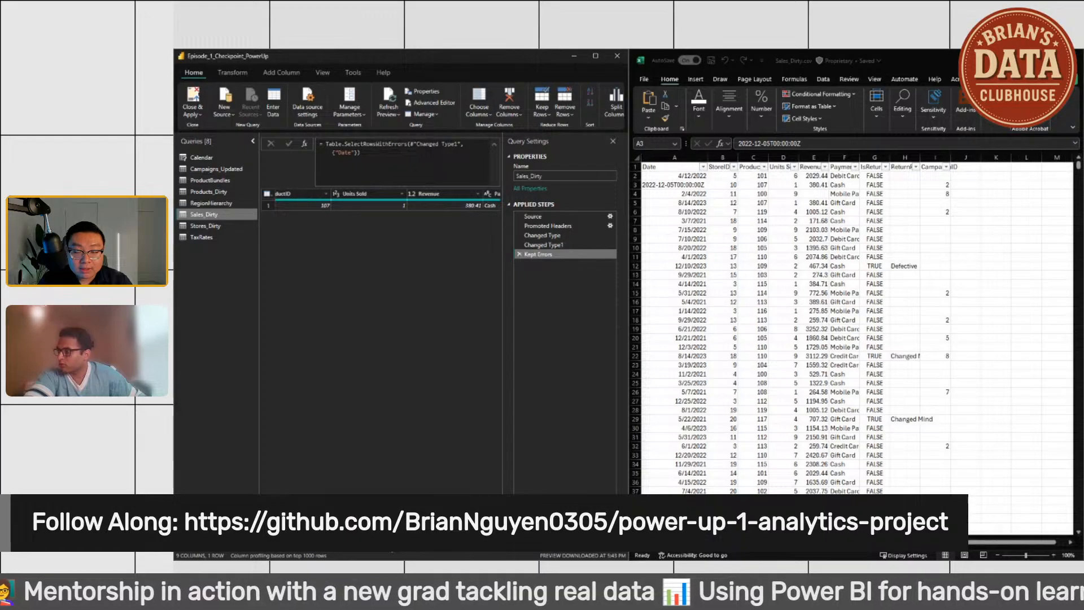
pyautogui.hscroll(1, 381, 200)
pyautogui.hscroll(3, 381, 200)
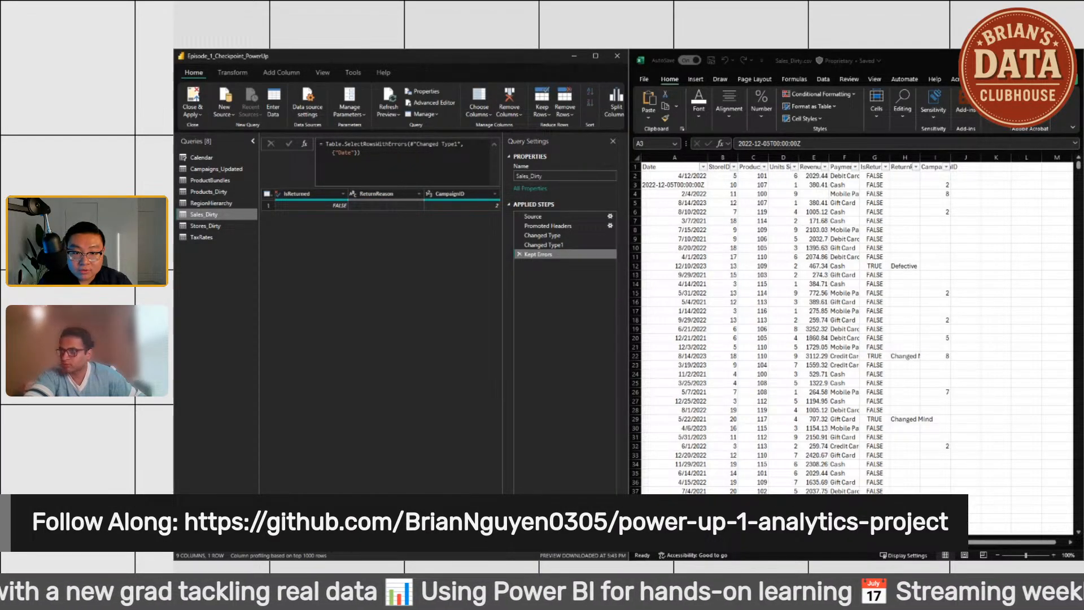
pyautogui.hscroll(-6, 381, 200)
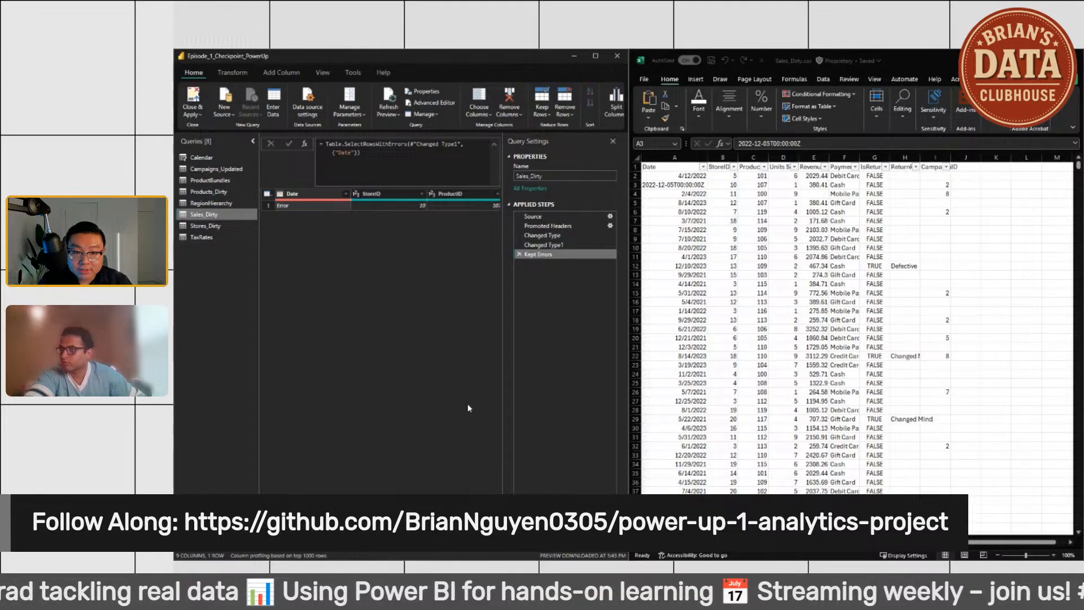
# Step: Replace the timestamp in cell A3 of the Excel sheet's Date column with the date 5/12/2022
pyautogui.doubleClick(670, 185)
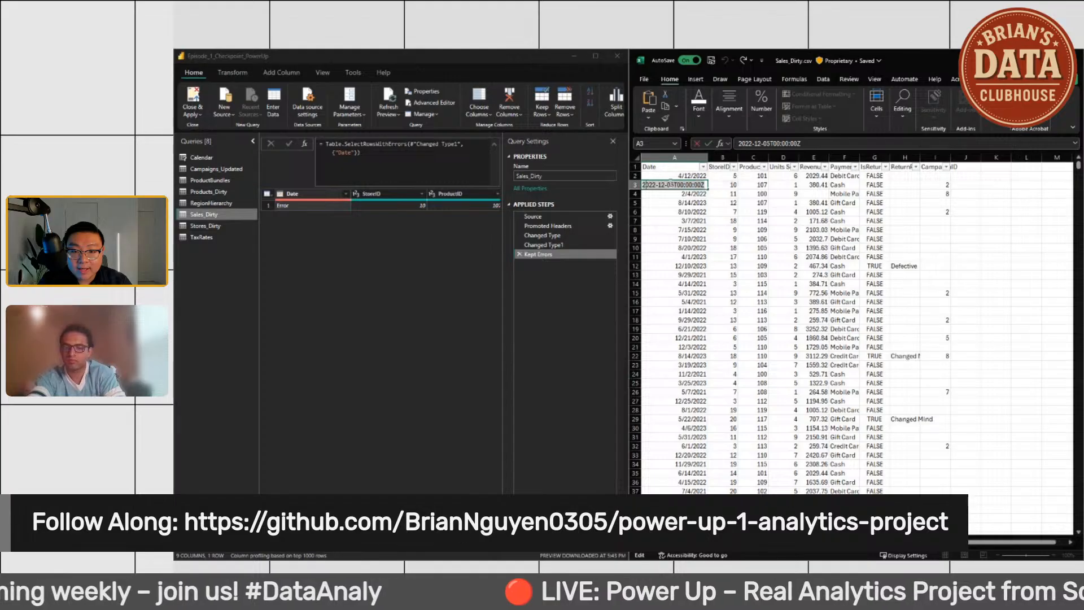
pyautogui.write('5/12/')
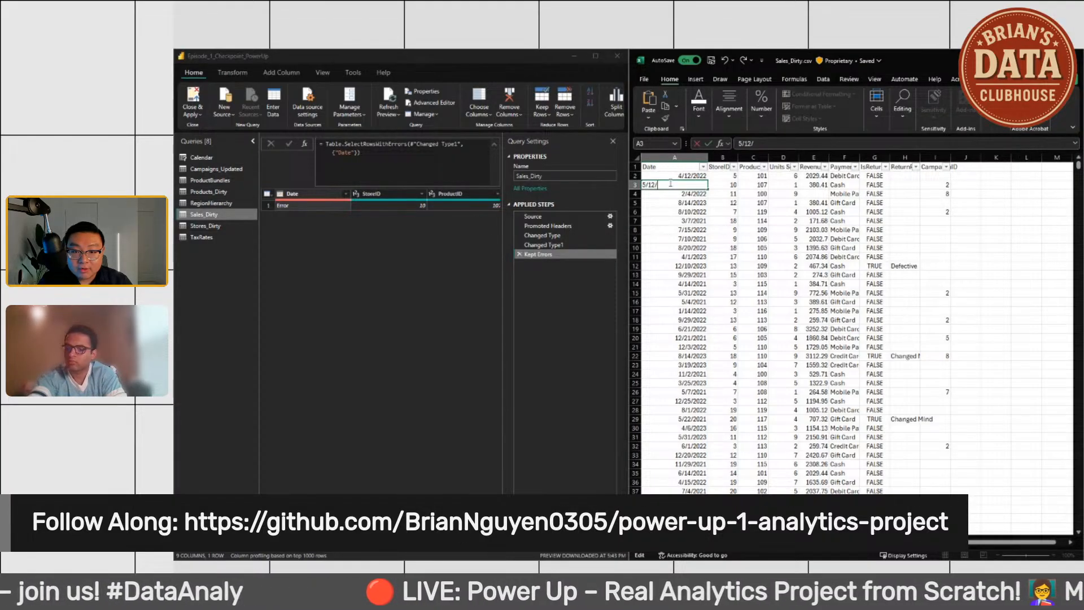
pyautogui.write('2002')
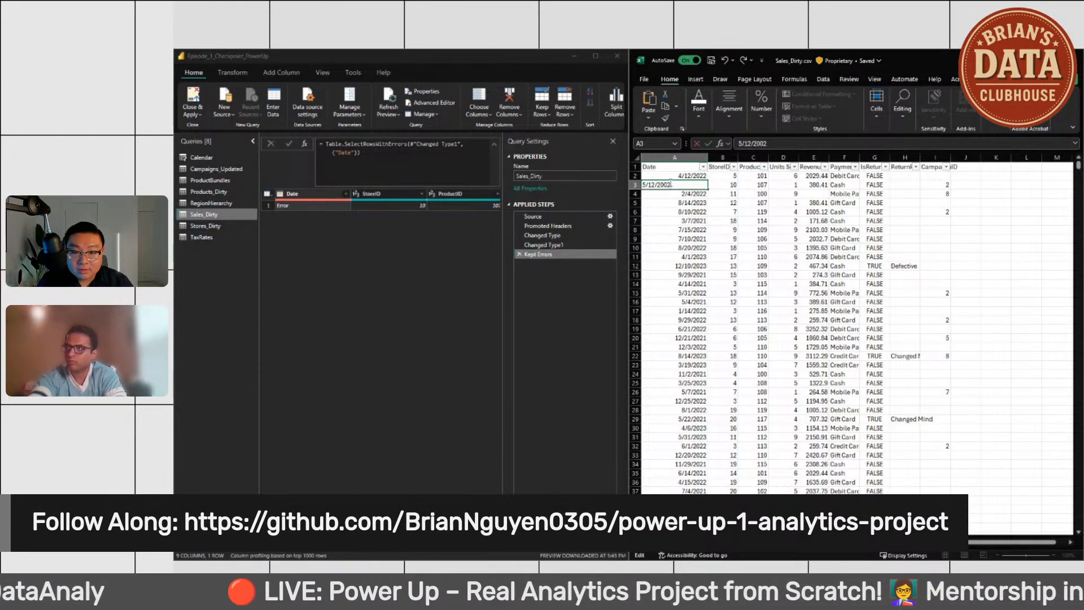
pyautogui.click(1004, 216)
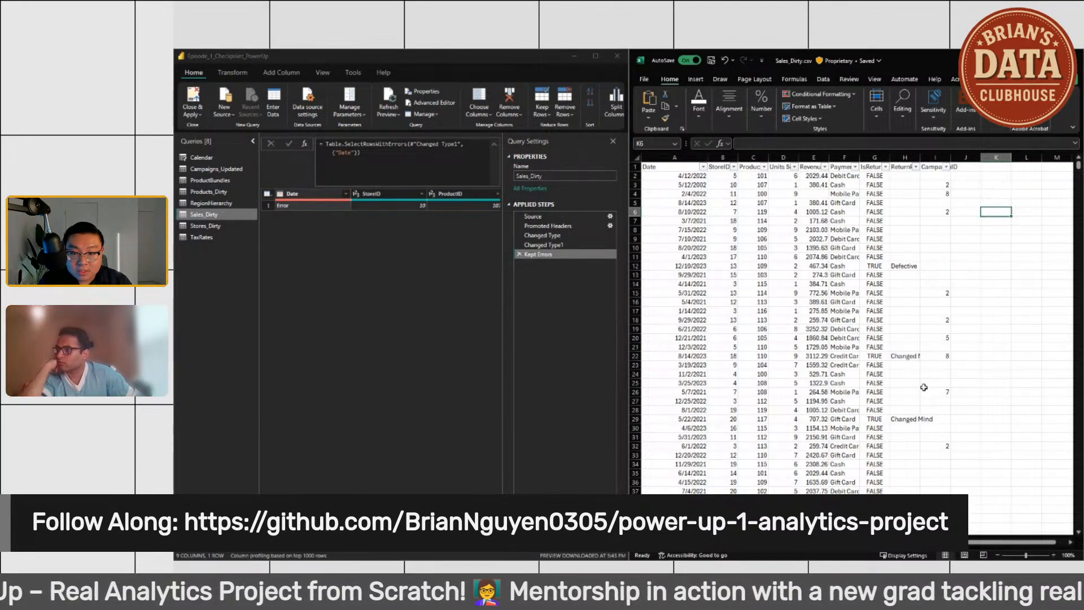
pyautogui.click(698, 185)
pyautogui.doubleClick(700, 185)
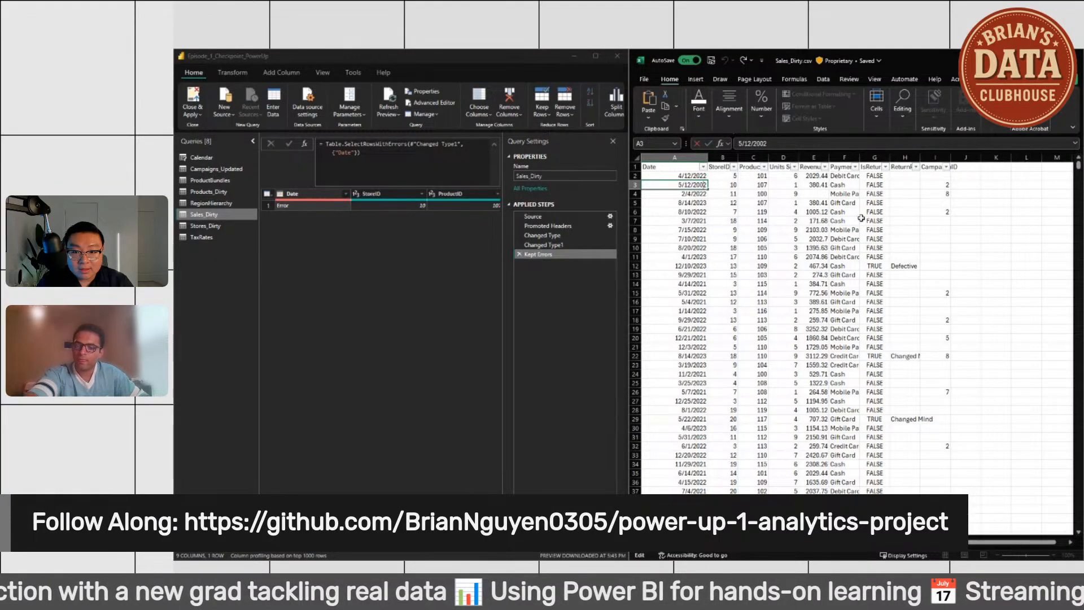
pyautogui.write('2')
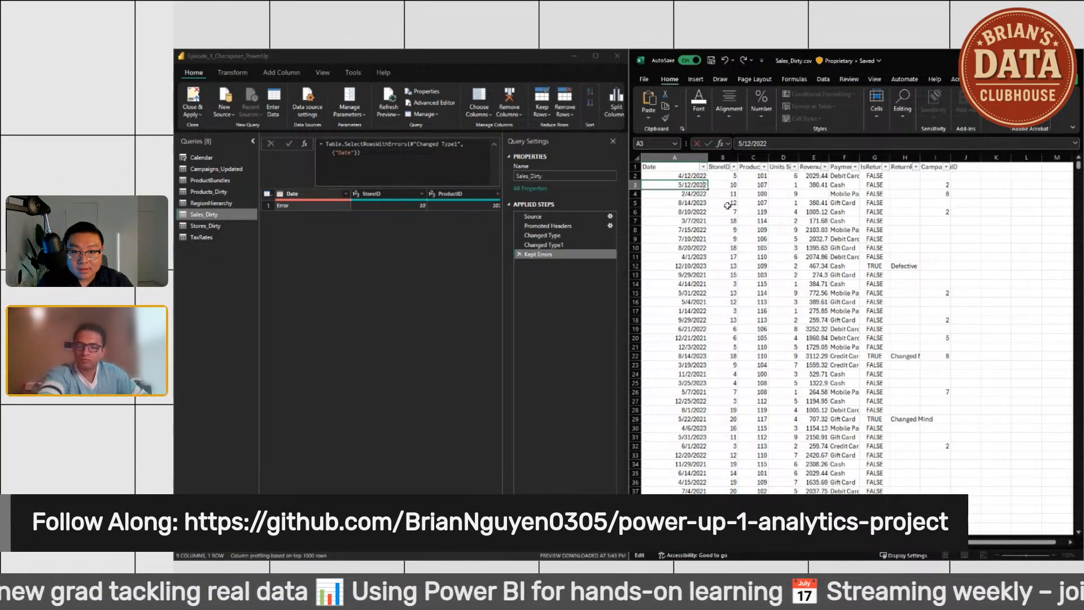
pyautogui.click(940, 232)
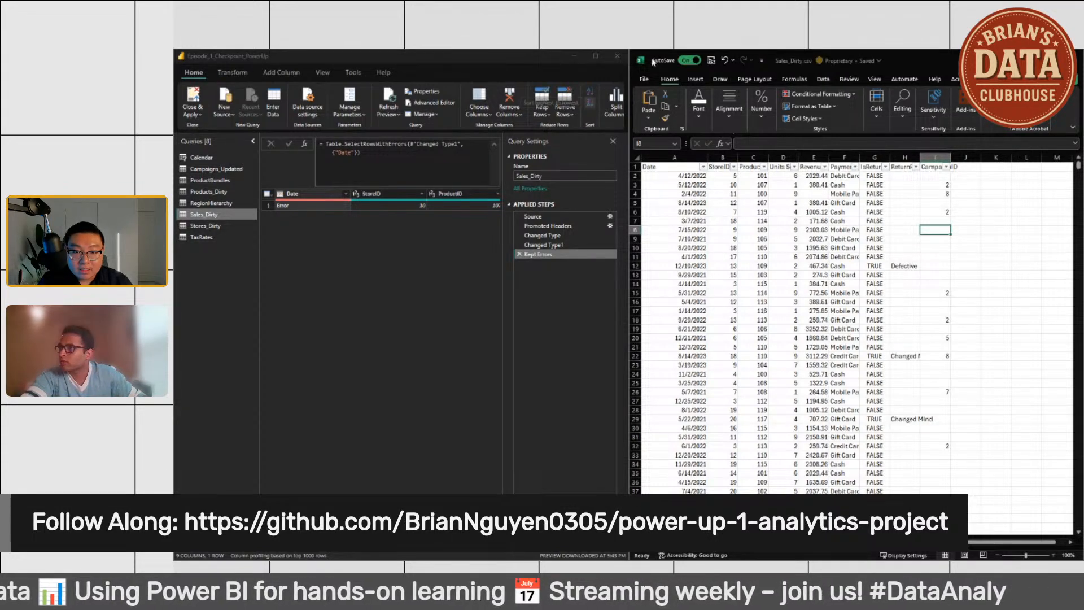
# Step: Save a copy of Sales_Dirty as an Excel Workbook in Downloads > PowerUp_Project > Data > PowerUp_All_Final_Datasets
pyautogui.click(644, 79)
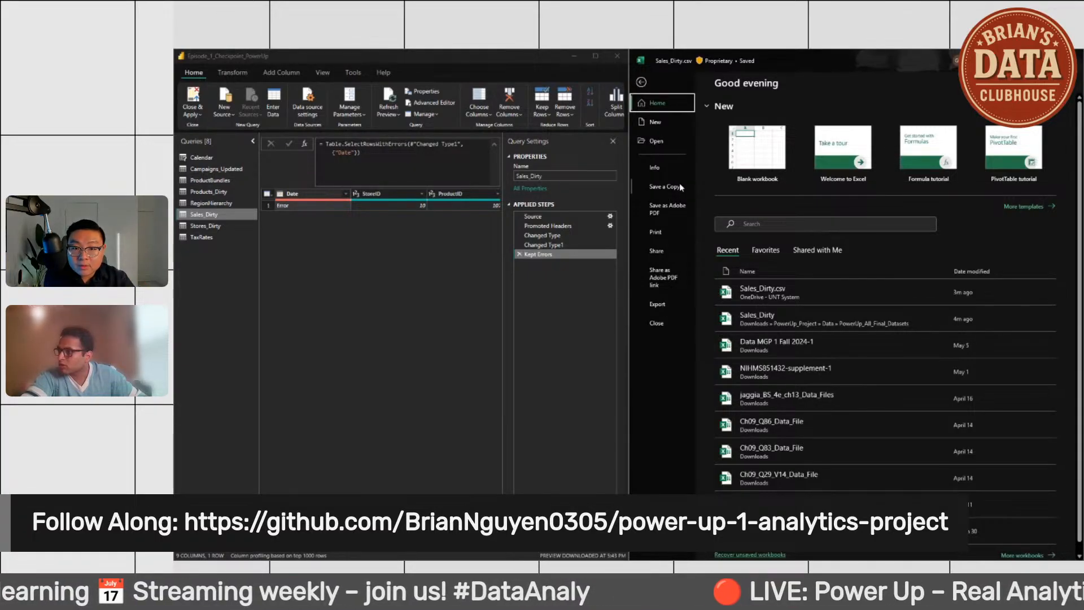
pyautogui.click(665, 190)
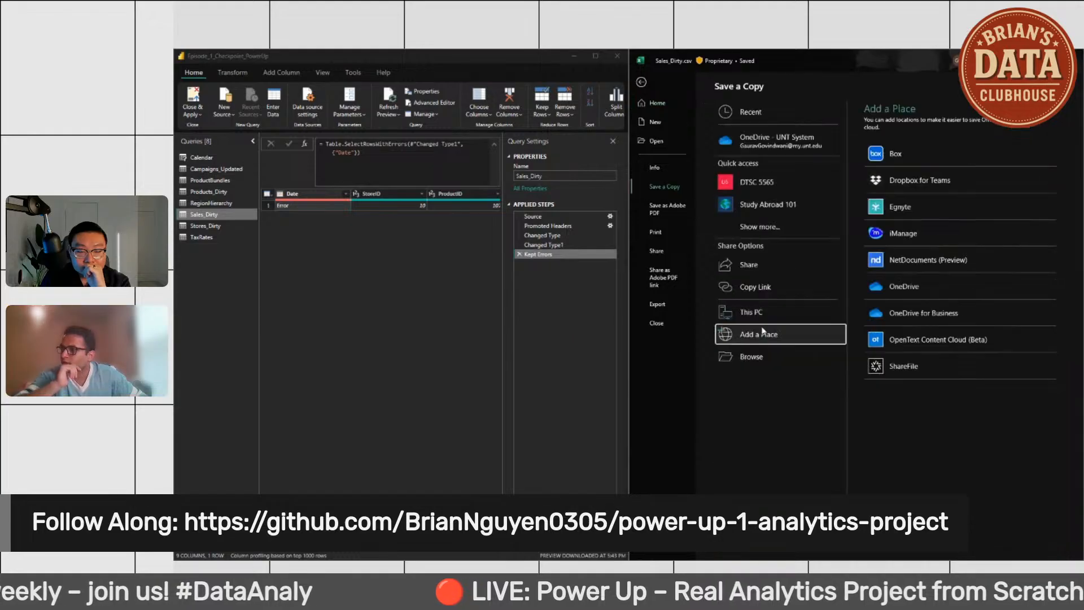
pyautogui.click(758, 357)
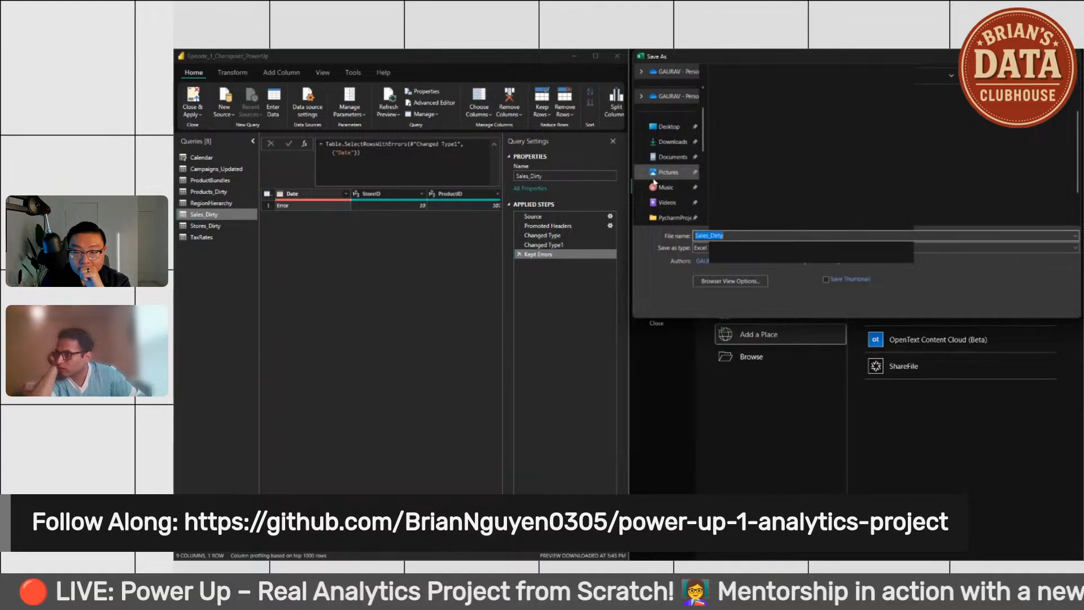
pyautogui.click(671, 157)
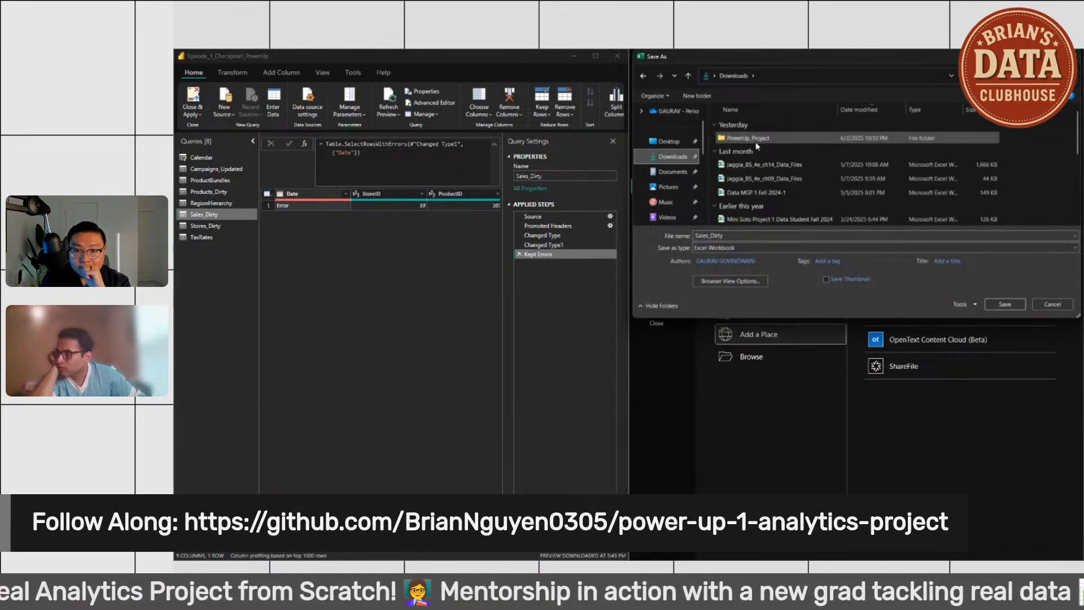
pyautogui.click(756, 143)
pyautogui.doubleClick(756, 141)
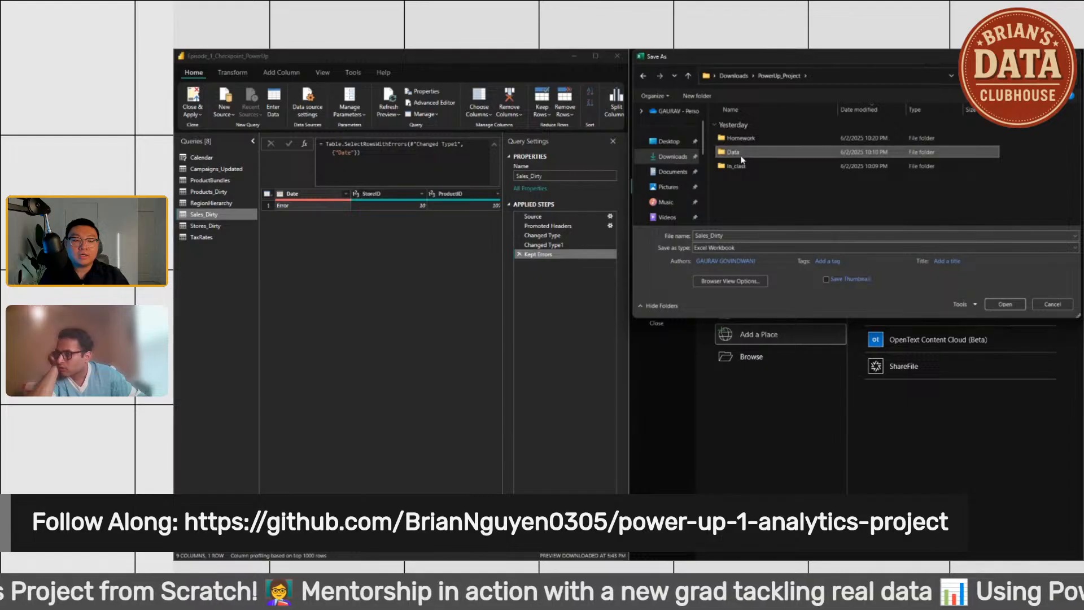
pyautogui.doubleClick(750, 150)
pyautogui.doubleClick(758, 138)
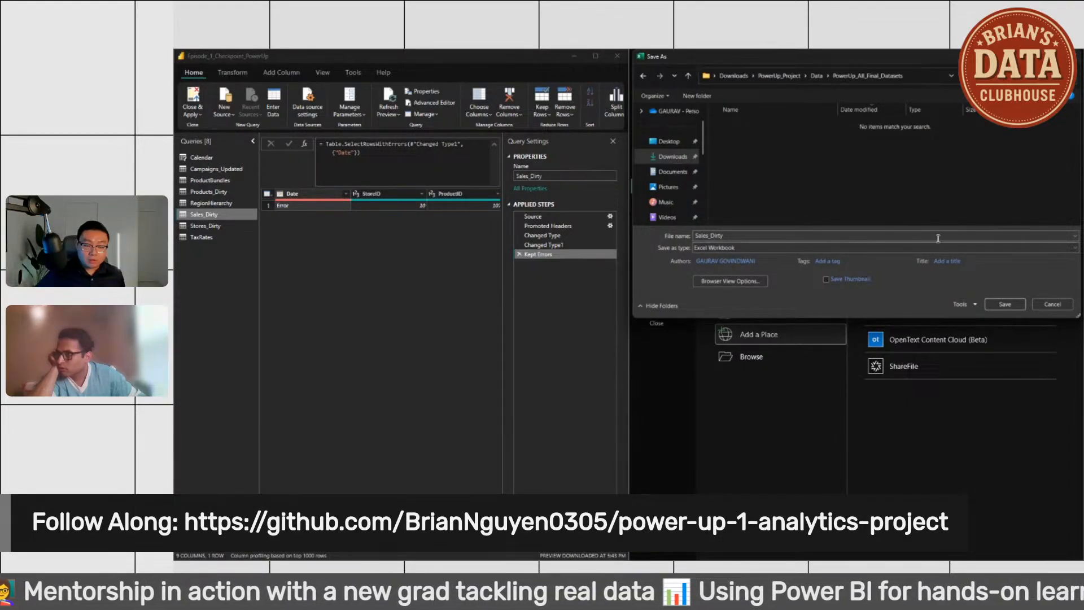
pyautogui.click(1000, 303)
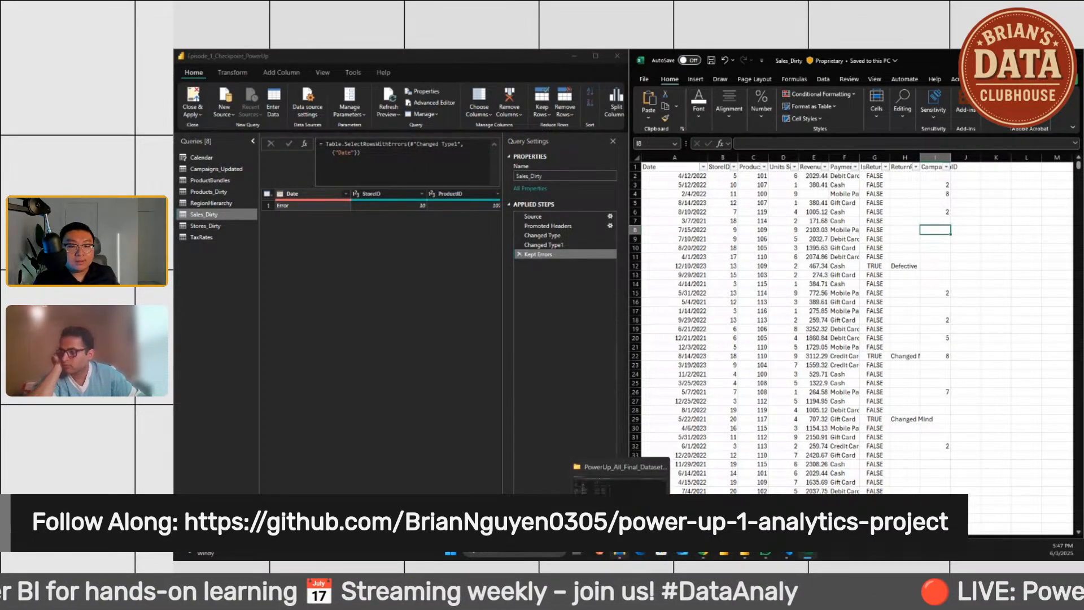
# Step: Delete the older Sales_Dirty CSV file from the PowerUp_All_Final_Datasets folder in File Explorer
pyautogui.click(619, 553)
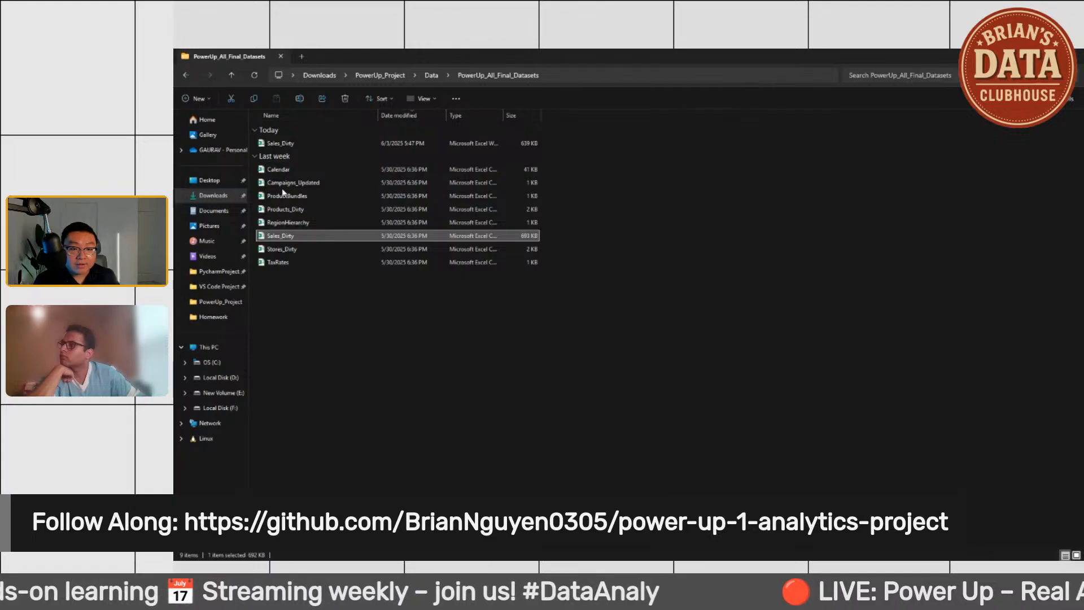
pyautogui.doubleClick(421, 236)
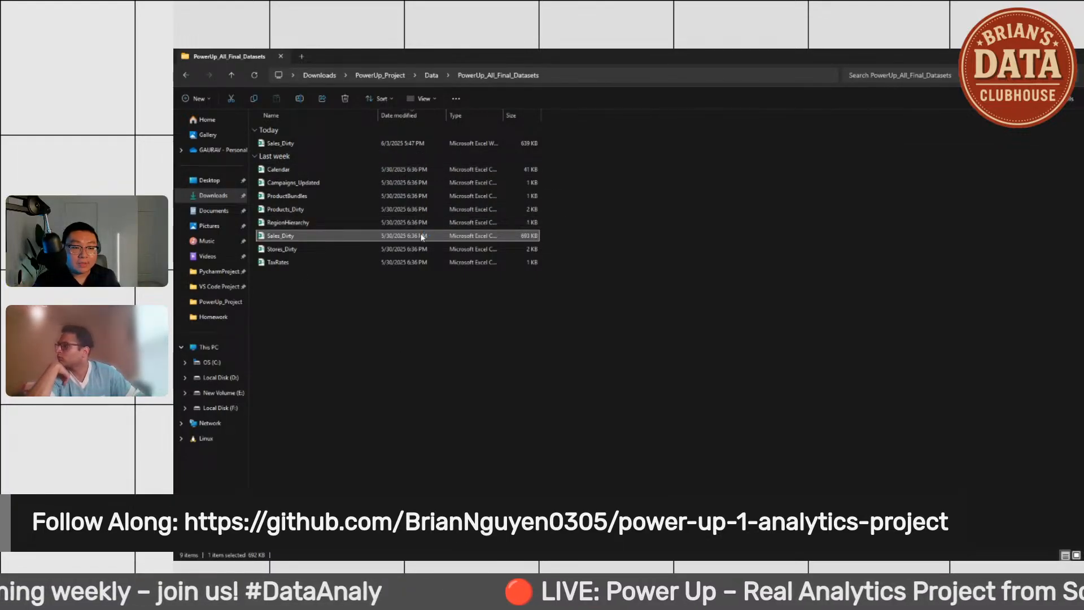
pyautogui.rightClick(423, 236)
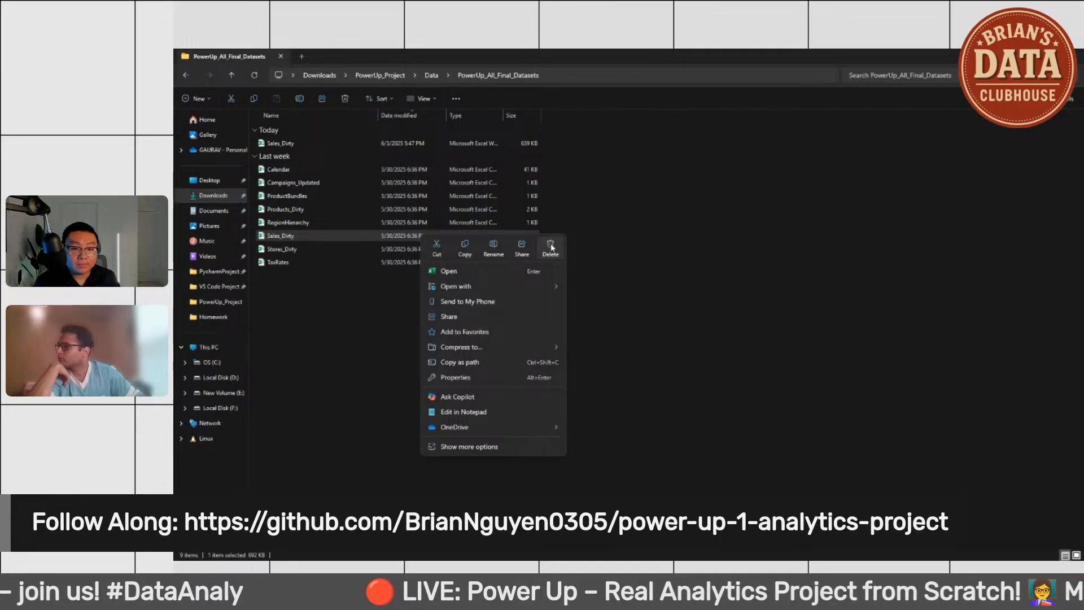
pyautogui.click(550, 246)
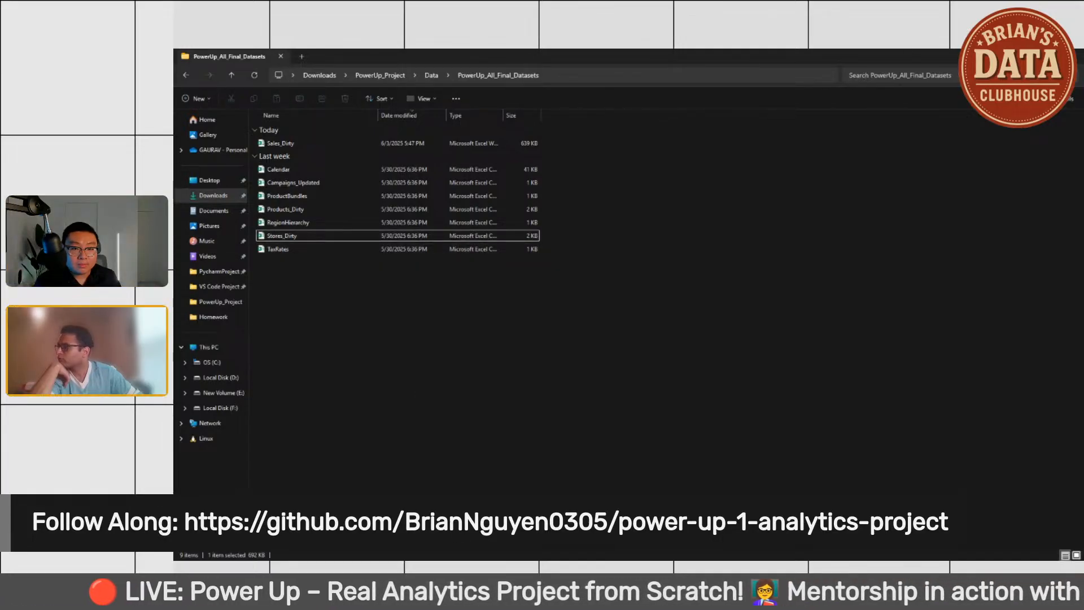
pyautogui.click(1029, 56)
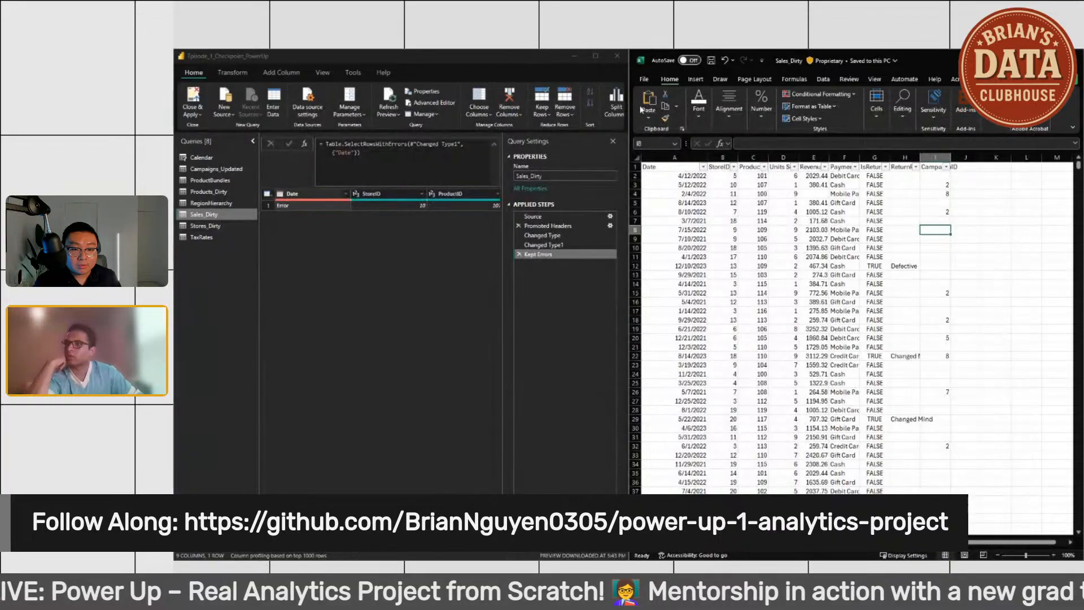
# Step: Maximize the Power Query Editor and refresh the preview of the Sales_Dirty query
pyautogui.click(597, 60)
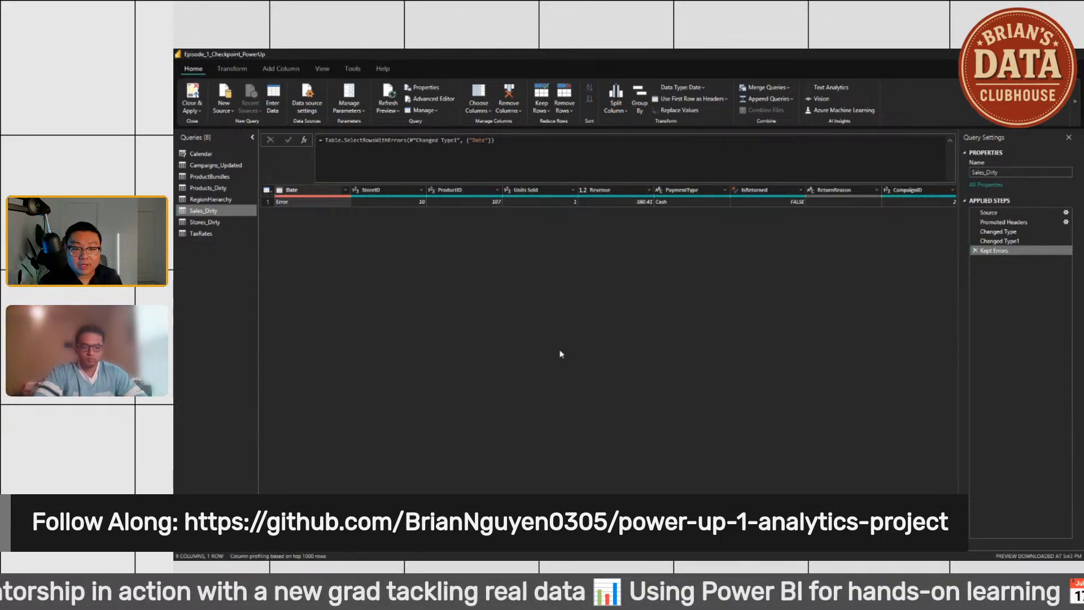
pyautogui.hotkey('alt', 'Tab')
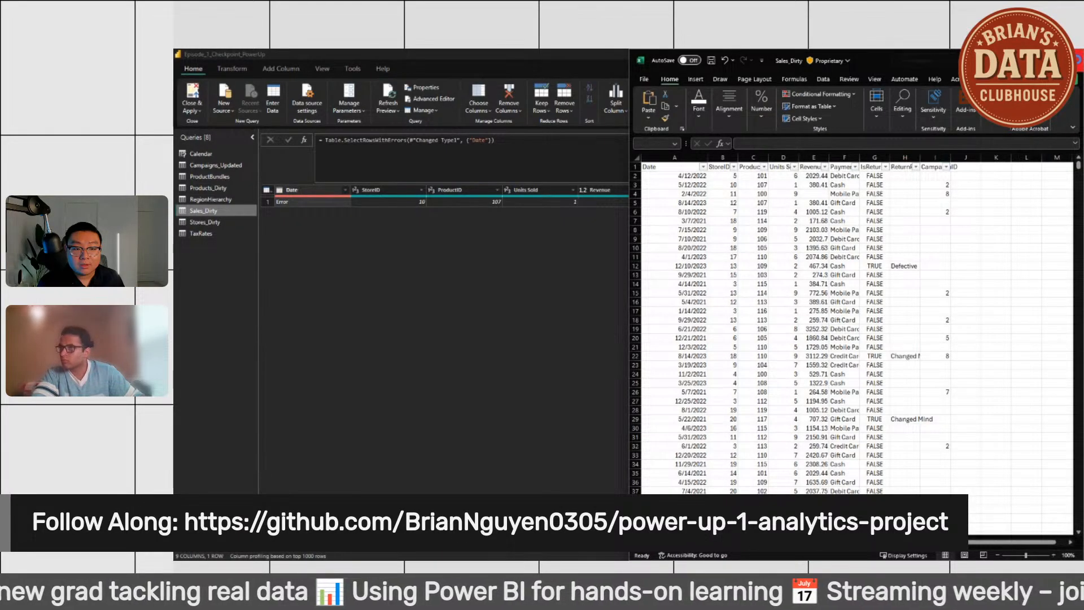
pyautogui.hotkey('alt', 'Tab')
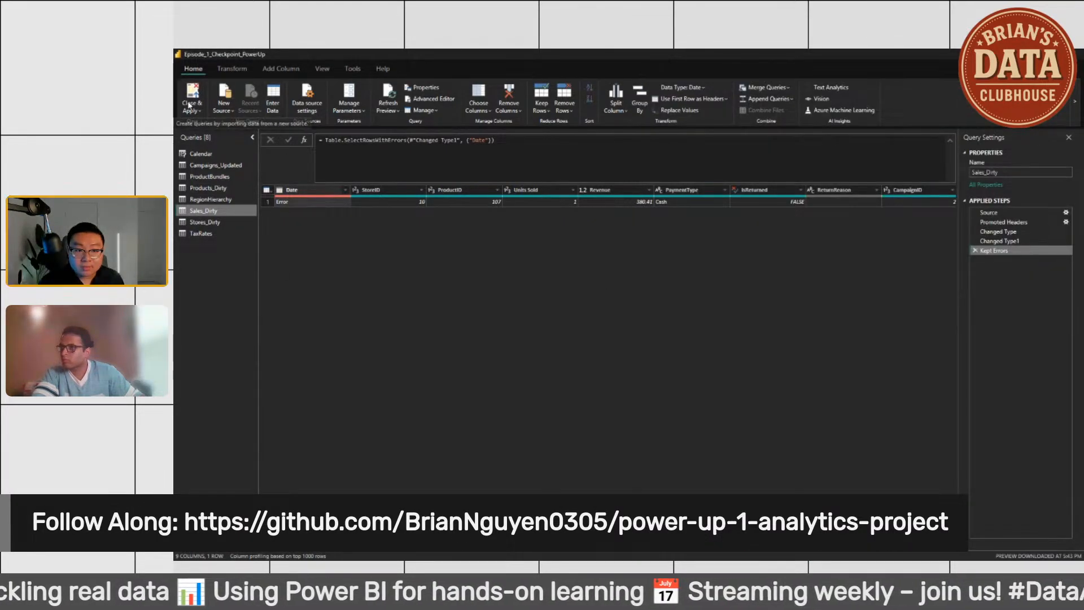
pyautogui.click(388, 104)
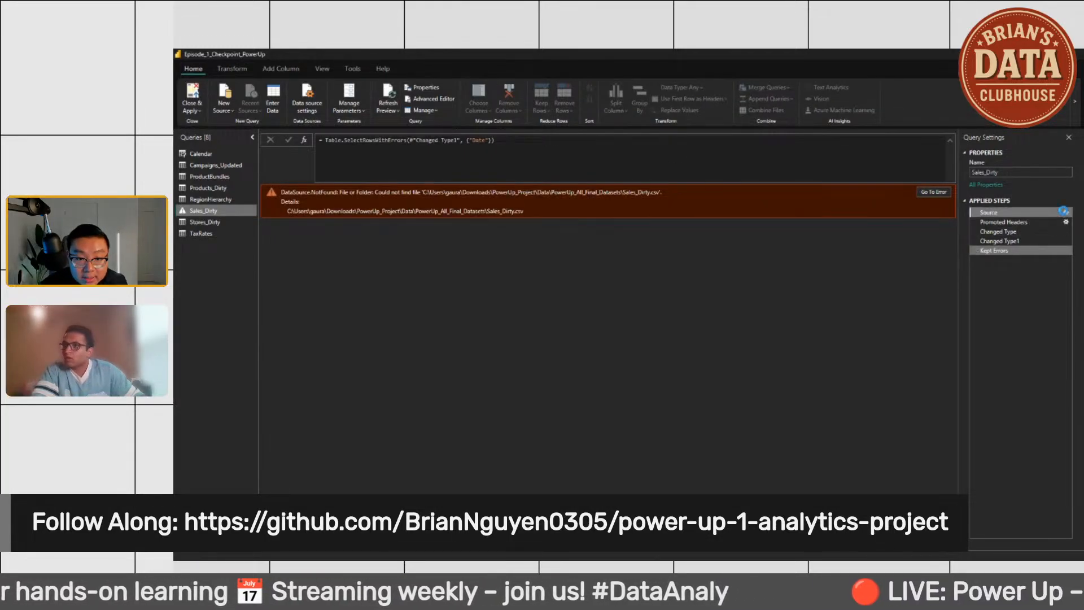
# Step: Open the settings of the Sales_Dirty Source step and look for the Sales_Dirty file in the PowerUp_All_Final_Datasets folder
pyautogui.click(1064, 211)
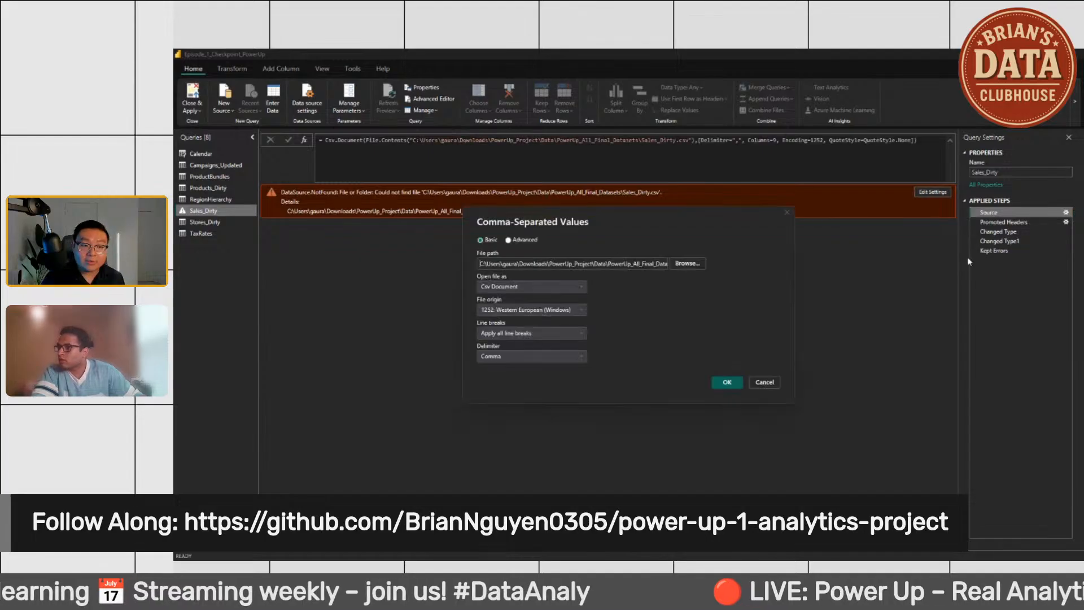
pyautogui.click(682, 263)
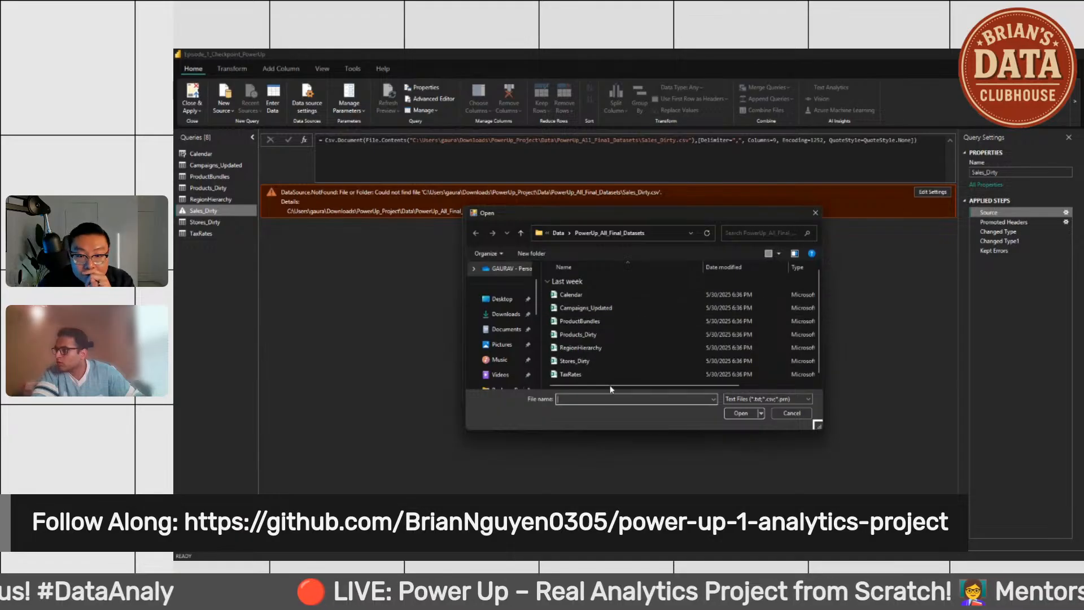
pyautogui.click(574, 362)
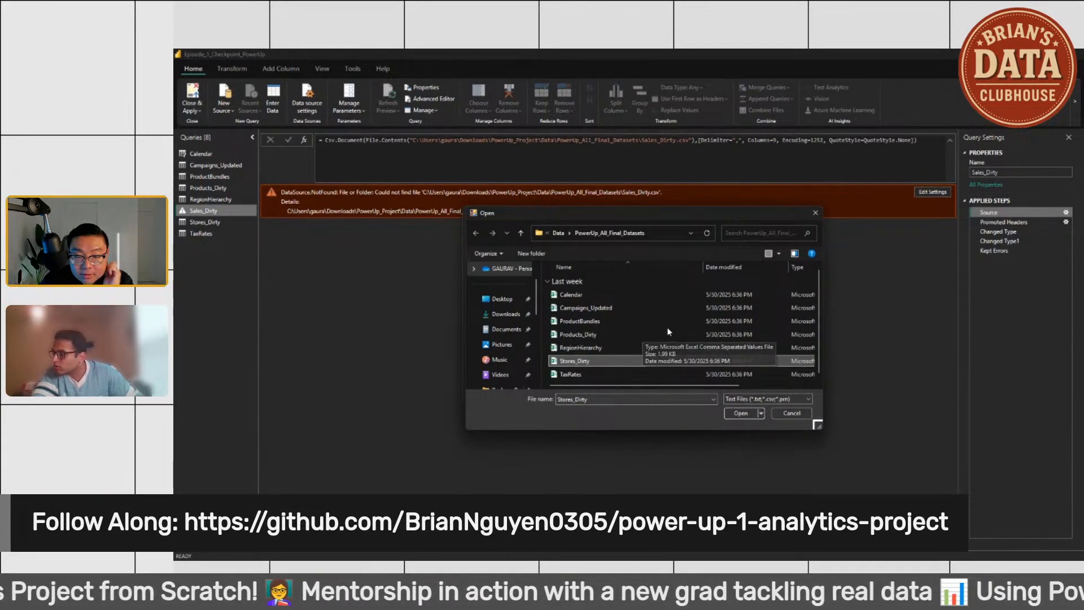
pyautogui.click(493, 314)
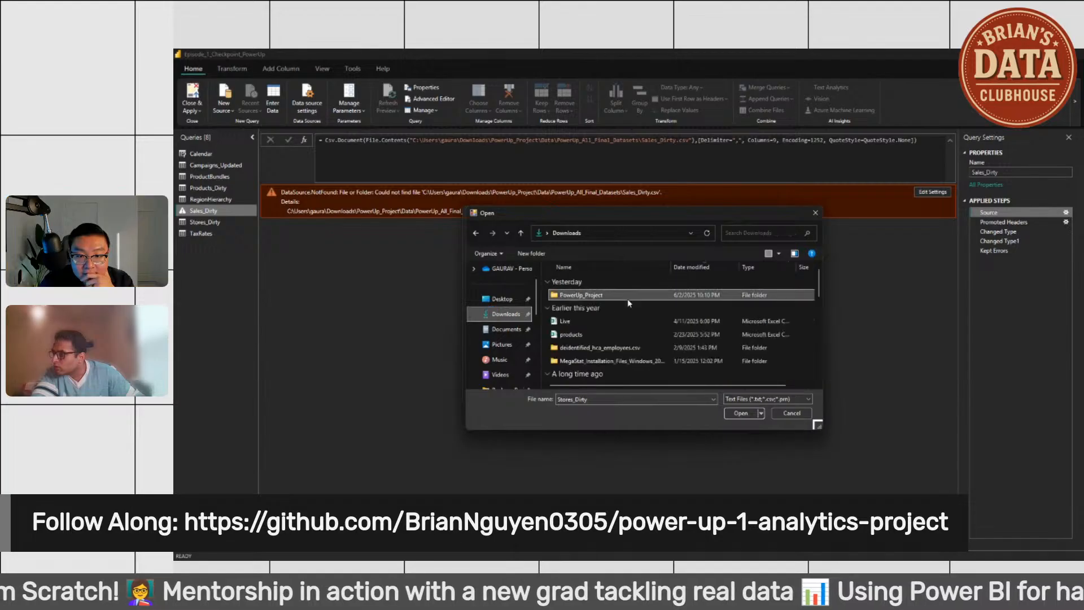
pyautogui.doubleClick(635, 293)
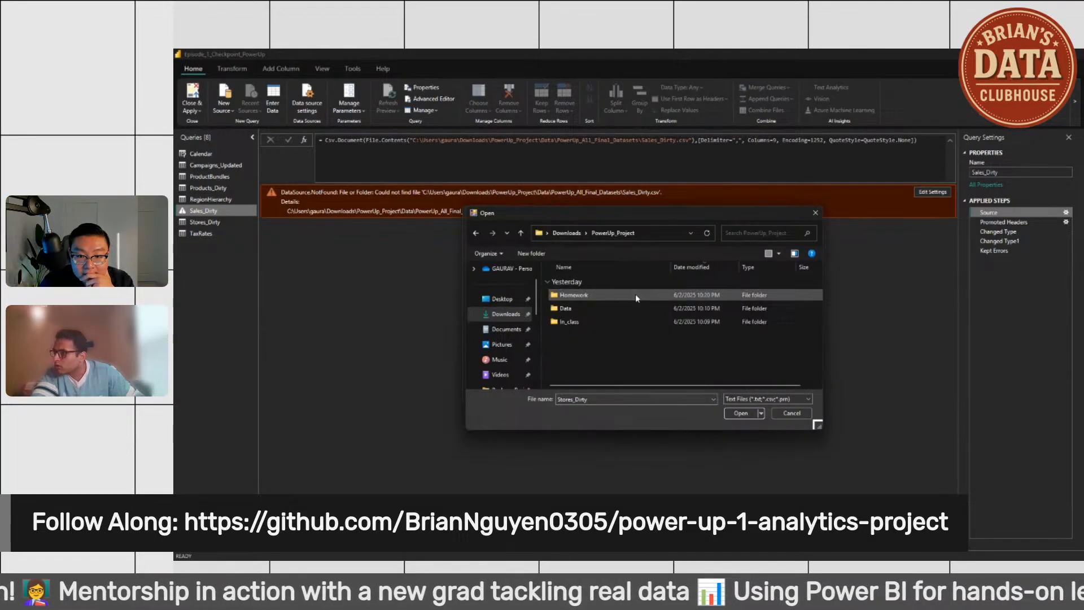
pyautogui.doubleClick(583, 307)
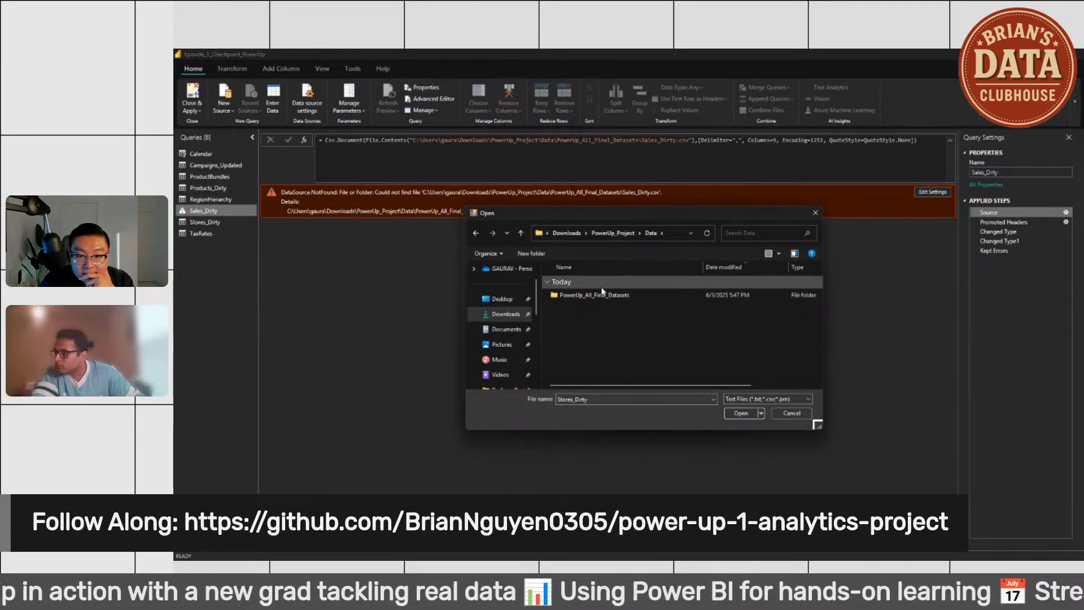
pyautogui.doubleClick(605, 295)
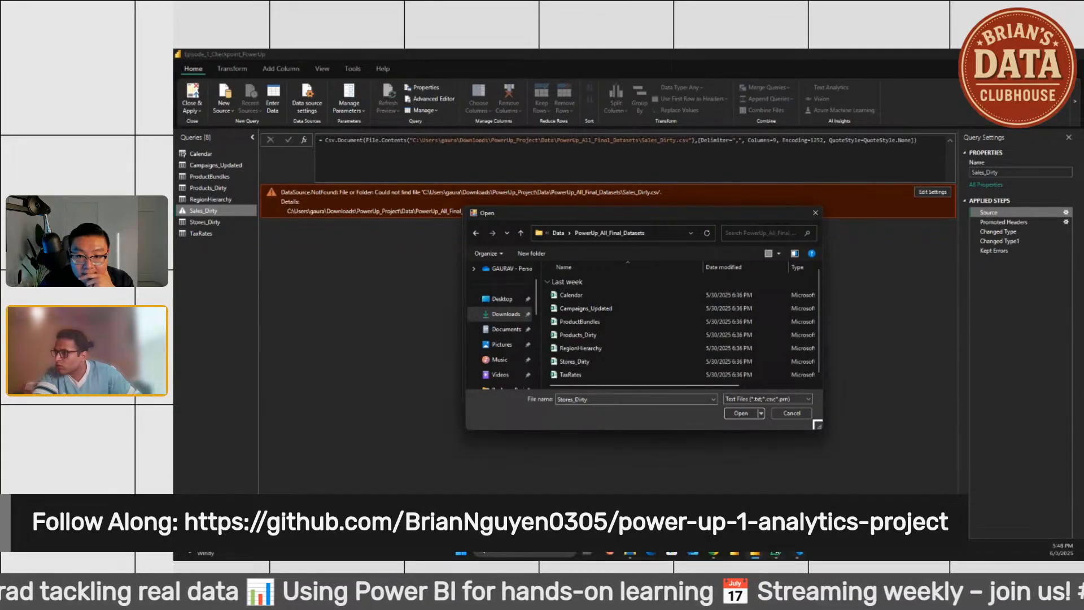
# Step: Compare the file type of the newly saved Sales_Dirty file with the other dataset files in File Explorer
pyautogui.click(636, 555)
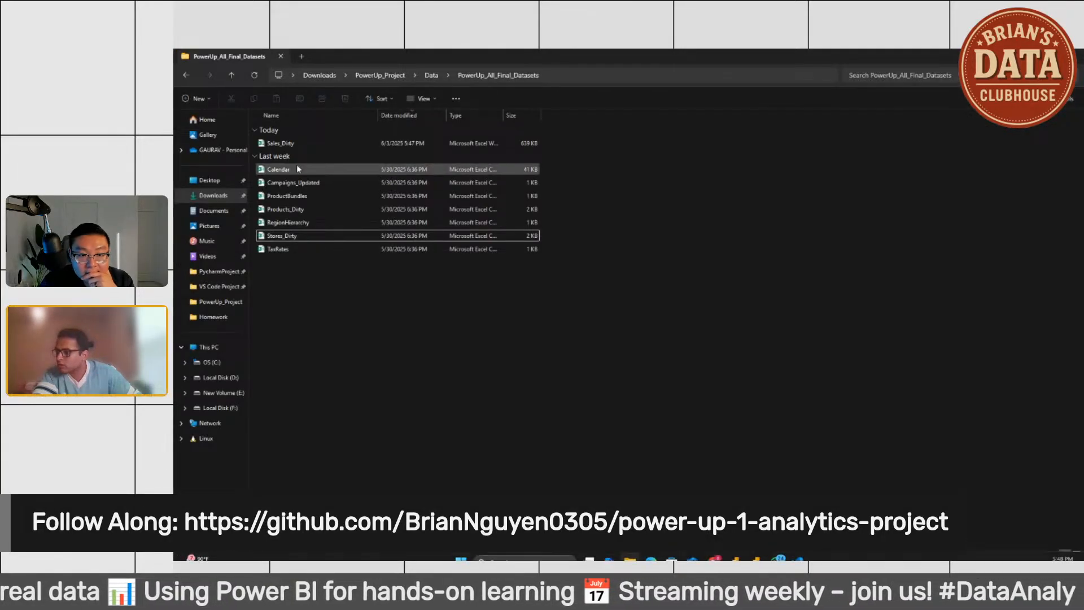
pyautogui.click(324, 148)
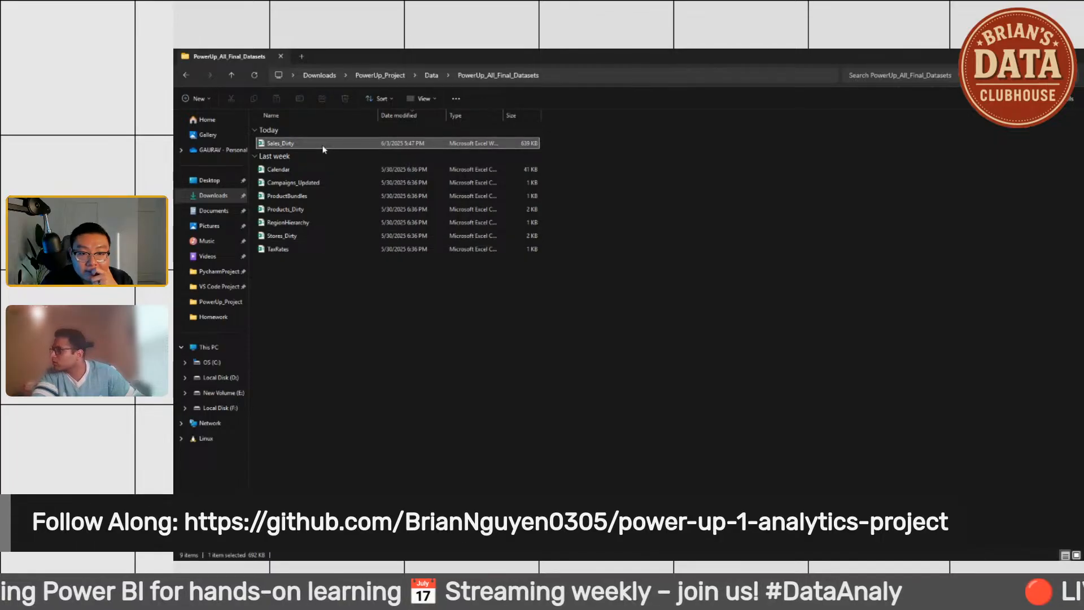
pyautogui.click(456, 172)
pyautogui.click(469, 144)
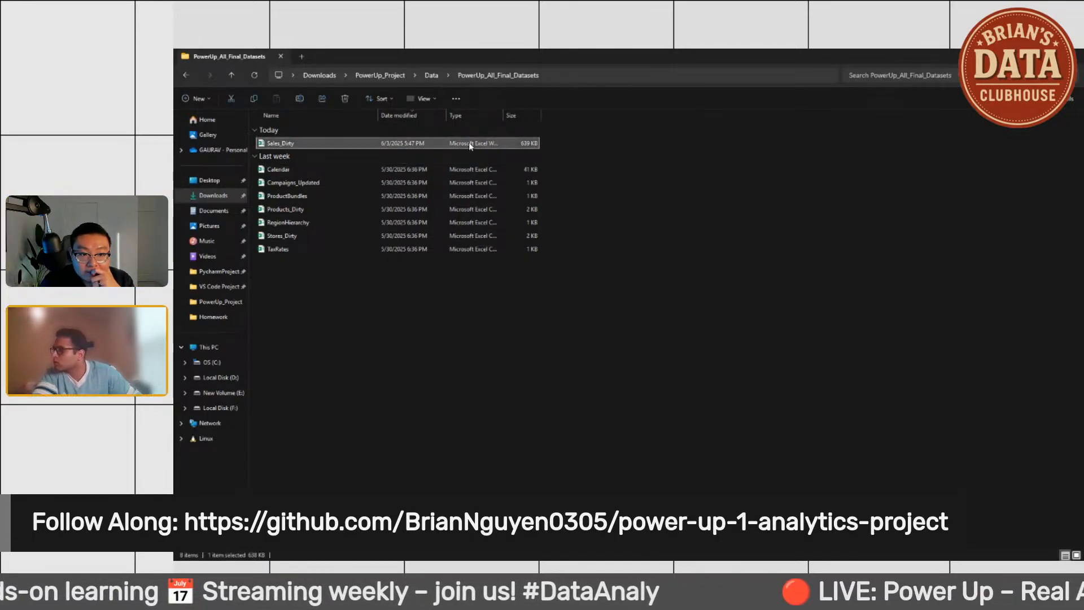
pyautogui.rightClick(470, 146)
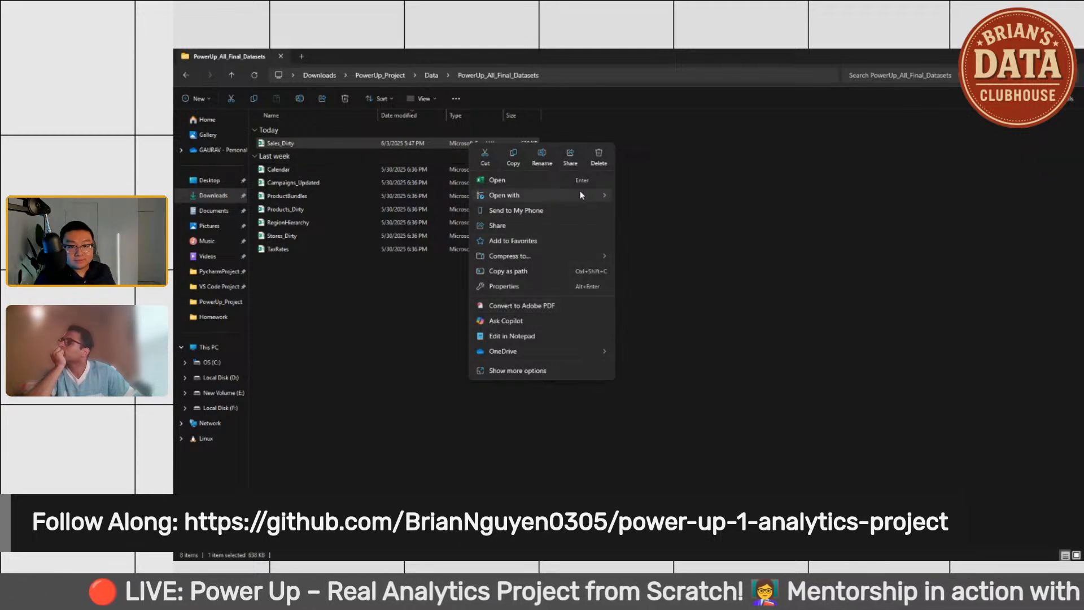
pyautogui.moveTo(581, 193)
pyautogui.click(700, 270)
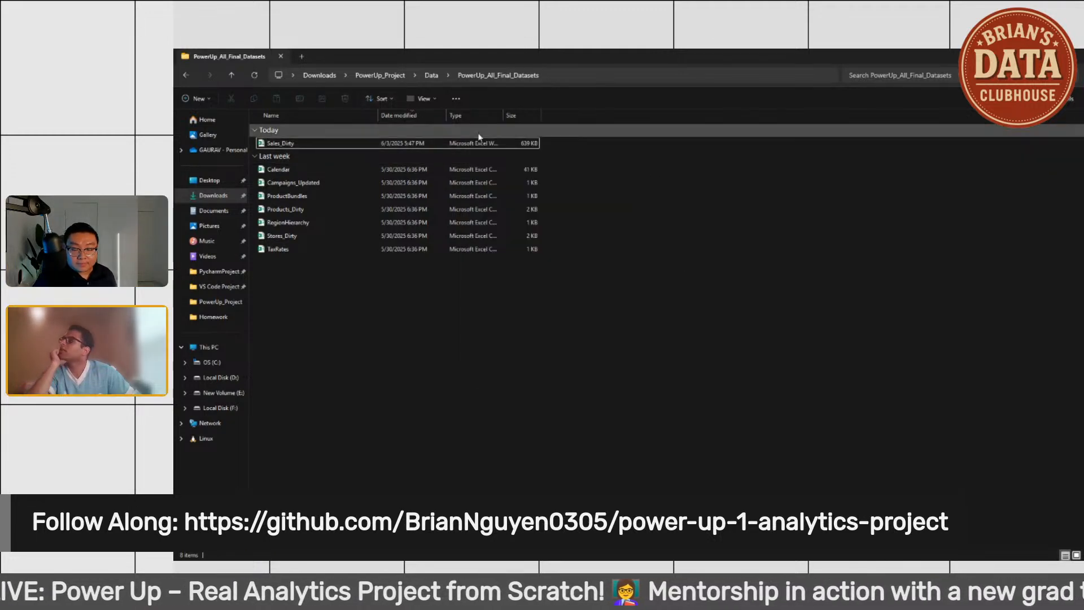
pyautogui.click(489, 170)
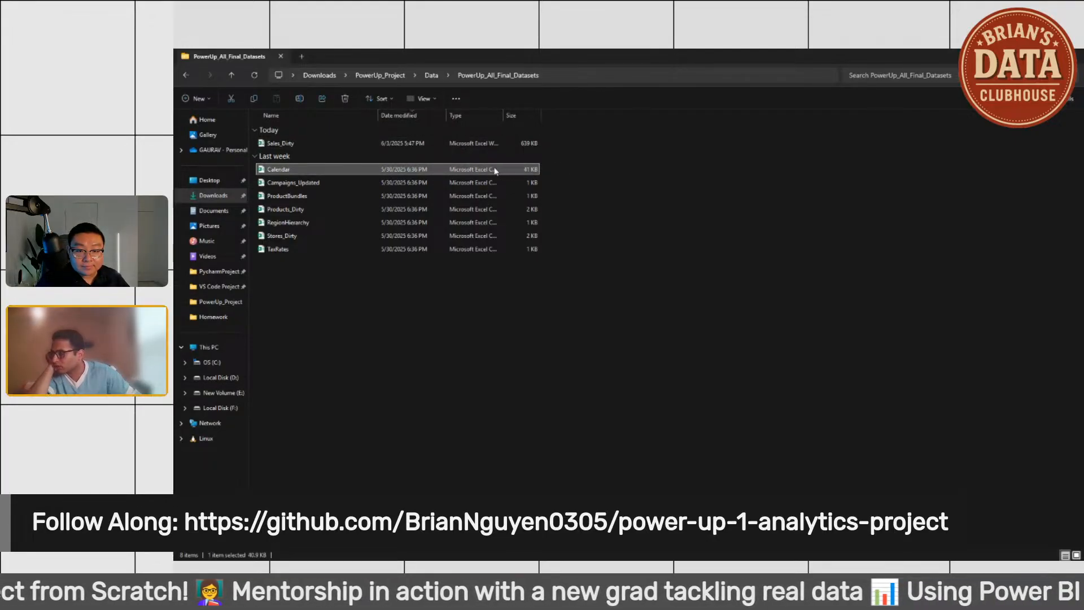
pyautogui.rightClick(476, 142)
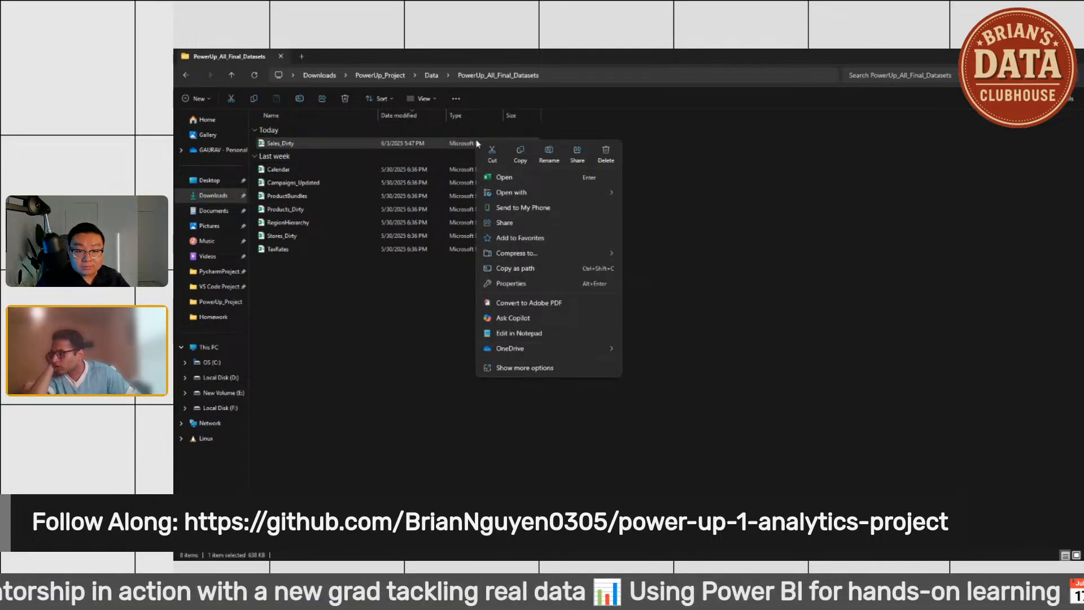
# Step: Undo the deletion of the Sales_Dirty CSV file in the PowerUp_All_Final_Datasets folder
pyautogui.click(381, 300)
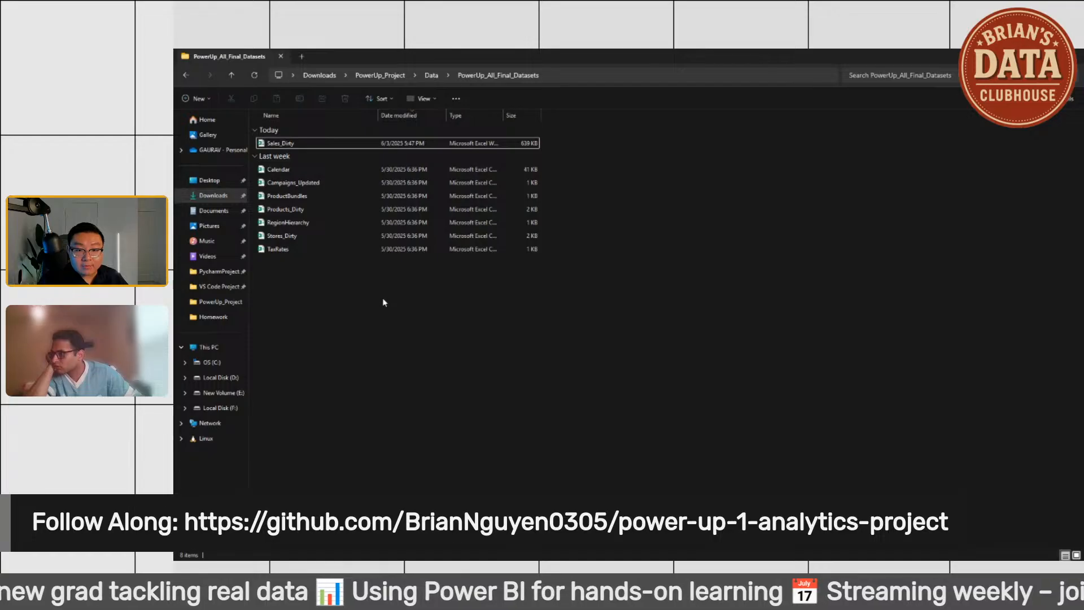
pyautogui.hotkey('ctrl', 'z')
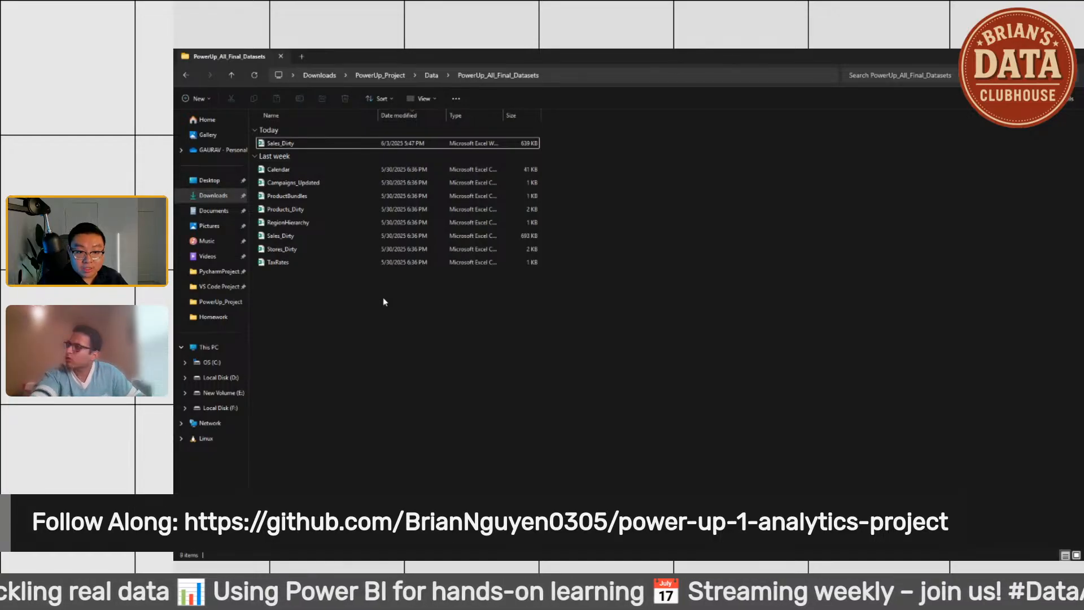
pyautogui.click(414, 239)
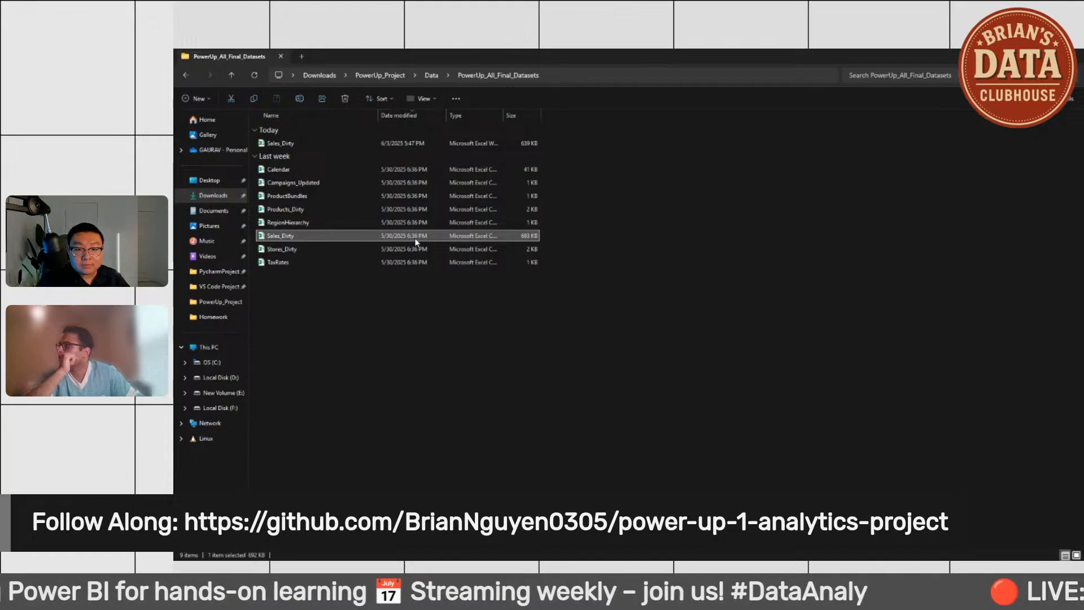
# Step: Delete the Sales_Dirty Excel workbook from the PowerUp_All_Final_Datasets folder, keeping the CSV file of the same name
pyautogui.click(423, 144)
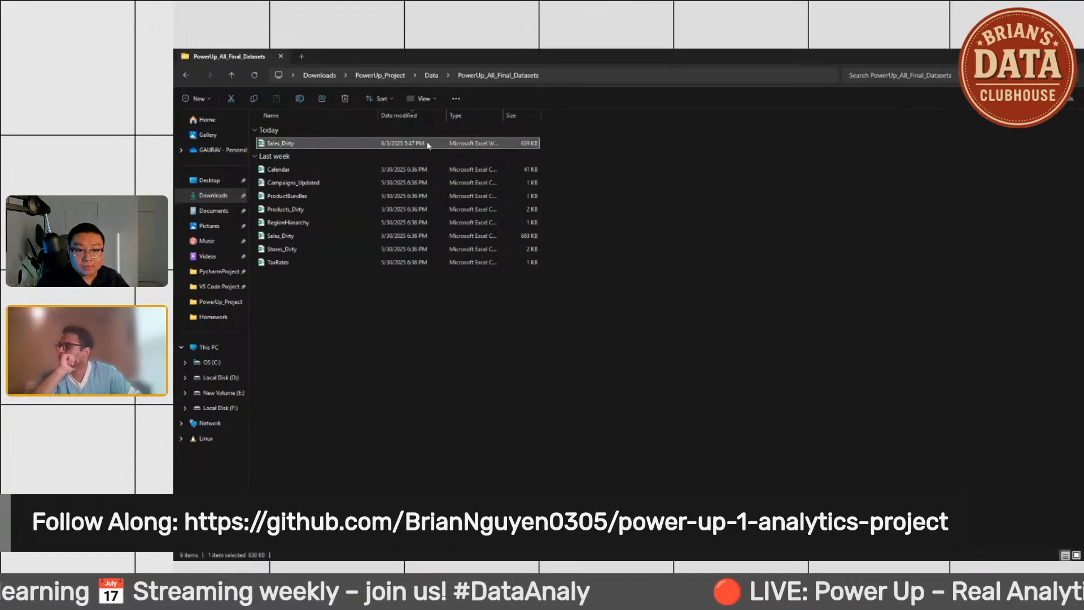
pyautogui.rightClick(427, 145)
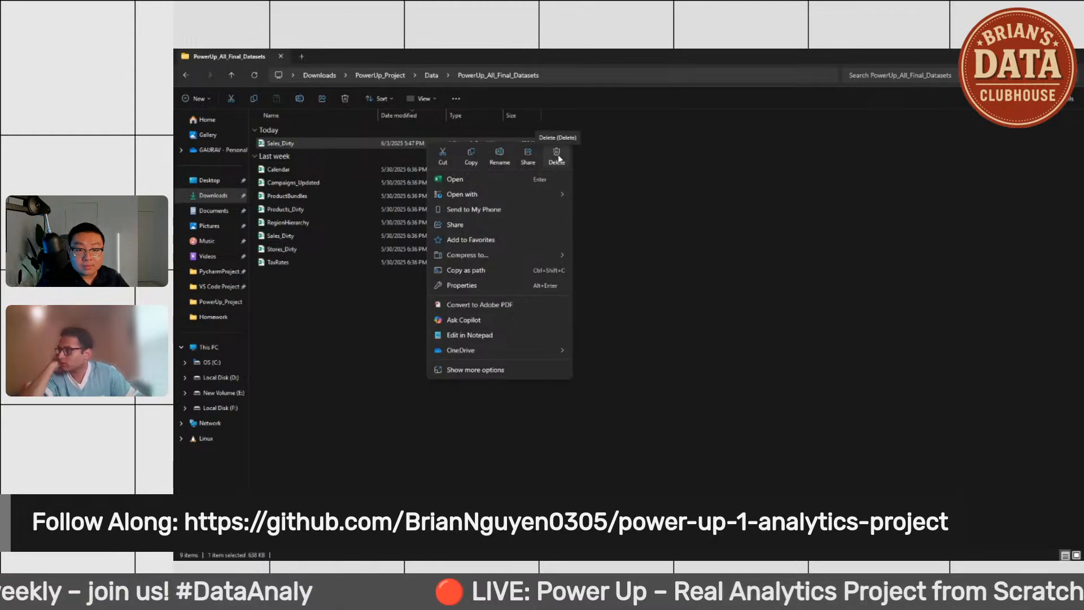
pyautogui.click(557, 158)
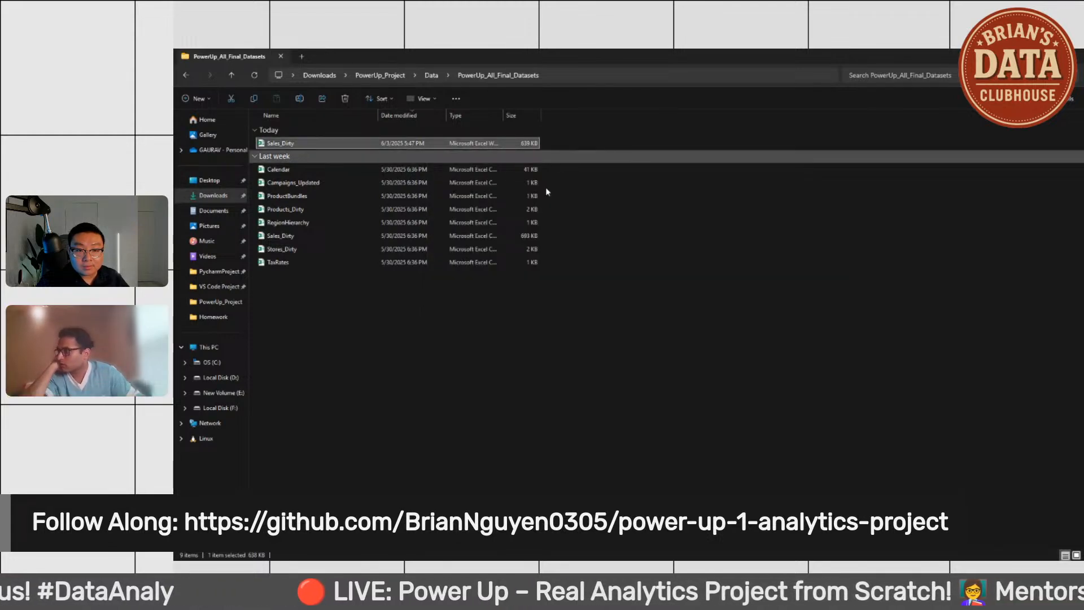
# Step: Open the Sales_Dirty CSV file in a maximized Excel window and dismiss the data loss notice
pyautogui.doubleClick(331, 210)
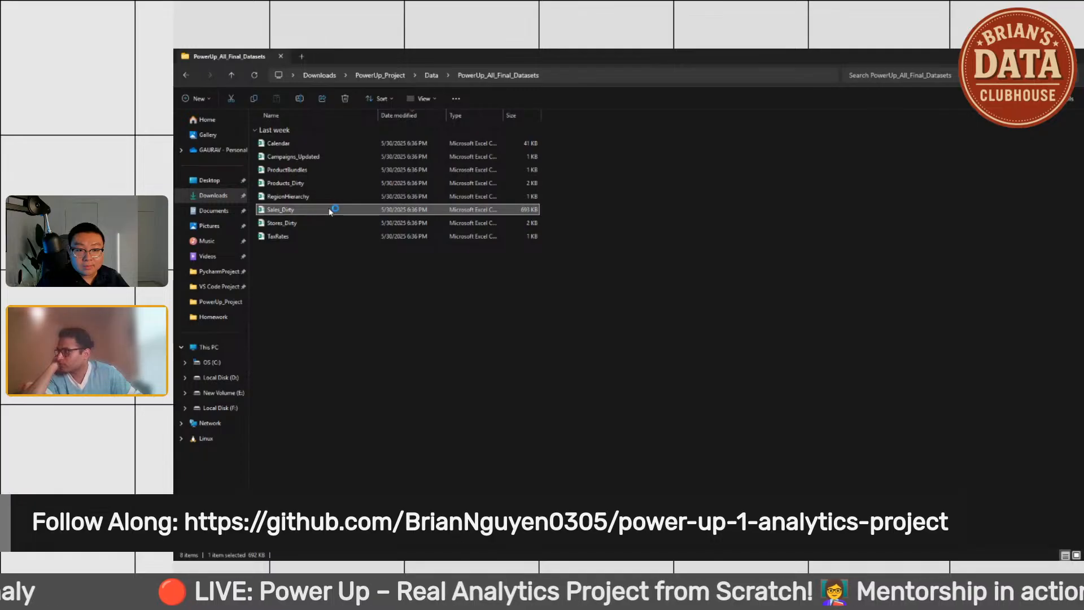
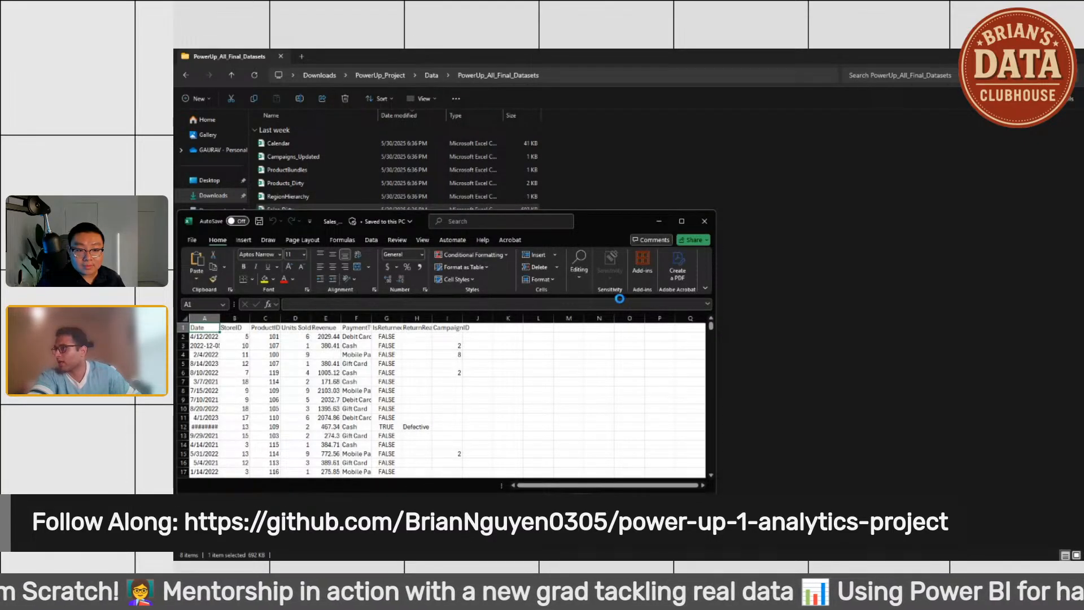
pyautogui.click(683, 220)
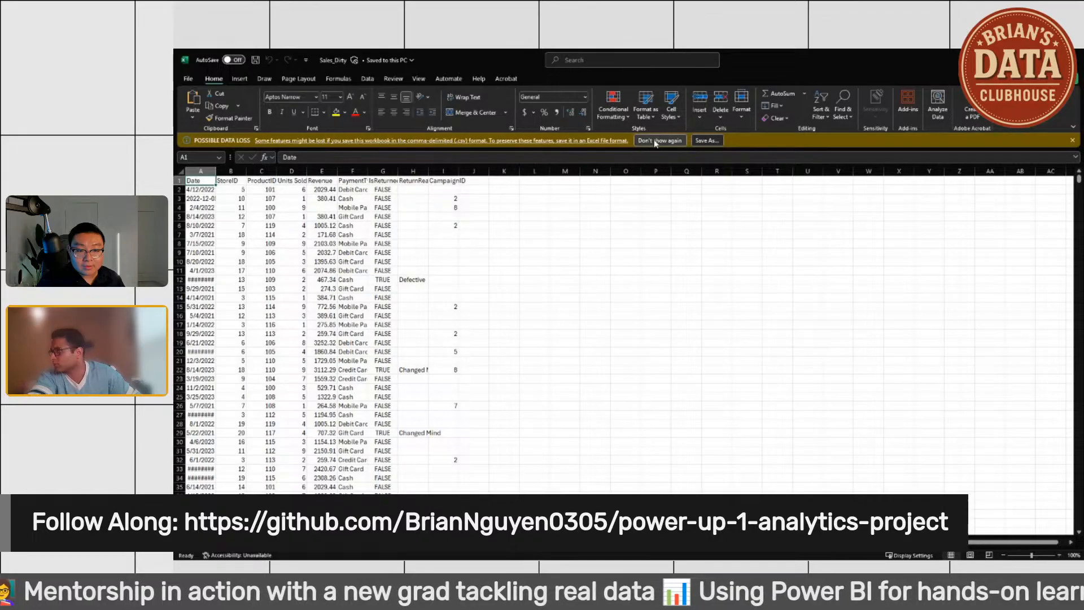
pyautogui.click(1075, 140)
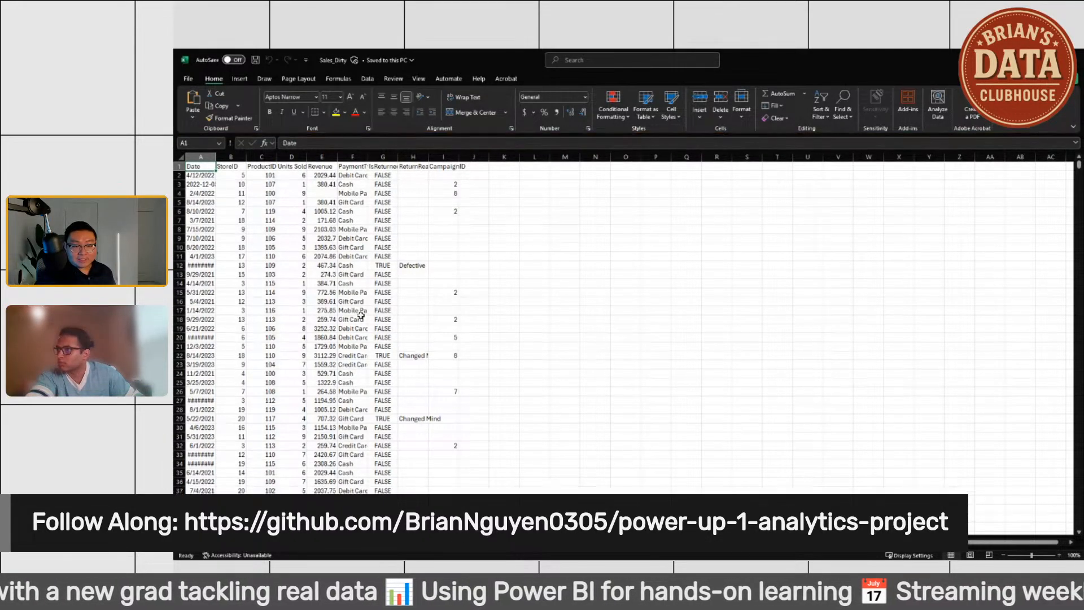
# Step: Replace the malformed date in cell A3 with 5/12/2022 and save the CSV file
pyautogui.hotkey('ctrl', 'Down')
pyautogui.click(219, 318)
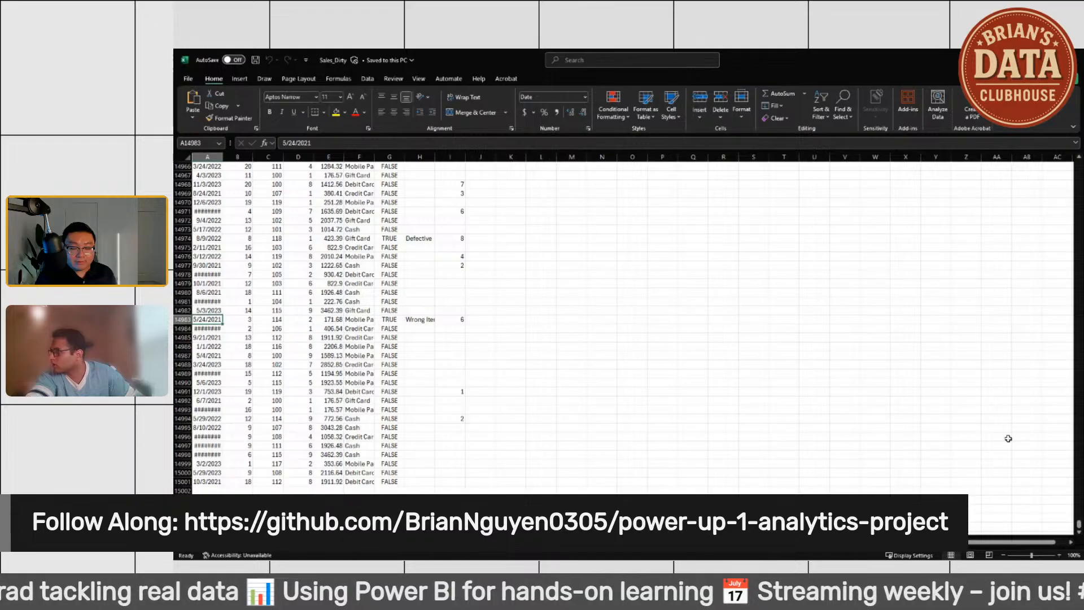
pyautogui.moveTo(1077, 523); pyautogui.dragTo(1051, 163)
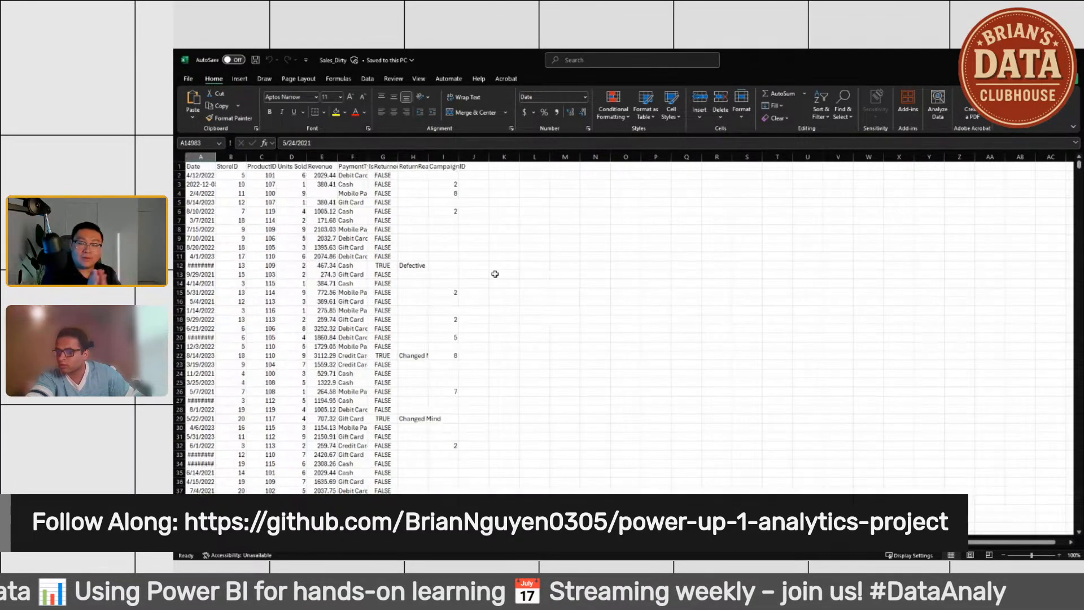
pyautogui.doubleClick(206, 184)
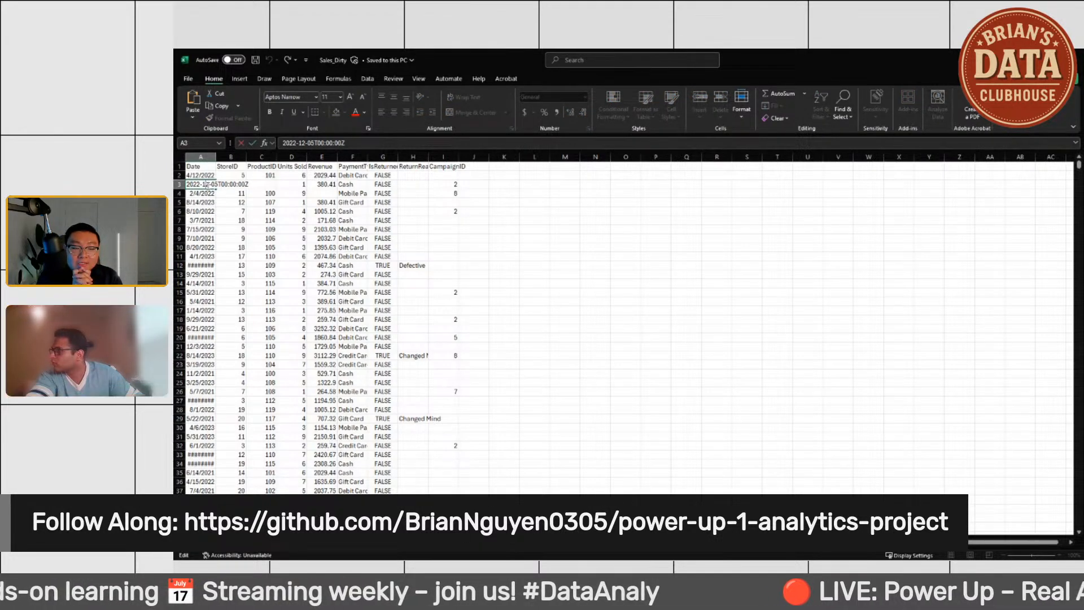
pyautogui.doubleClick(207, 184)
pyautogui.write('5/12/')
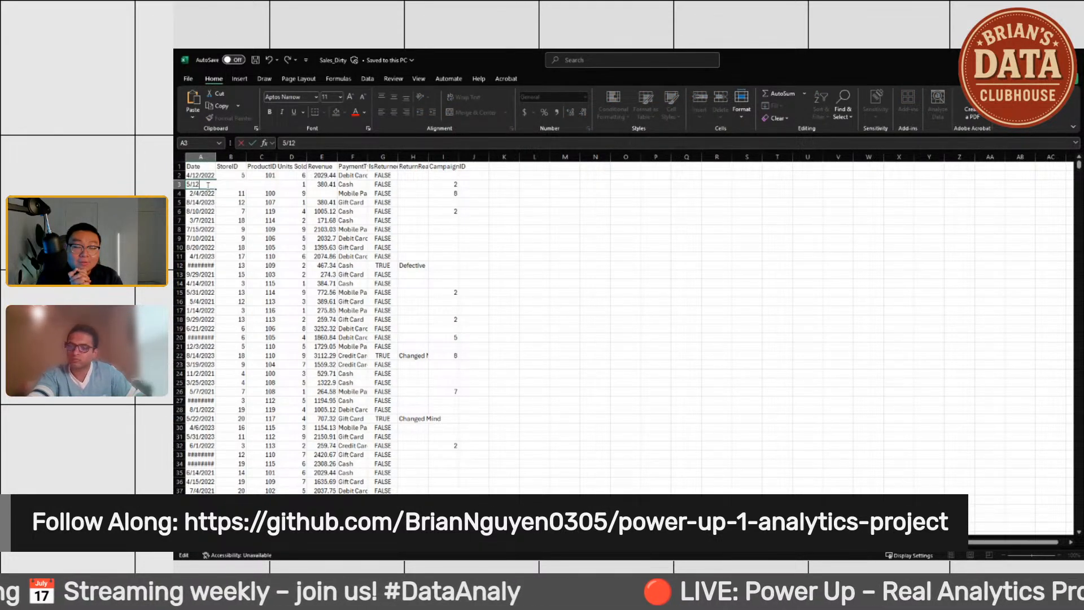
pyautogui.write('2022')
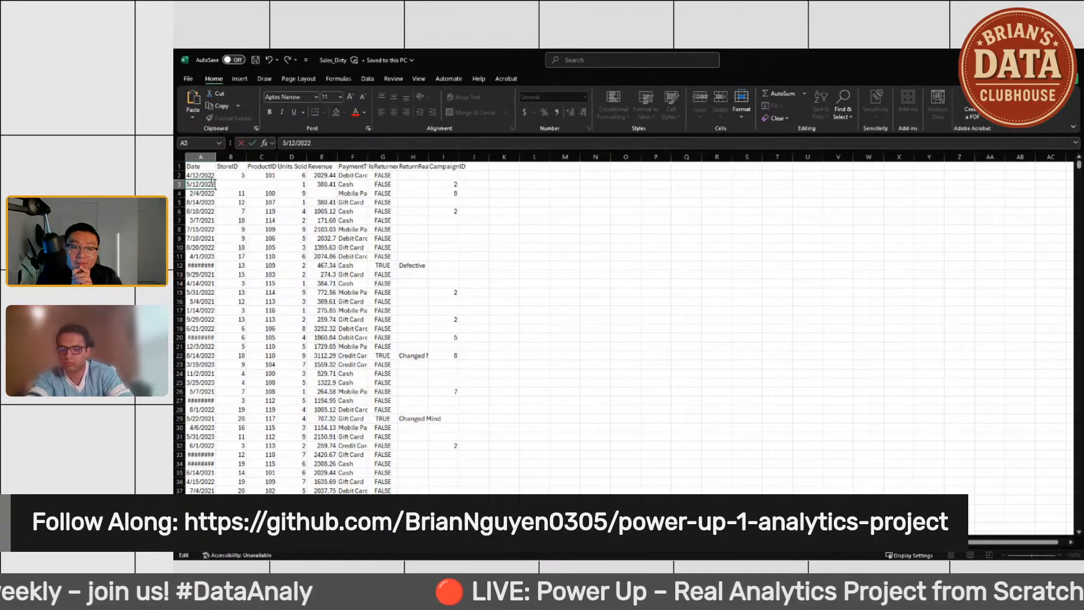
pyautogui.click(632, 327)
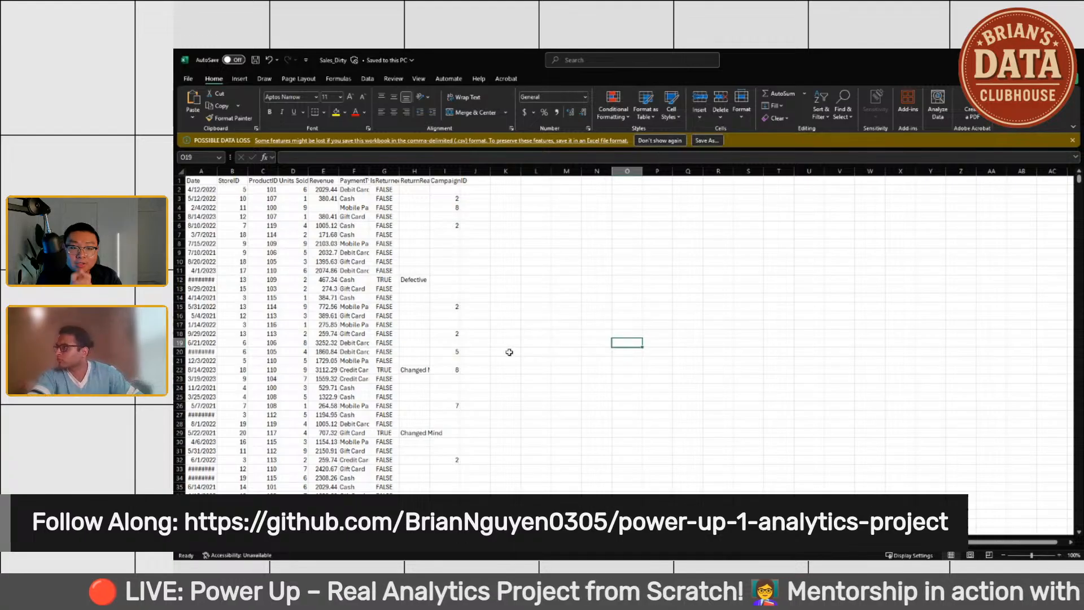
# Step: Switch to the Power Query Editor and set the Sales_Dirty CSV file as the source file of the query
pyautogui.hotkey('alt', 'Tab')
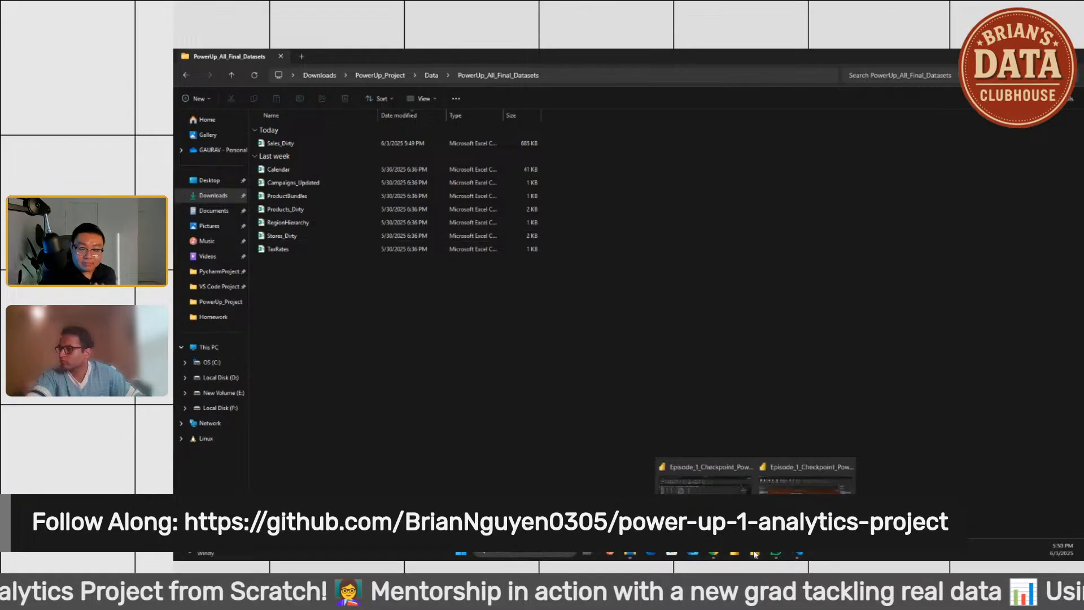
pyautogui.click(805, 473)
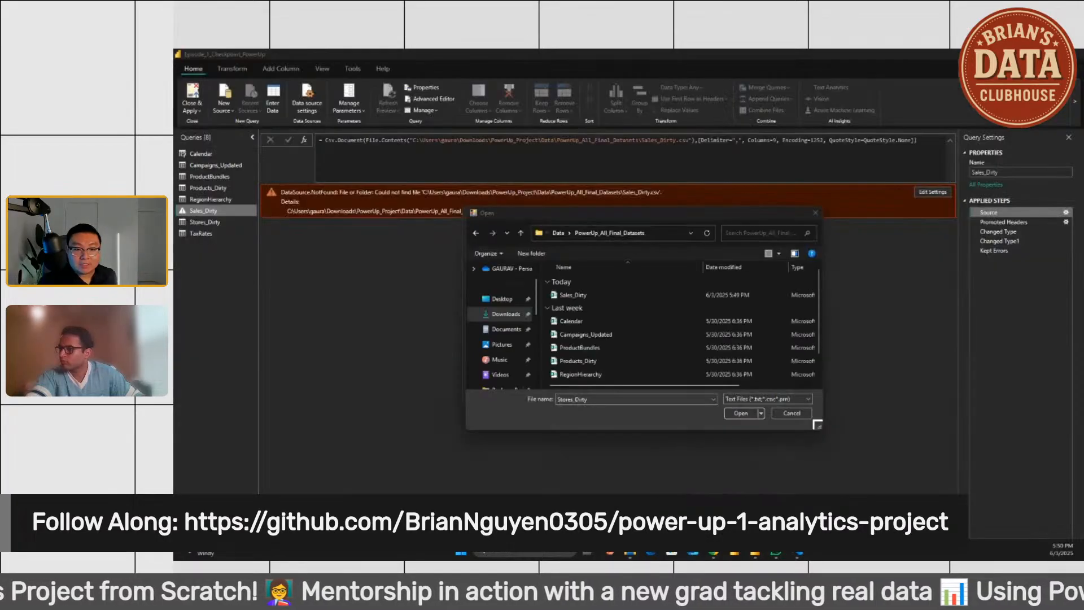
pyautogui.doubleClick(619, 295)
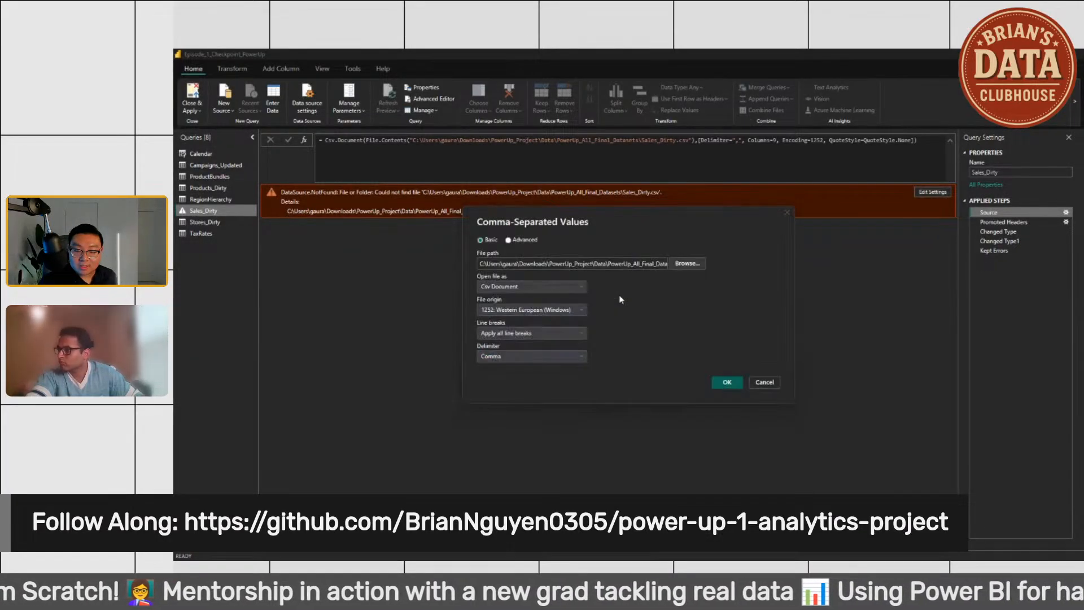
pyautogui.click(727, 383)
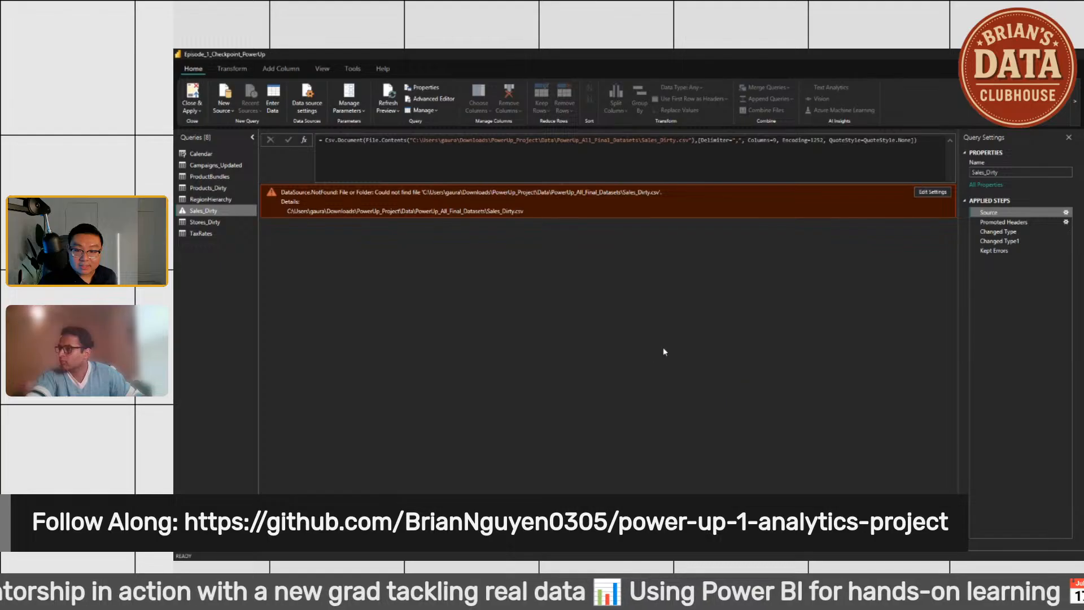
# Step: Reopen the Sales_Dirty Source settings, check the end of the file path and reselect the Sales_Dirty CSV file in PowerUp_All_Final_Datasets
pyautogui.click(993, 251)
pyautogui.click(1008, 213)
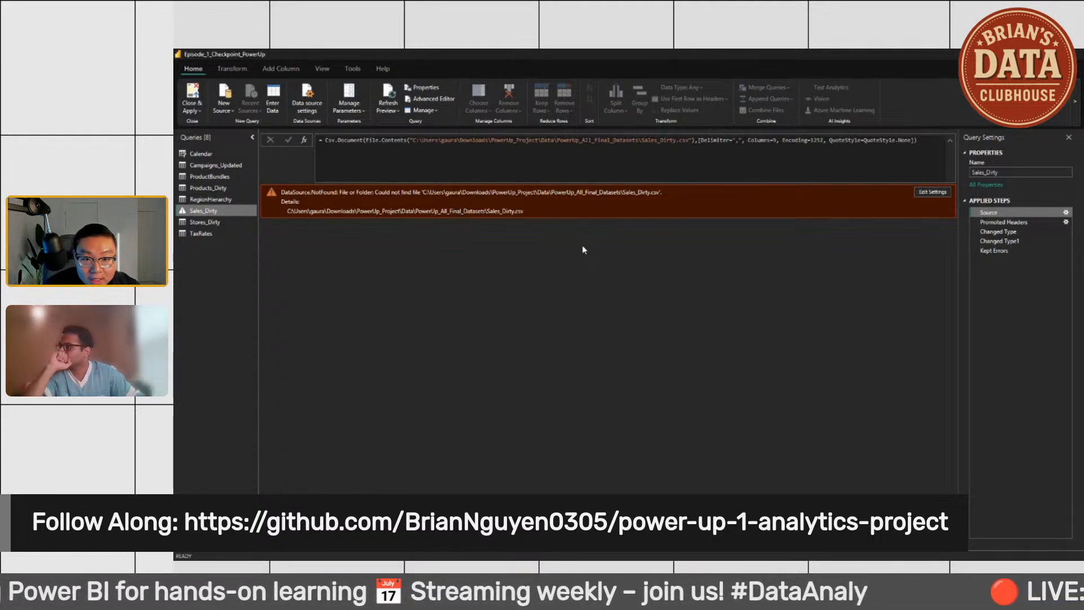
pyautogui.click(685, 175)
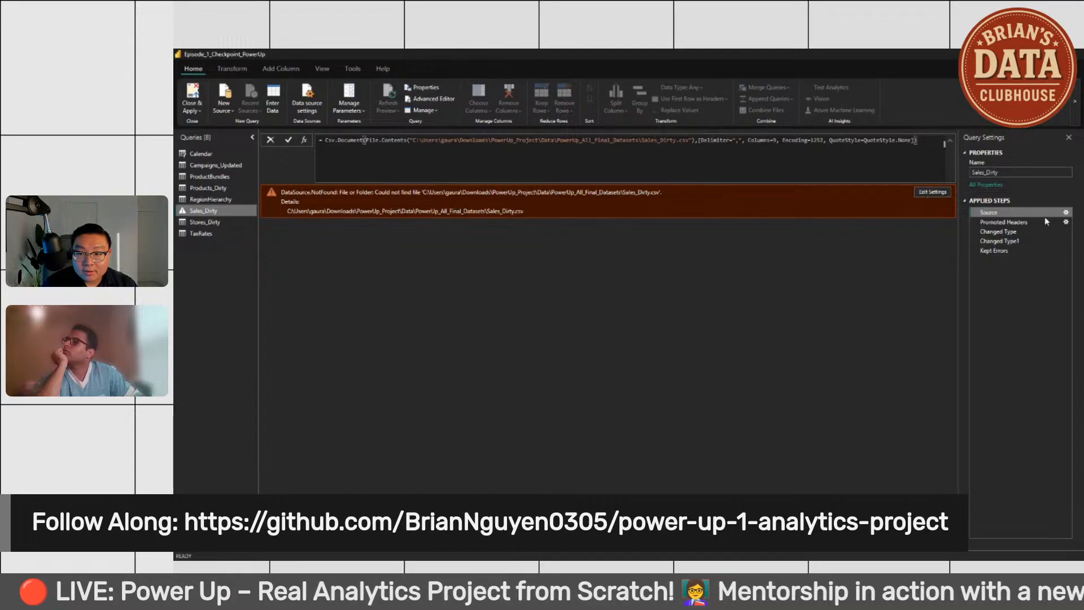
pyautogui.click(1065, 213)
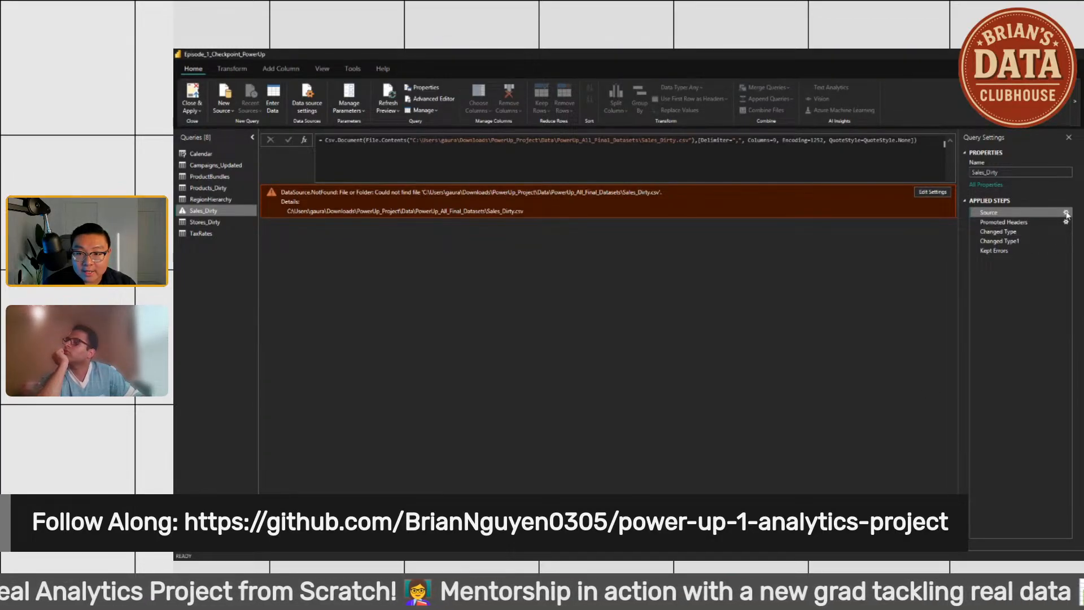
pyautogui.click(940, 192)
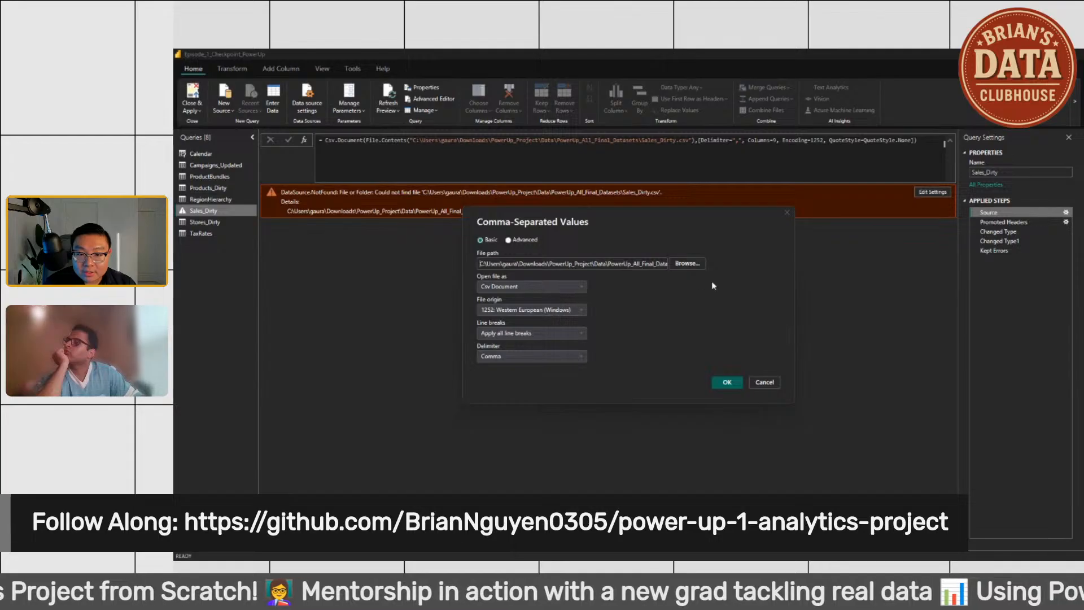
pyautogui.moveTo(657, 261); pyautogui.dragTo(709, 260)
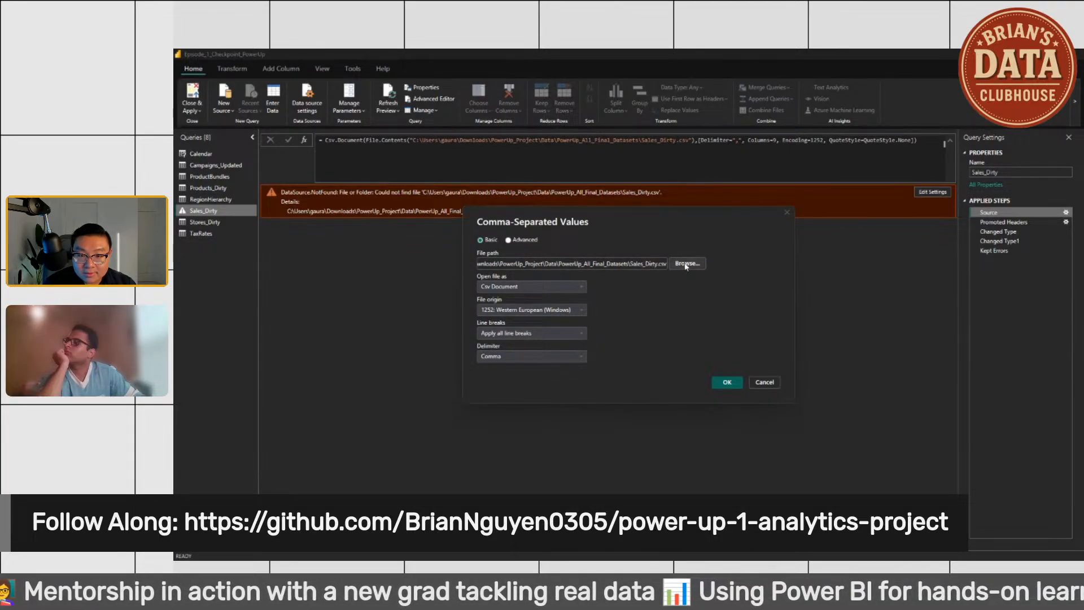
pyautogui.click(685, 263)
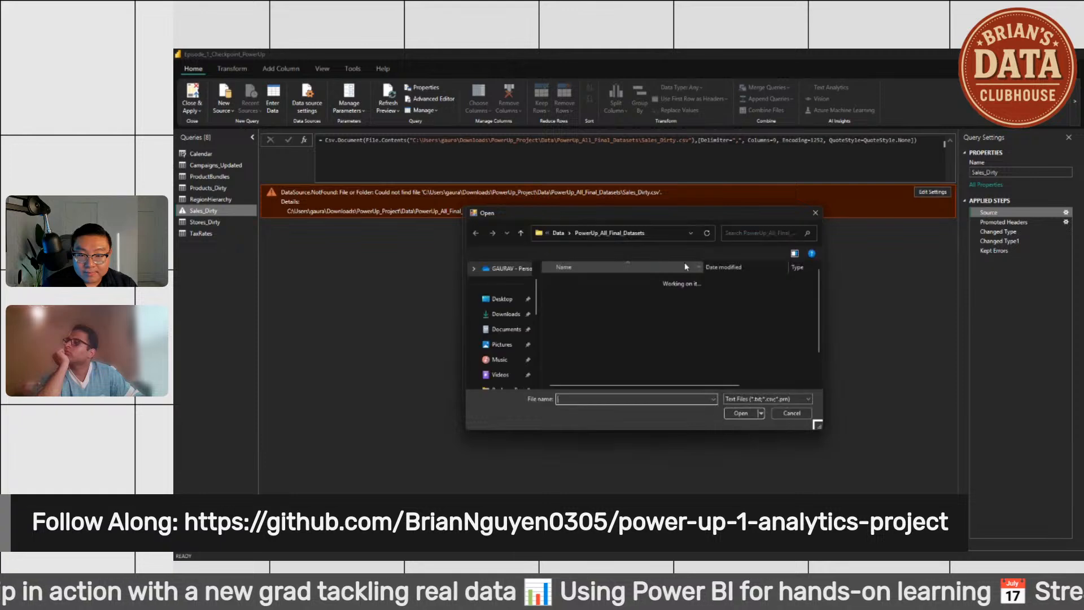
pyautogui.click(614, 295)
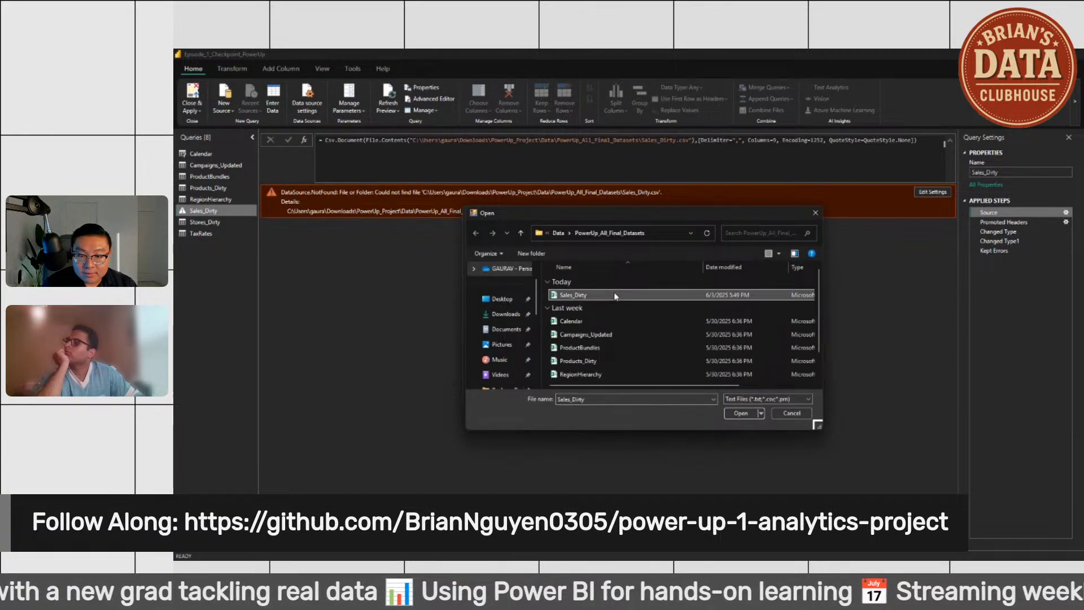
pyautogui.click(796, 399)
pyautogui.click(785, 400)
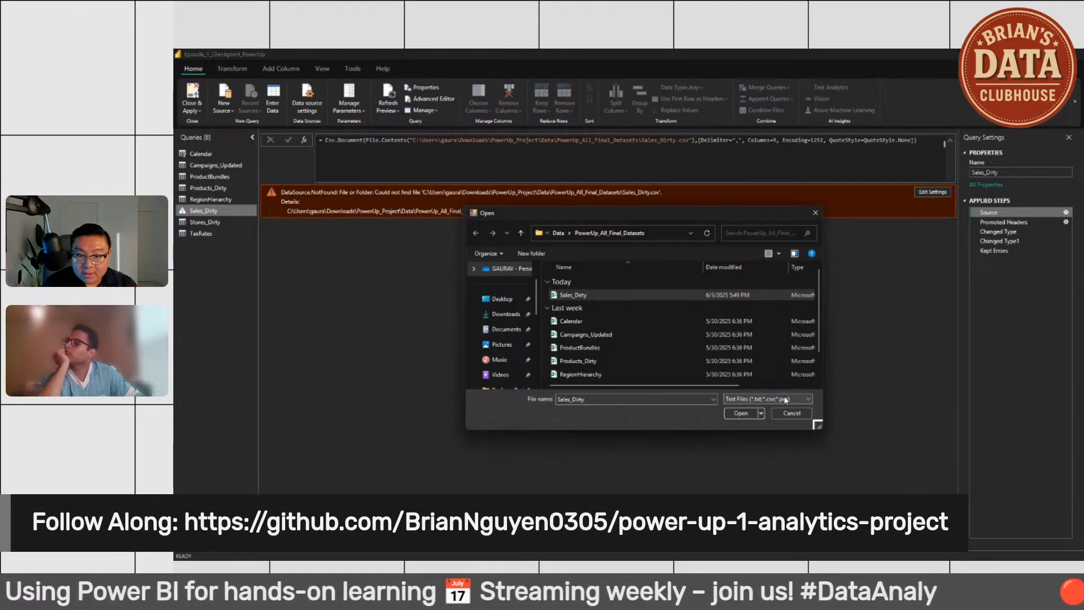
pyautogui.click(740, 413)
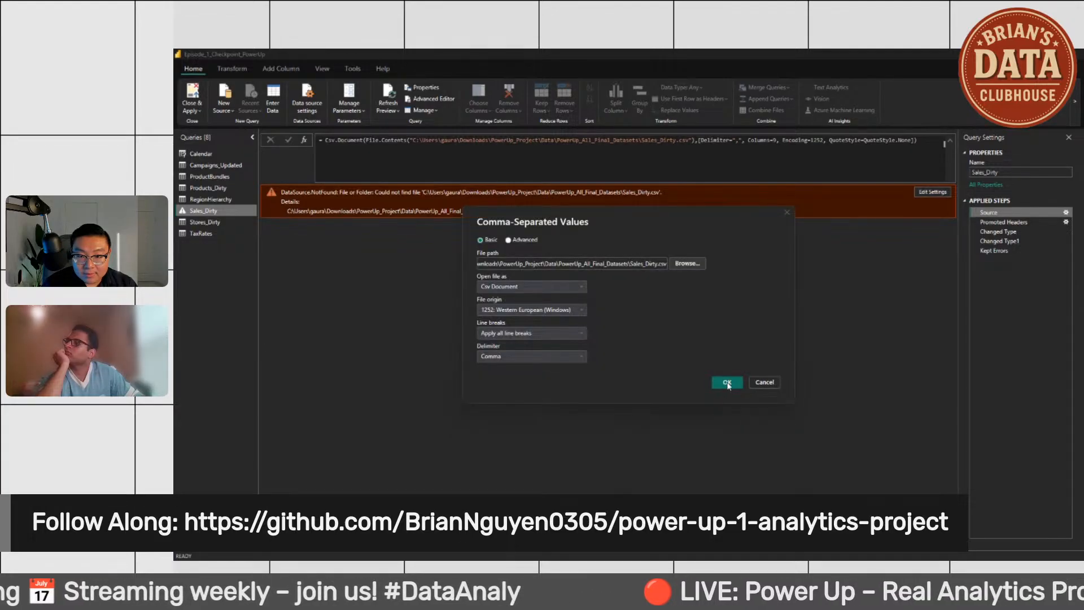
pyautogui.click(727, 382)
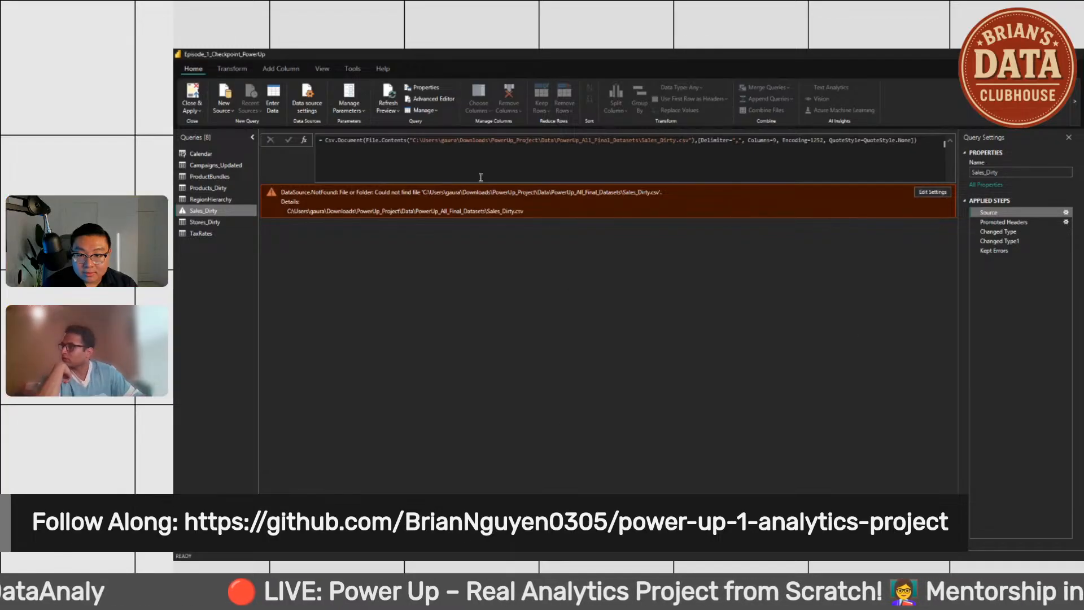
# Step: Refresh the Sales_Dirty preview and review the results of the Changed Type, Changed Type1 and Kept Errors steps
pyautogui.click(389, 102)
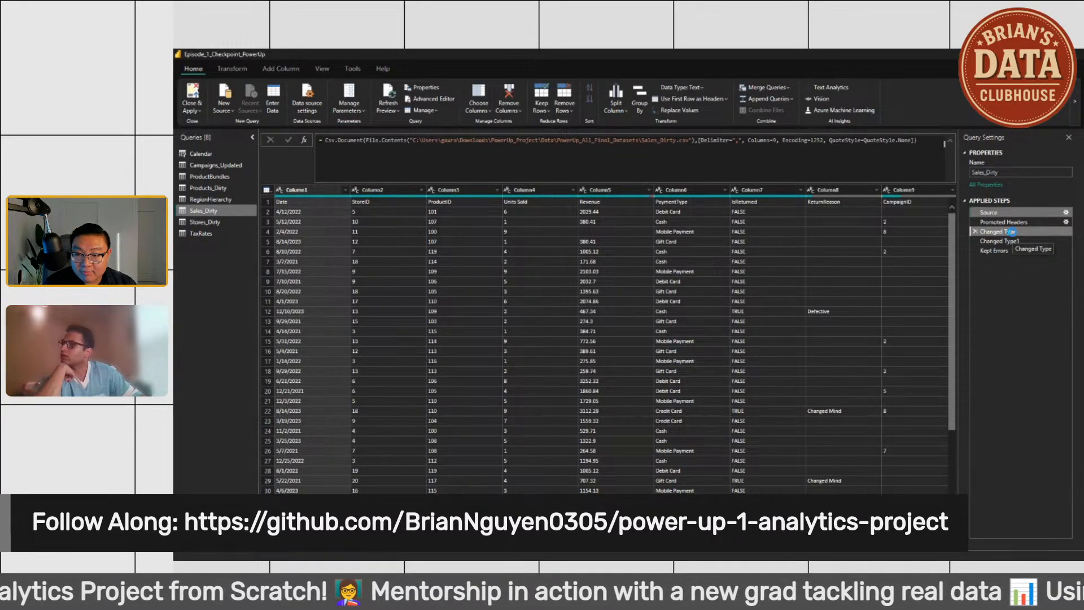
pyautogui.click(1009, 234)
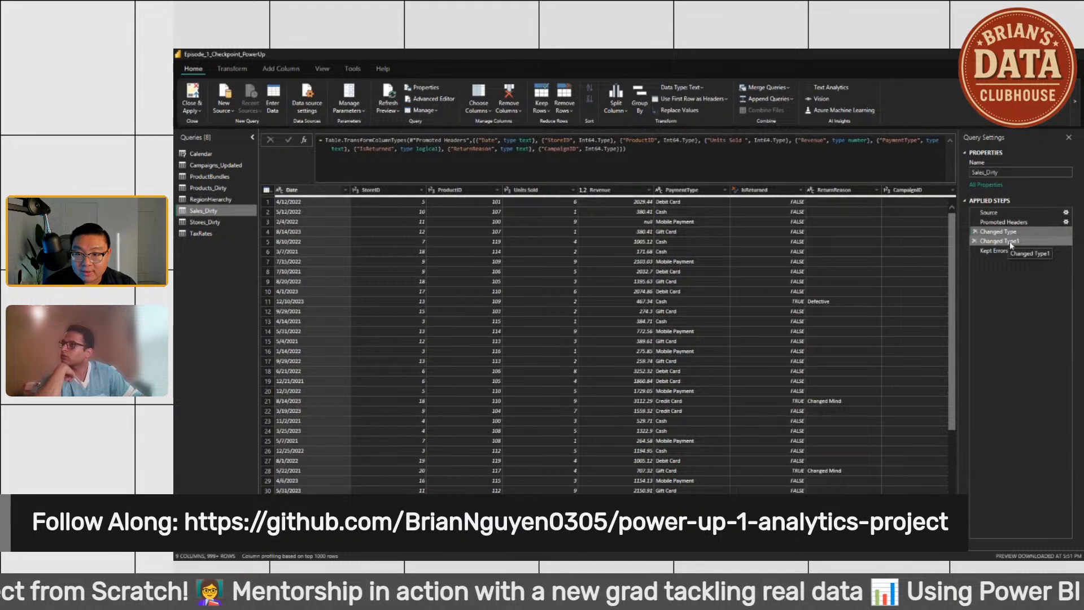
pyautogui.click(1010, 242)
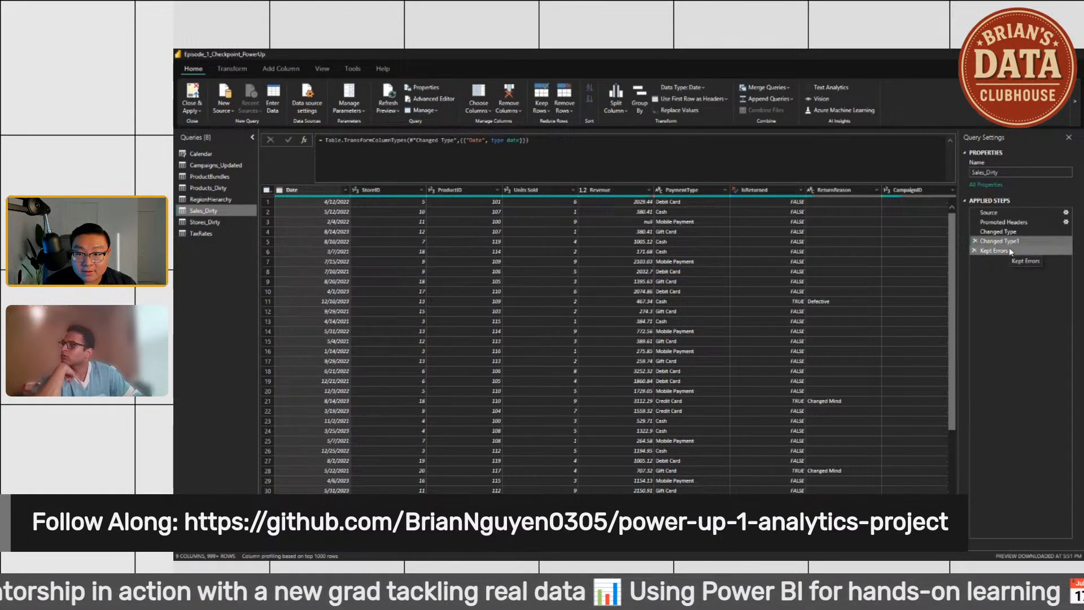
pyautogui.click(1009, 251)
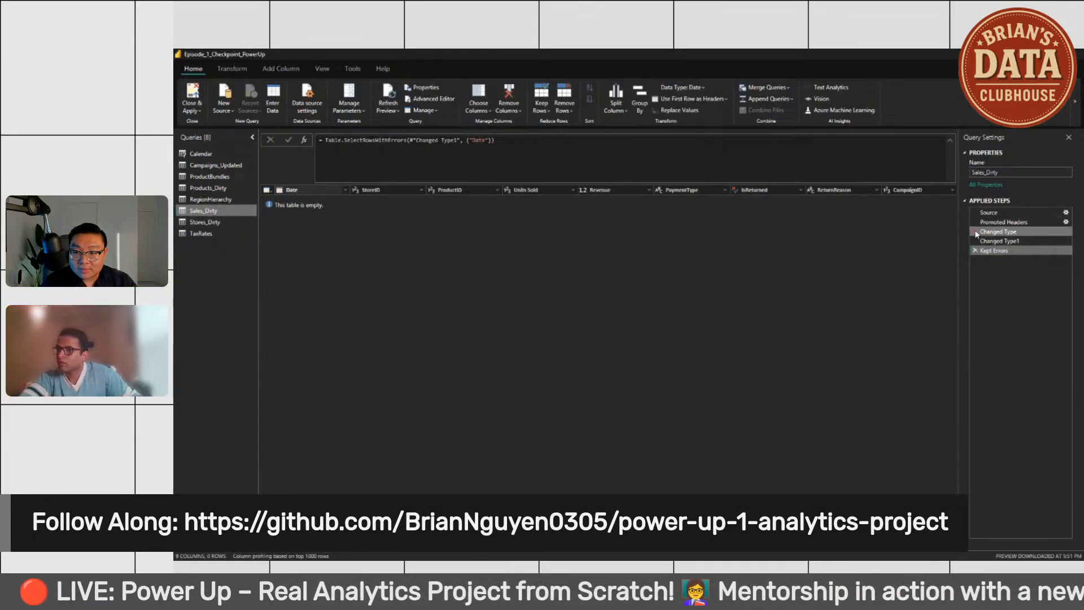
# Step: Delete the Kept Errors step from Sales_Dirty and select the null Revenue value in row 3
pyautogui.click(974, 250)
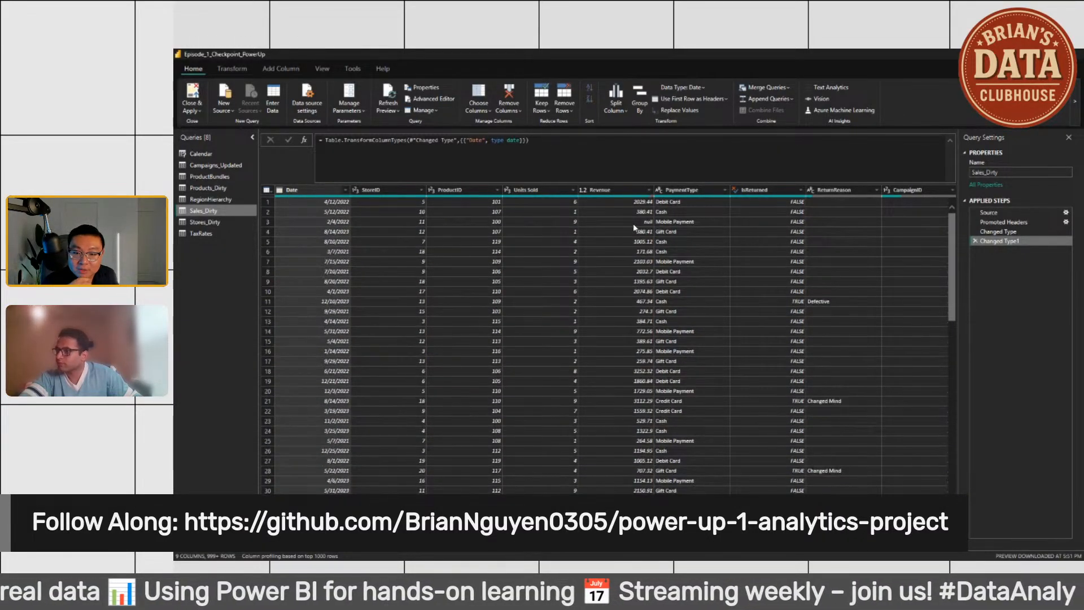
pyautogui.click(636, 222)
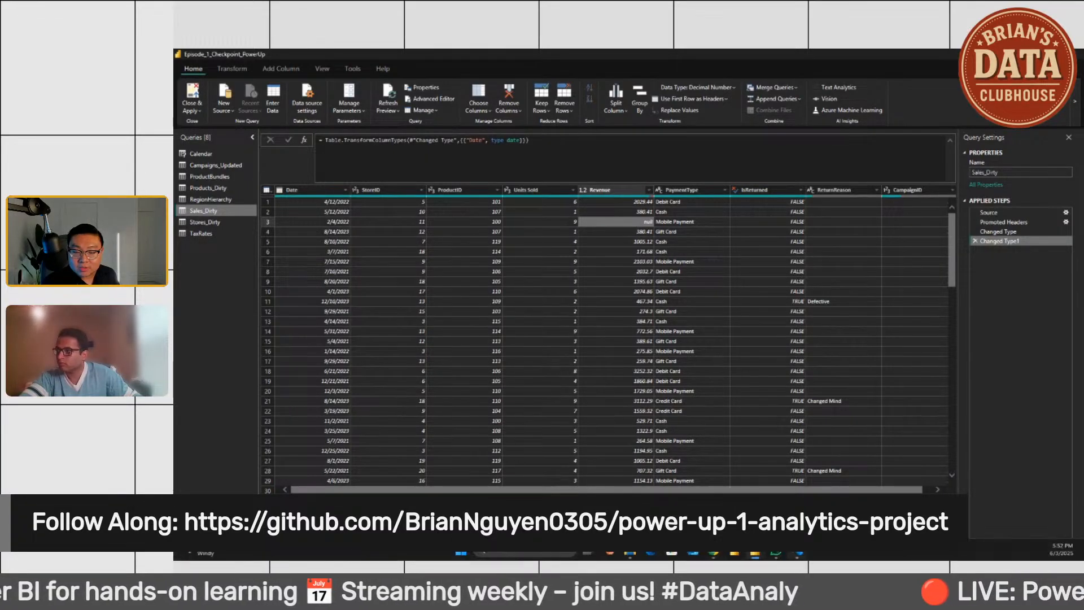
# Step: Open the Sales_Dirty CSV from PowerUp_All_Final_Datasets in Excel and select the empty Revenue cell of the 2/4/2022 sale
pyautogui.moveTo(796, 555)
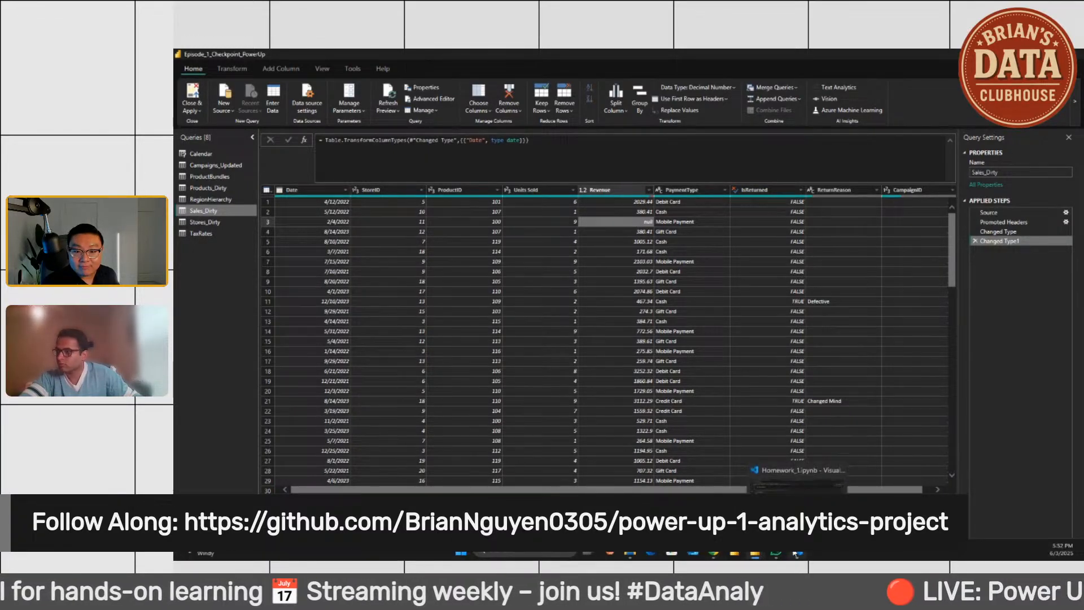
pyautogui.click(539, 549)
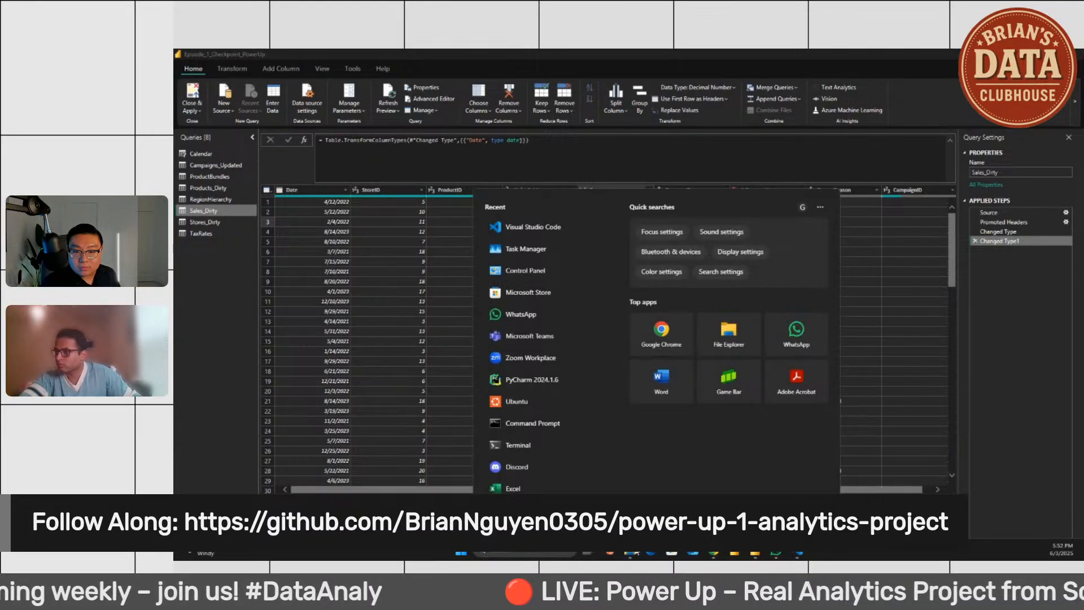
pyautogui.press('Escape')
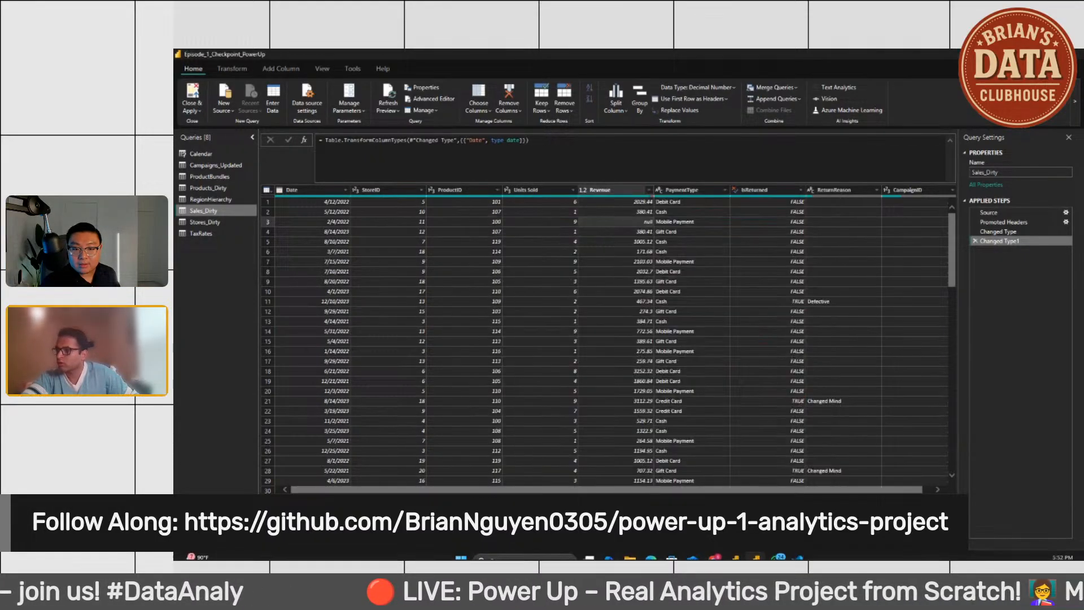
pyautogui.hotkey('alt', 'Tab')
pyautogui.doubleClick(291, 144)
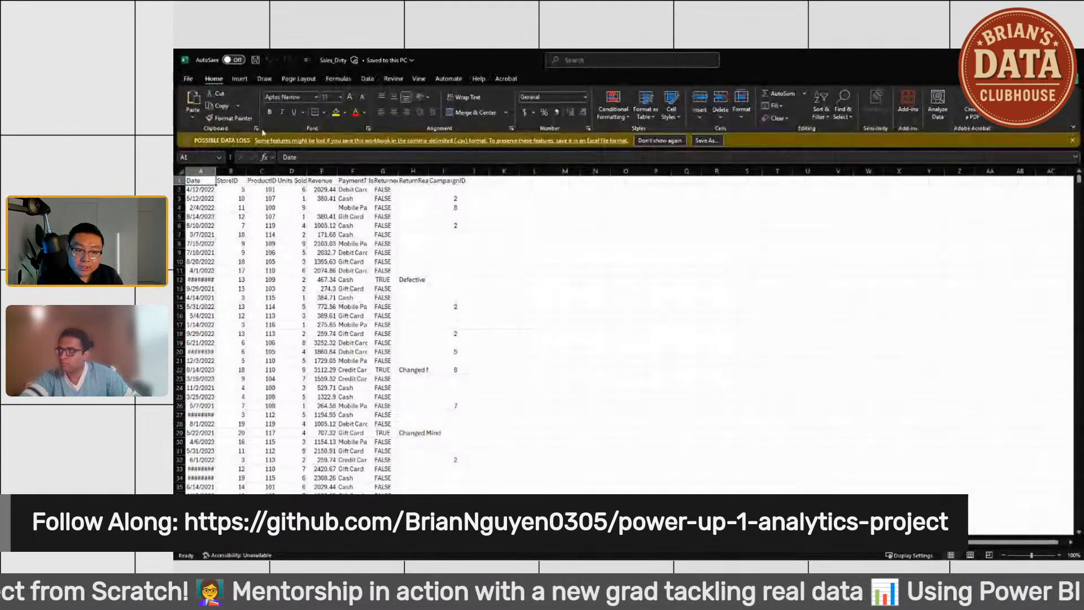
pyautogui.click(322, 207)
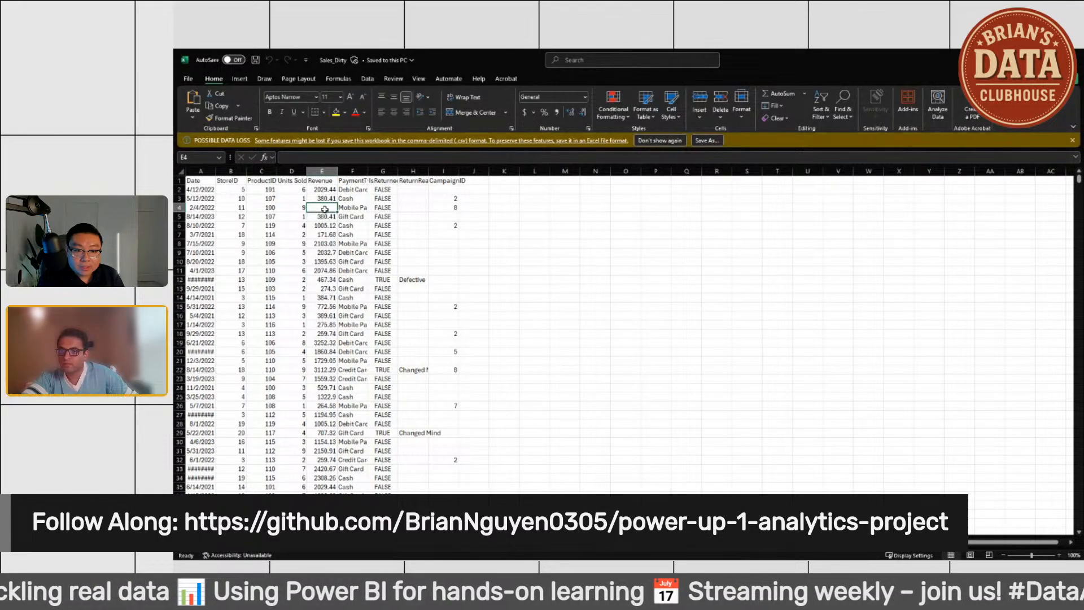
# Step: Select the whole Sales_Dirty sheet and add filters to its header row
pyautogui.click(181, 171)
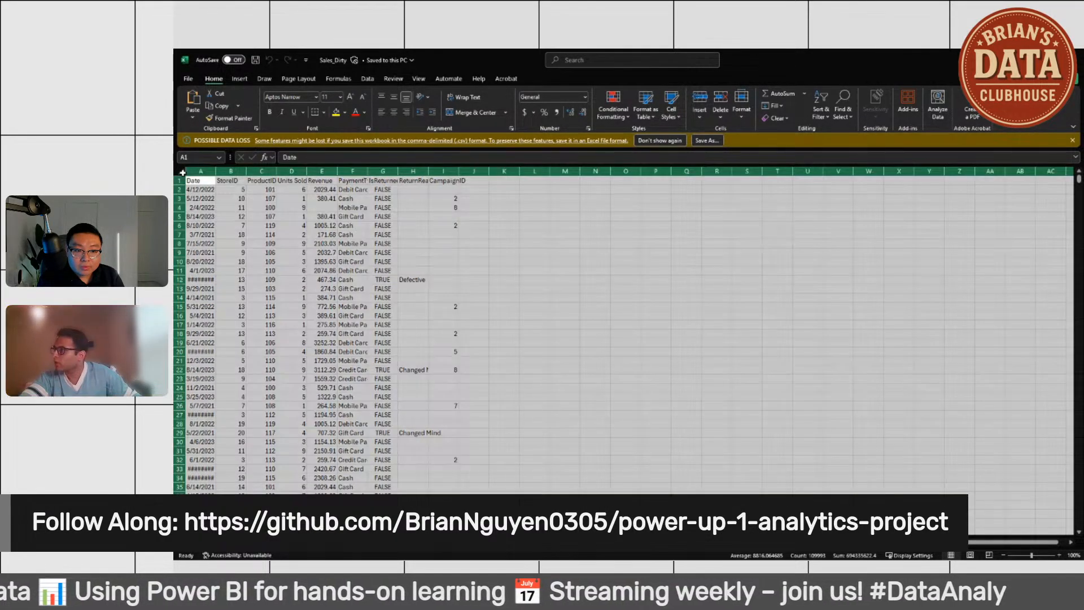
pyautogui.click(328, 208)
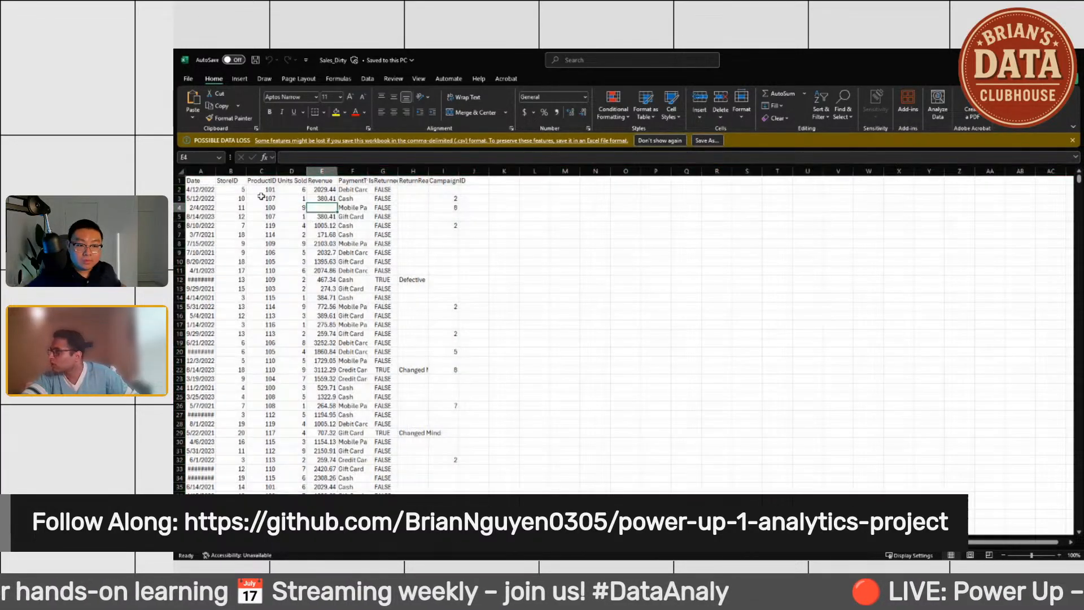
pyautogui.click(182, 172)
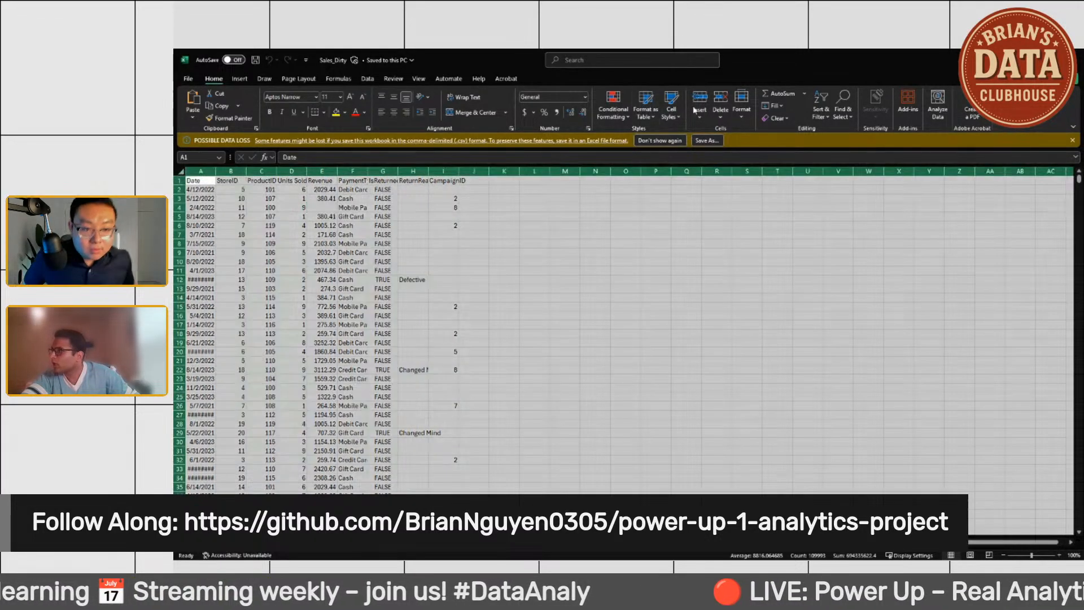
pyautogui.click(817, 106)
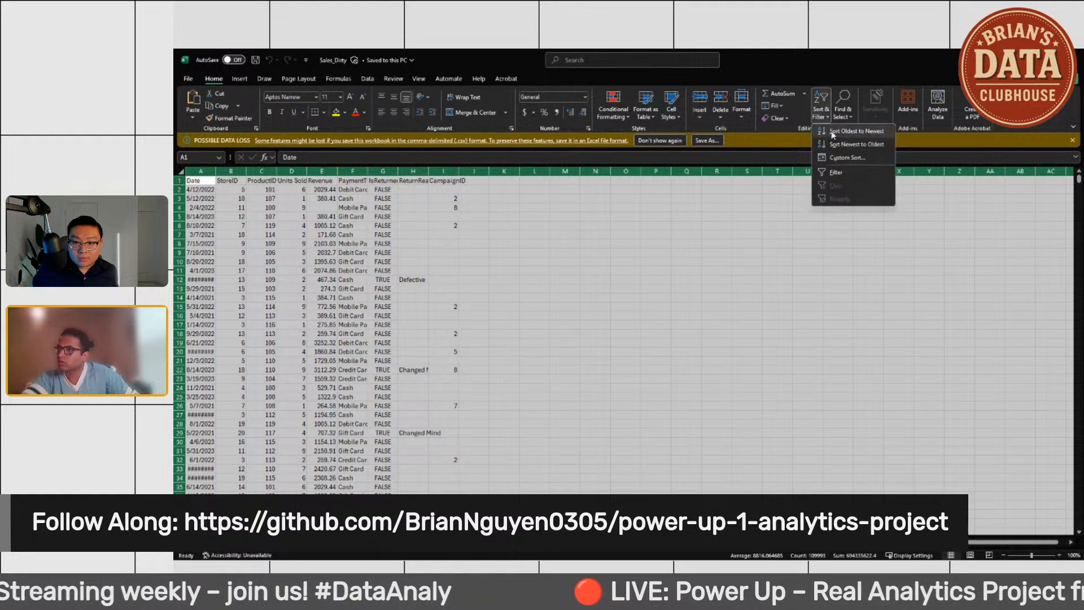
pyautogui.click(818, 100)
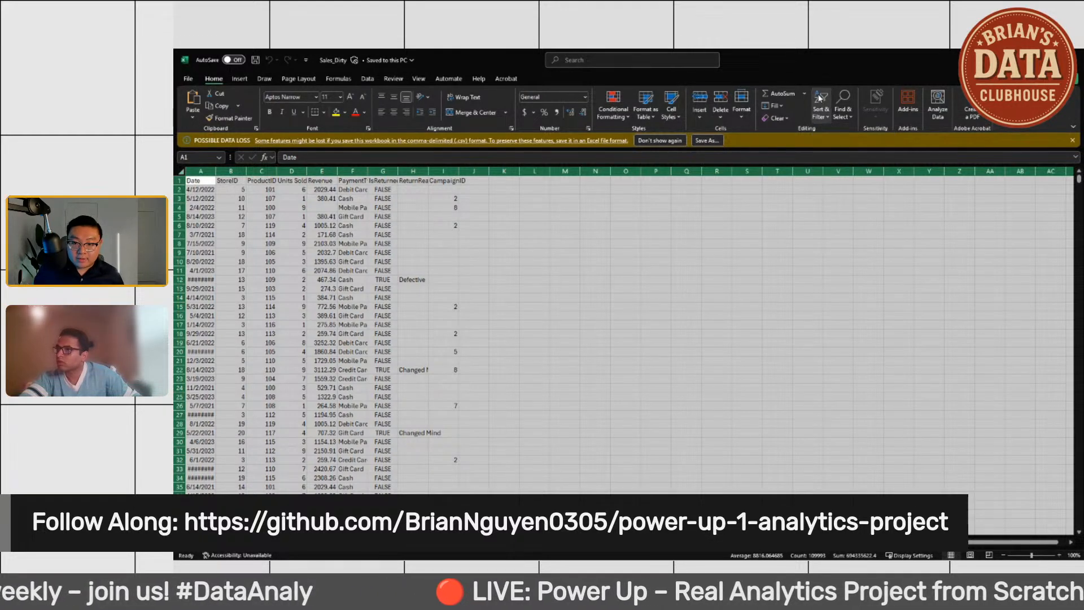
pyautogui.click(817, 100)
pyautogui.click(836, 173)
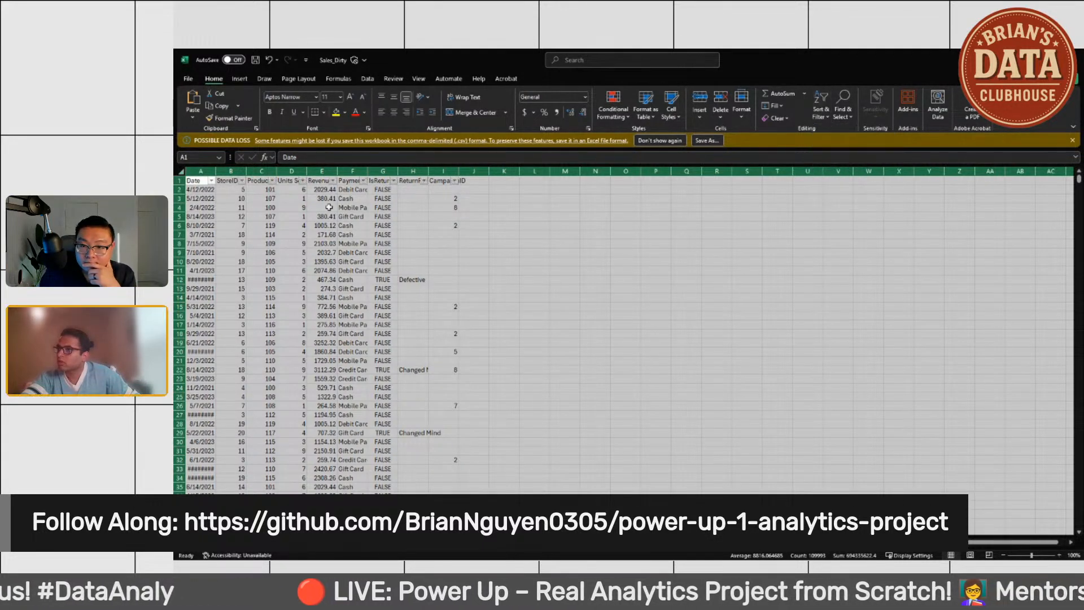
# Step: Filter the StoreID column to show only store 11
pyautogui.click(214, 190)
pyautogui.click(242, 182)
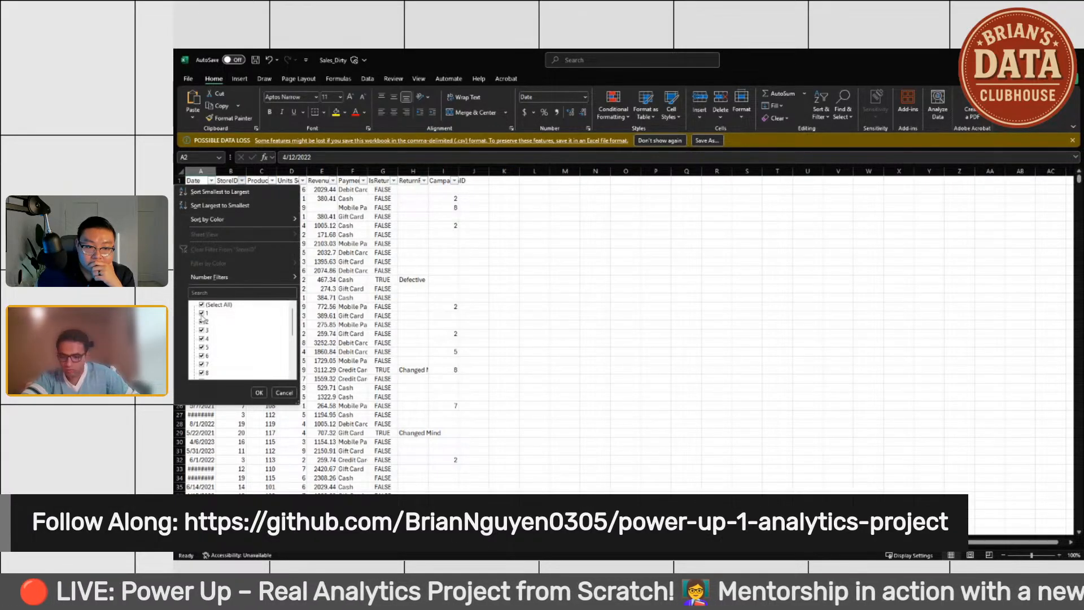
pyautogui.click(202, 304)
pyautogui.scroll(-1, 211, 363)
pyautogui.scroll(-1, 211, 363)
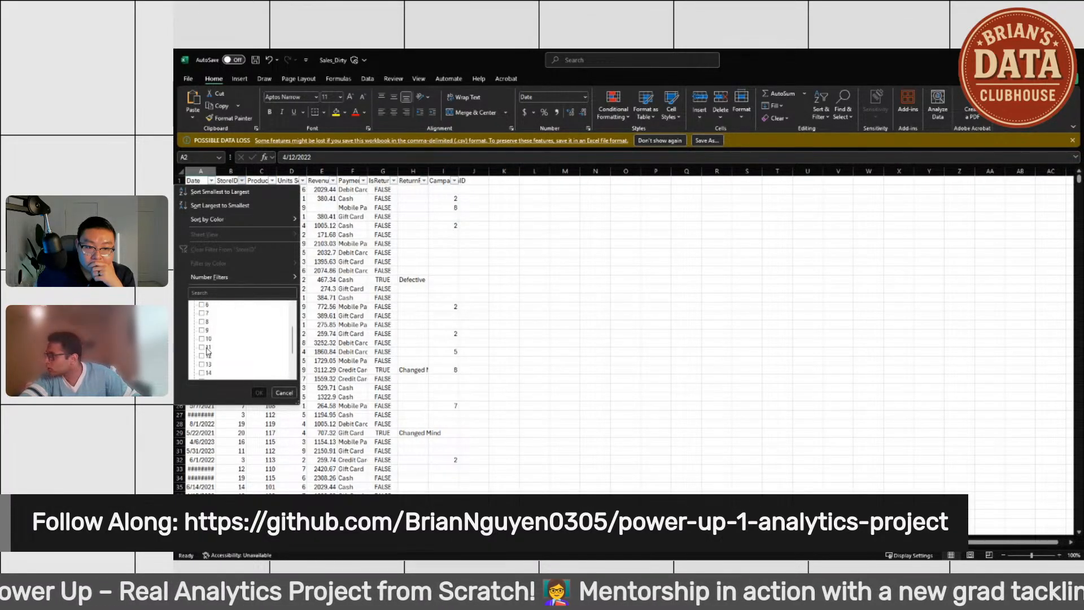
pyautogui.click(205, 347)
pyautogui.click(259, 392)
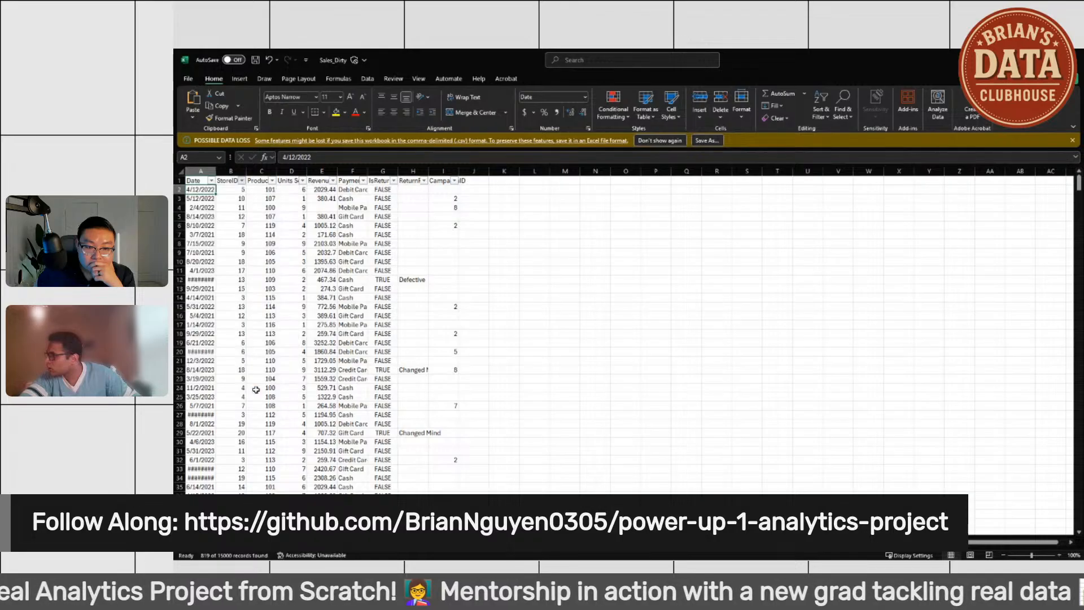
# Step: Filter the ProductID column to show only product 100
pyautogui.click(272, 181)
pyautogui.click(202, 305)
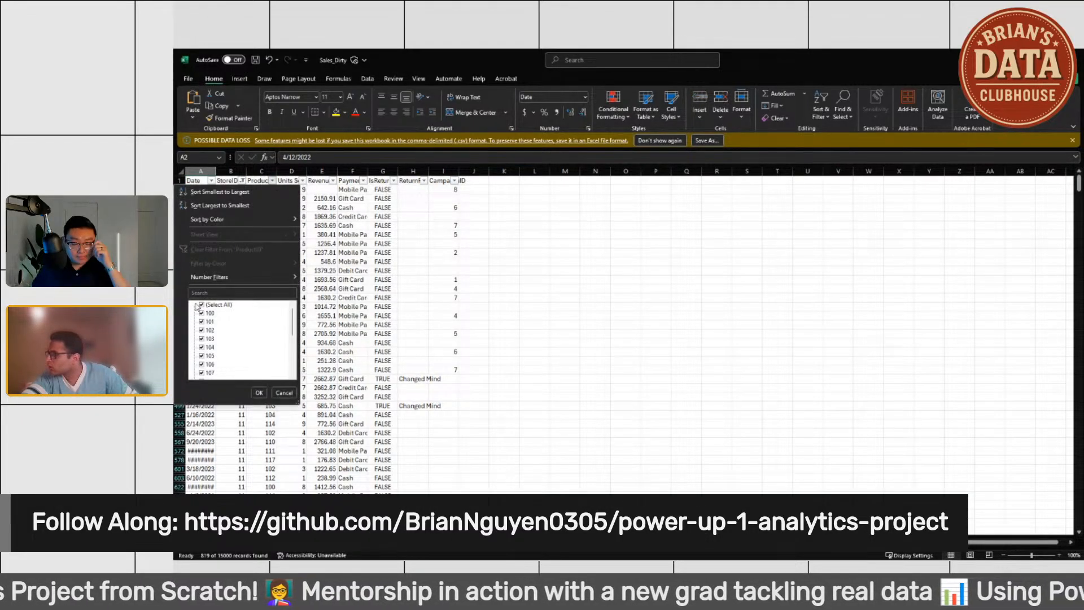
pyautogui.click(201, 313)
pyautogui.click(259, 392)
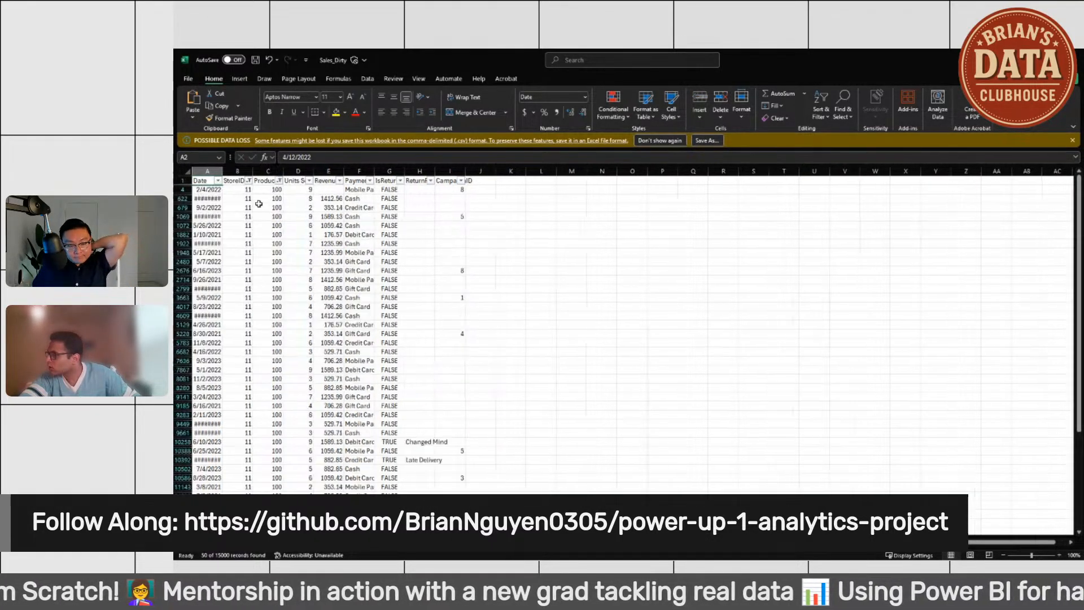
# Step: Filter the Units Sold column to show only rows with 9 units
pyautogui.click(309, 181)
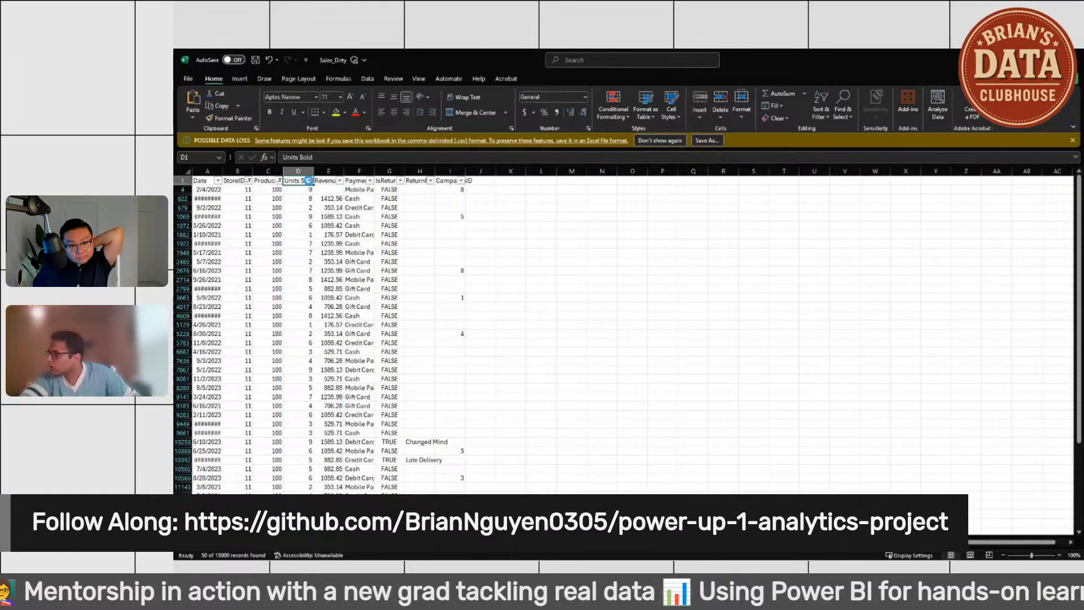
pyautogui.click(215, 305)
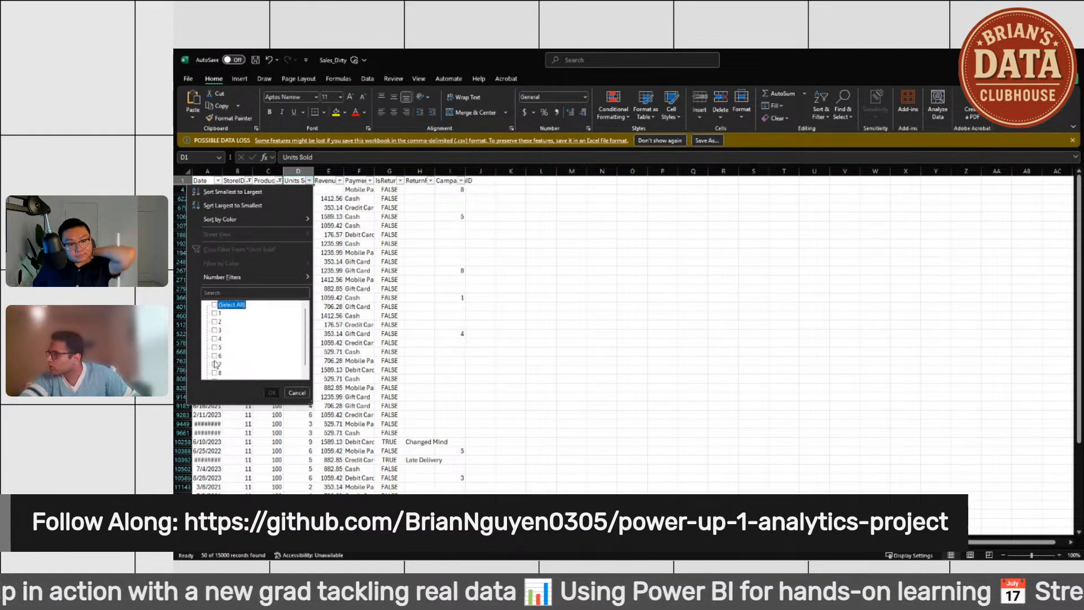
pyautogui.scroll(-1, 215, 361)
pyautogui.click(214, 372)
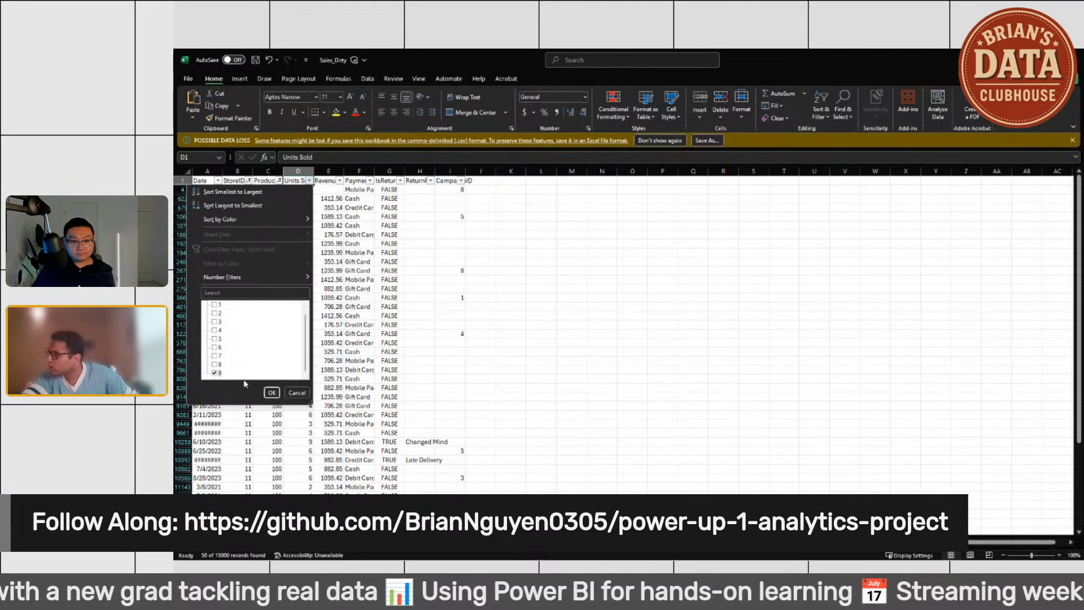
pyautogui.click(272, 392)
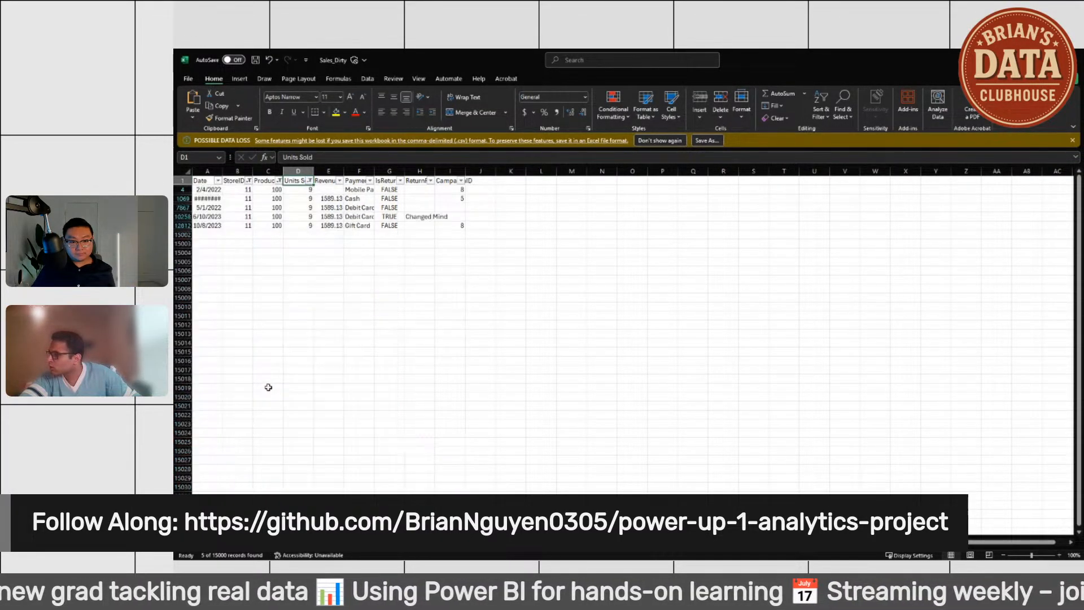
# Step: Enter 1589.3 as the missing Revenue of the 2/4/2022 sale and save the CSV
pyautogui.click(325, 191)
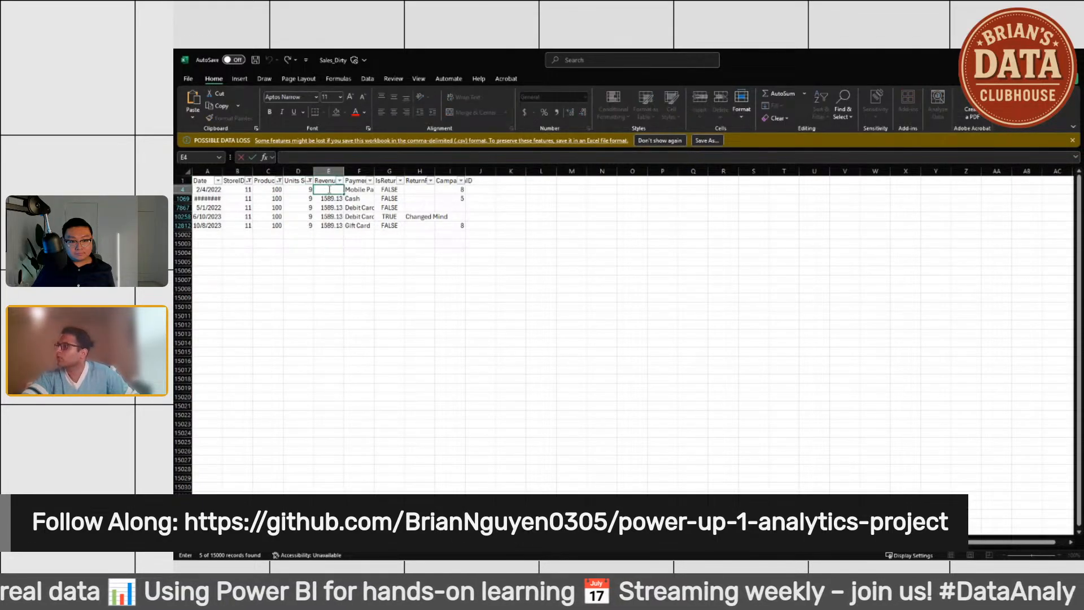
pyautogui.write('589.3')
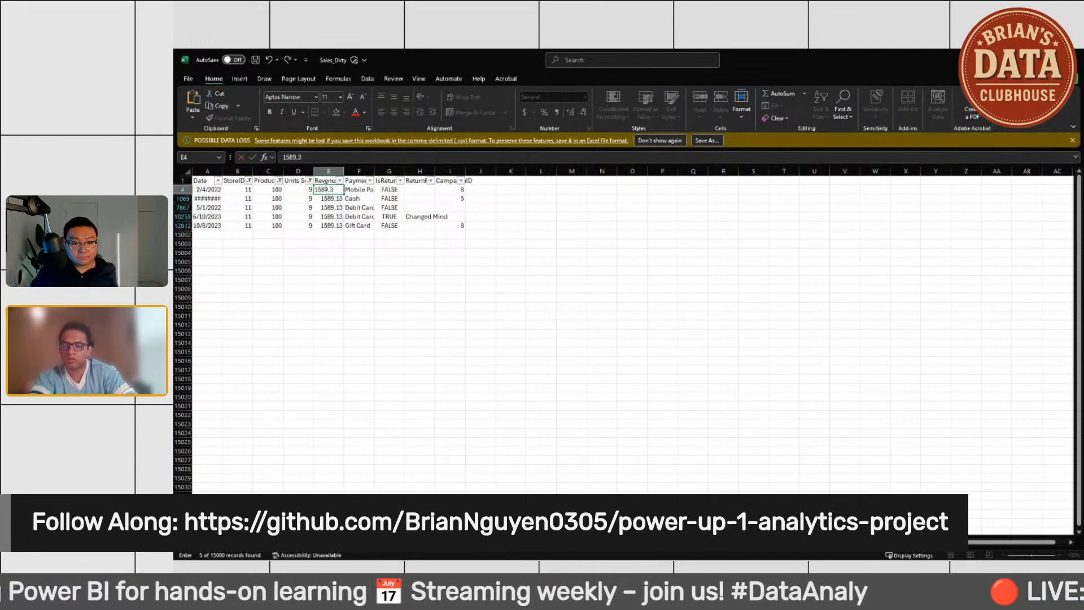
pyautogui.click(590, 333)
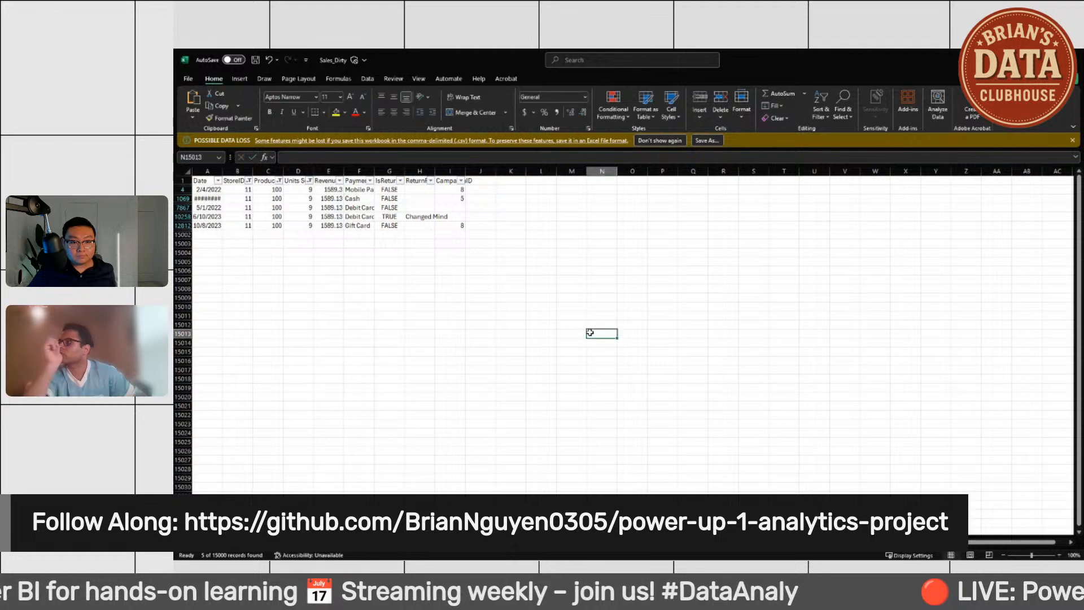
pyautogui.hotkey('ctrl', 's')
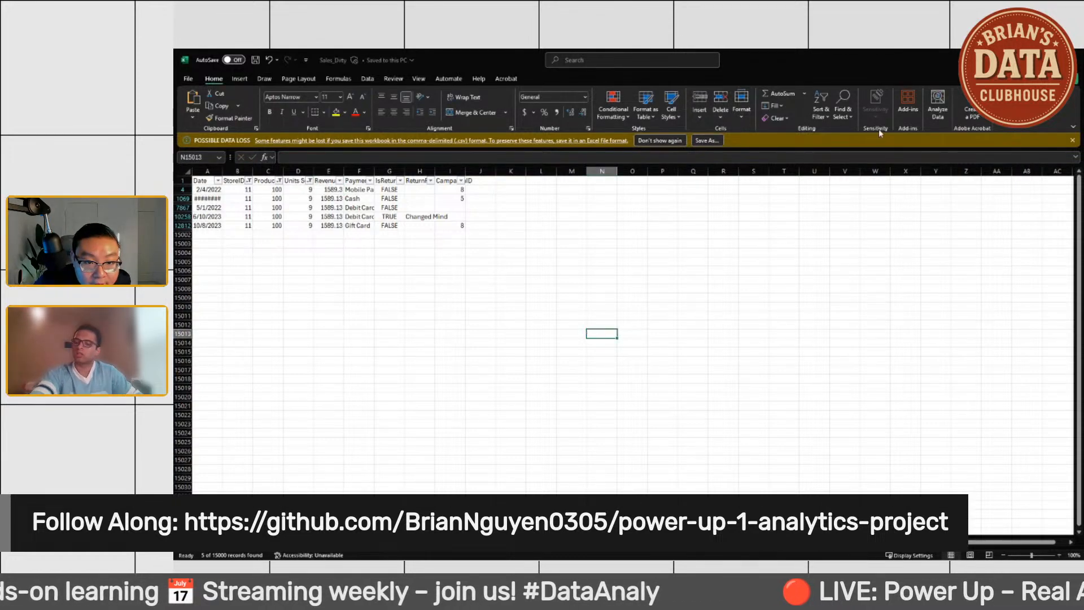
# Step: Correct the Revenue of the 2/4/2022 sale to 1589.13 and save the CSV
pyautogui.click(337, 190)
pyautogui.doubleClick(338, 190)
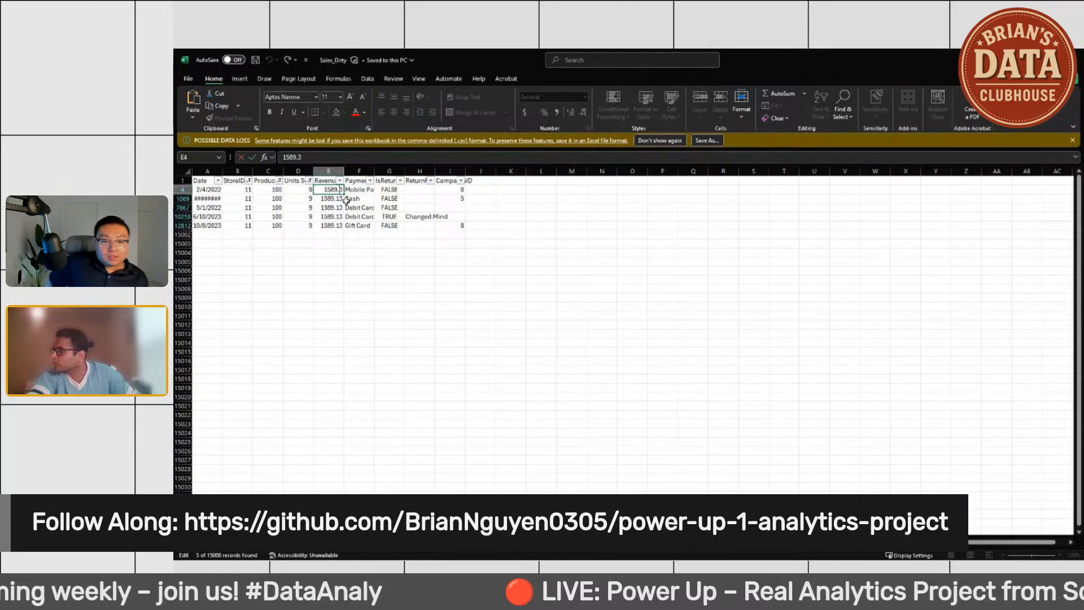
pyautogui.write('1')
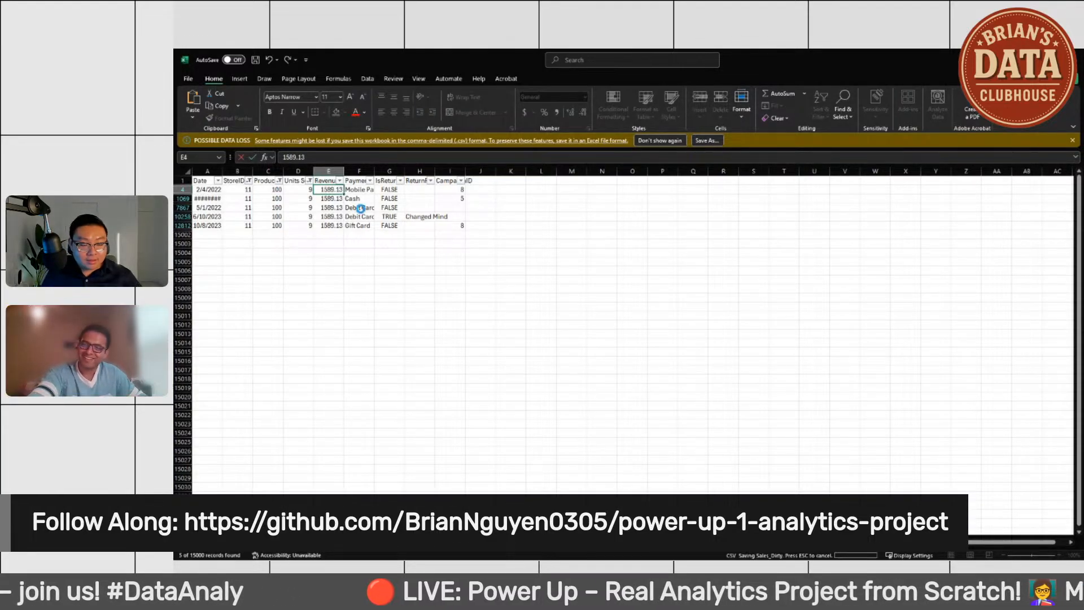
pyautogui.click(423, 335)
pyautogui.click(603, 333)
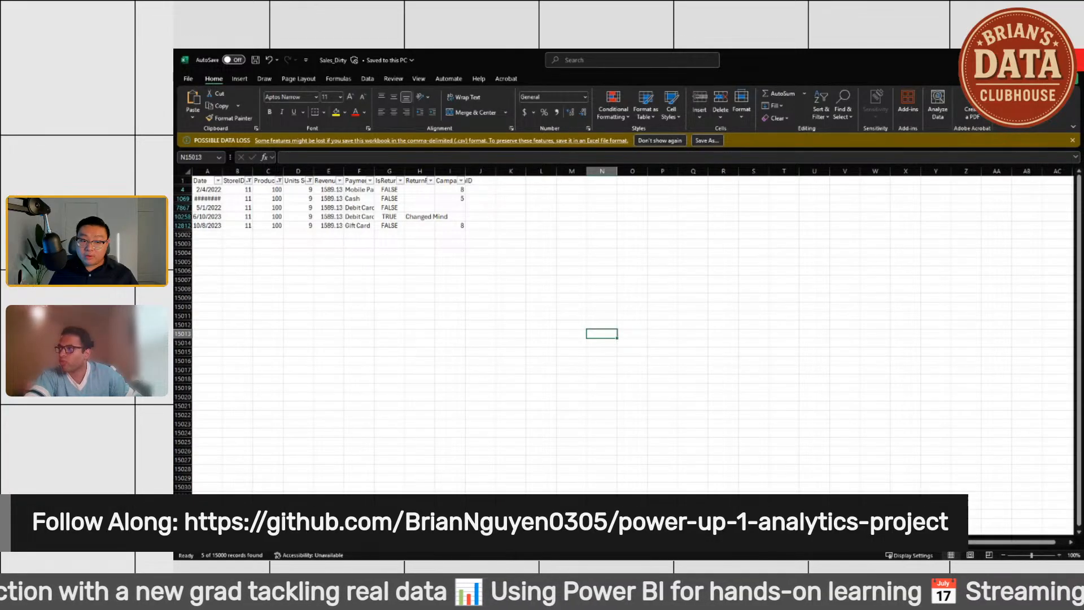
# Step: Close the CSV, switch back to the Power Query Editor, refresh the Sales_Dirty preview and check the Revenue in row 3
pyautogui.click(1072, 59)
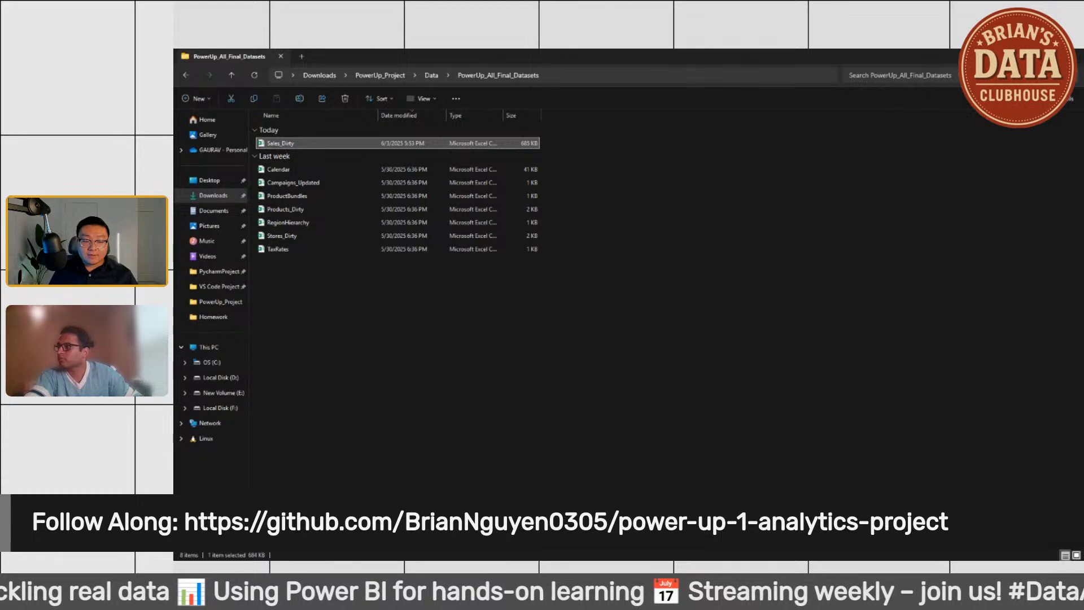
pyautogui.hotkey('alt', 'Tab')
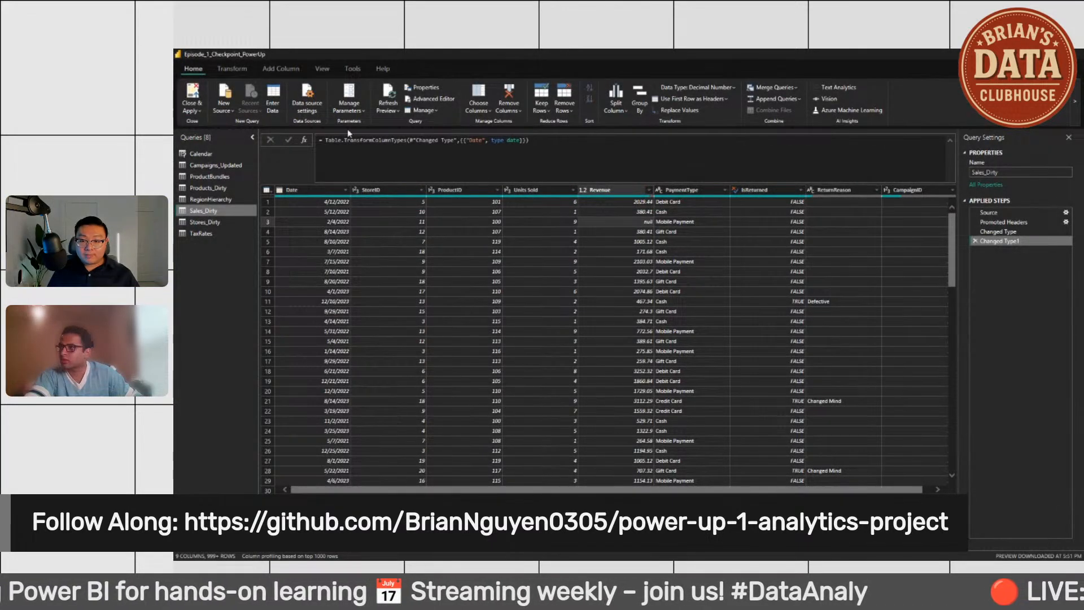
pyautogui.click(394, 95)
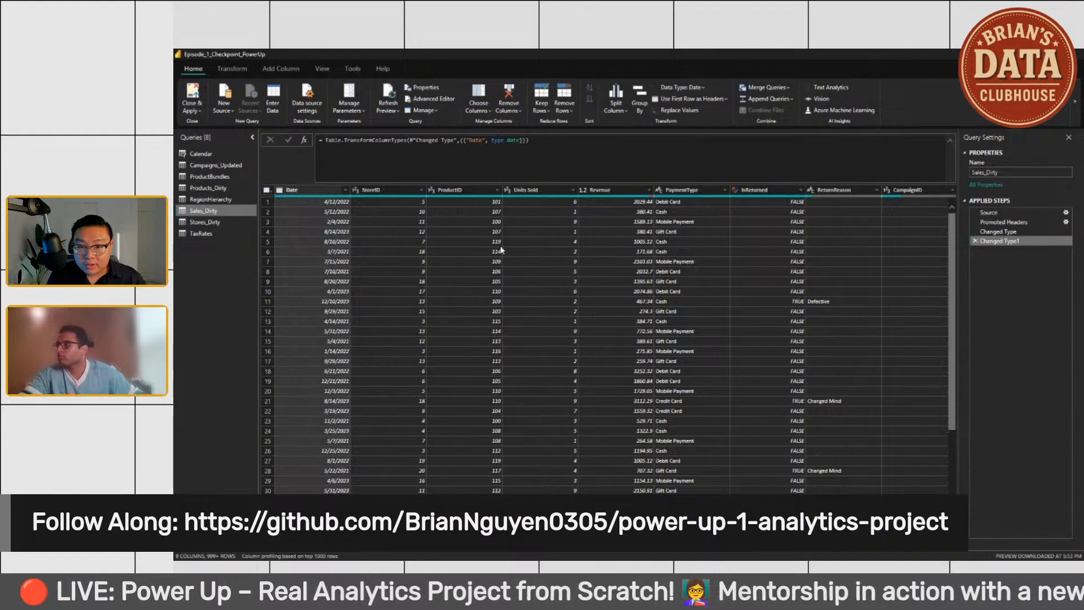
pyautogui.click(624, 222)
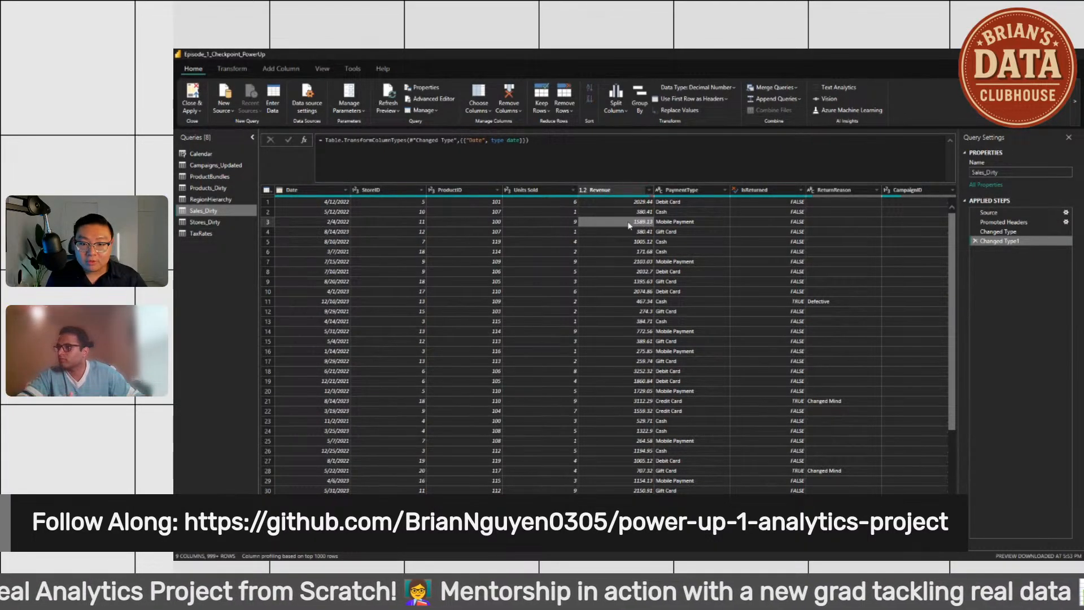
# Step: Look through the refreshed Sales_Dirty rows and examine the ReturnReason and CampaignID columns for missing values
pyautogui.scroll(-5, 622, 350)
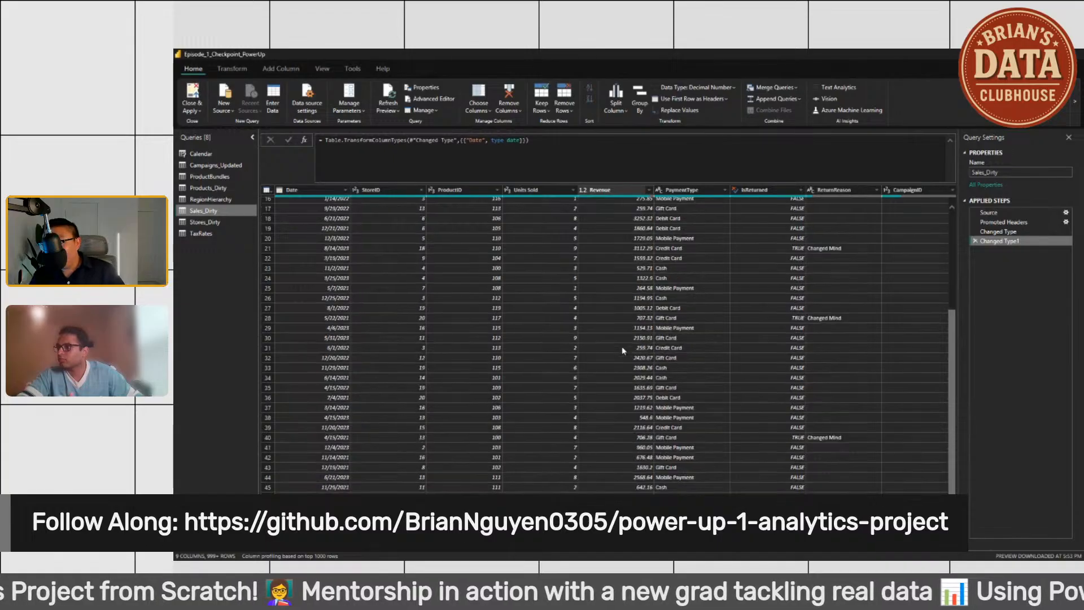
pyautogui.scroll(5, 623, 350)
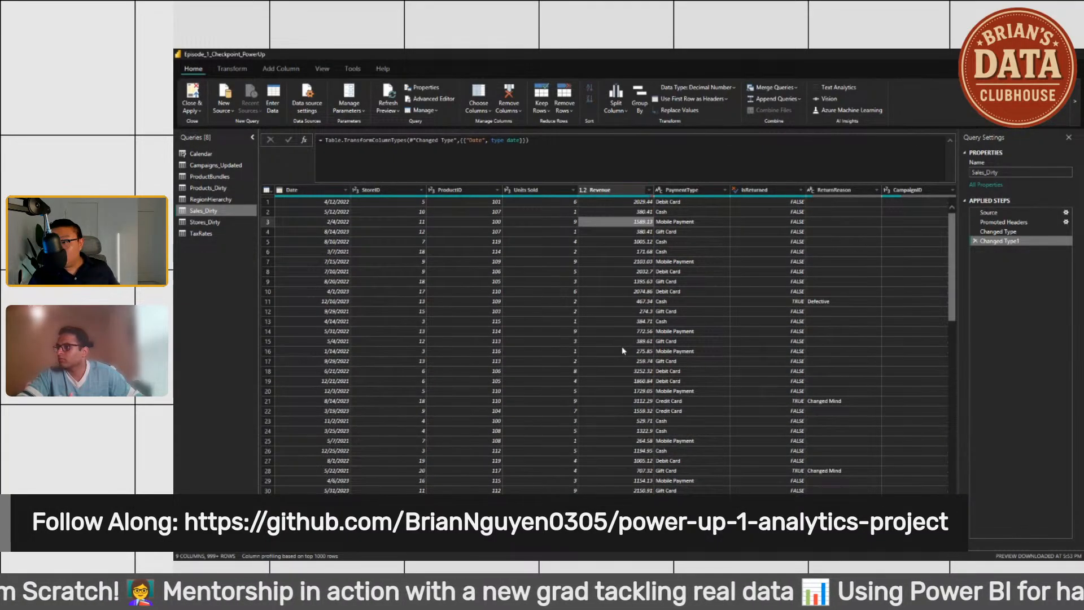
pyautogui.click(852, 200)
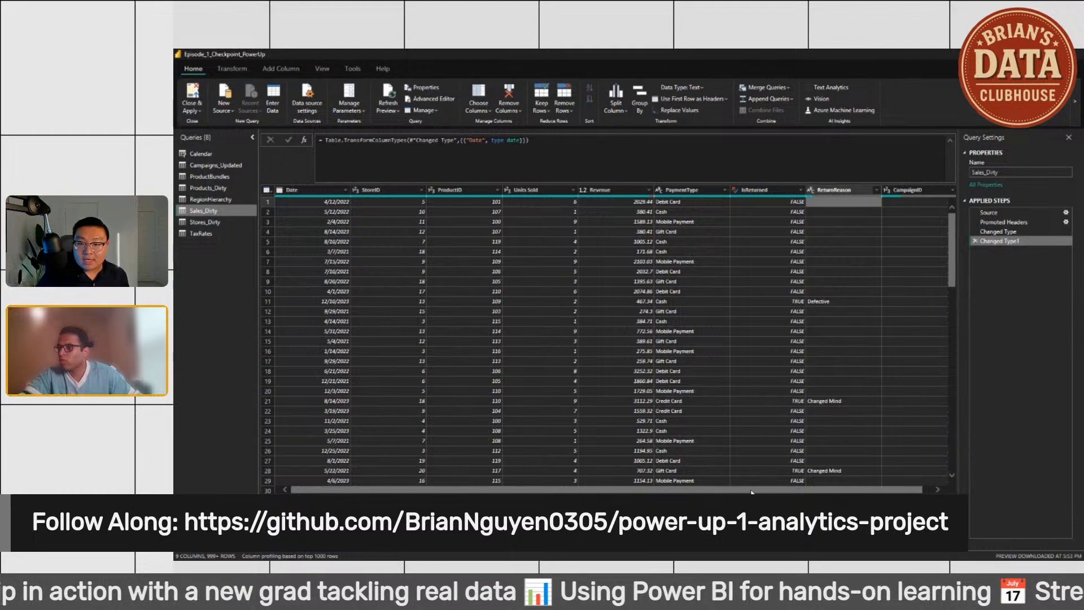
pyautogui.hscroll(1, 868, 488)
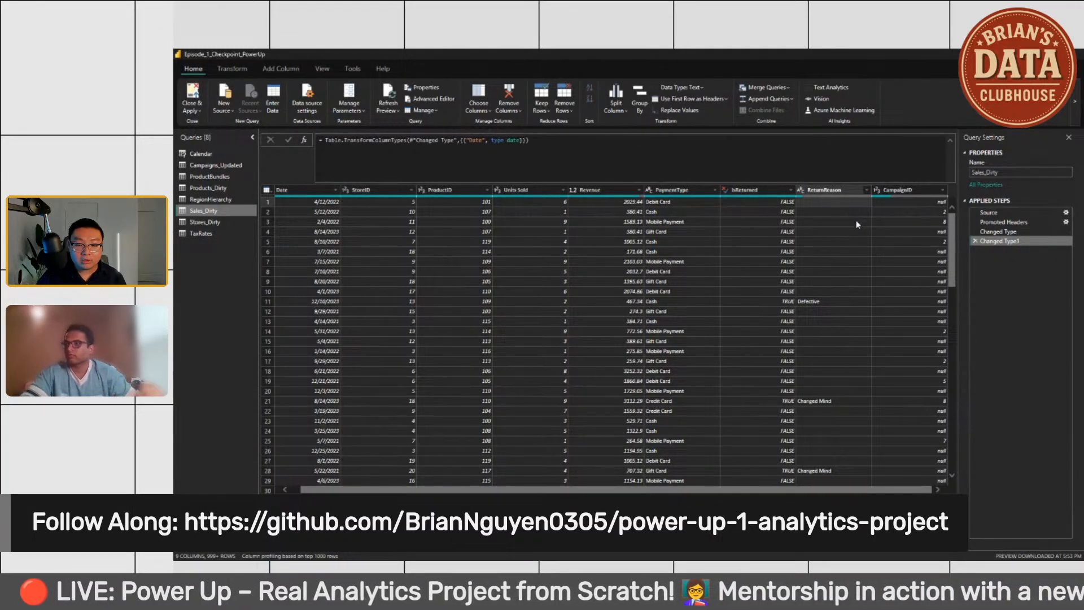
# Step: Filter ReturnReason to blank values only and check which values the IsReturned column contains for those rows
pyautogui.click(867, 190)
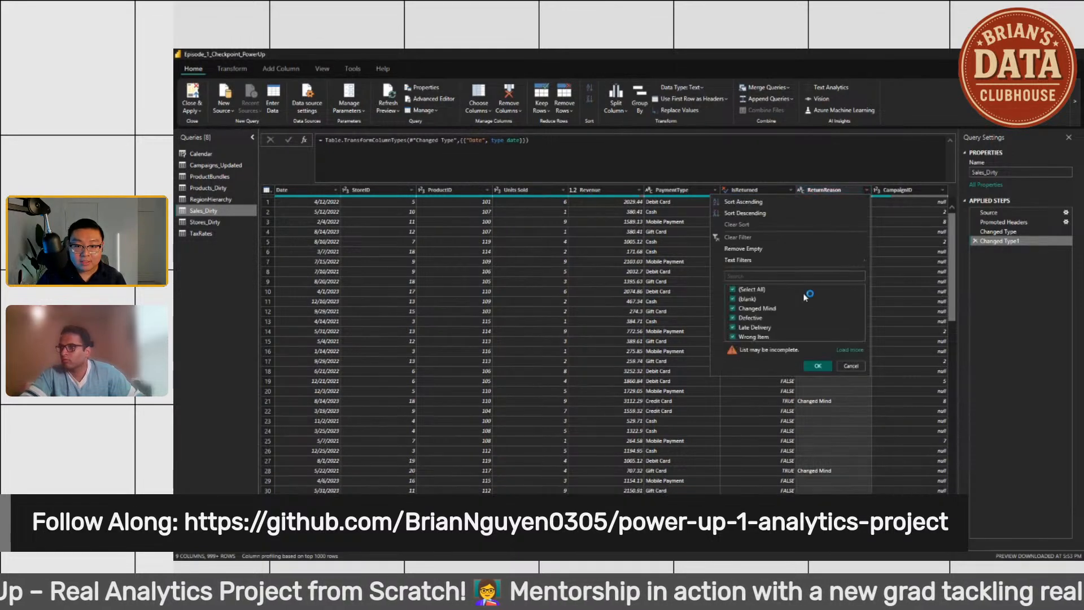
pyautogui.click(734, 289)
pyautogui.click(734, 299)
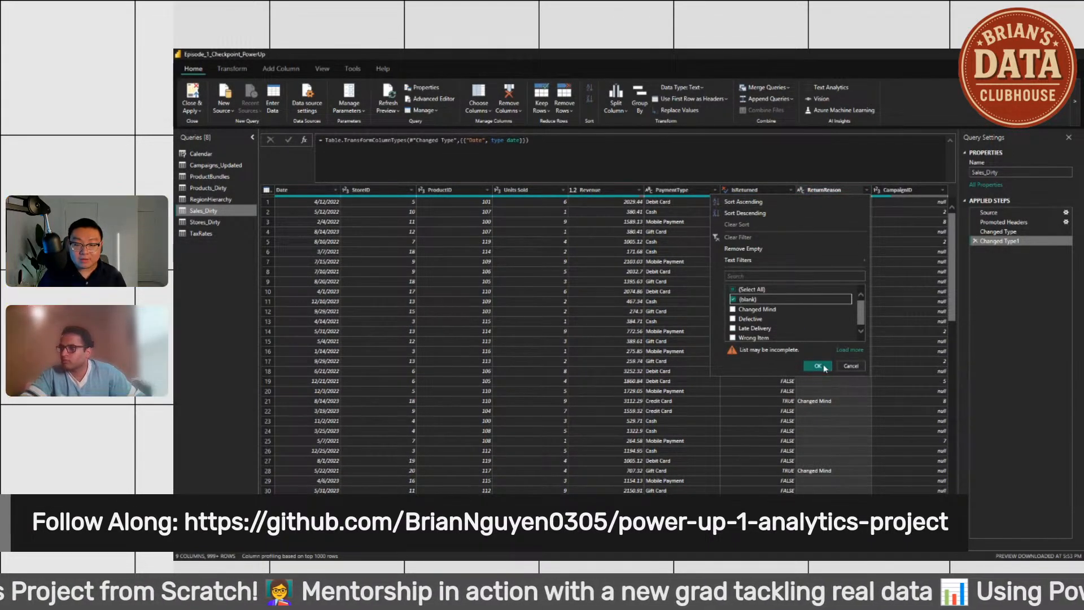
pyautogui.click(828, 367)
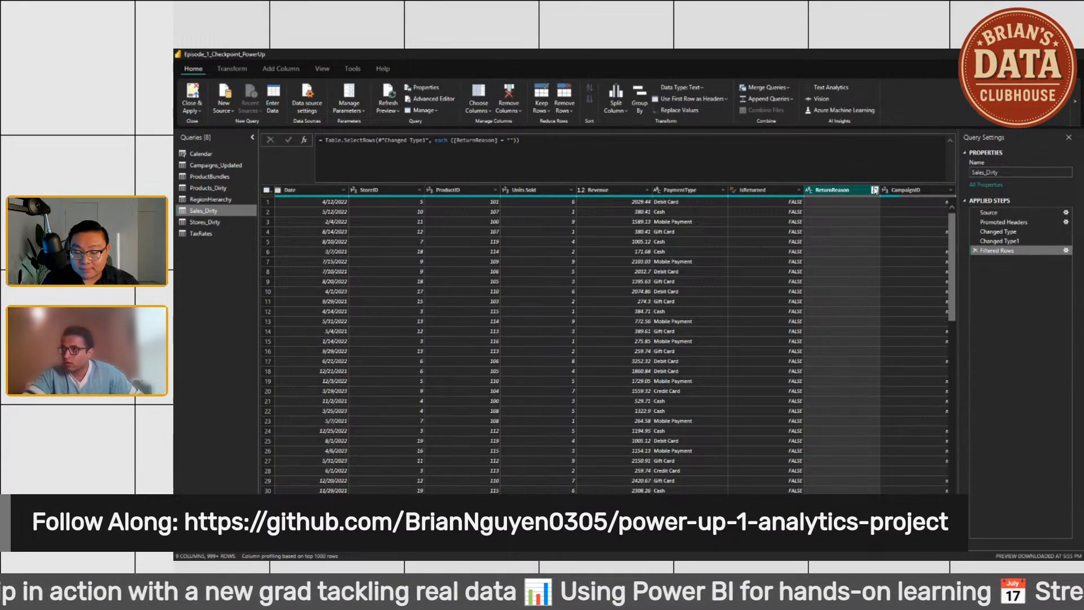
pyautogui.click(798, 191)
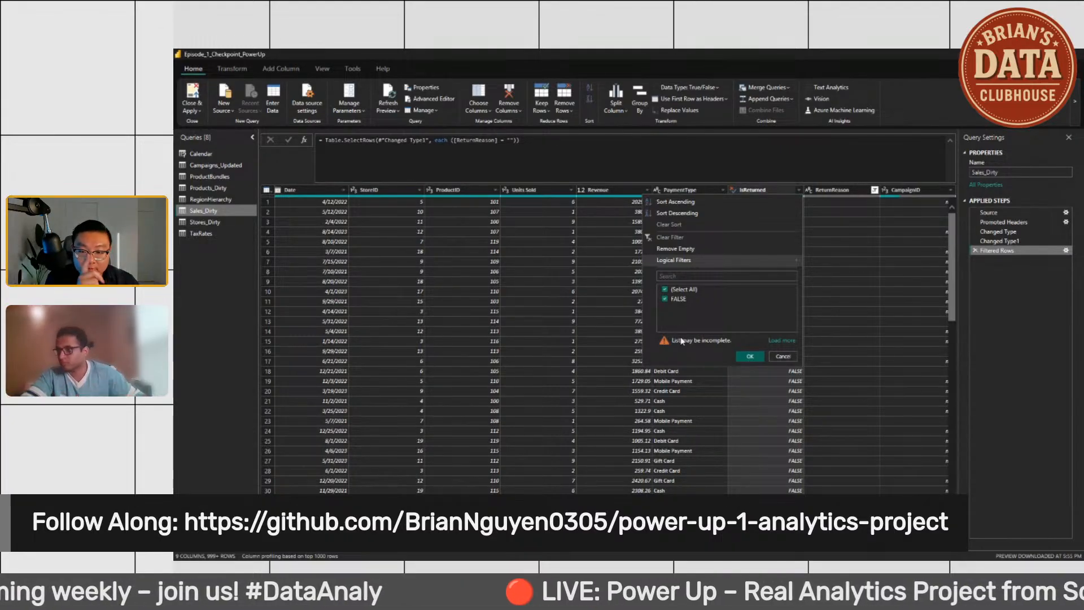
pyautogui.click(745, 358)
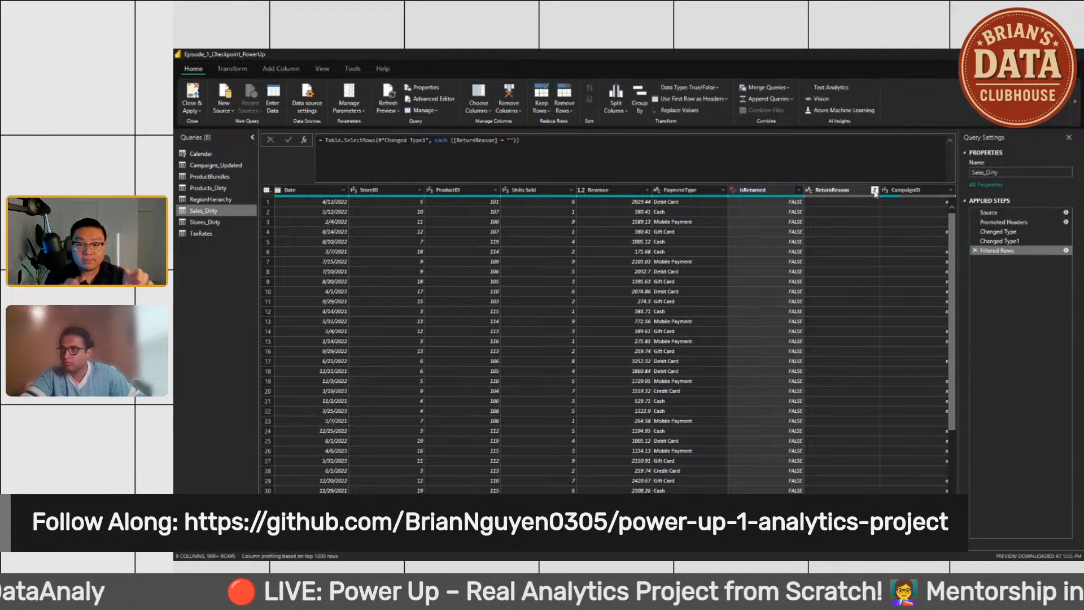
# Step: Reselect all ReturnReason values in the filter and compare the unfiltered rows with the IsReturned column
pyautogui.click(875, 190)
pyautogui.click(746, 299)
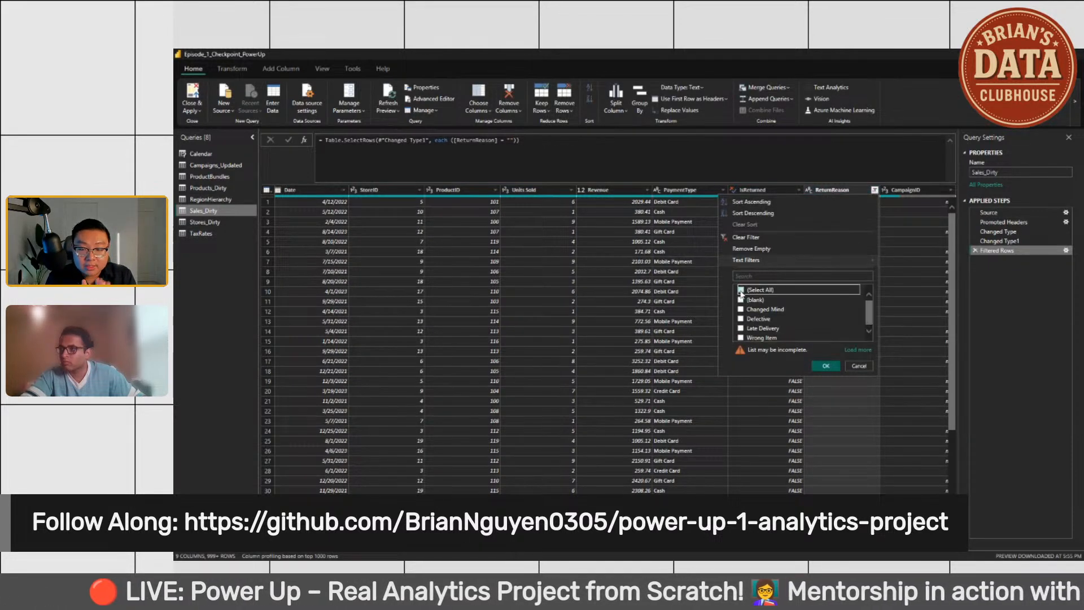
pyautogui.click(825, 366)
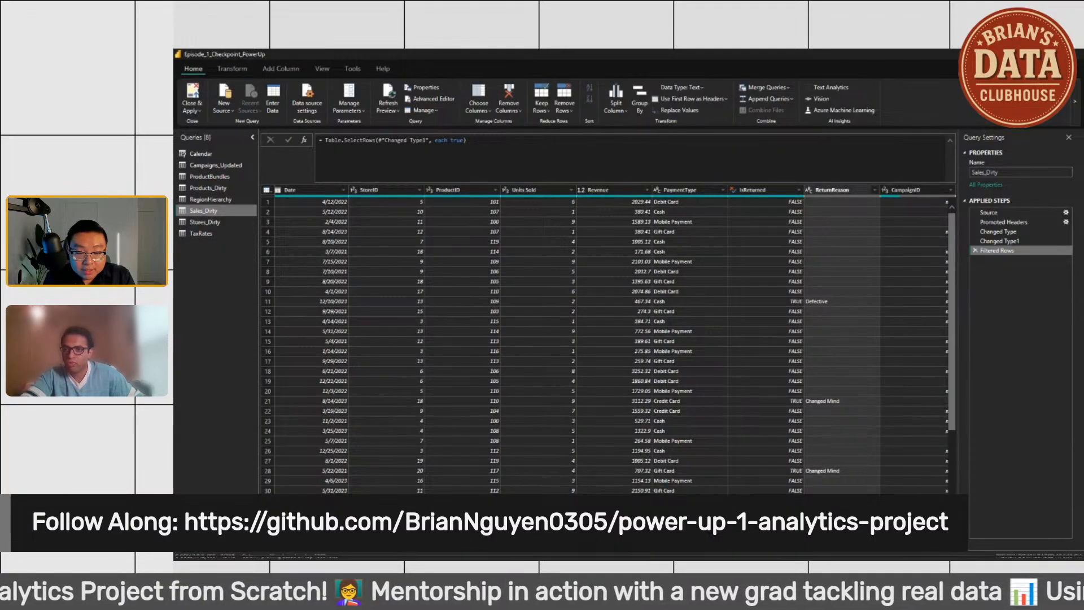
pyautogui.moveTo(782, 554)
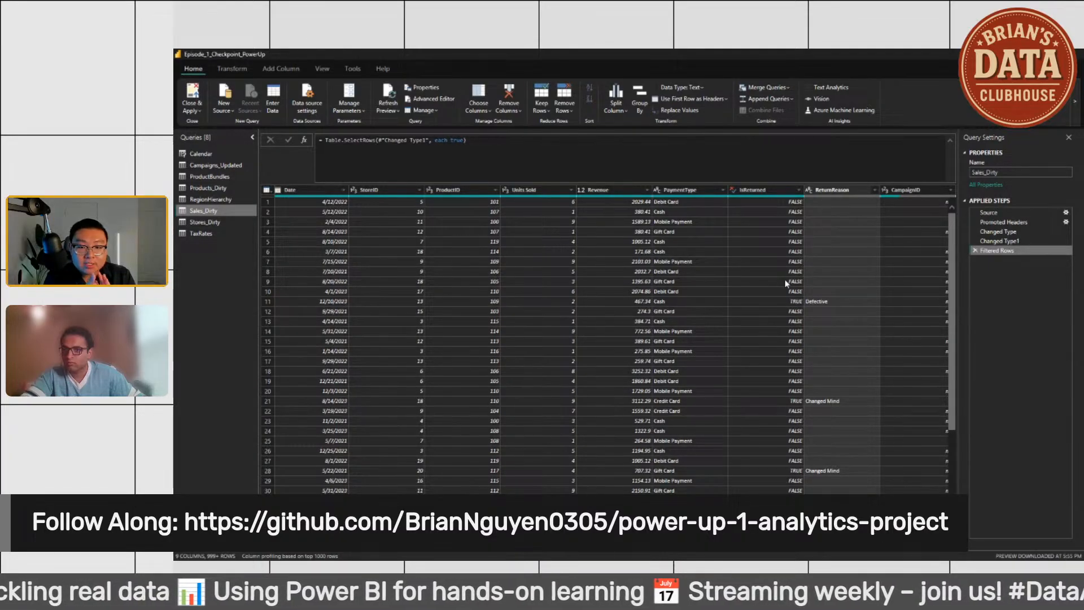
pyautogui.click(799, 192)
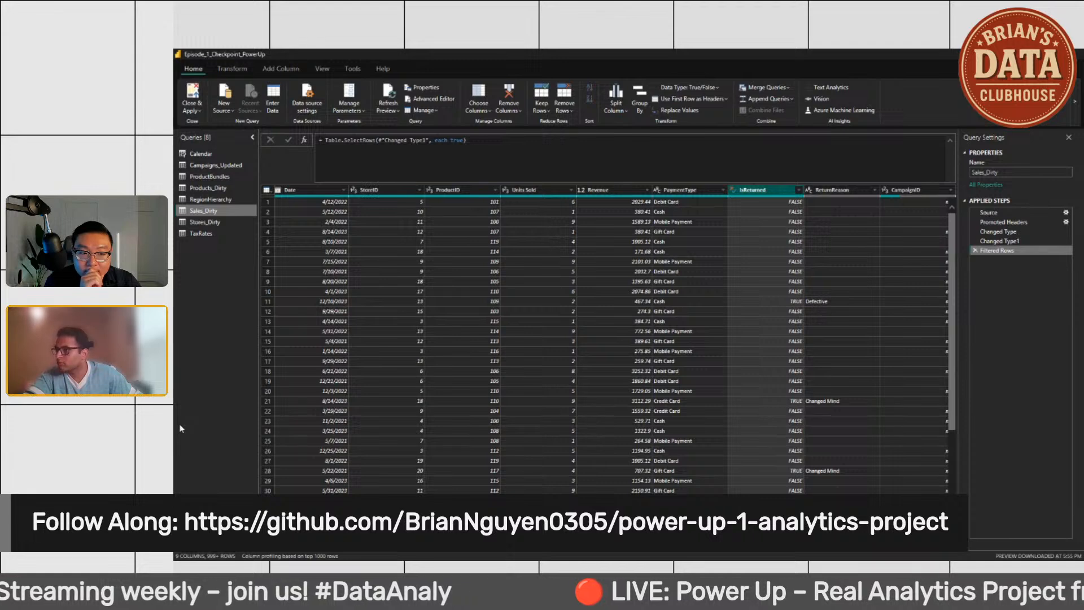
# Step: Load the complete ReturnReason value list, filter it to blanks only, and check the fully loaded IsReturned values
pyautogui.click(875, 190)
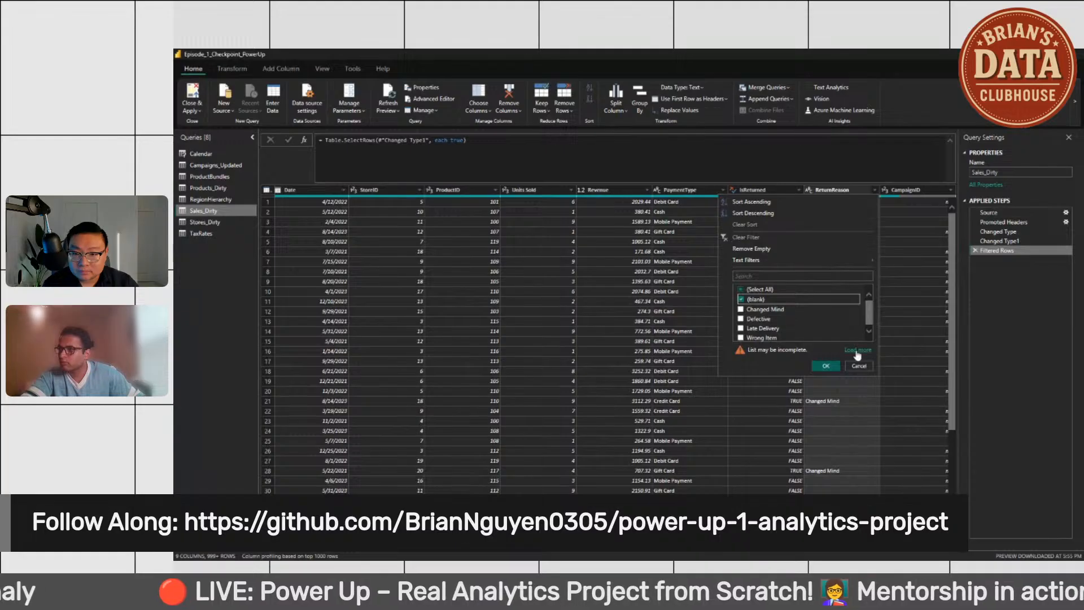
pyautogui.click(856, 350)
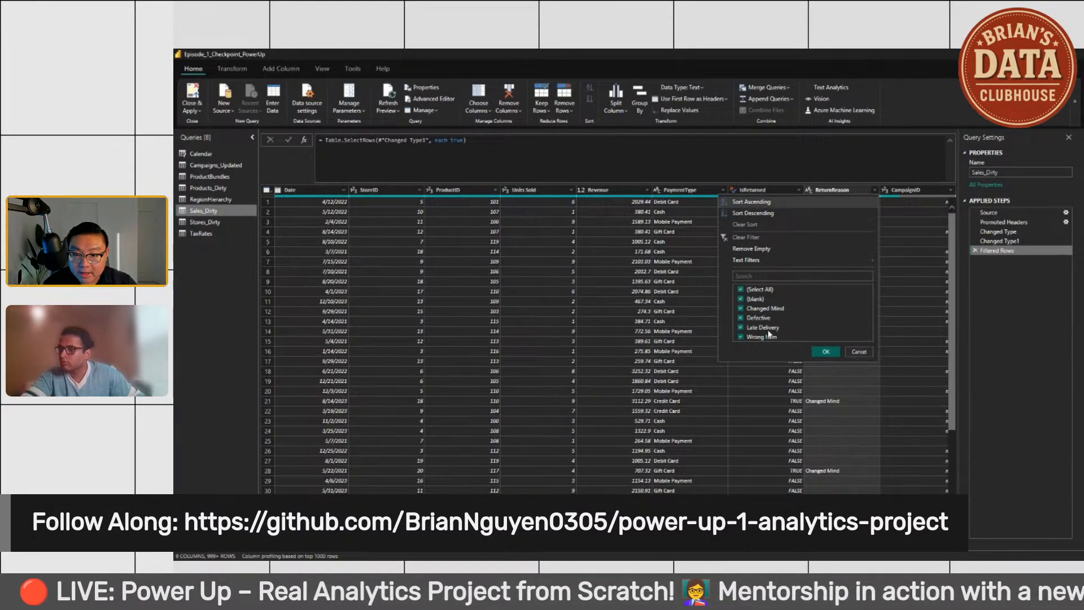
pyautogui.click(740, 289)
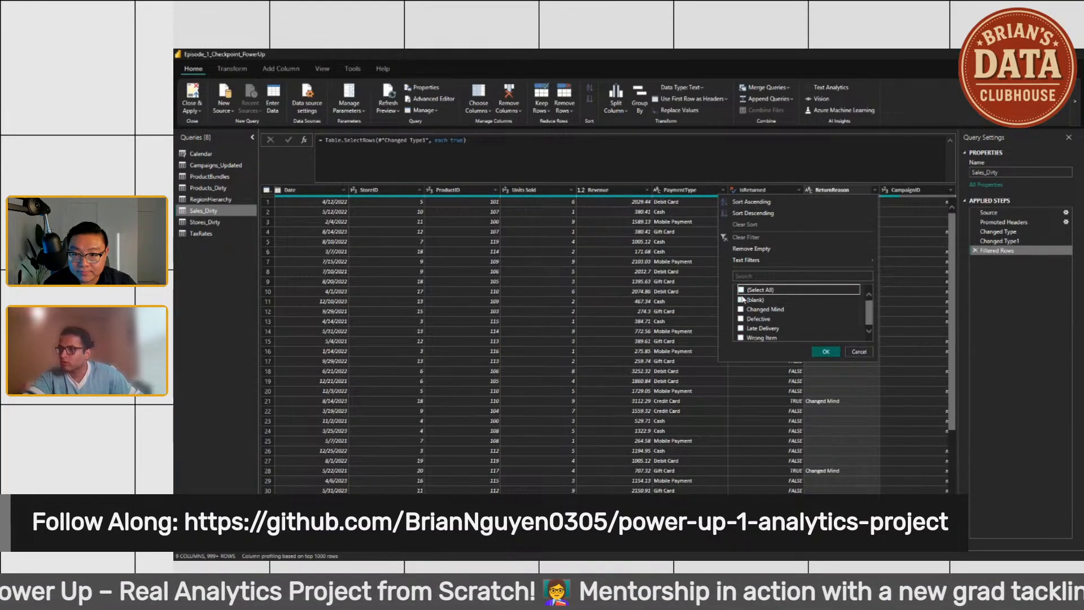
pyautogui.click(741, 298)
pyautogui.click(816, 351)
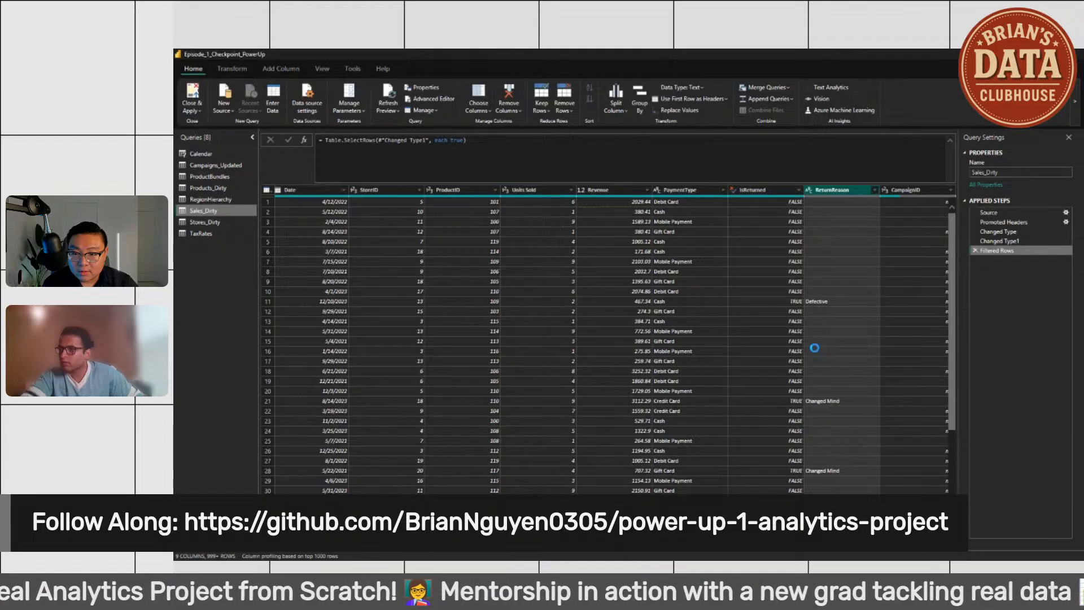
pyautogui.click(798, 190)
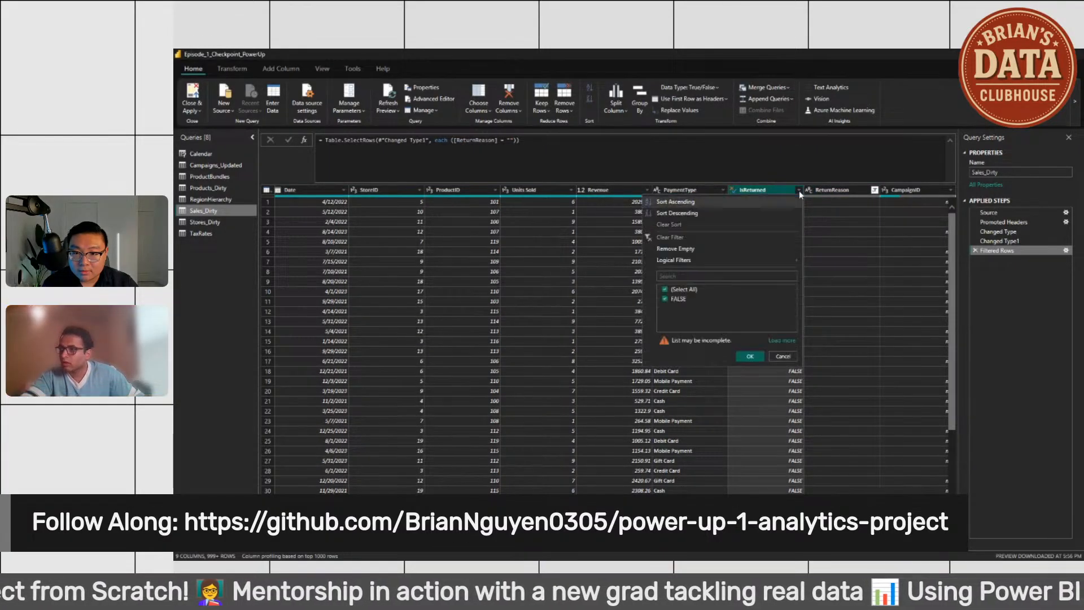
pyautogui.click(781, 341)
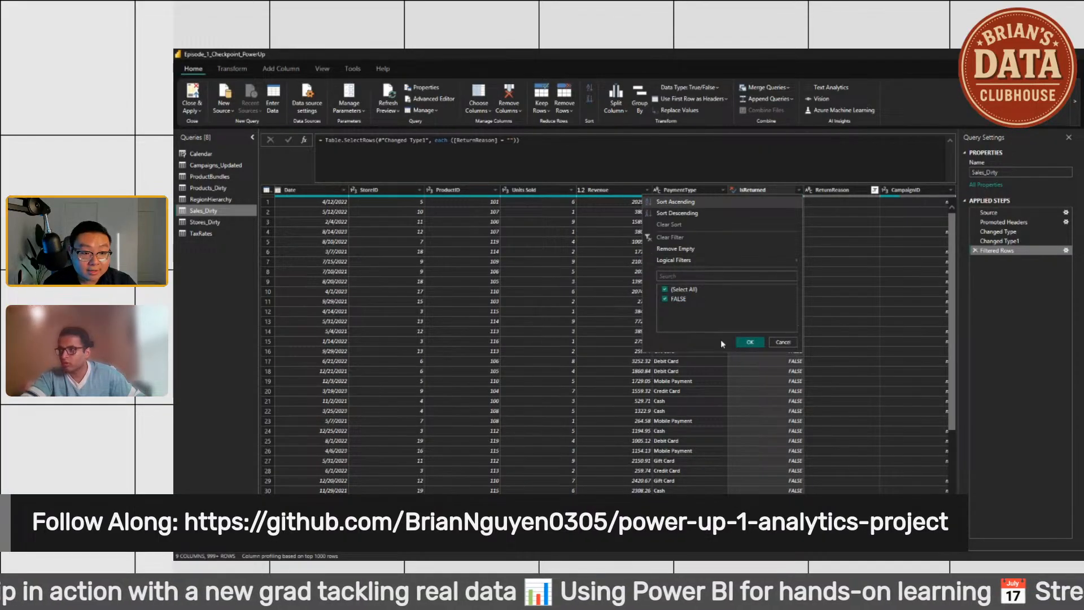
pyautogui.click(749, 342)
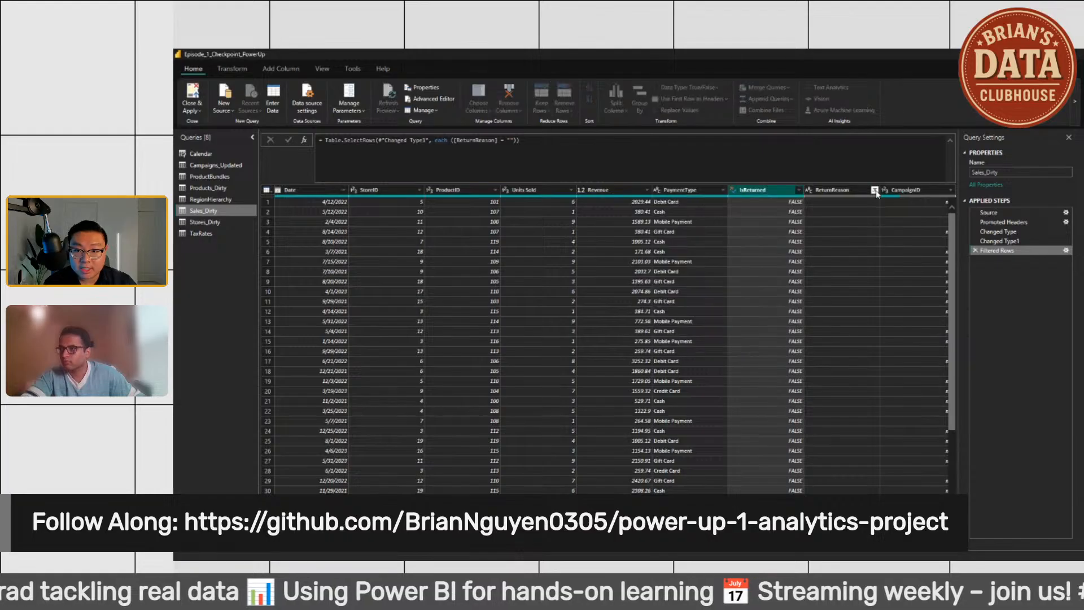
# Step: Remove the blanks-only restriction from ReturnReason by including all of its values again
pyautogui.click(877, 193)
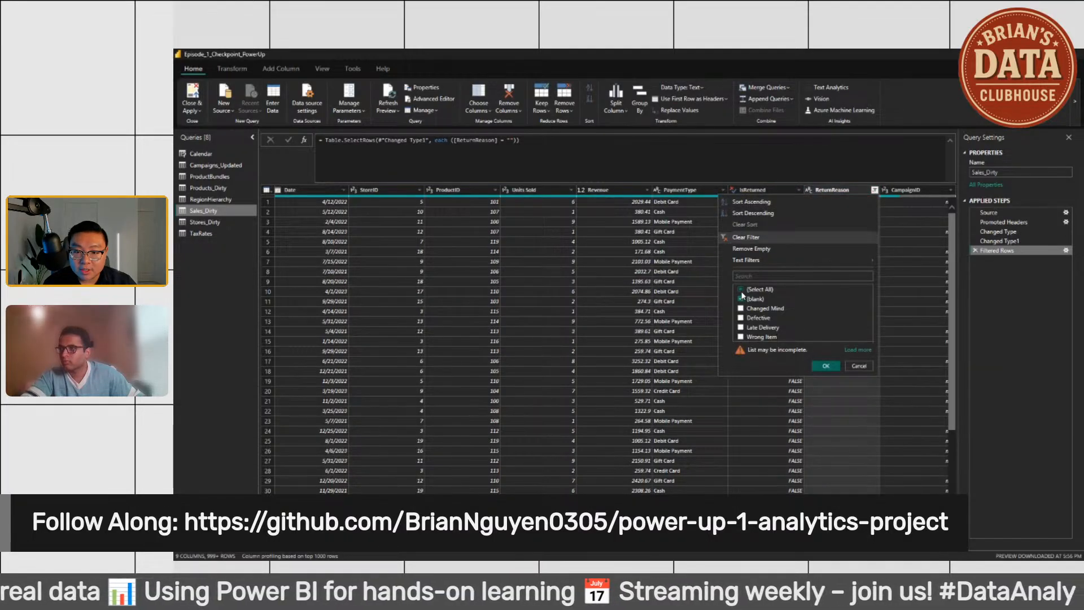
pyautogui.click(741, 290)
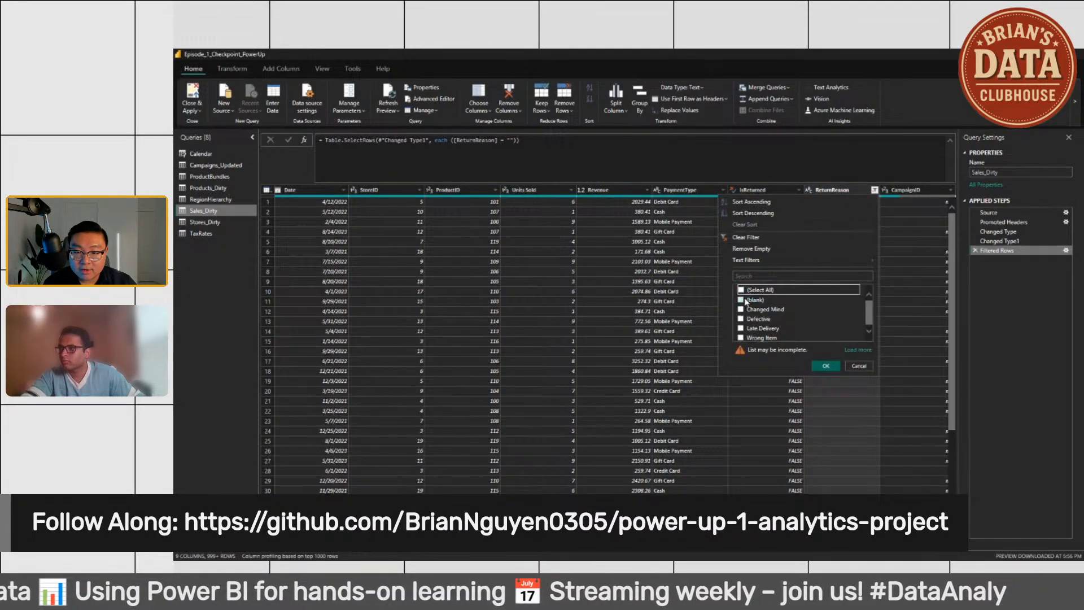
pyautogui.click(825, 366)
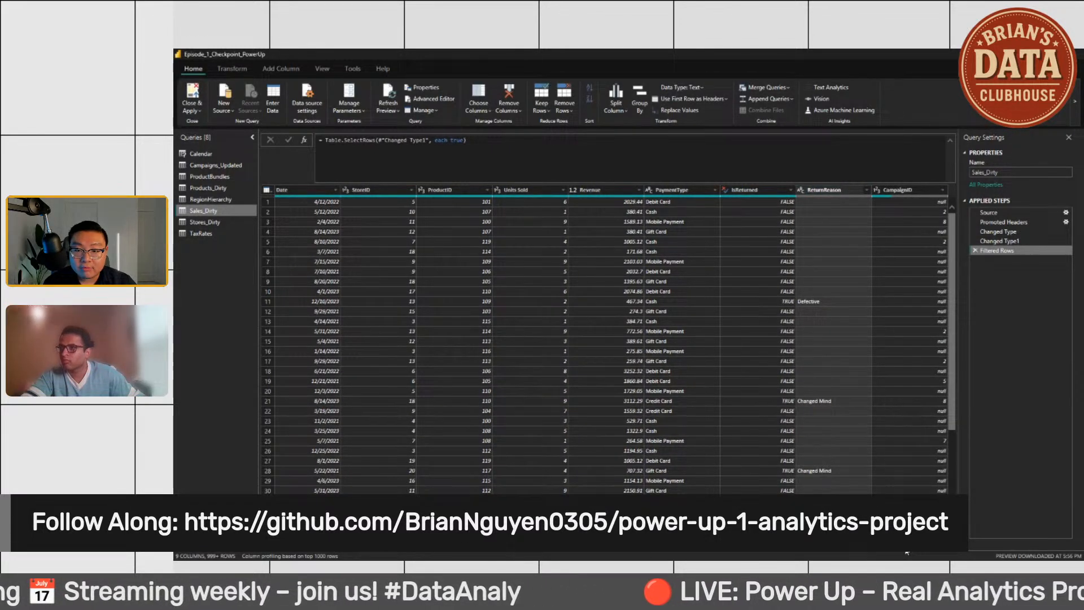
# Step: Filter the blank values out of ReturnReason so that only rows with a stated reason are kept
pyautogui.click(866, 192)
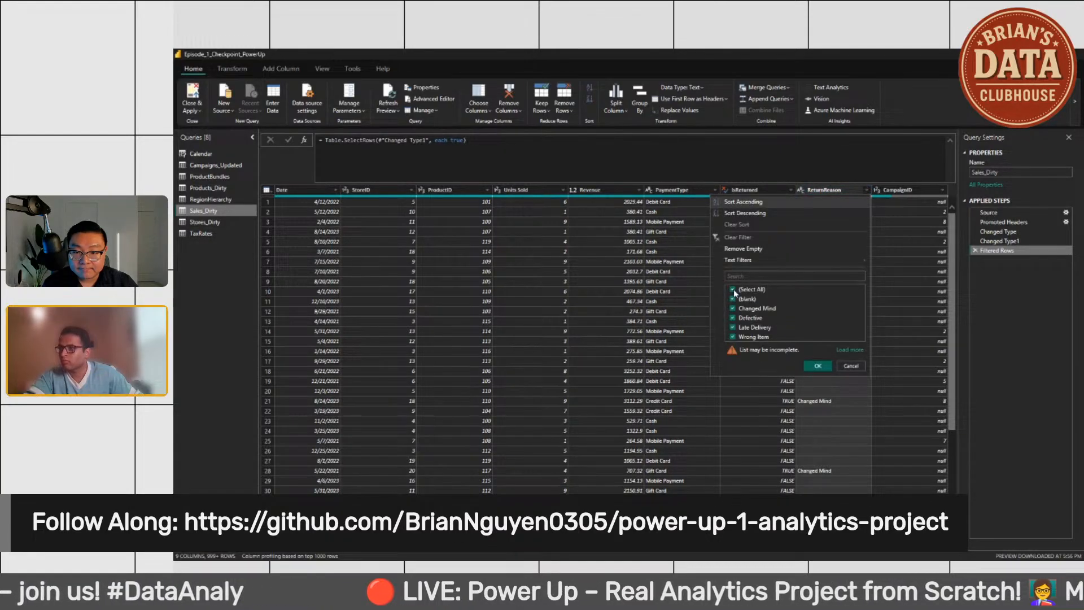
pyautogui.click(733, 289)
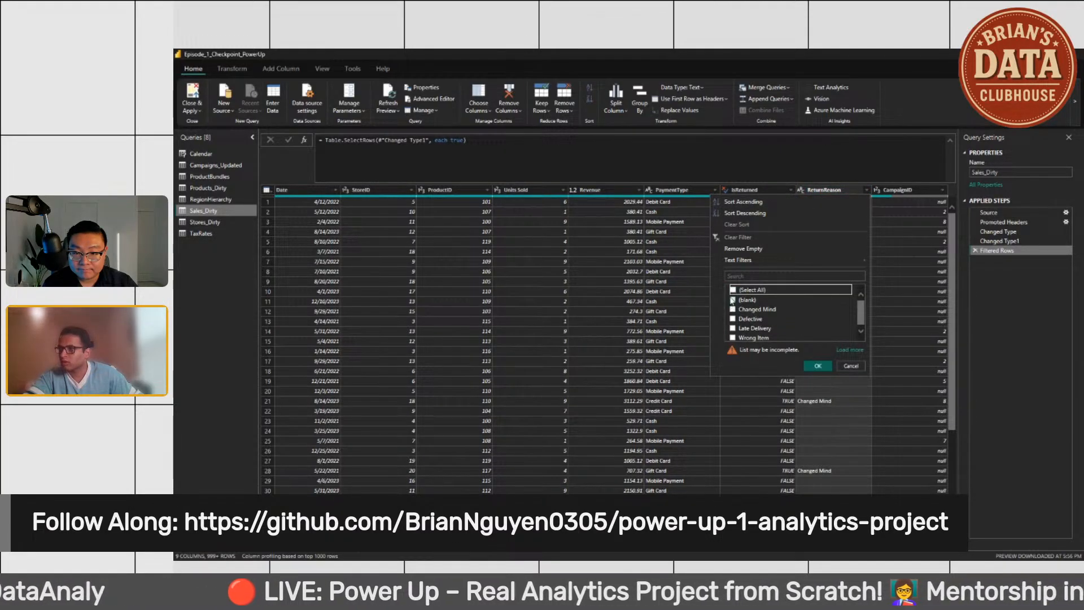
pyautogui.click(732, 289)
pyautogui.click(748, 300)
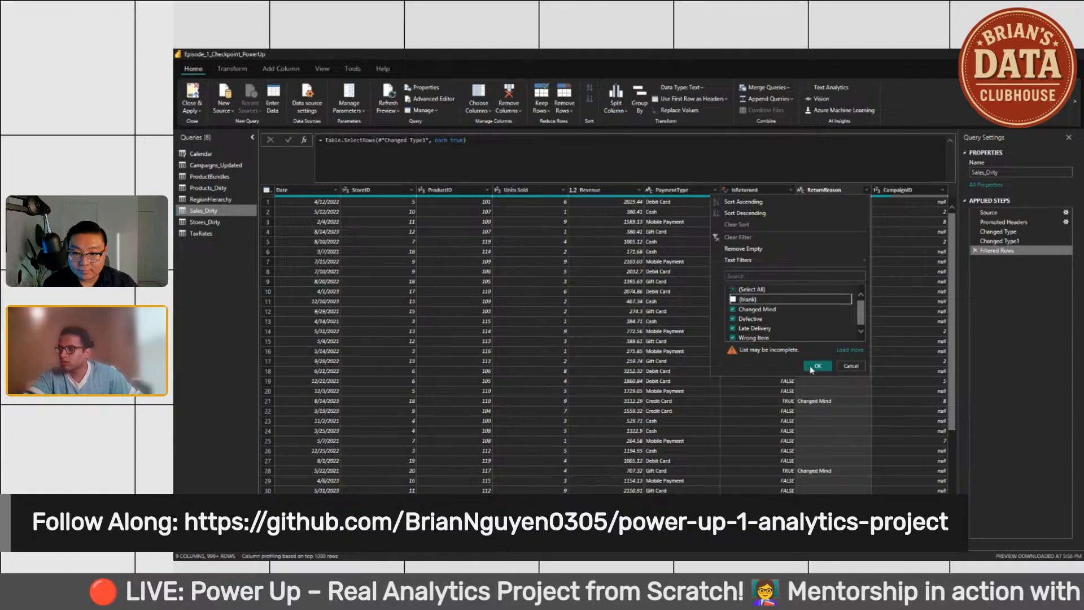
pyautogui.click(817, 365)
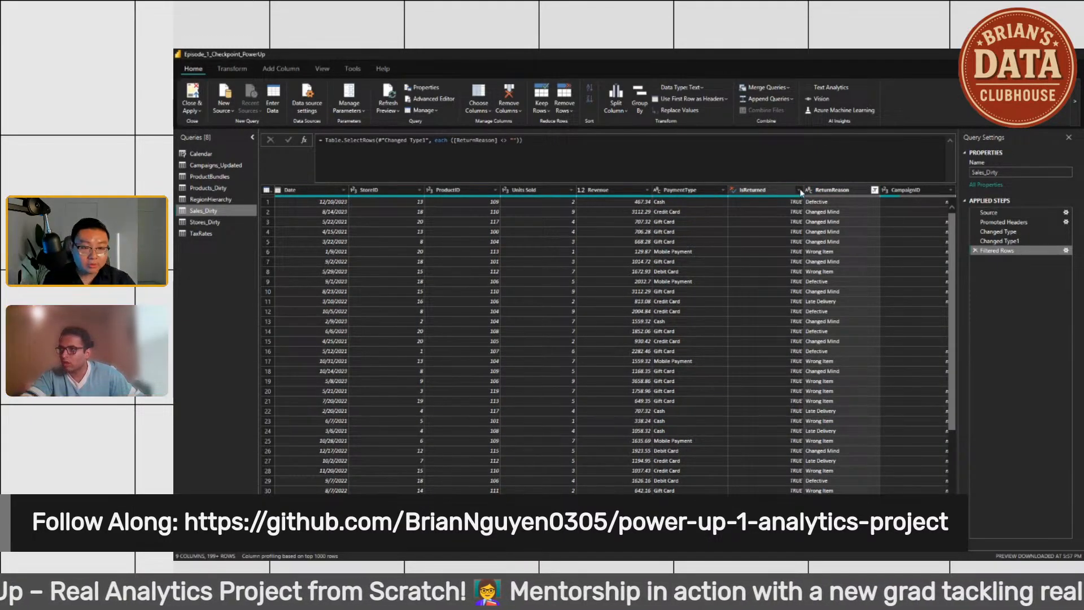
# Step: Load the complete value lists of ReturnReason and IsReturned and check which values occur in the filtered rows
pyautogui.click(874, 189)
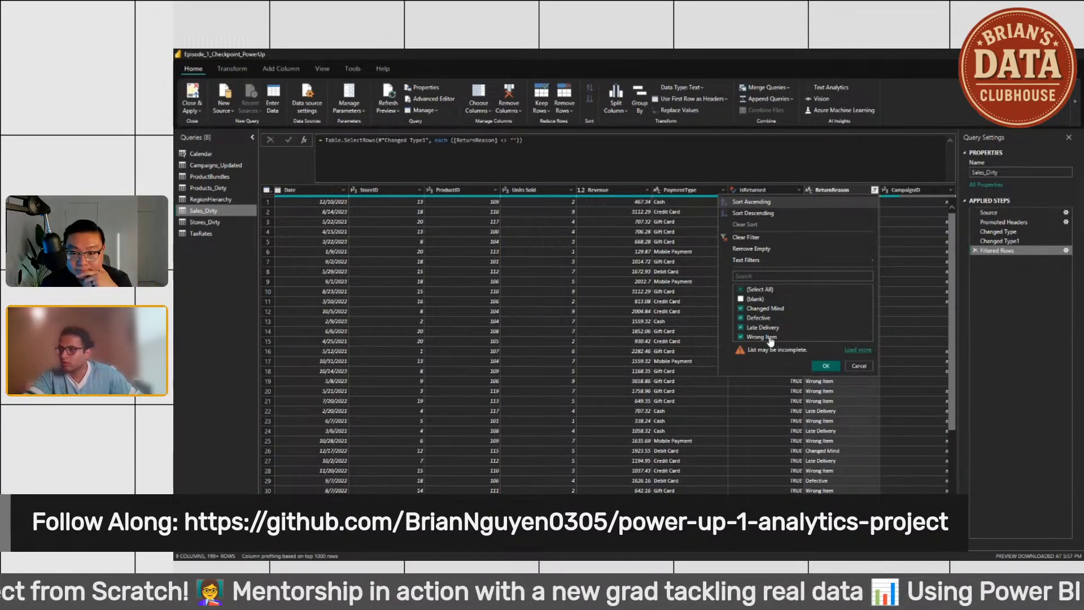
pyautogui.click(857, 349)
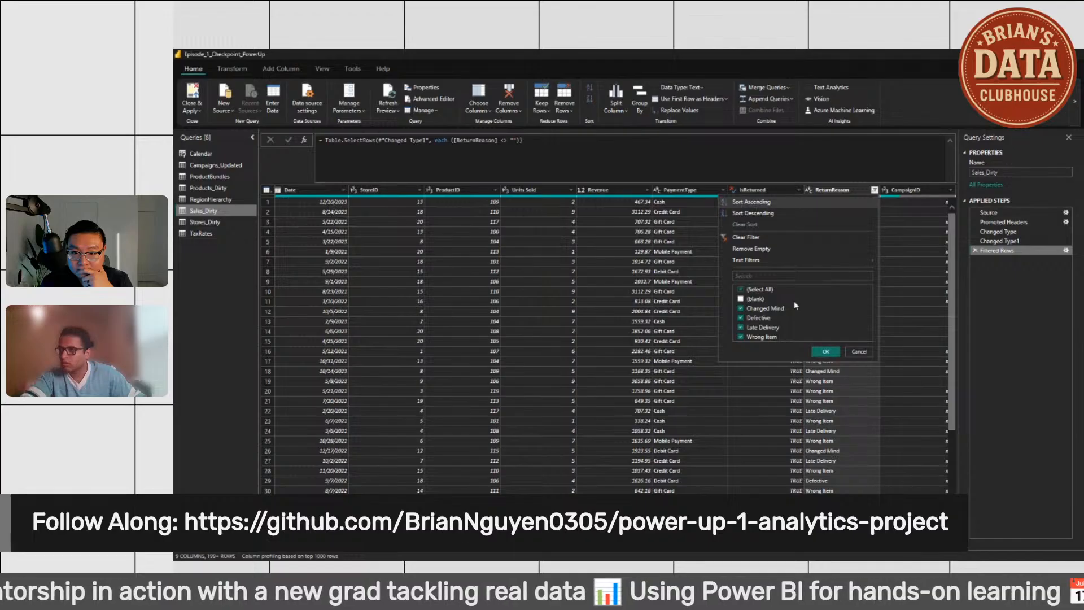
pyautogui.click(825, 351)
pyautogui.click(798, 190)
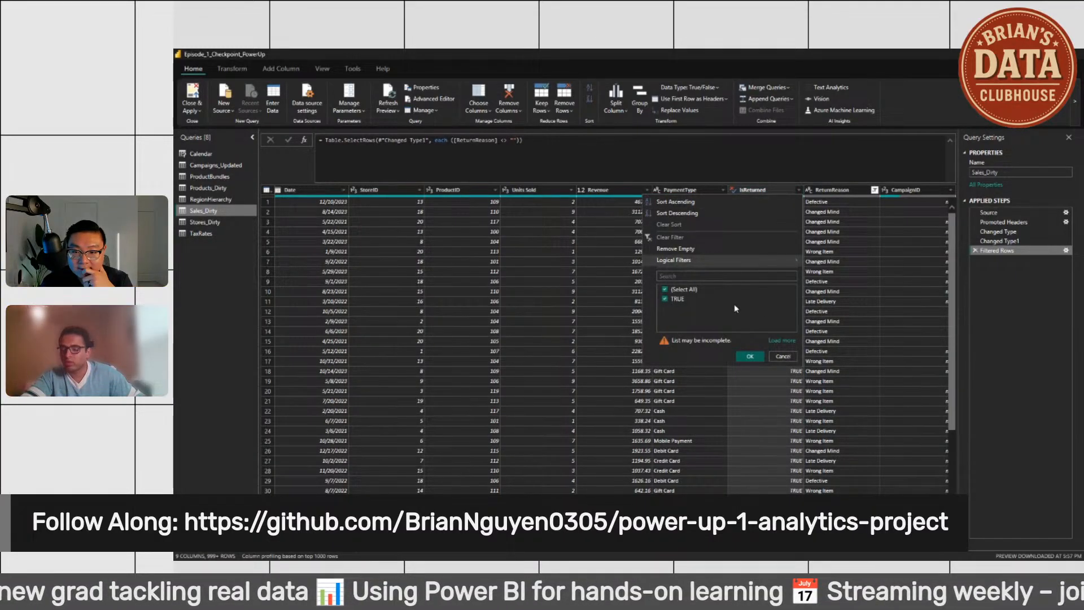
pyautogui.click(786, 339)
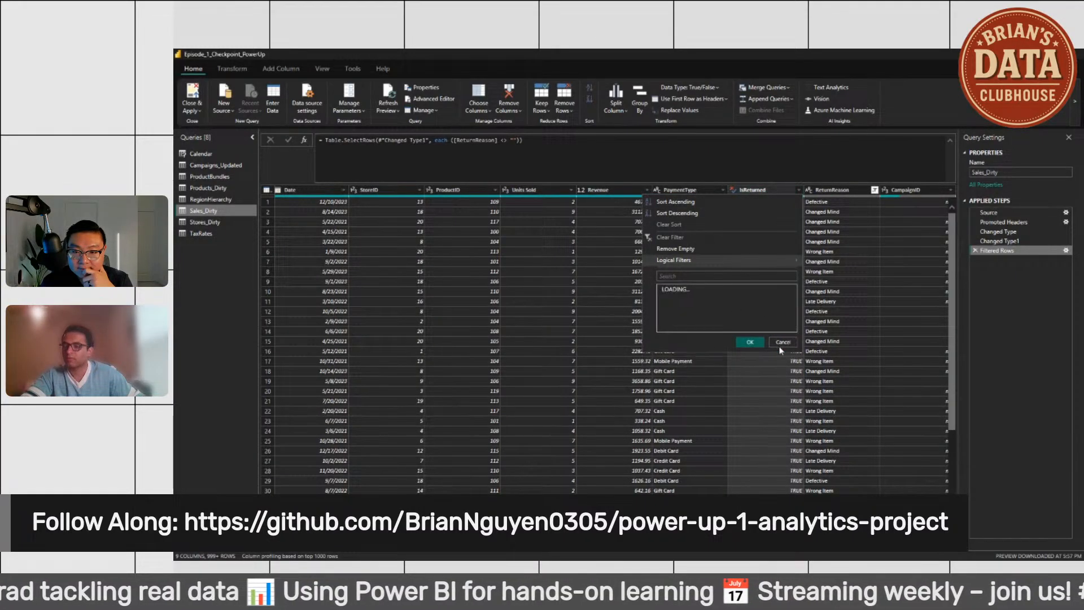
pyautogui.click(748, 342)
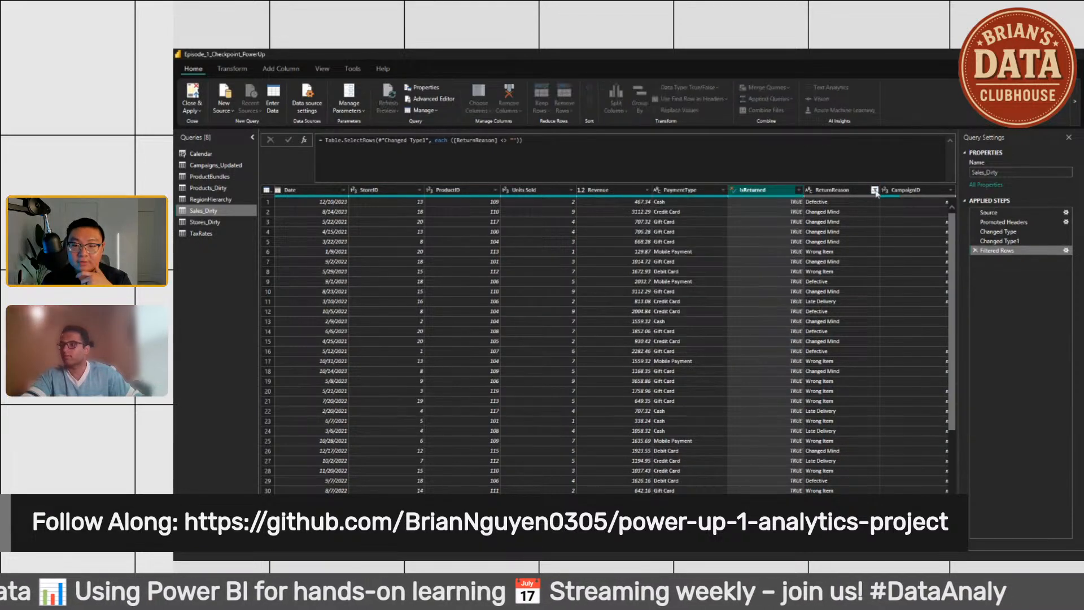
# Step: Include all ReturnReason values again and delete the Filtered Rows step from the Sales_Dirty query
pyautogui.click(874, 190)
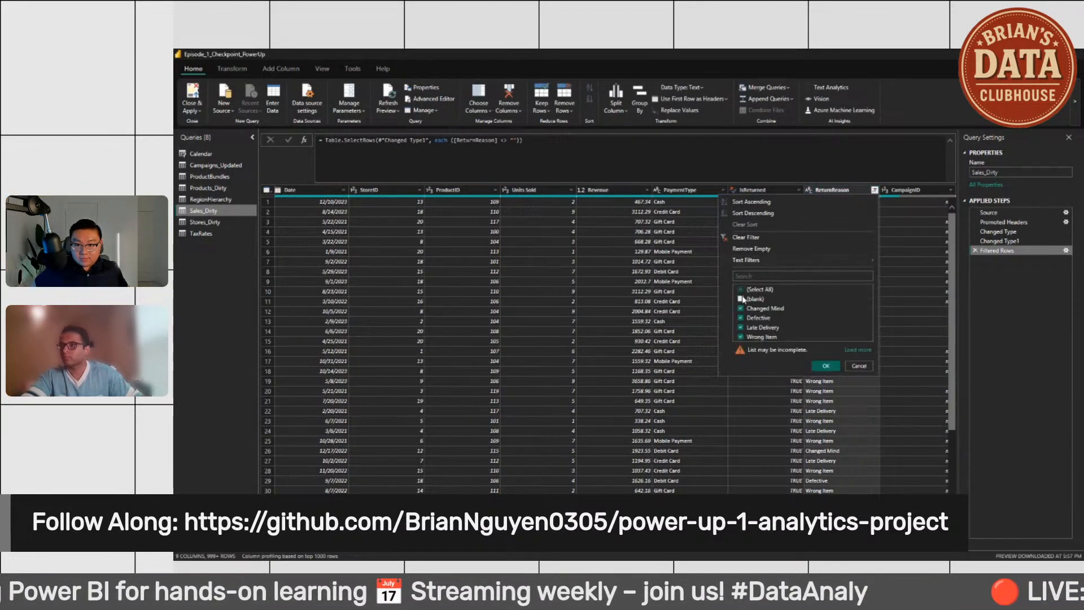
pyautogui.click(825, 366)
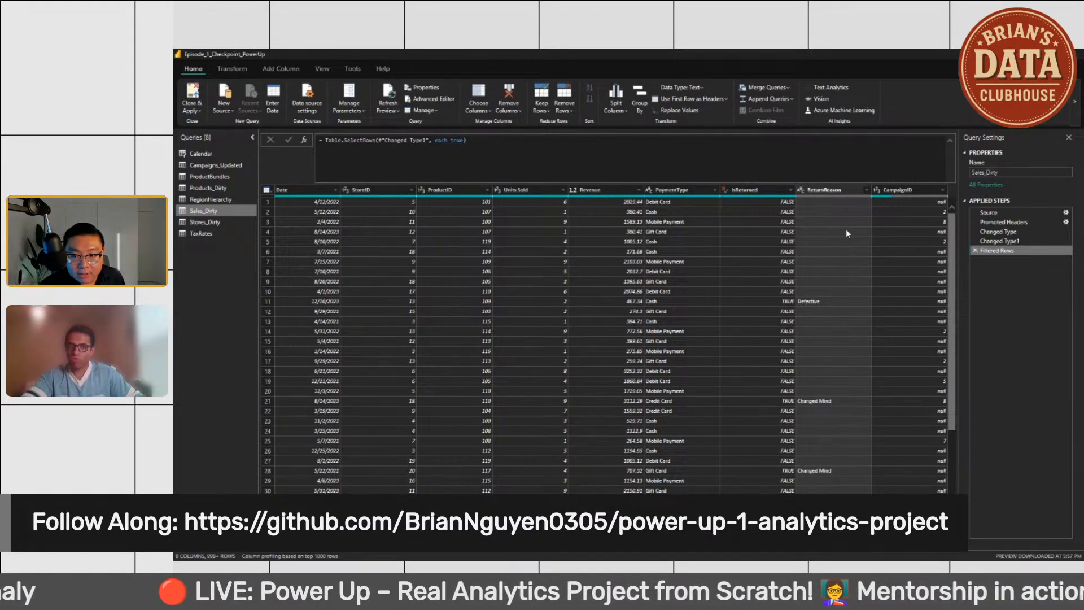
pyautogui.click(974, 251)
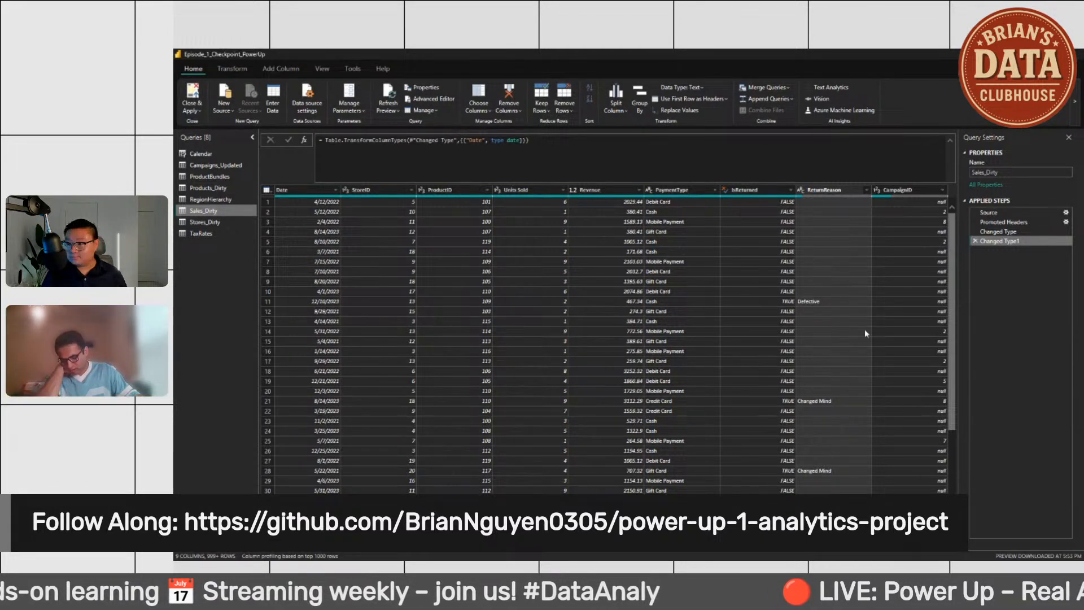
# Step: Repoint the Source step of the Products_Dirty query to the Products_Dirty file in Downloads\PowerUp_Project\Data\PowerUp_All_Final_Datasets and look through the loaded rows
pyautogui.click(211, 188)
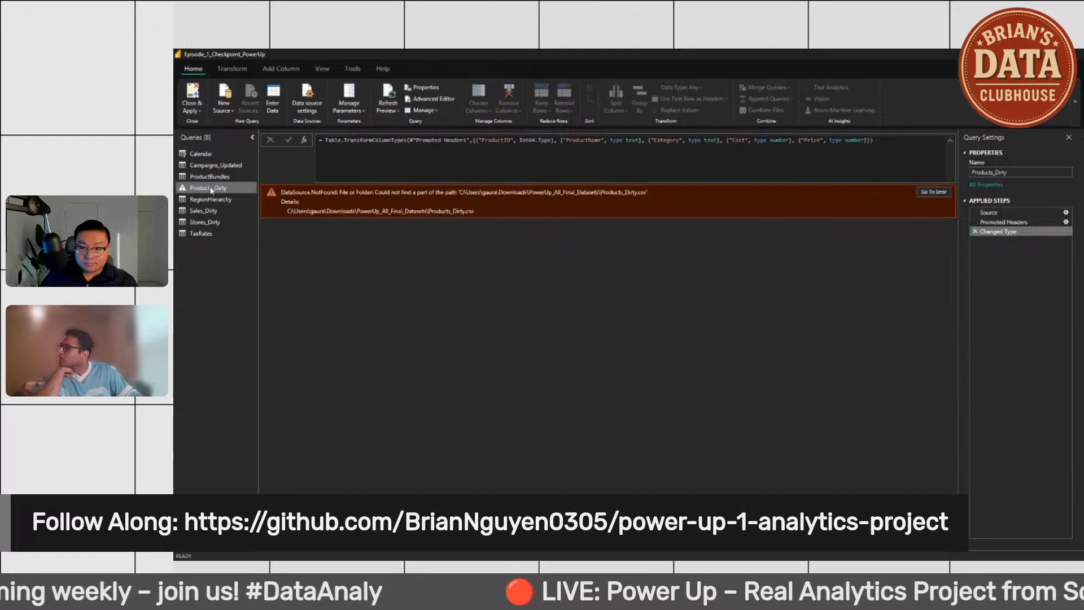
pyautogui.click(1065, 213)
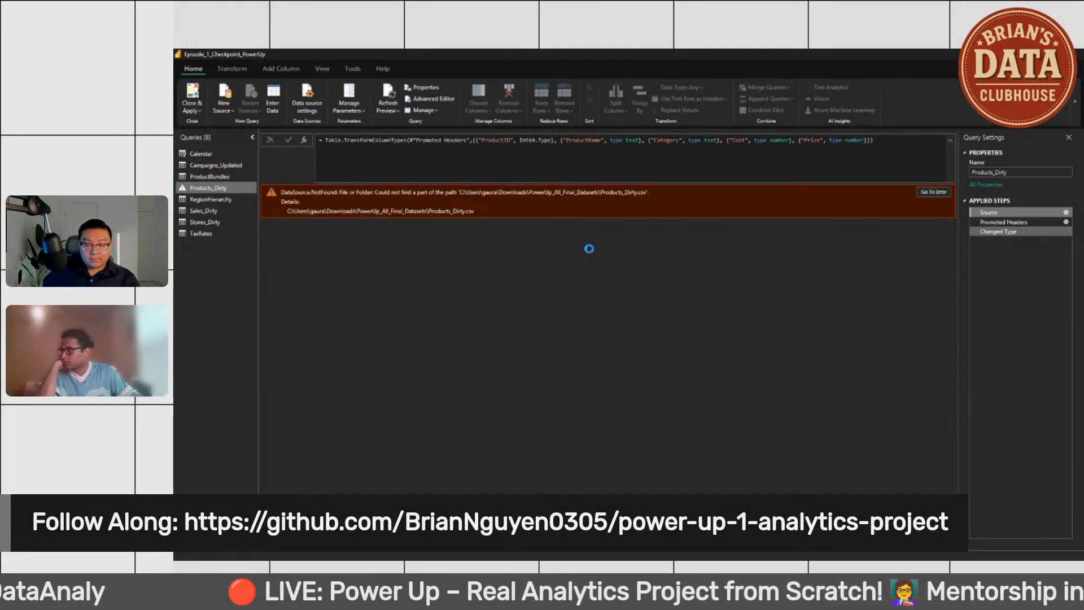
pyautogui.click(687, 263)
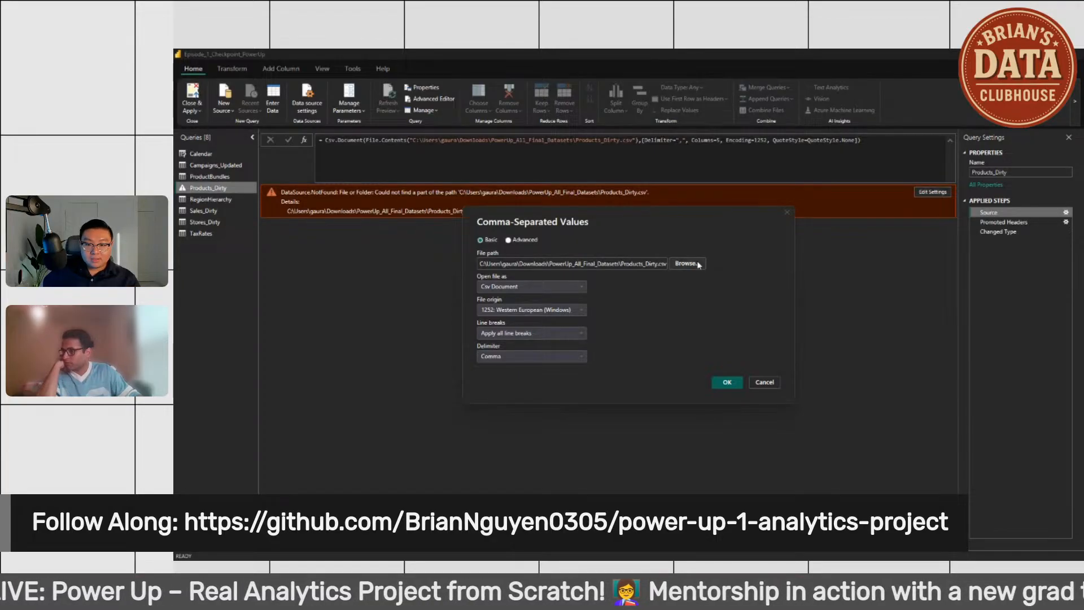
pyautogui.scroll(-1, 597, 333)
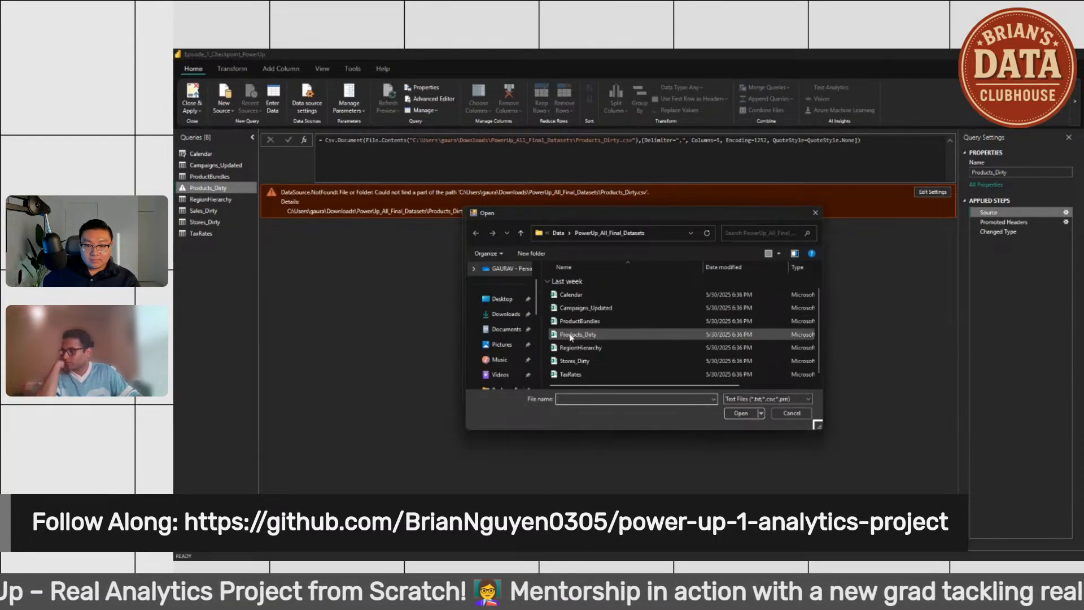
pyautogui.click(598, 334)
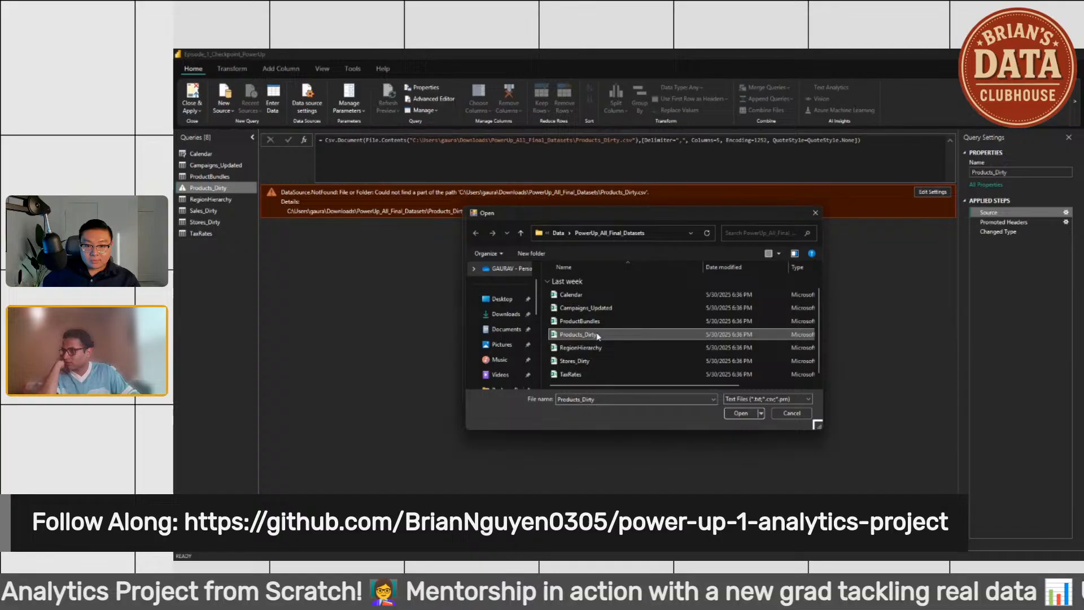
pyautogui.click(508, 314)
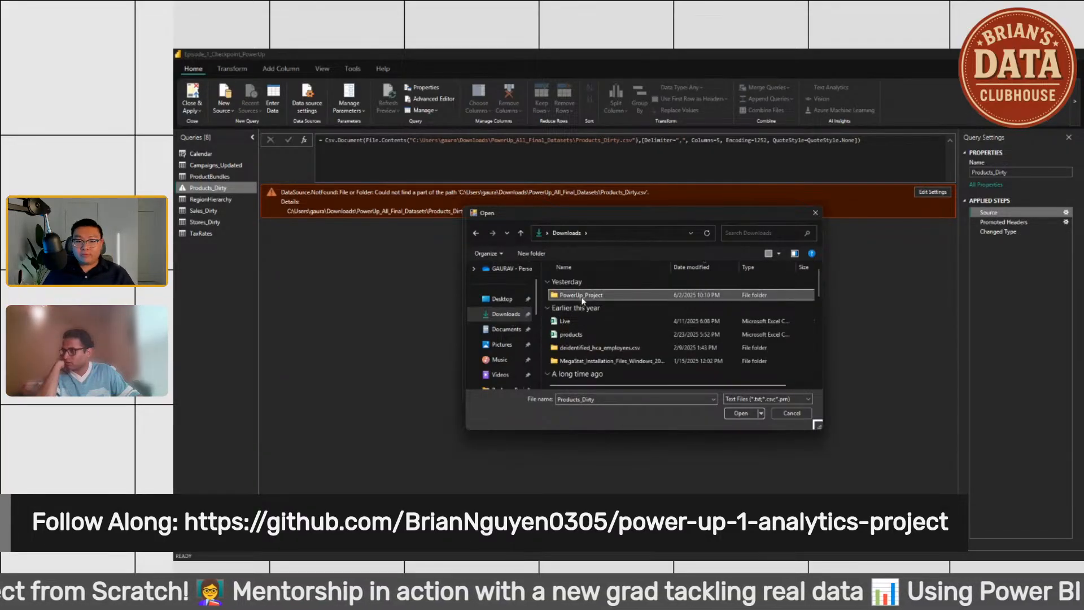
pyautogui.doubleClick(581, 296)
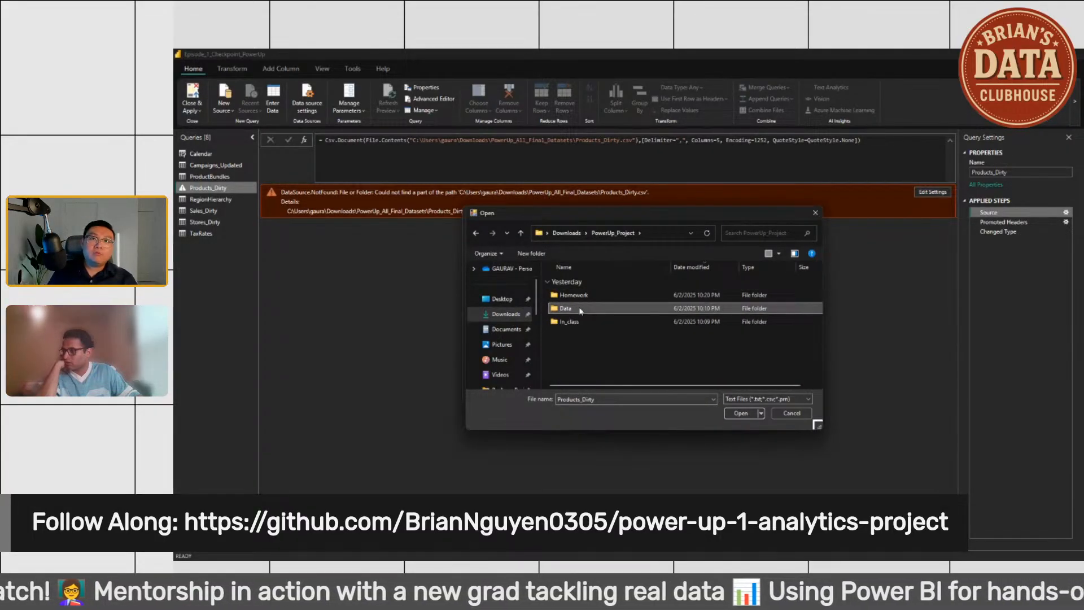
pyautogui.doubleClick(581, 309)
pyautogui.doubleClick(598, 295)
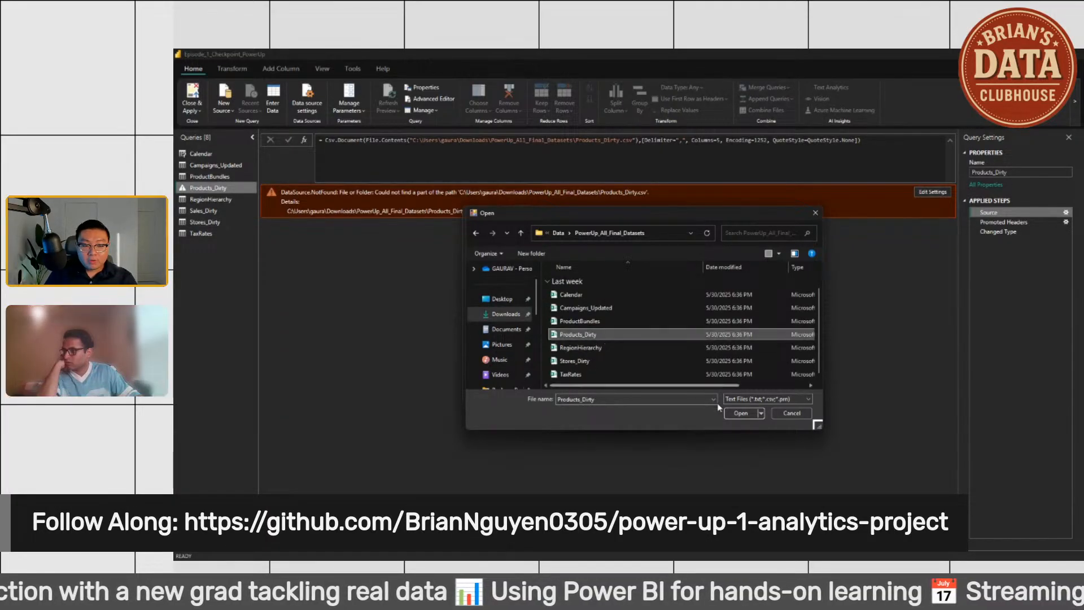
pyautogui.click(739, 413)
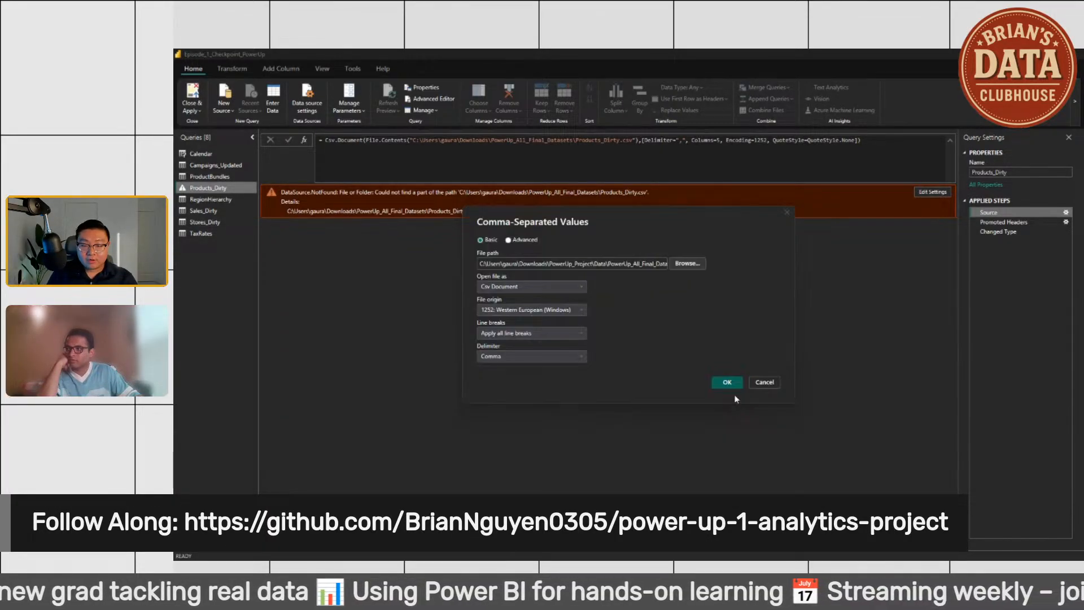
pyautogui.click(727, 383)
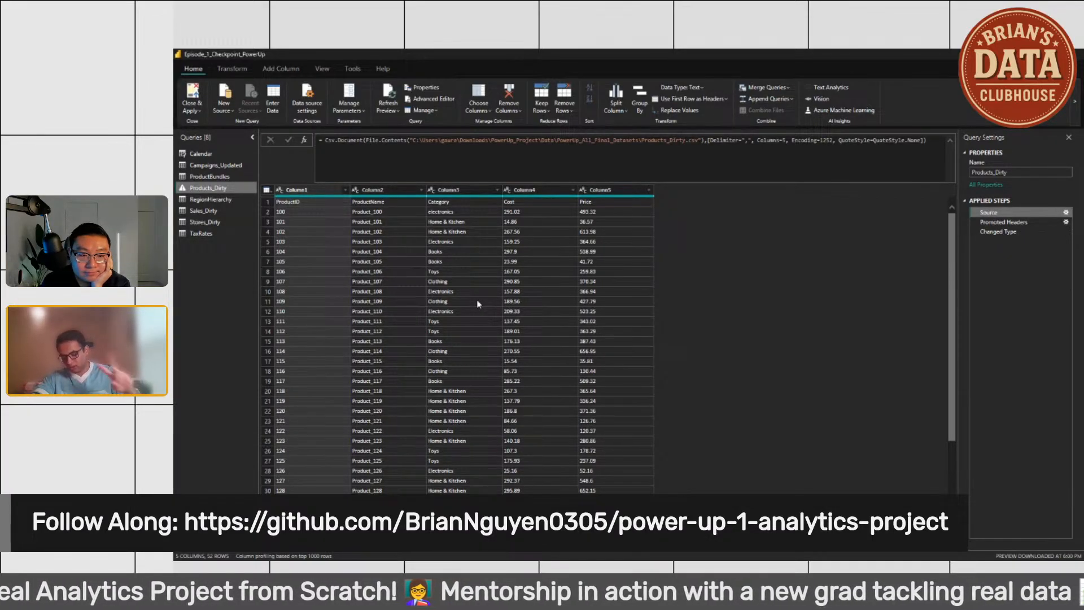
pyautogui.scroll(-5, 347, 287)
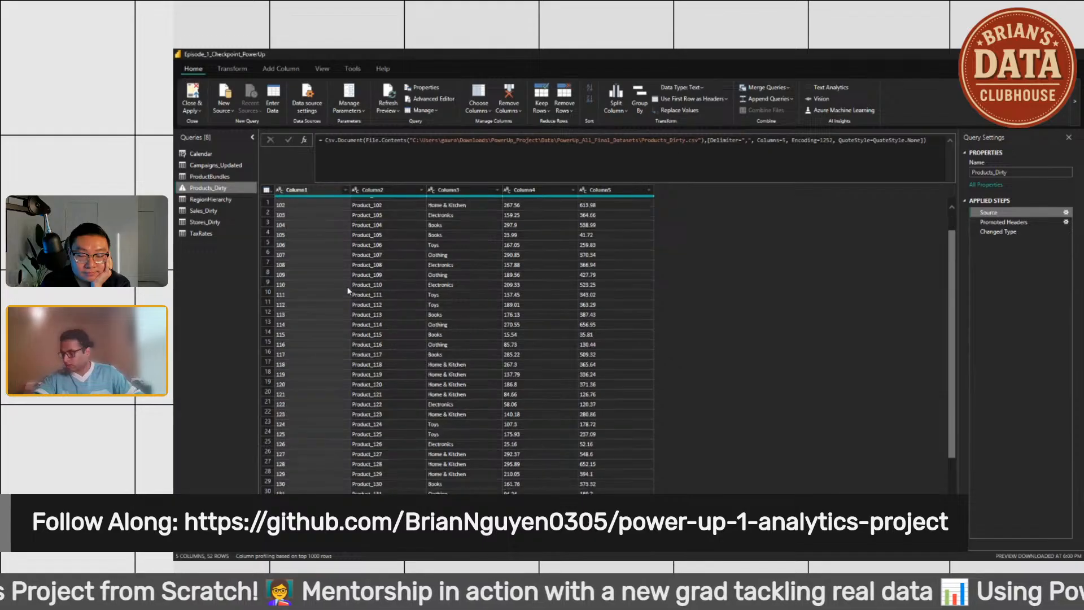
# Step: Compare the two rows for product ID 102 in the raw source data of Products_Dirty
pyautogui.scroll(5, 337, 354)
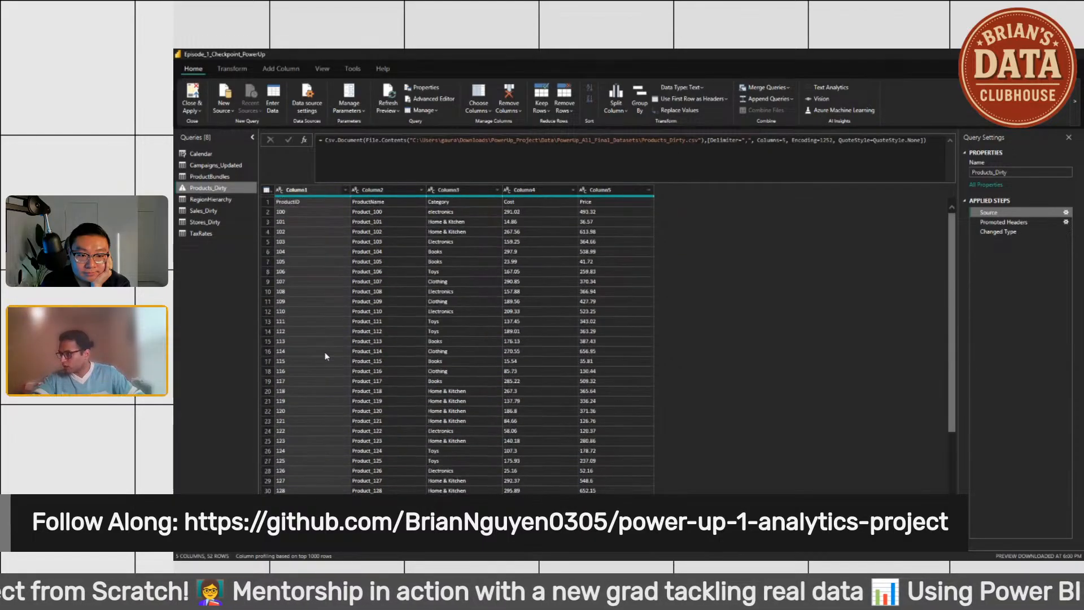
pyautogui.click(293, 232)
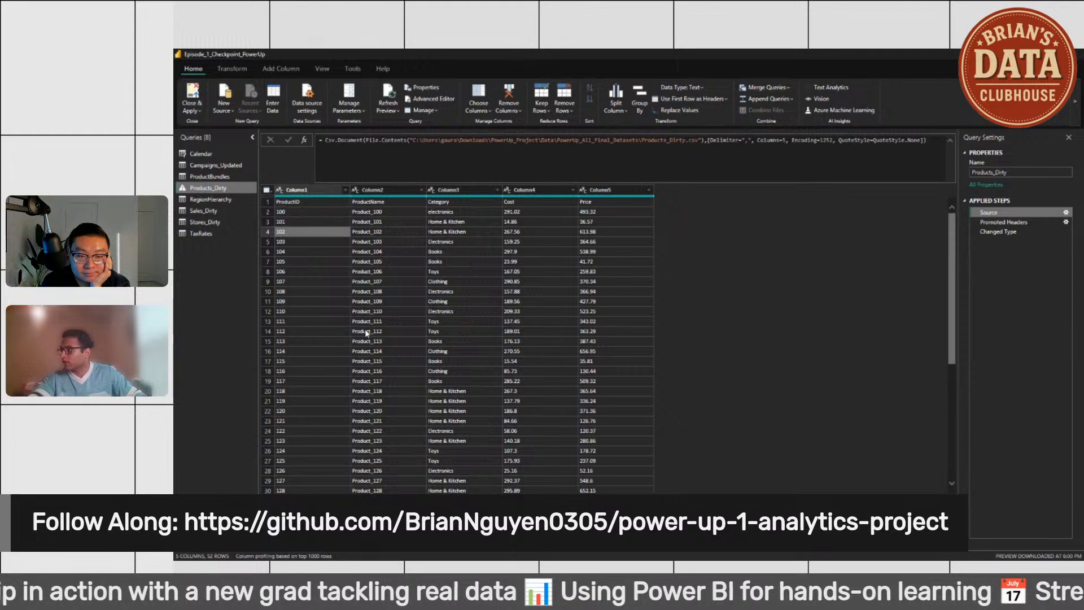
pyautogui.scroll(-7, 365, 329)
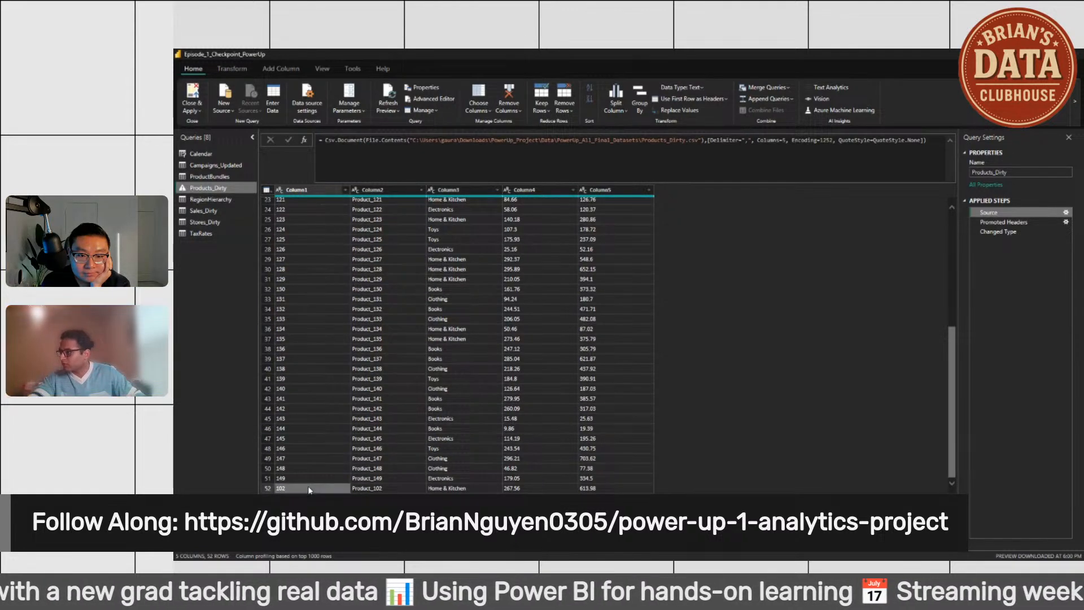
pyautogui.click(308, 489)
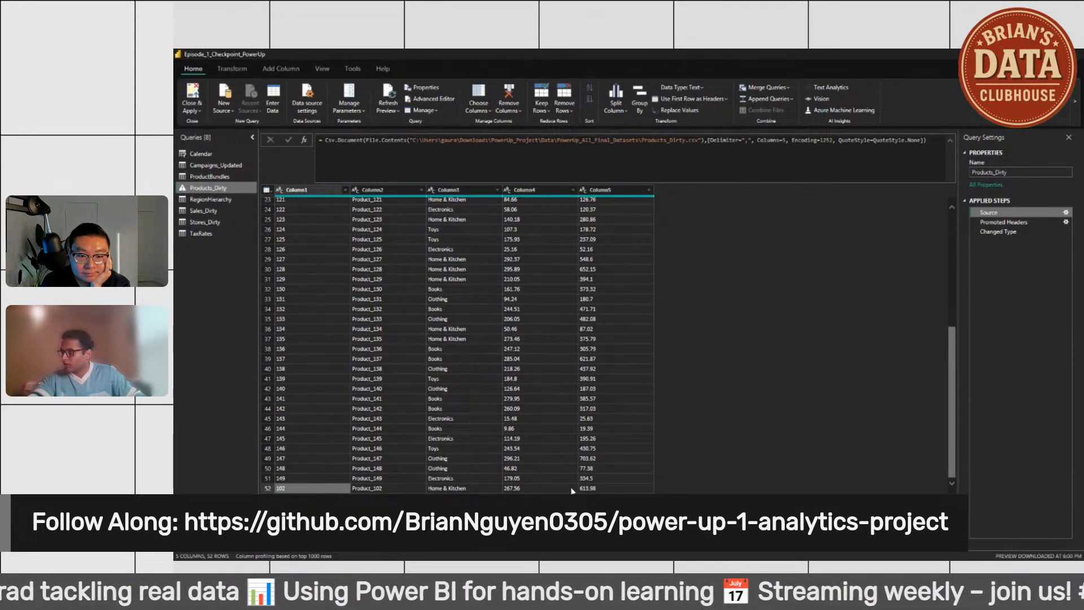
pyautogui.scroll(7, 491, 429)
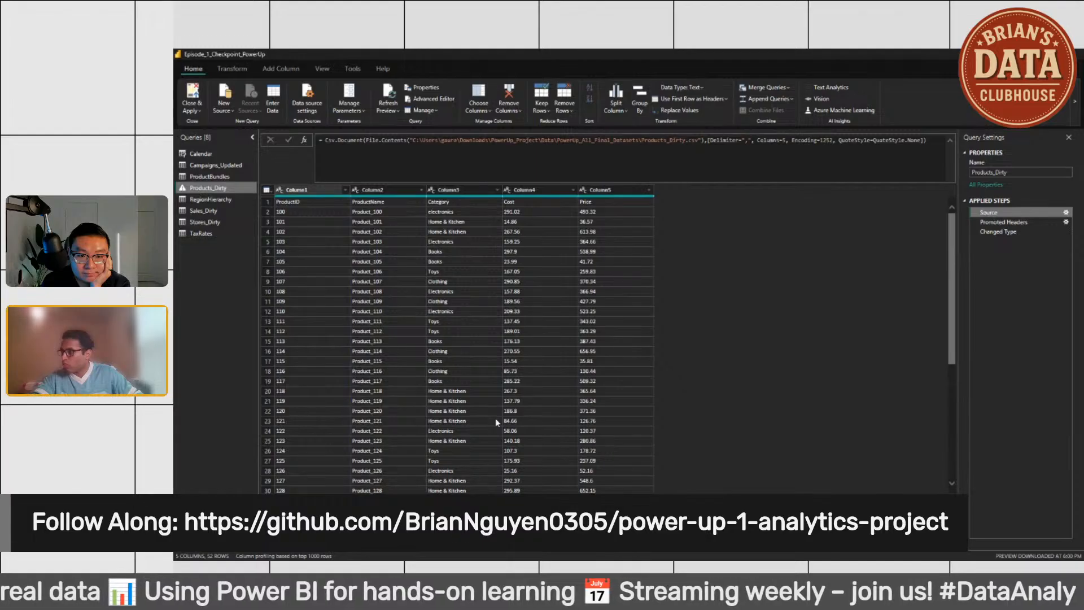
# Step: Apply a filter to Column3 of the source data with all category values kept, and review the rows
pyautogui.click(496, 189)
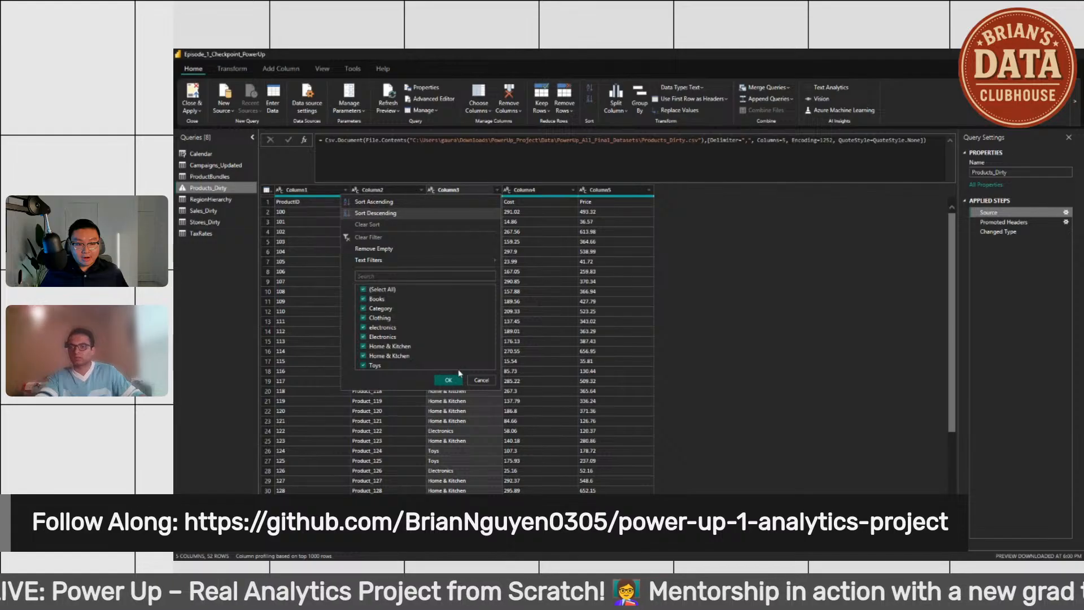
pyautogui.click(449, 380)
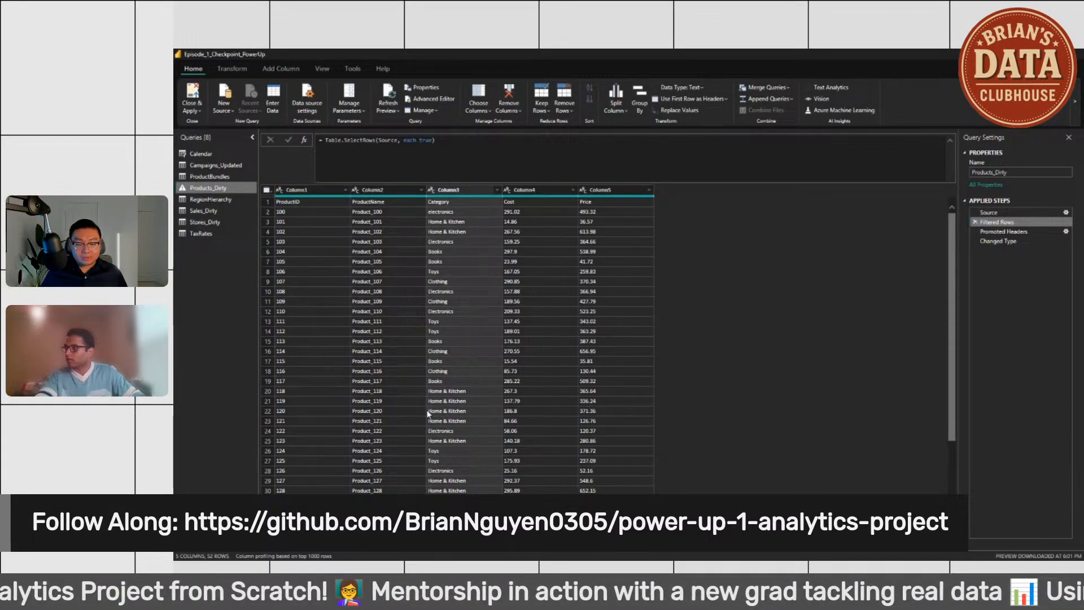
pyautogui.scroll(-5, 427, 414)
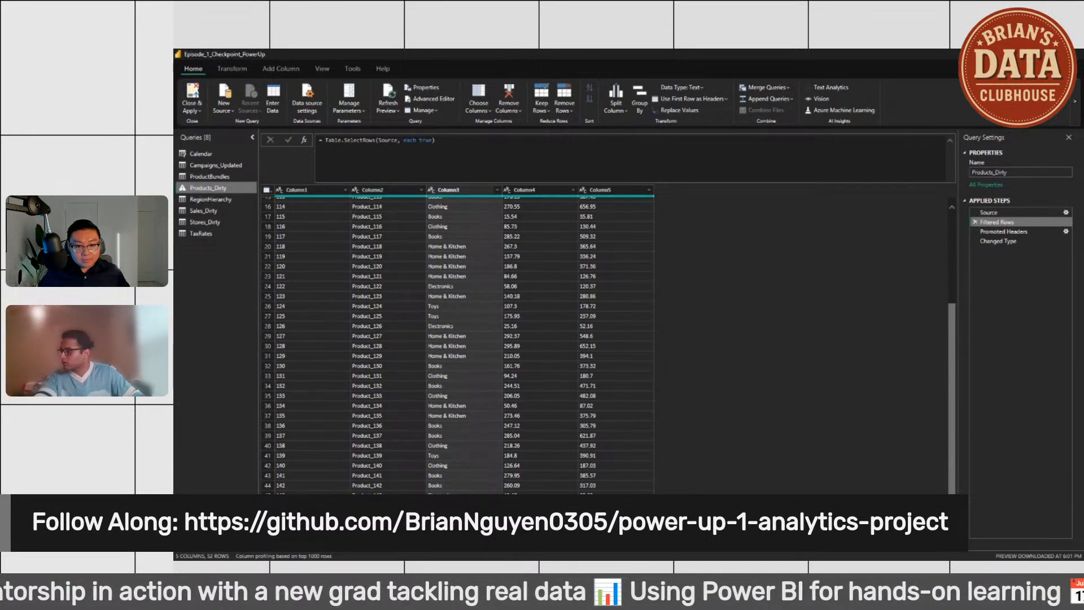
pyautogui.scroll(5, 458, 345)
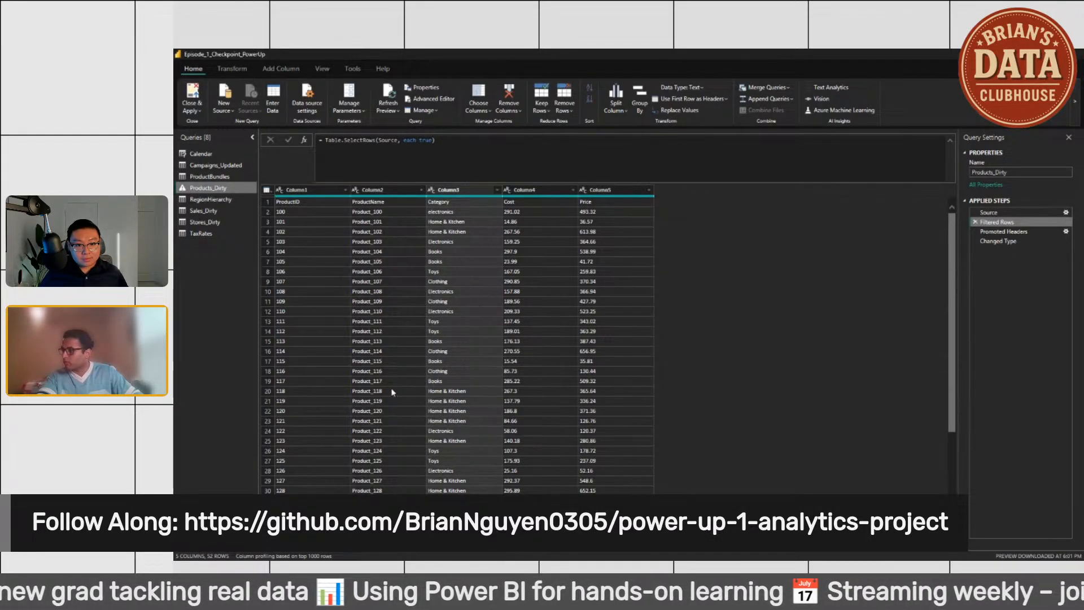
# Step: Examine the distinct category values in Column3 and look through the rows for inconsistent category spellings
pyautogui.click(497, 190)
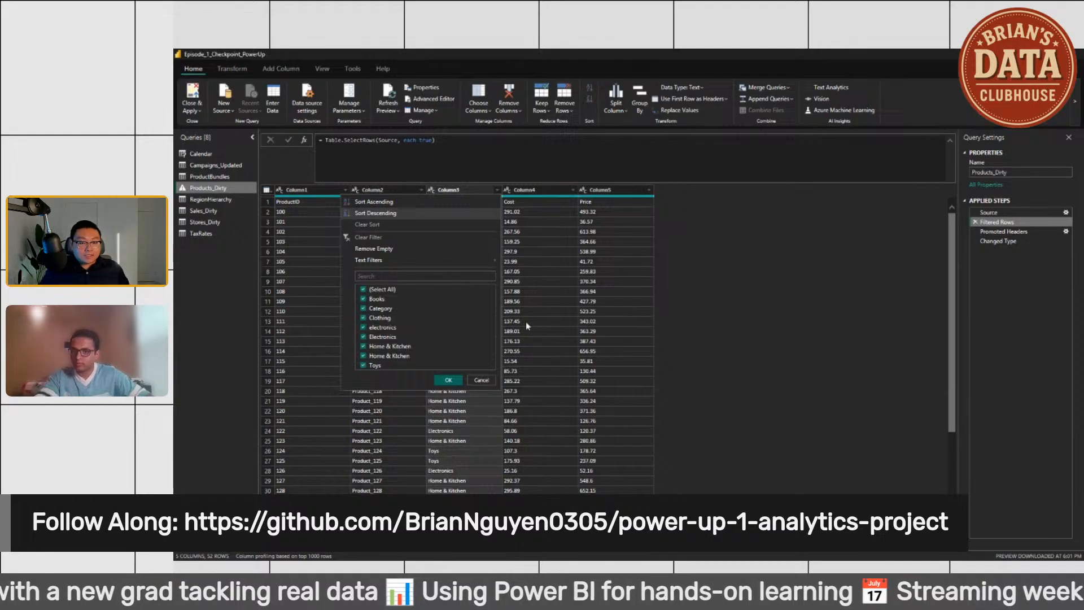
pyautogui.click(719, 319)
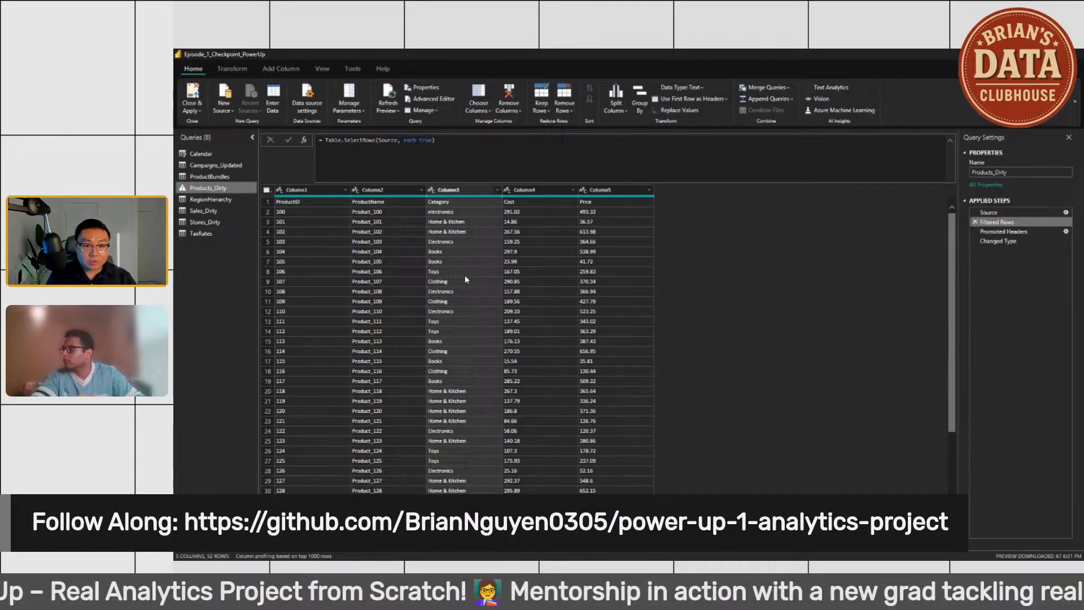
pyautogui.click(458, 242)
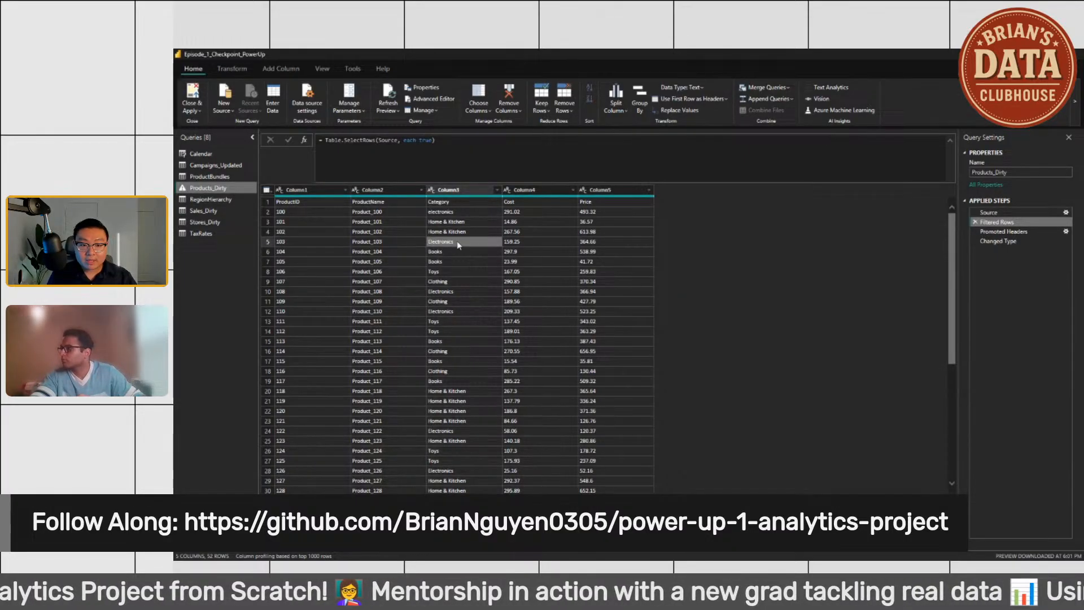
pyautogui.scroll(-7, 460, 330)
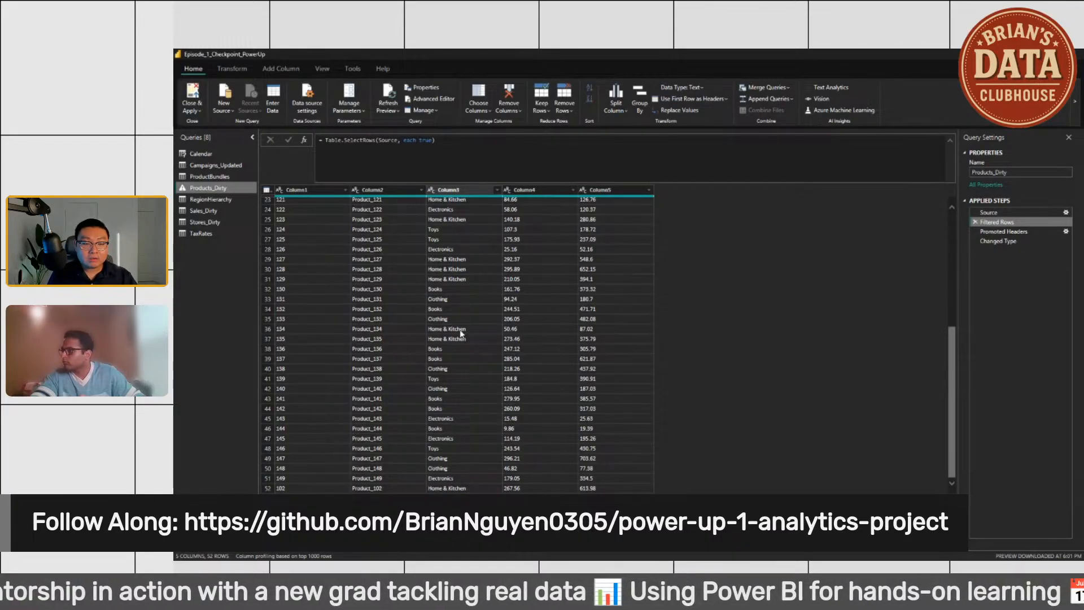
pyautogui.scroll(7, 460, 330)
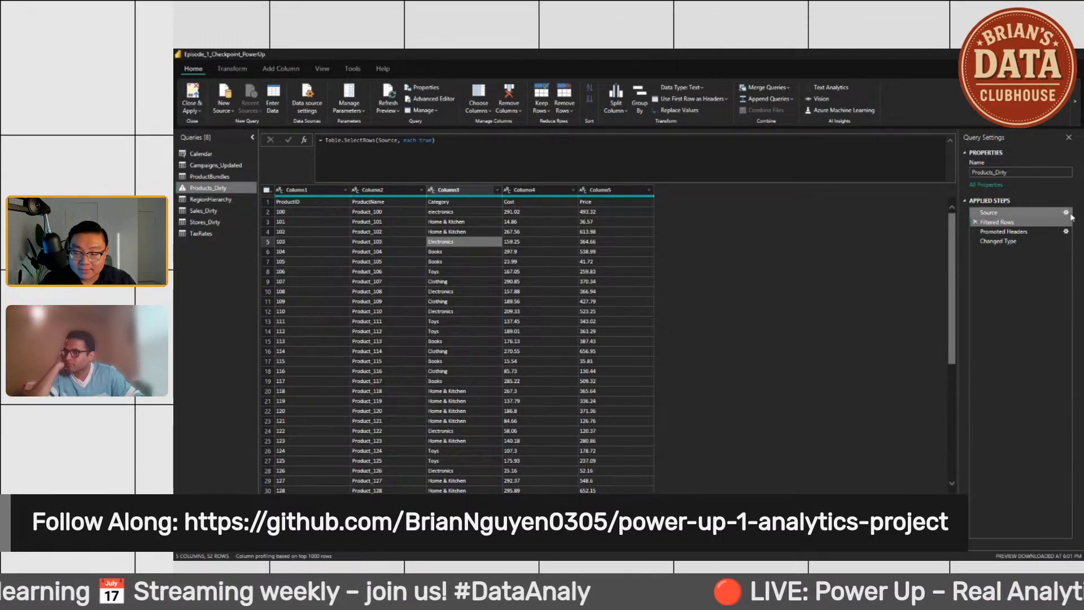
# Step: Show the Changed Type step and check the data types of the Cost and Price columns
pyautogui.click(1042, 240)
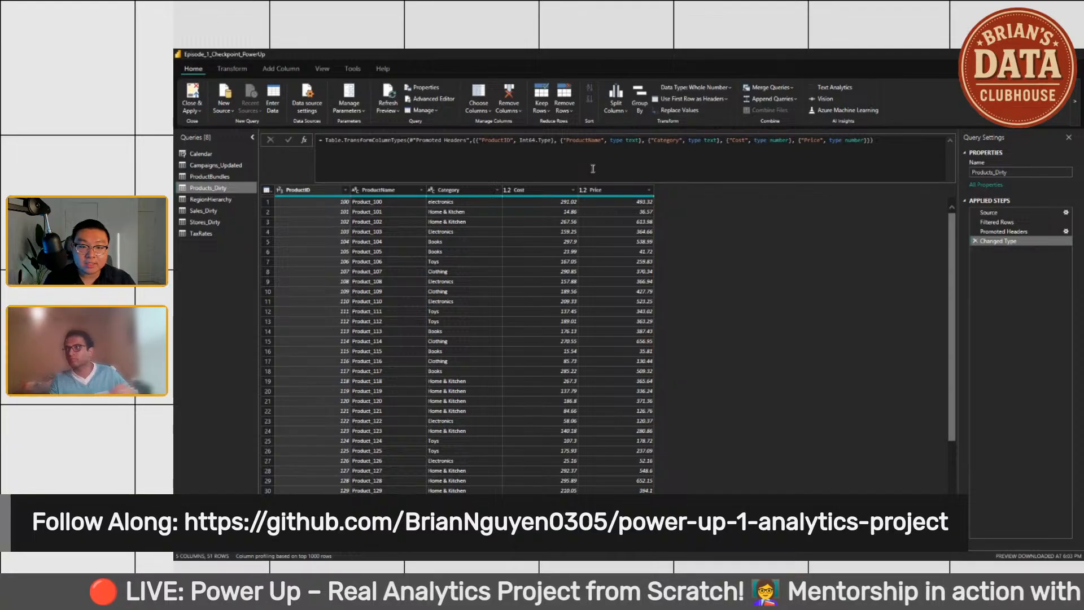
pyautogui.click(767, 141)
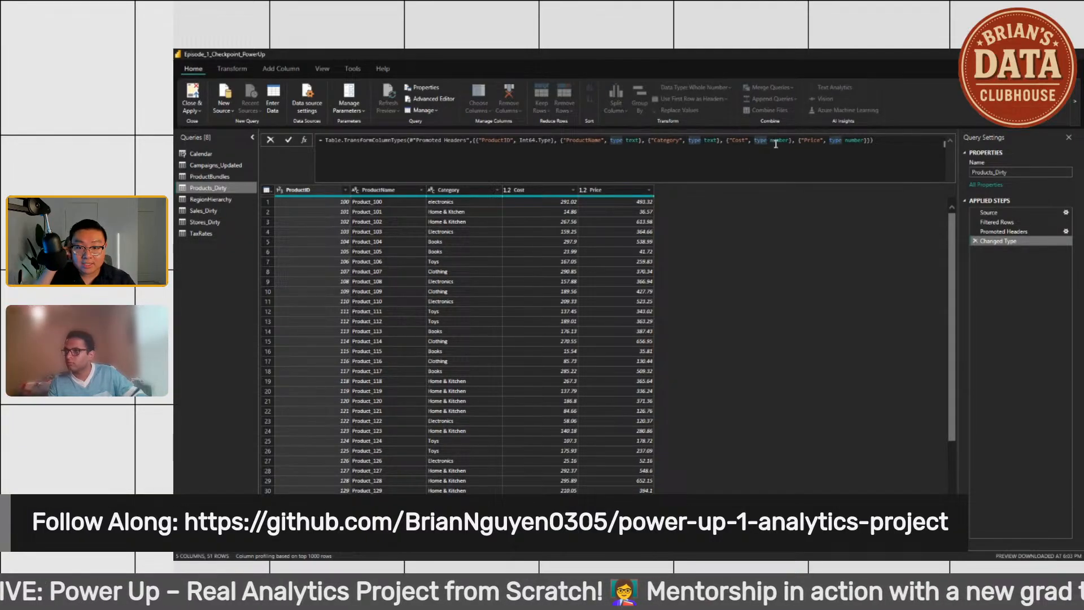
pyautogui.doubleClick(776, 141)
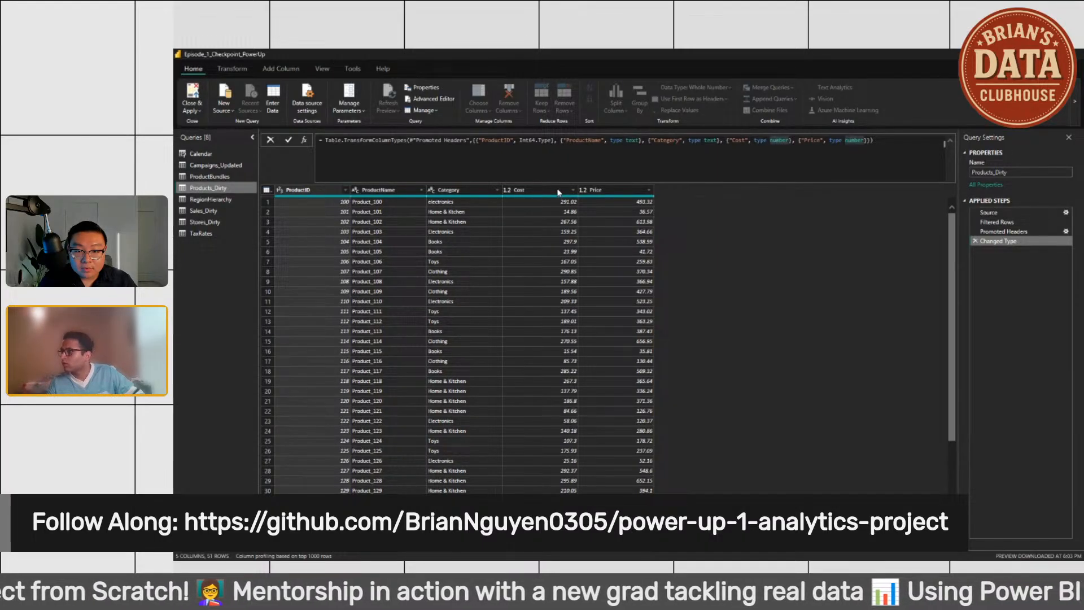
pyautogui.click(573, 191)
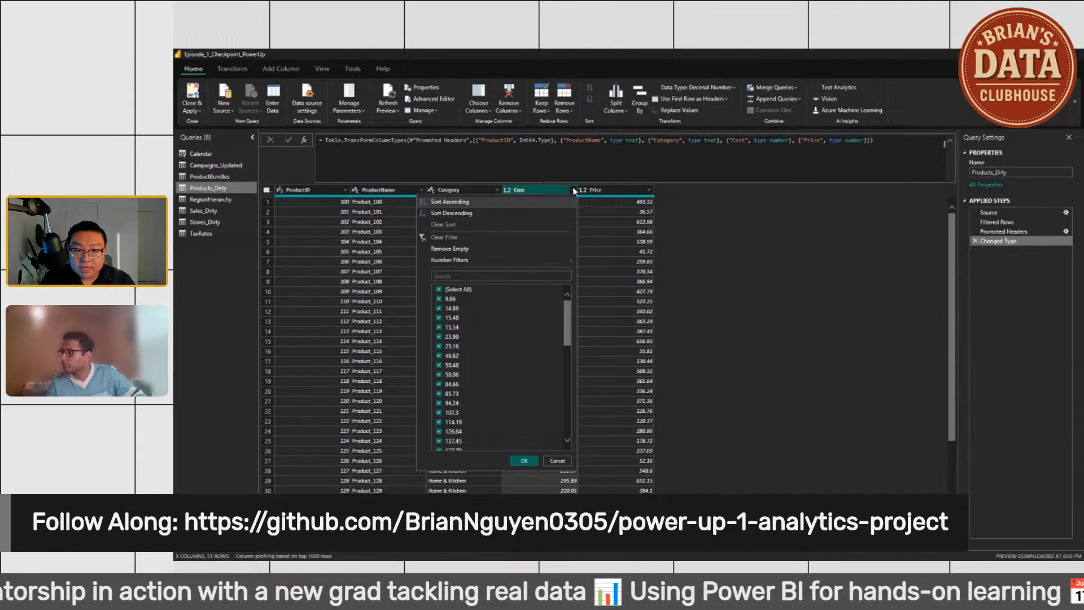
pyautogui.click(573, 190)
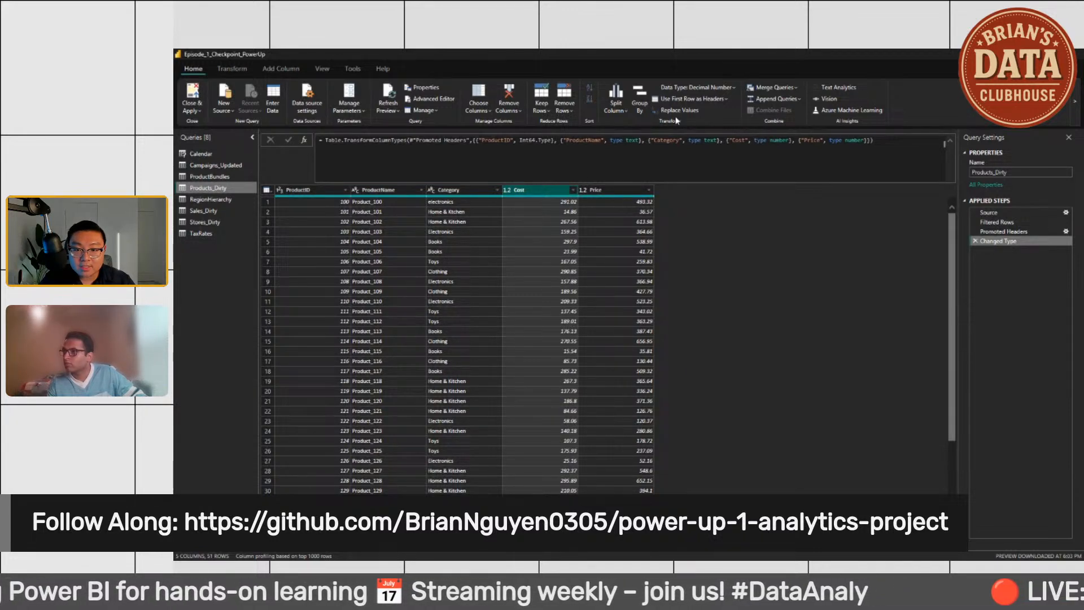
pyautogui.click(697, 88)
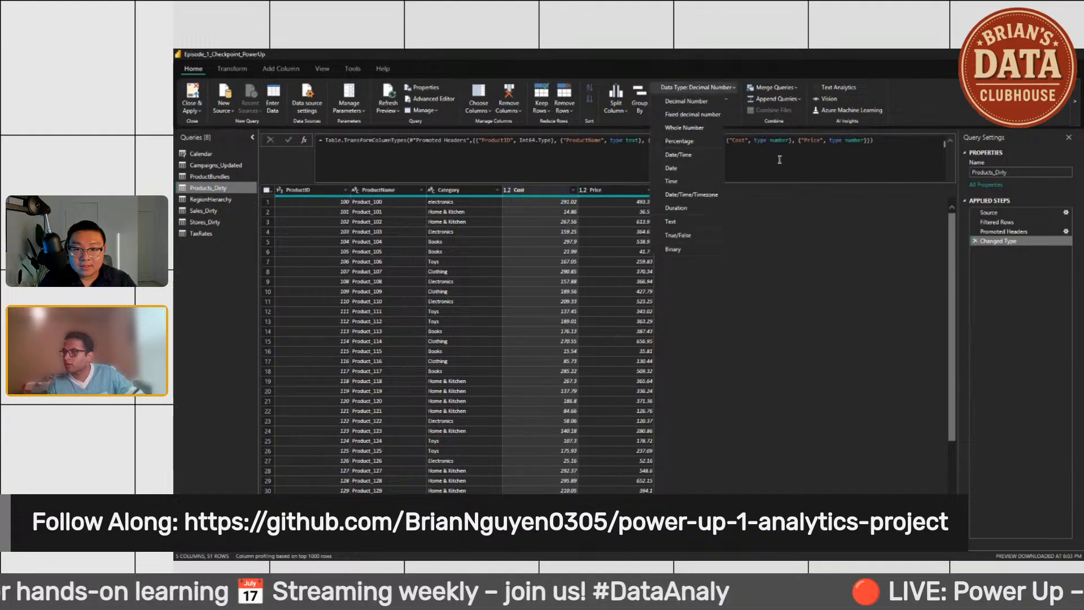
pyautogui.click(771, 155)
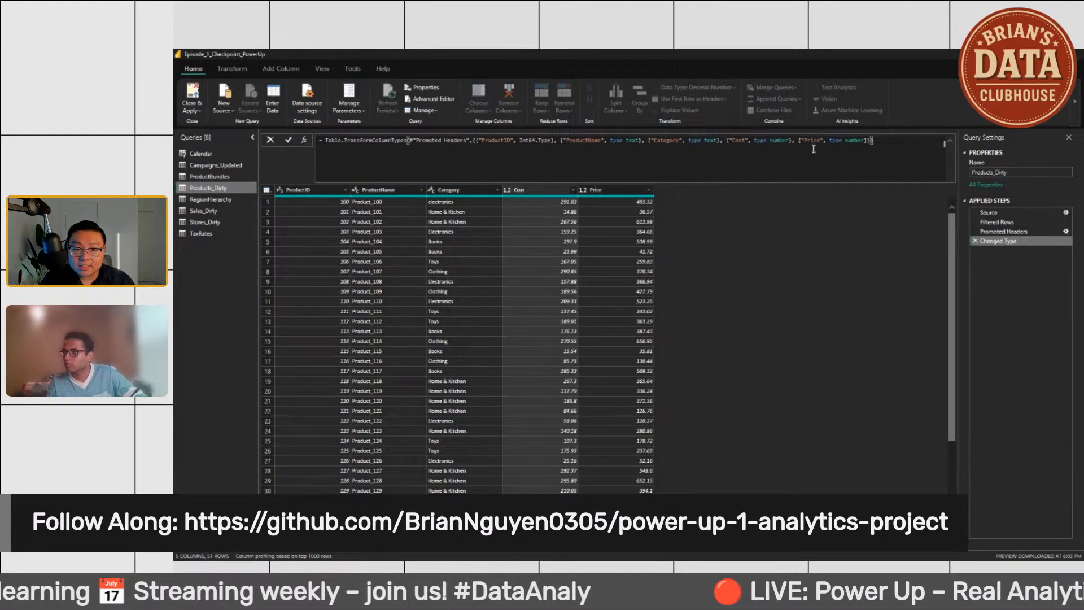
pyautogui.click(608, 192)
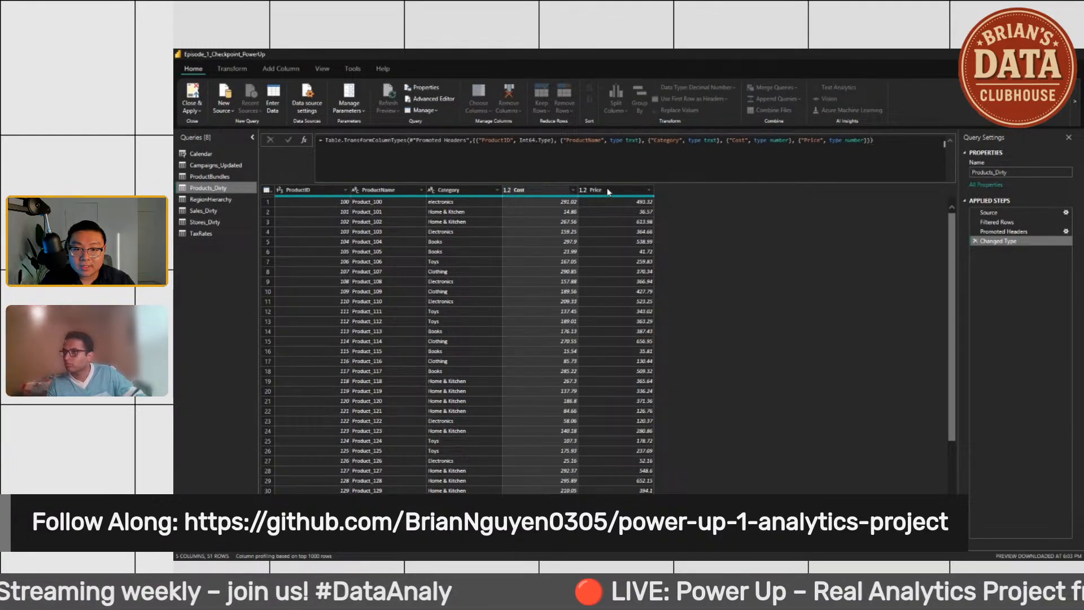
pyautogui.click(611, 192)
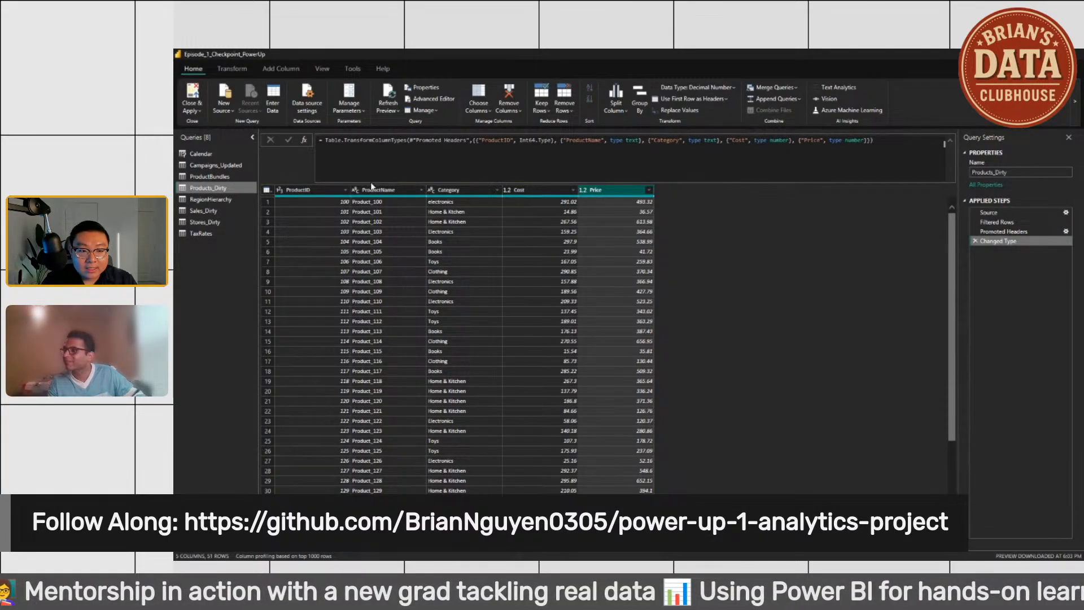
# Step: Look through the Category column's values from the first to the last row of the typed table
pyautogui.click(442, 203)
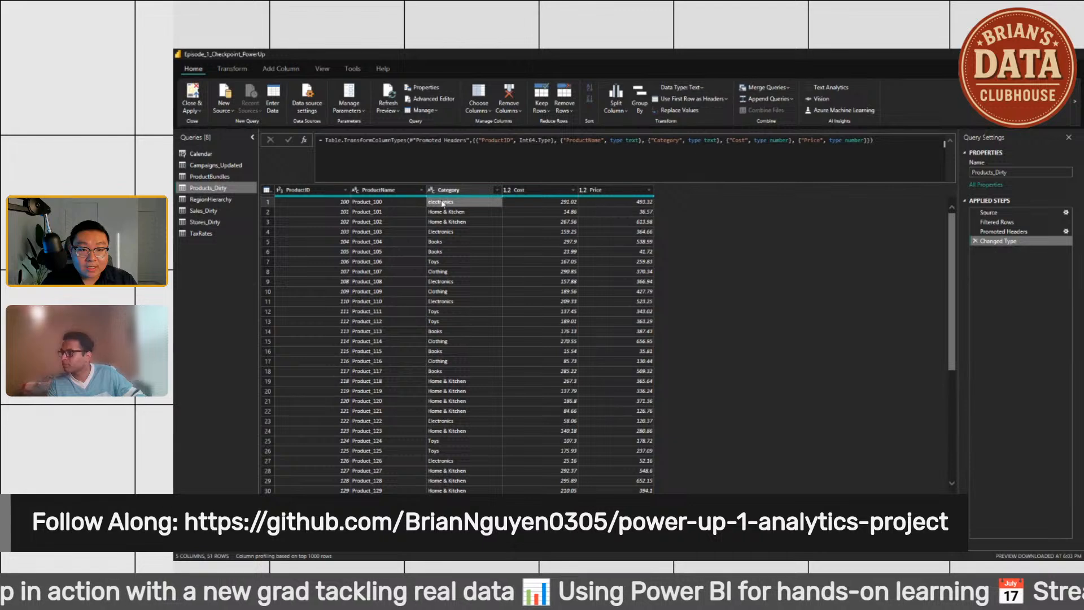
pyautogui.scroll(-7, 442, 223)
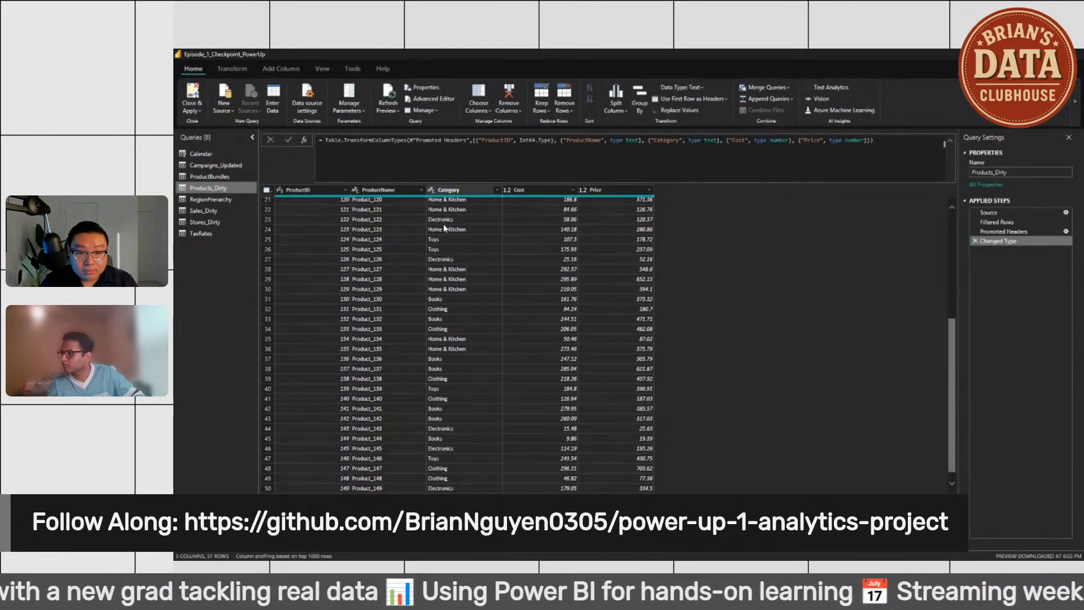
pyautogui.scroll(-1, 442, 223)
pyautogui.scroll(7, 443, 224)
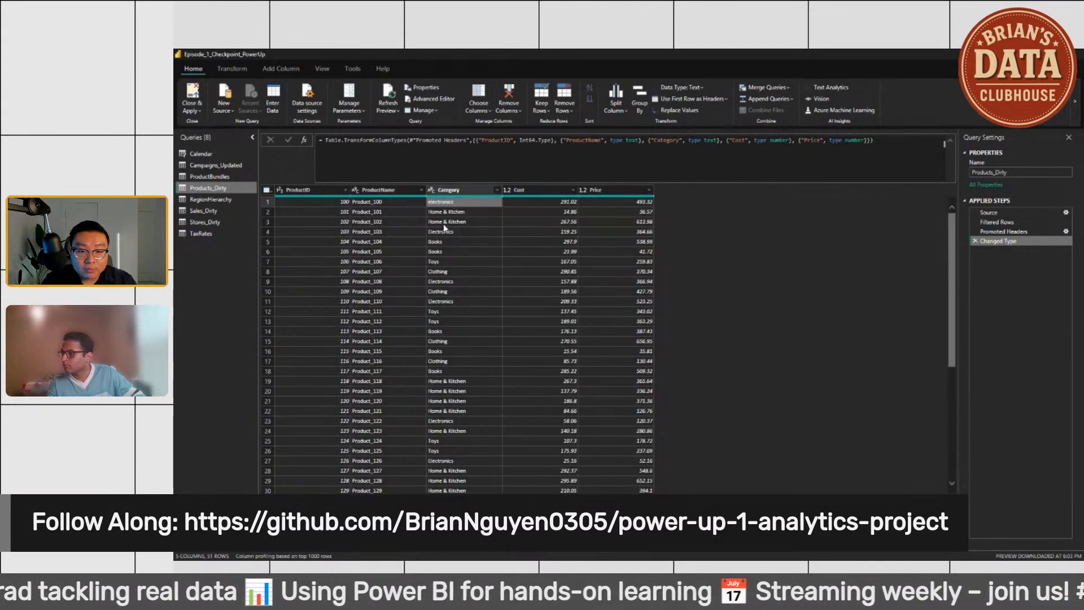
pyautogui.scroll(-7, 443, 225)
pyautogui.scroll(7, 443, 227)
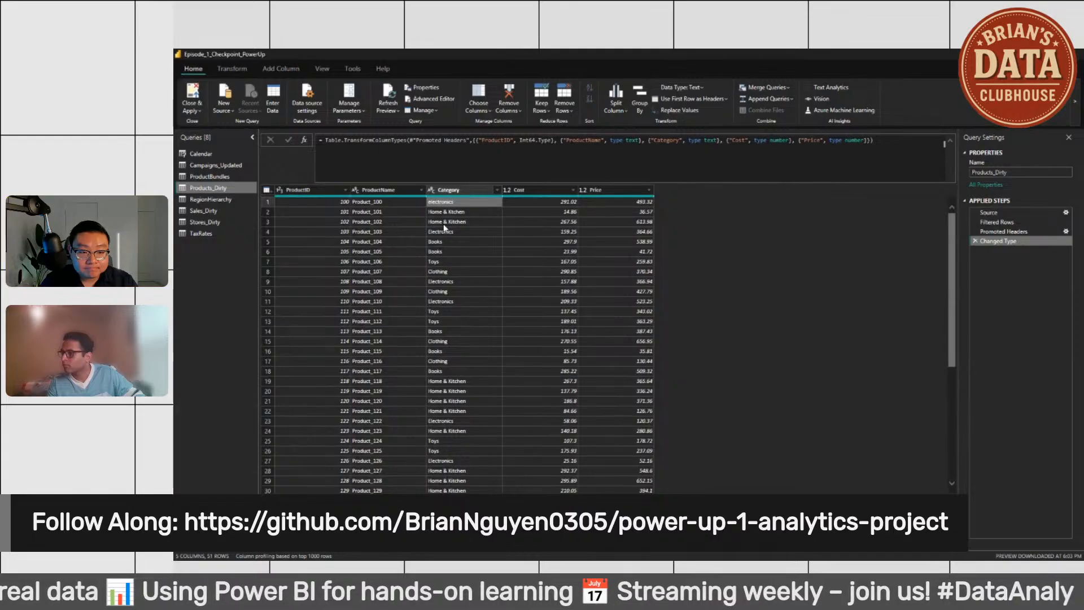
# Step: Remove duplicate rows based on the ProductID column and look over the remaining products
pyautogui.click(311, 222)
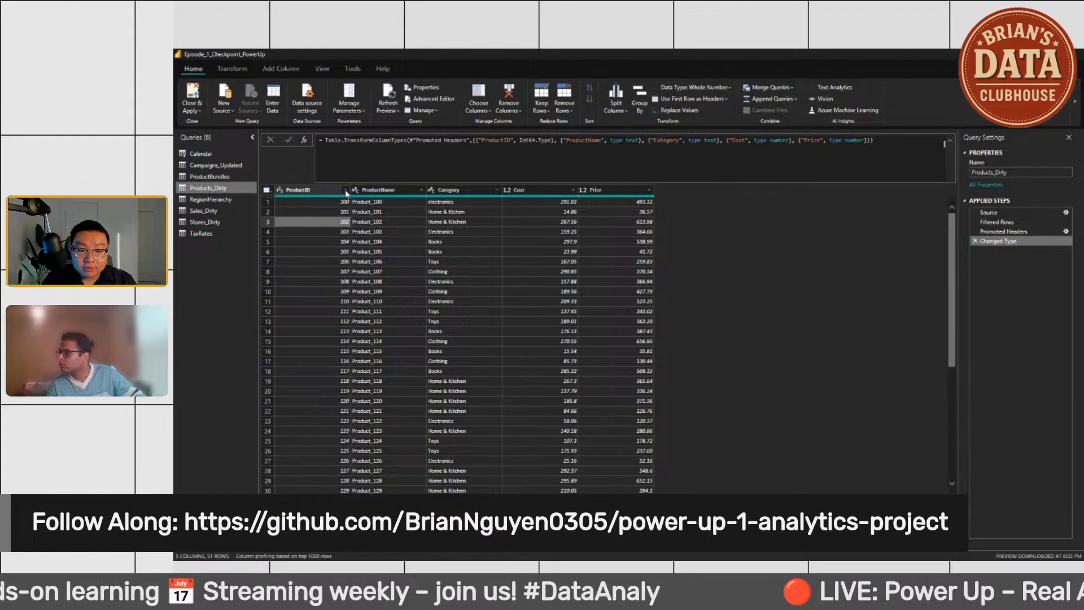
pyautogui.click(320, 190)
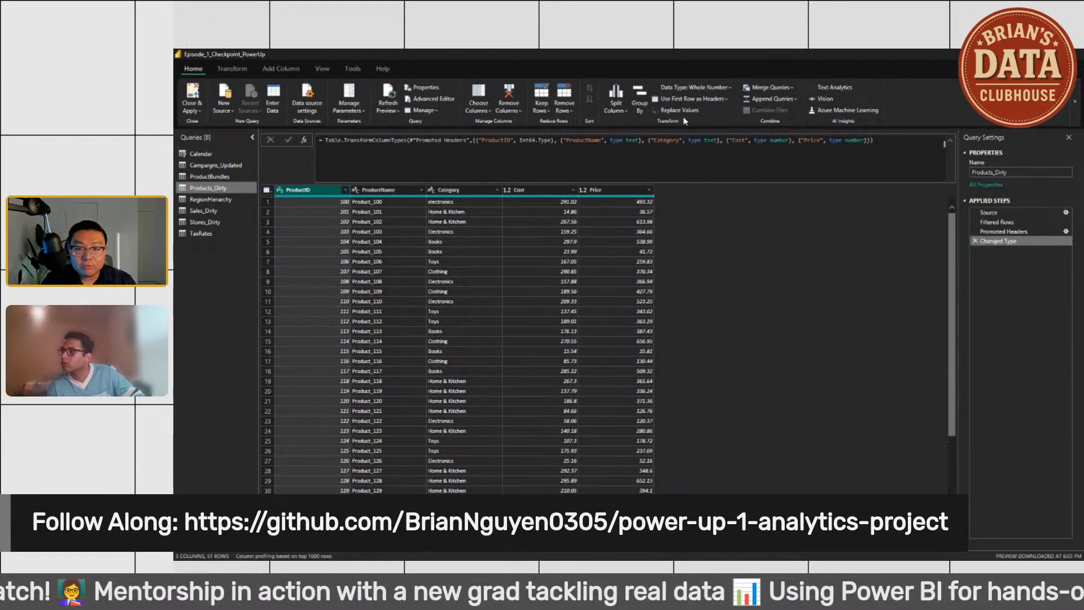
pyautogui.click(567, 109)
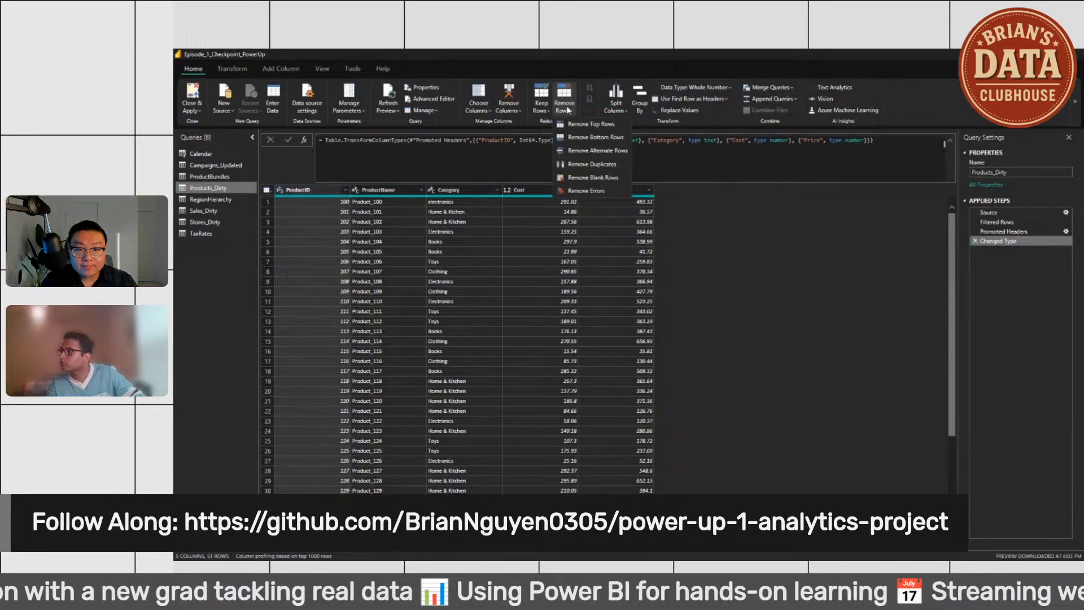
pyautogui.click(611, 165)
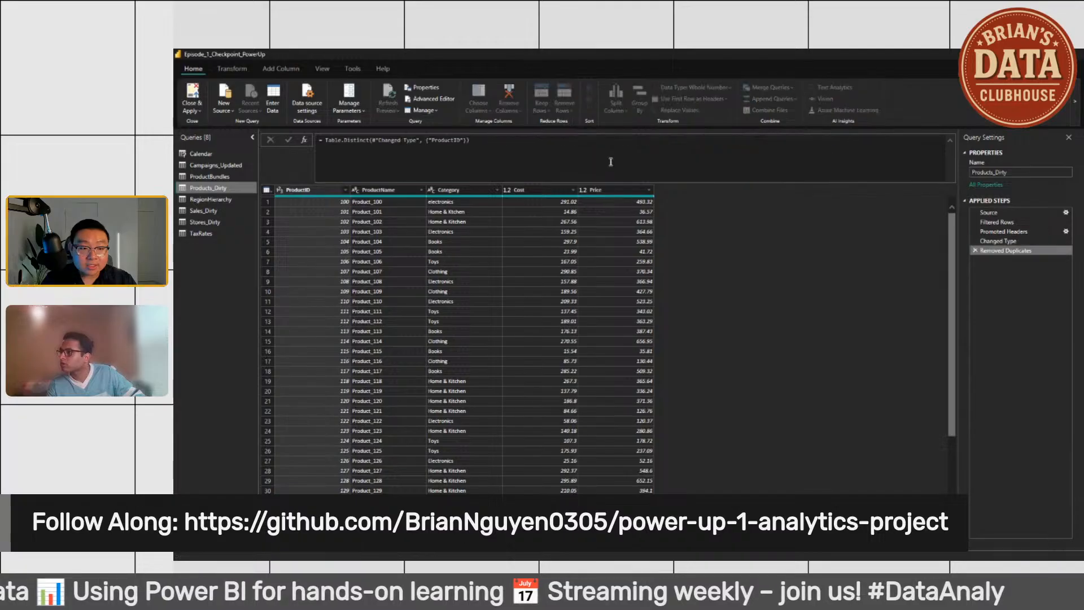
pyautogui.scroll(-5, 319, 249)
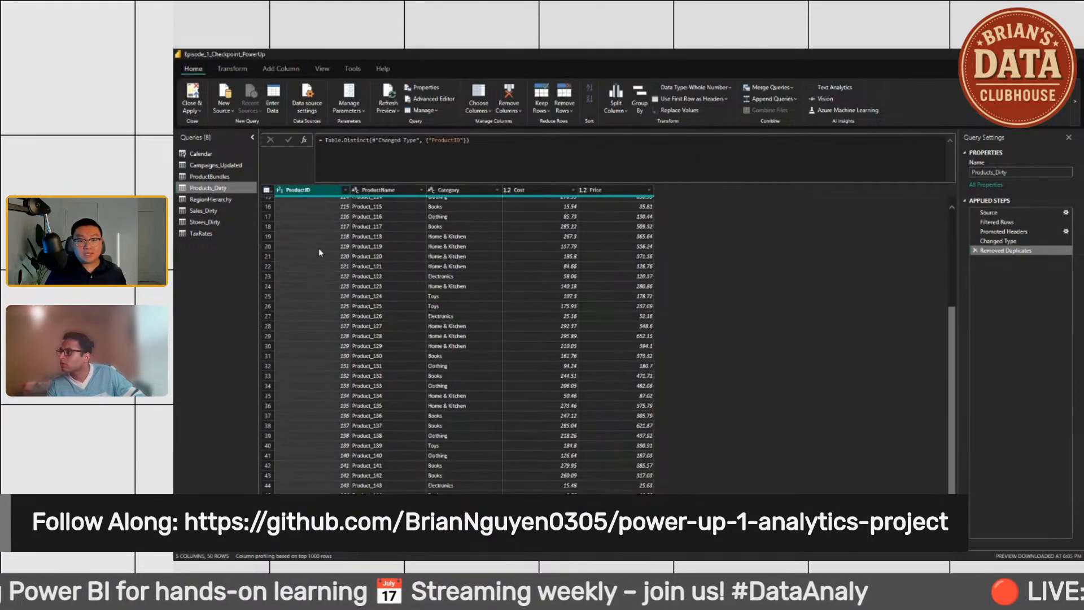
pyautogui.scroll(5, 319, 253)
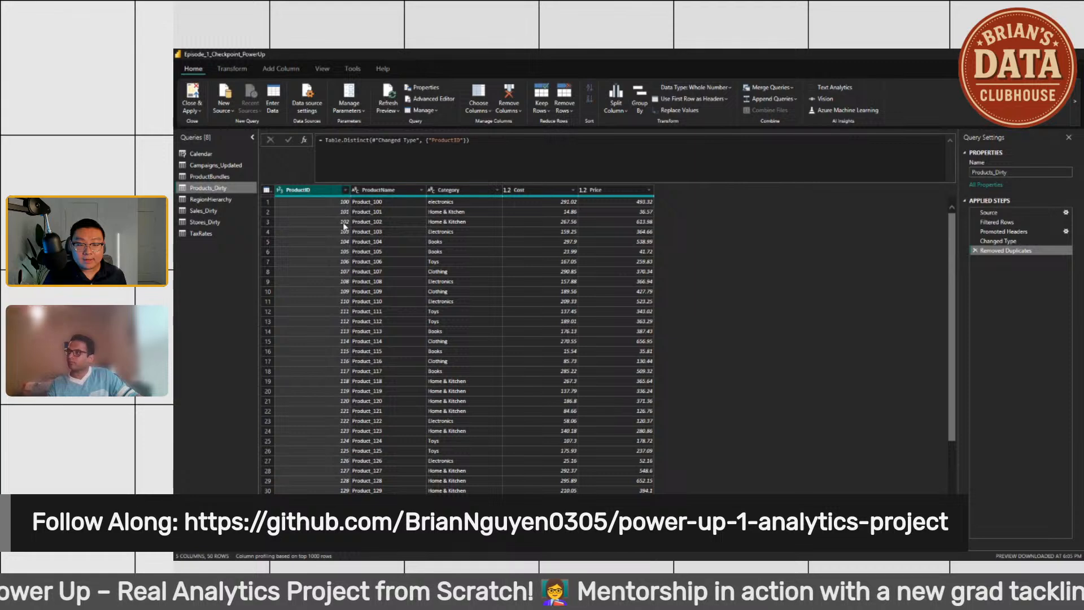
# Step: Capitalize each word in the Category column and look through its values for remaining inconsistencies
pyautogui.click(463, 212)
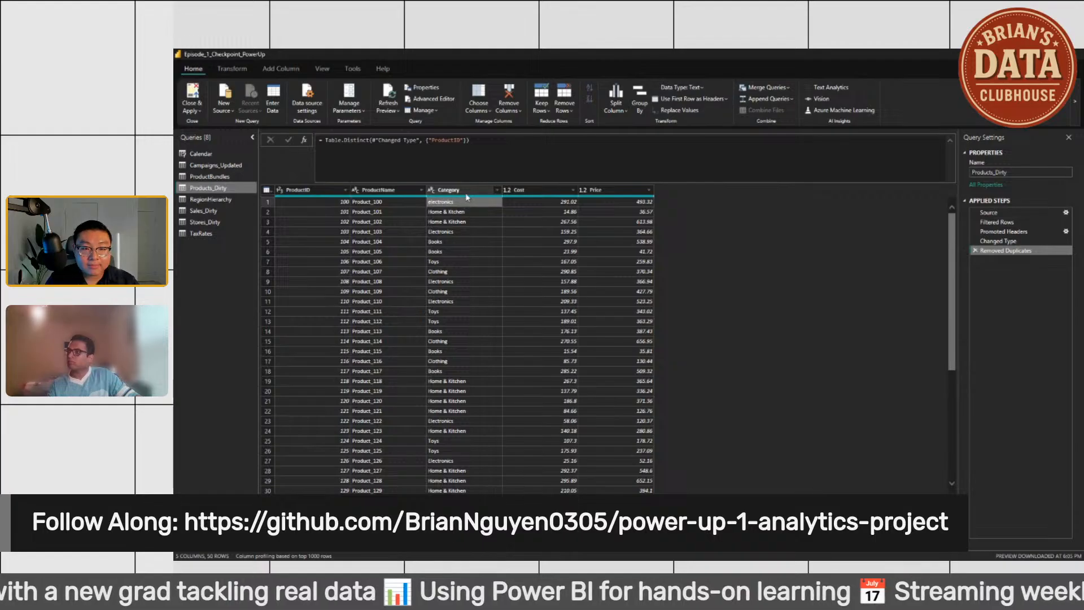
pyautogui.click(466, 192)
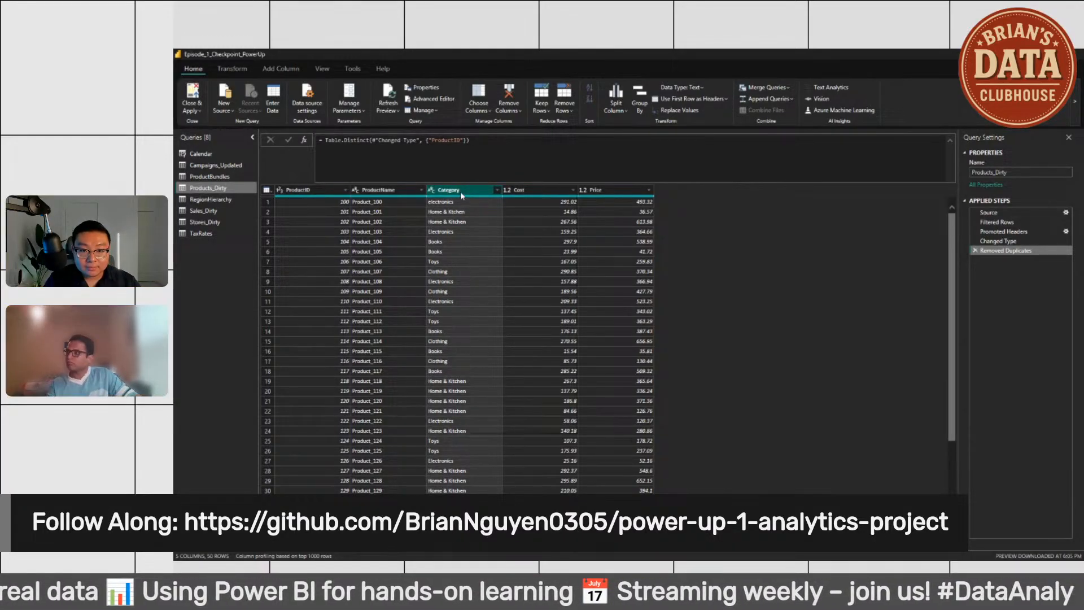
pyautogui.rightClick(461, 195)
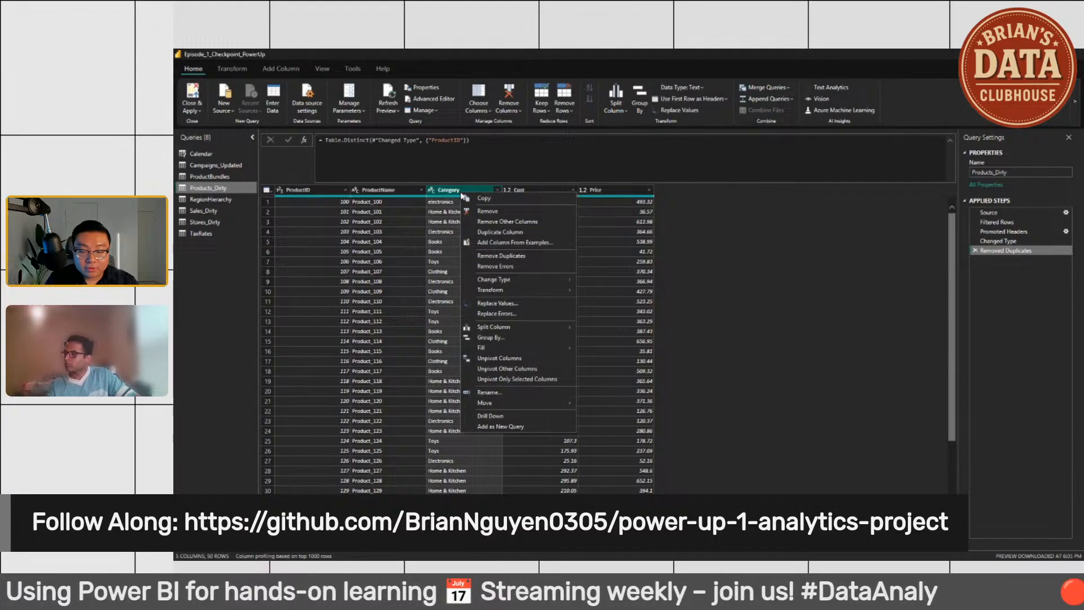
pyautogui.moveTo(511, 293)
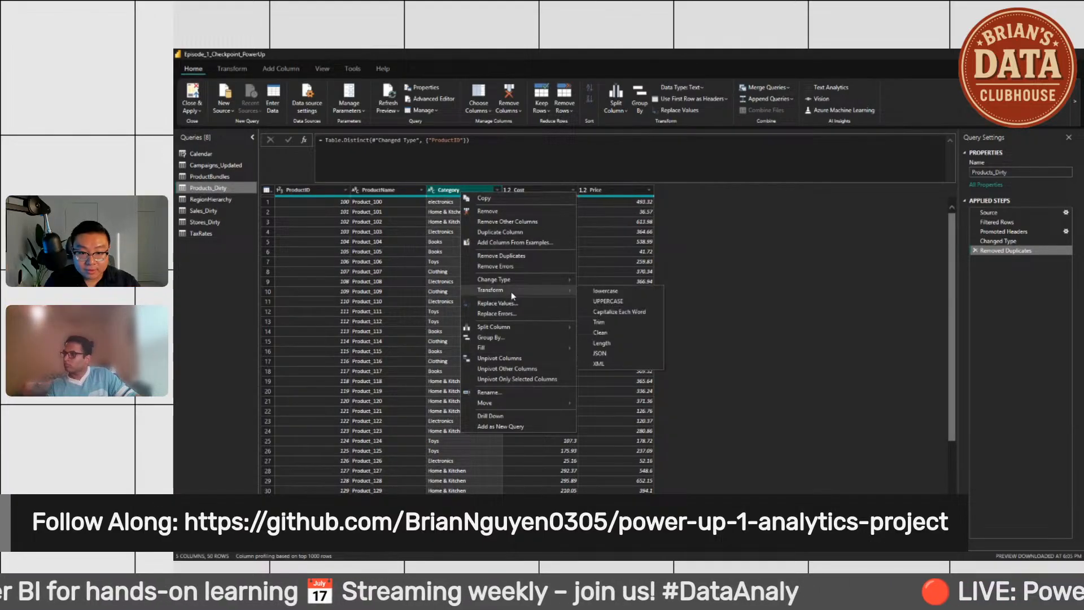
pyautogui.click(614, 310)
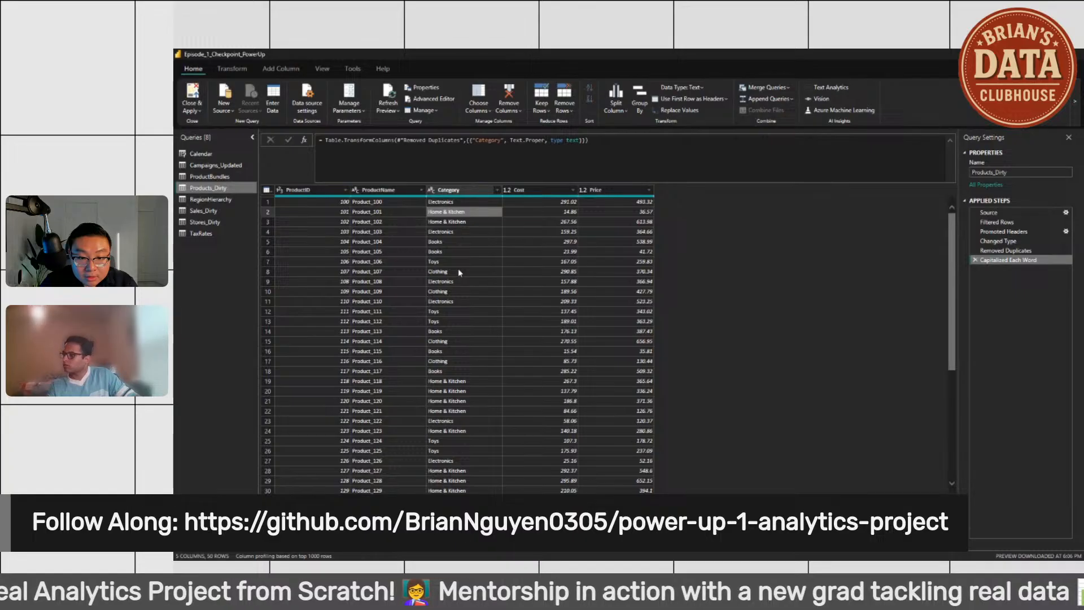
pyautogui.scroll(-4, 458, 268)
pyautogui.scroll(5, 458, 271)
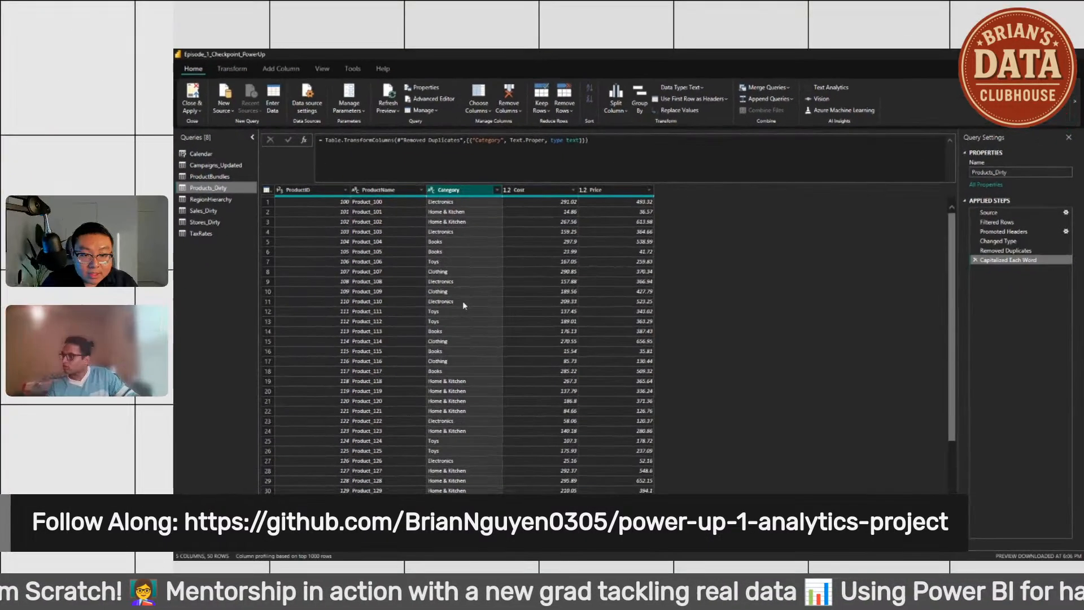
pyautogui.scroll(-5, 344, 298)
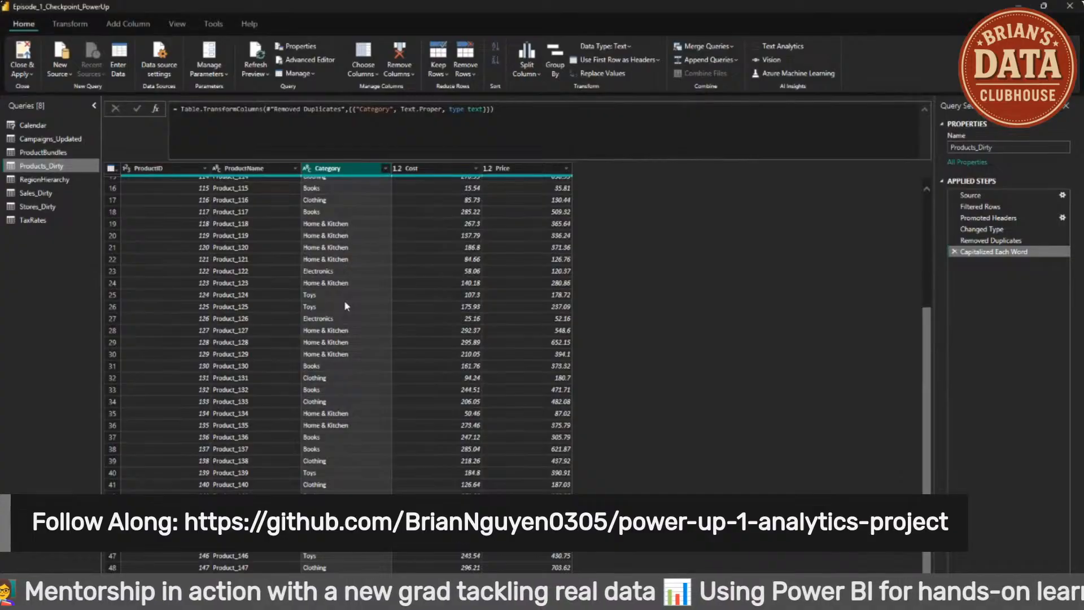
pyautogui.scroll(5, 345, 303)
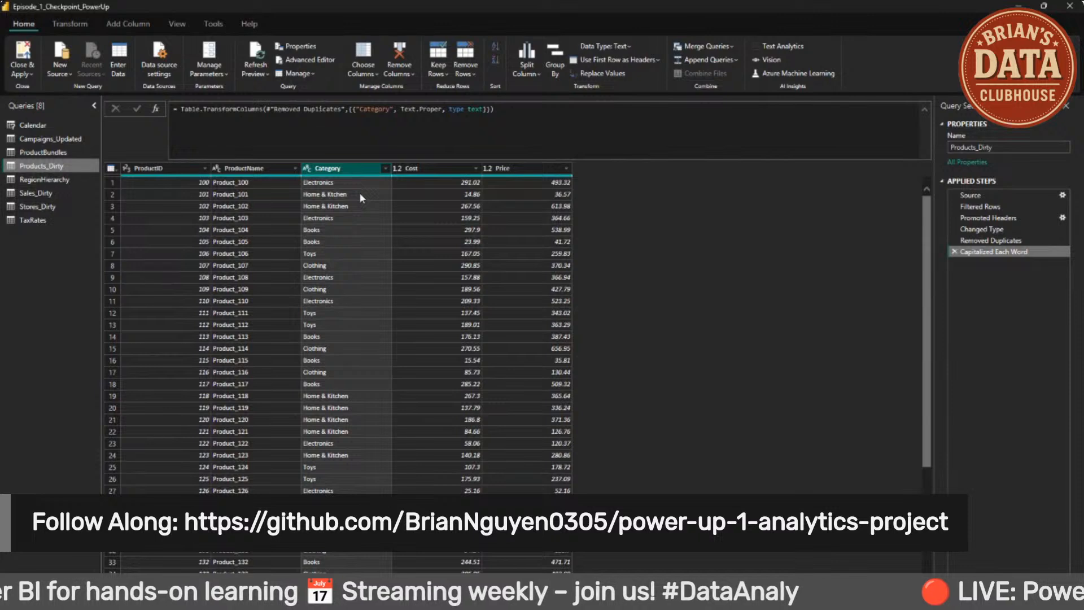
pyautogui.click(386, 168)
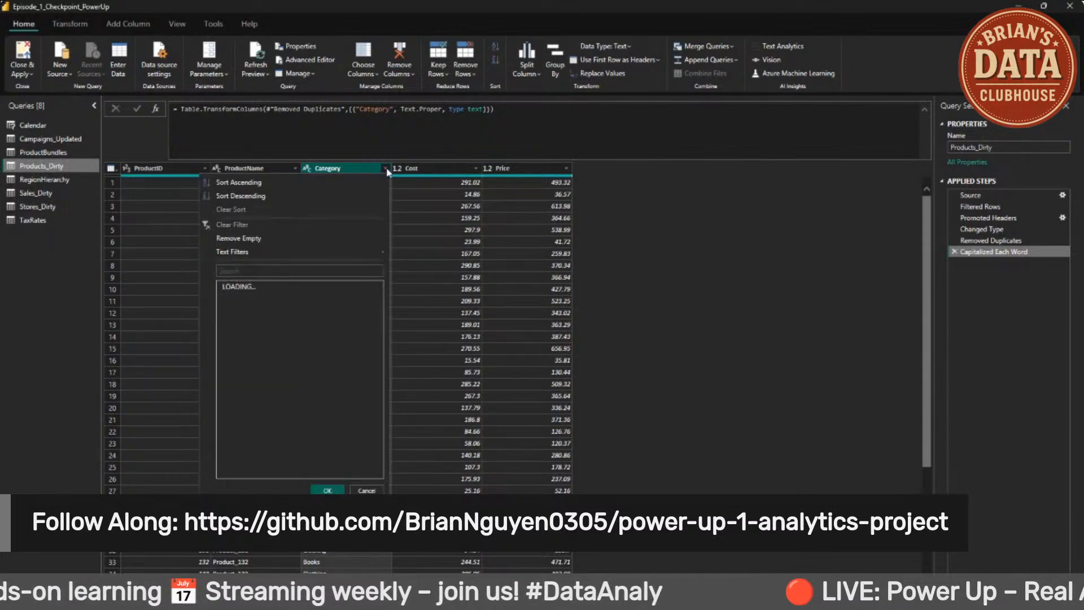
pyautogui.click(361, 171)
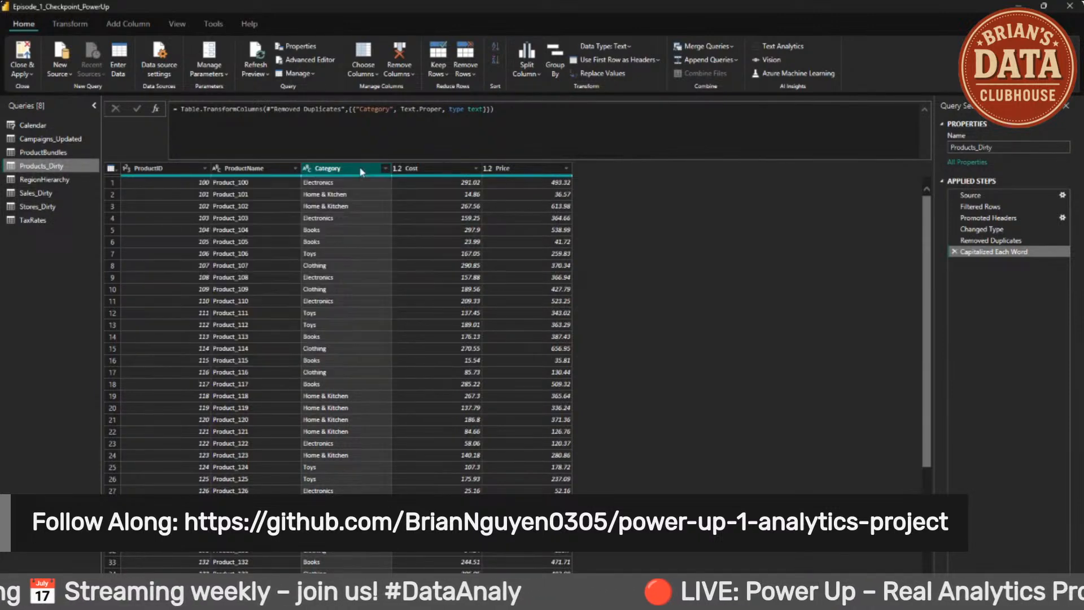
# Step: Start a value replacement on the Category column with "Home & Ktchen" as the value to find
pyautogui.rightClick(361, 172)
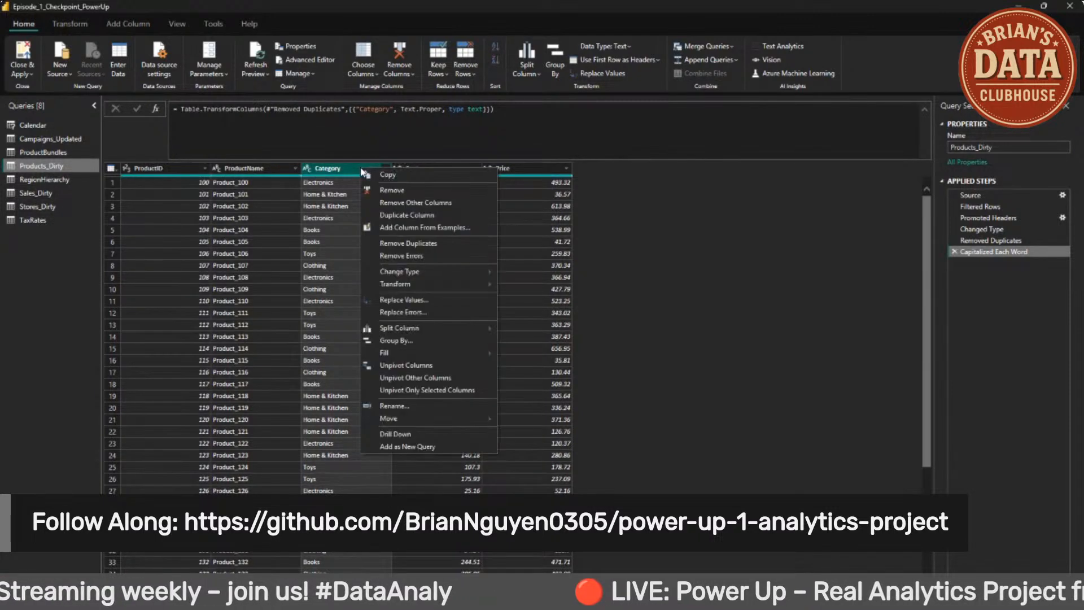
pyautogui.click(432, 301)
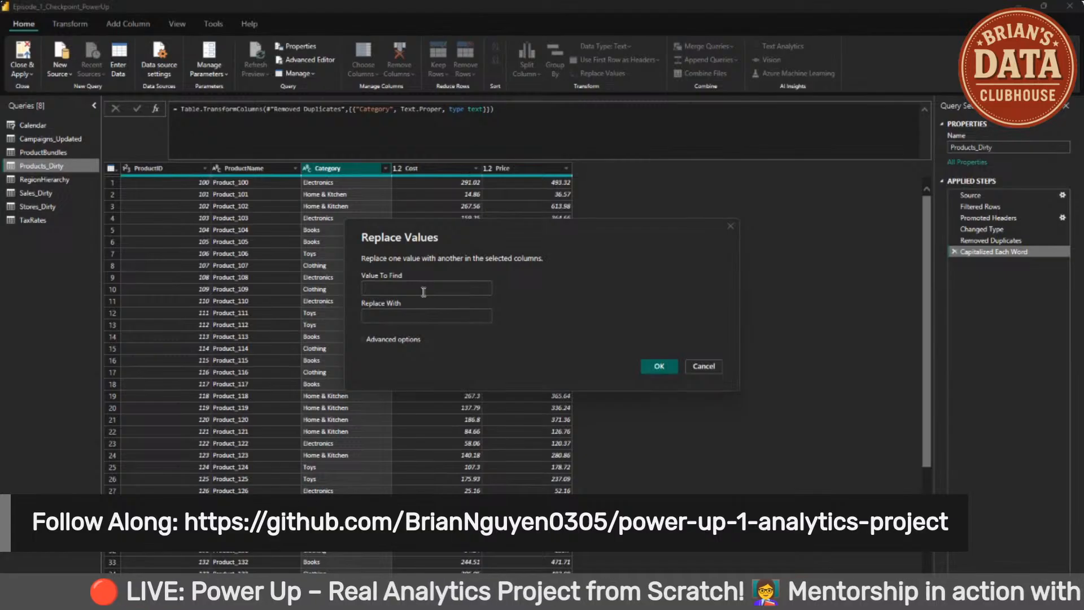
pyautogui.click(423, 292)
pyautogui.write('Ho')
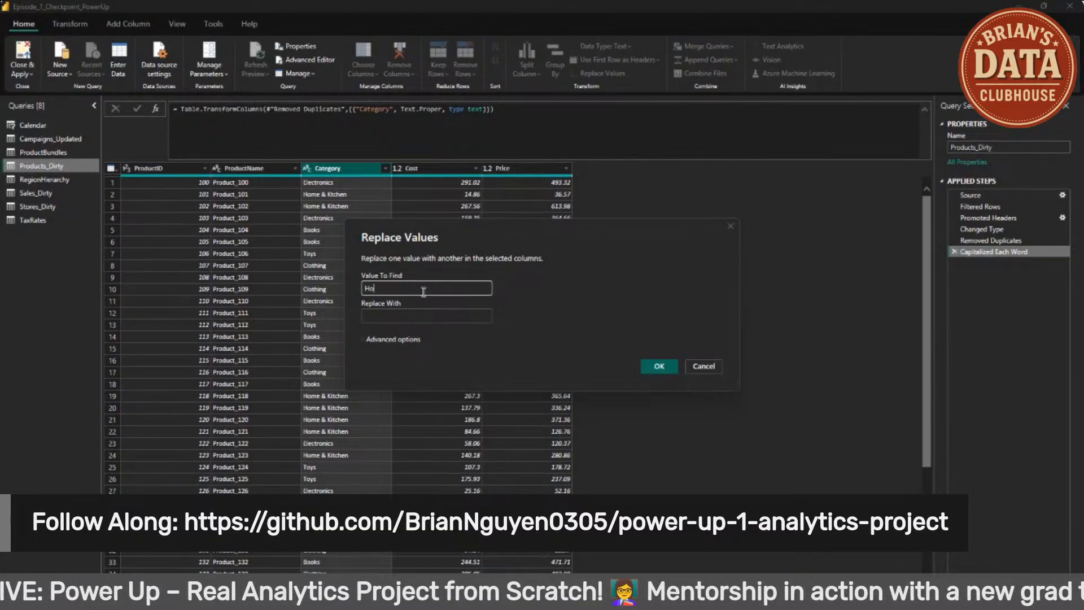
pyautogui.write('me ')
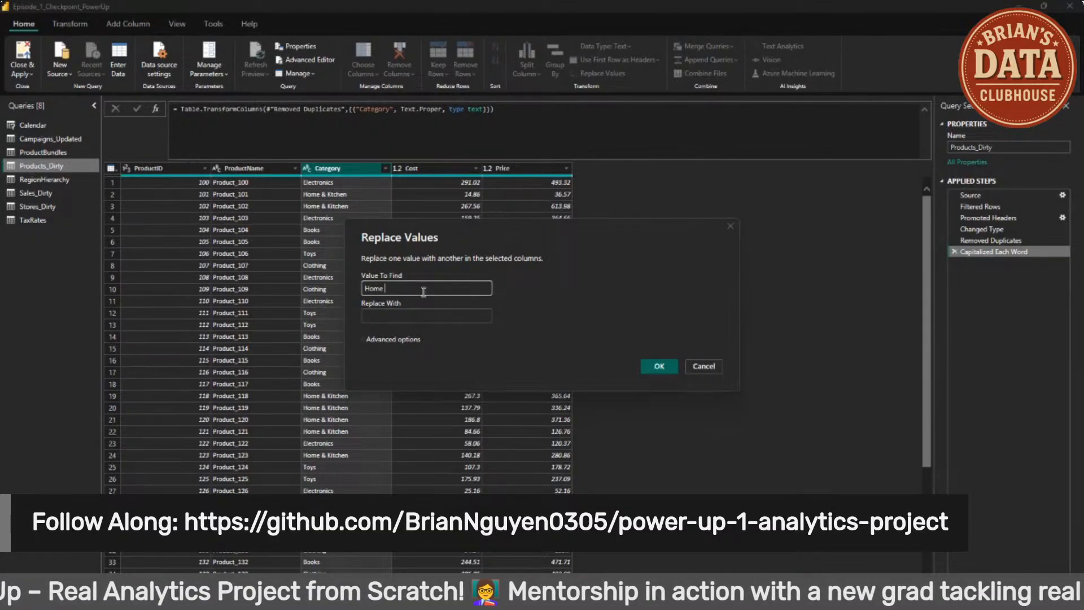
pyautogui.write('& K')
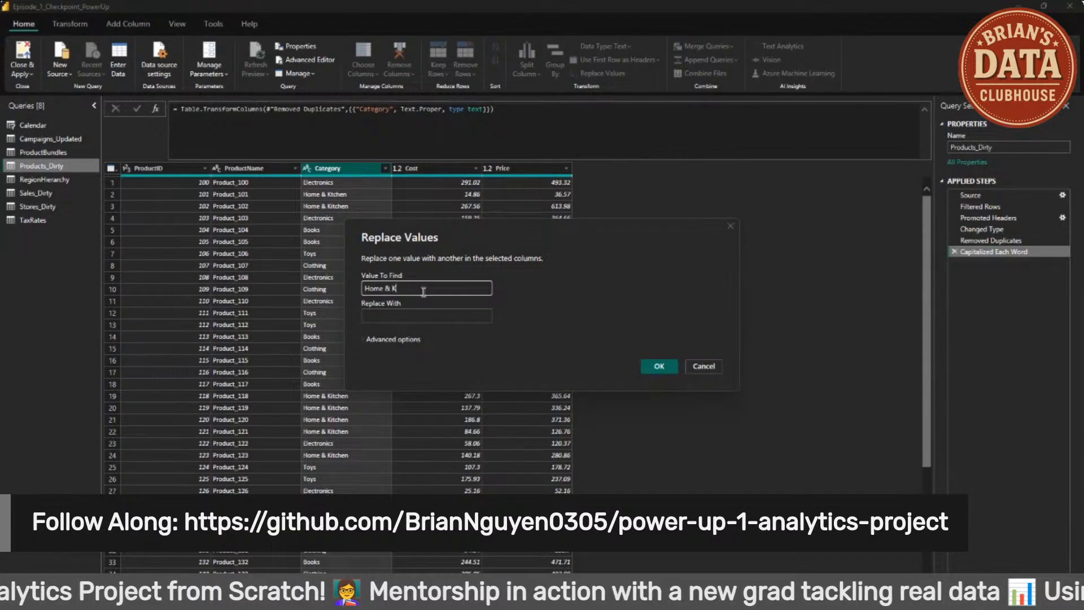
pyautogui.write('itchen')
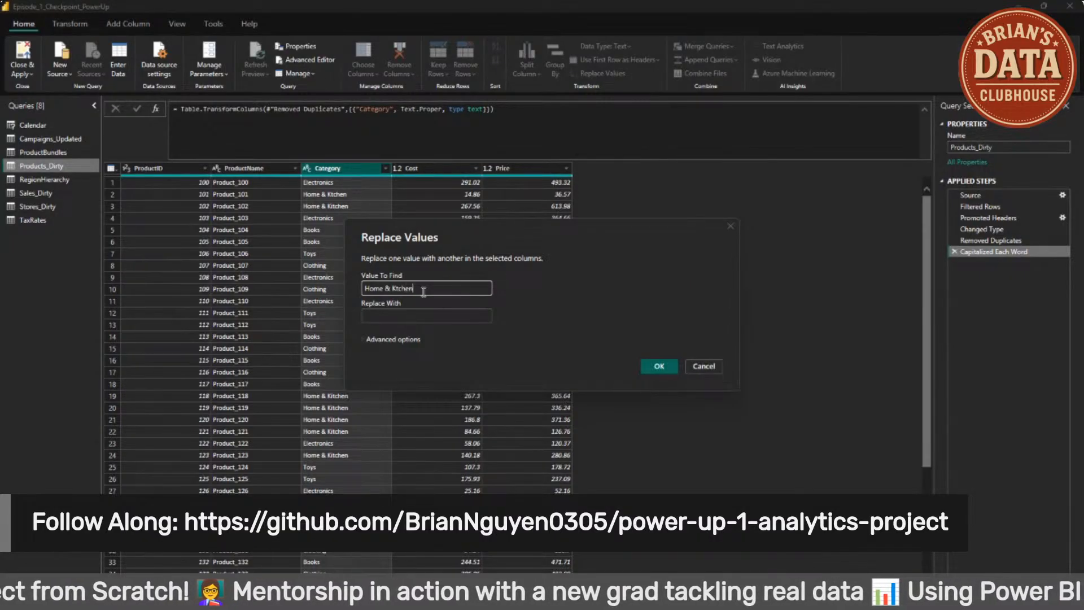
# Step: Set the replacement value to "Home & Kitchen", match entire cell contents, and apply the replacement
pyautogui.hotkey('ctrl', 'a')
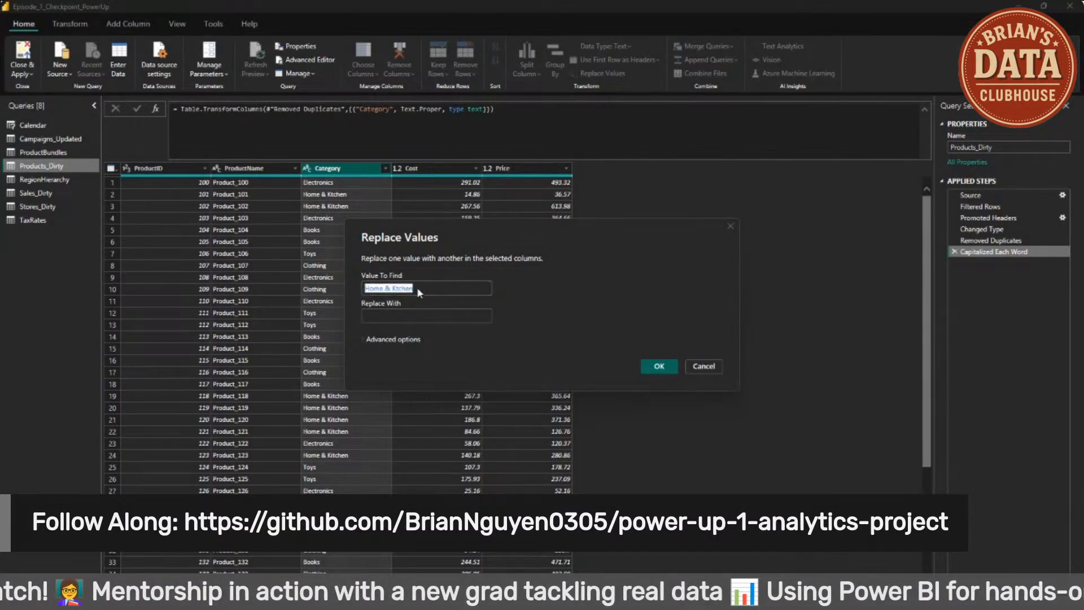
pyautogui.hotkey('ctrl', 'c')
pyautogui.click(408, 315)
pyautogui.hotkey('ctrl', 'v')
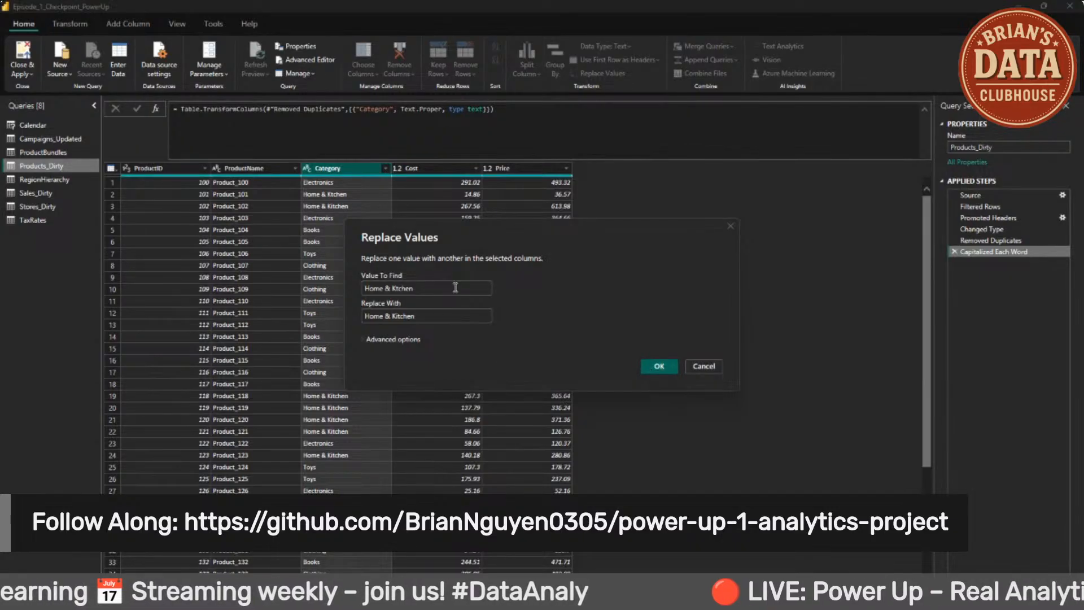
pyautogui.click(402, 339)
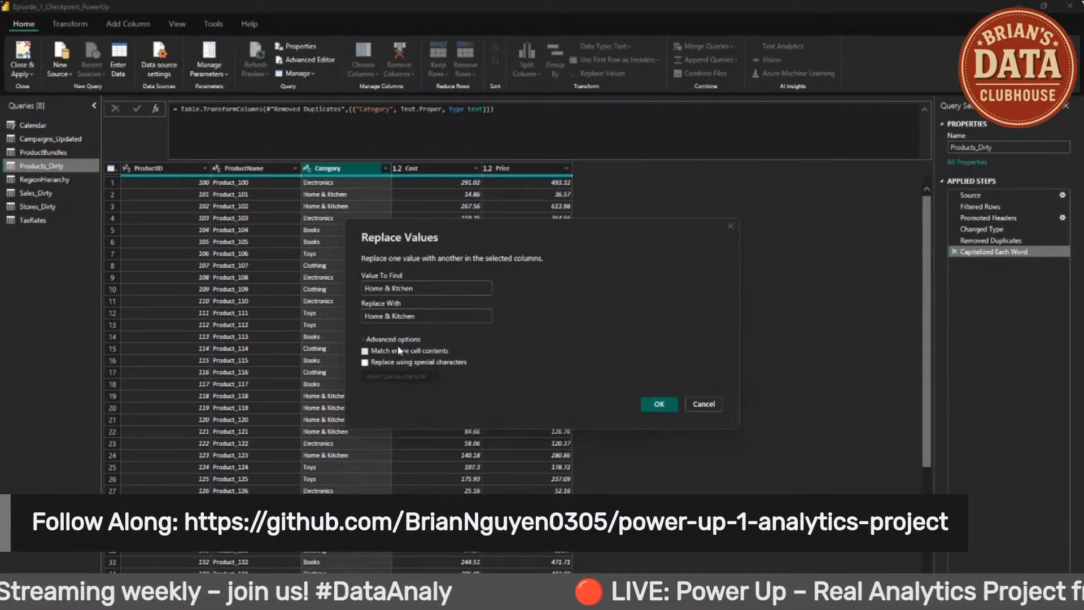
pyautogui.click(366, 351)
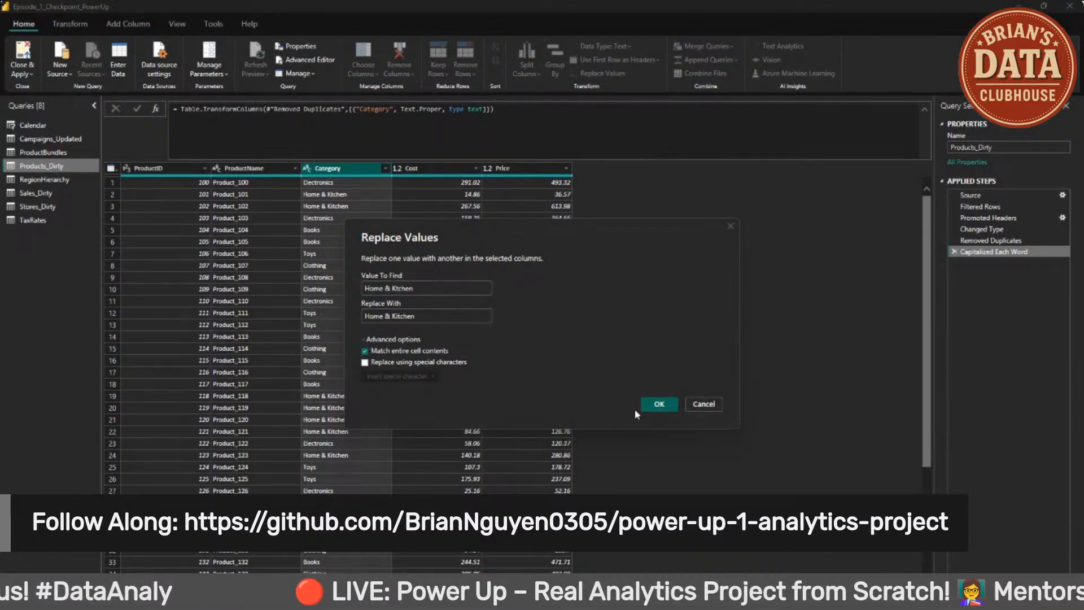
pyautogui.click(657, 405)
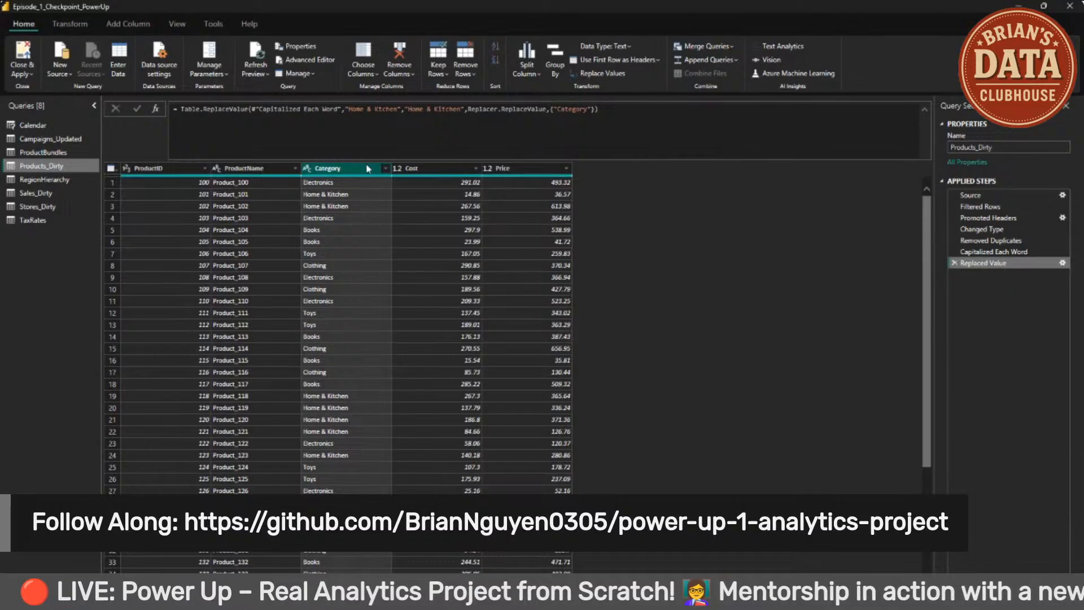
# Step: Check the Category column's distinct values, apply the filter with all values selected, and look through the rows
pyautogui.click(386, 168)
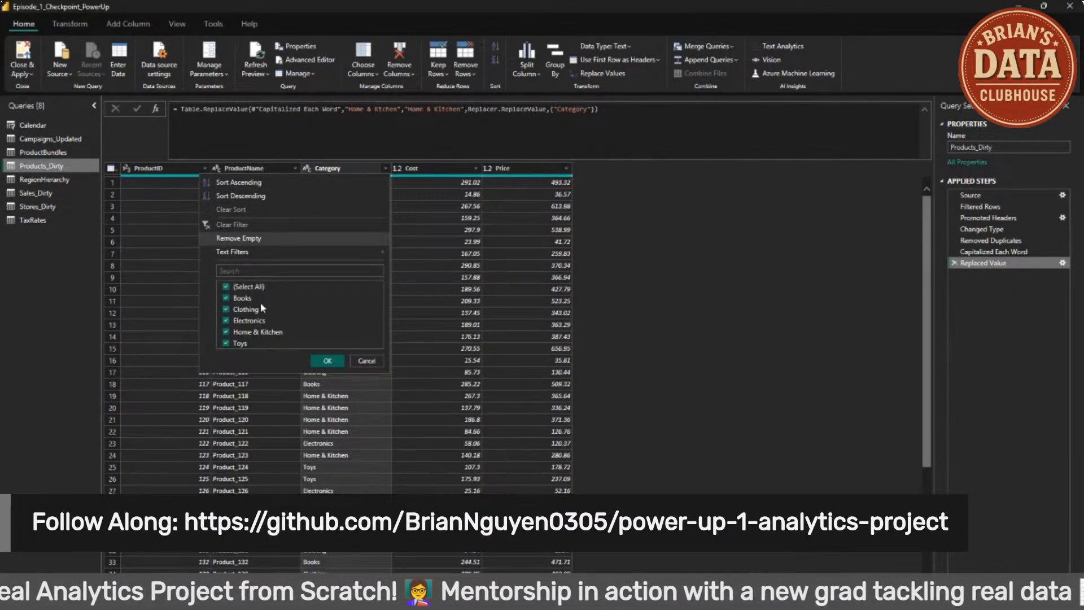
pyautogui.click(320, 359)
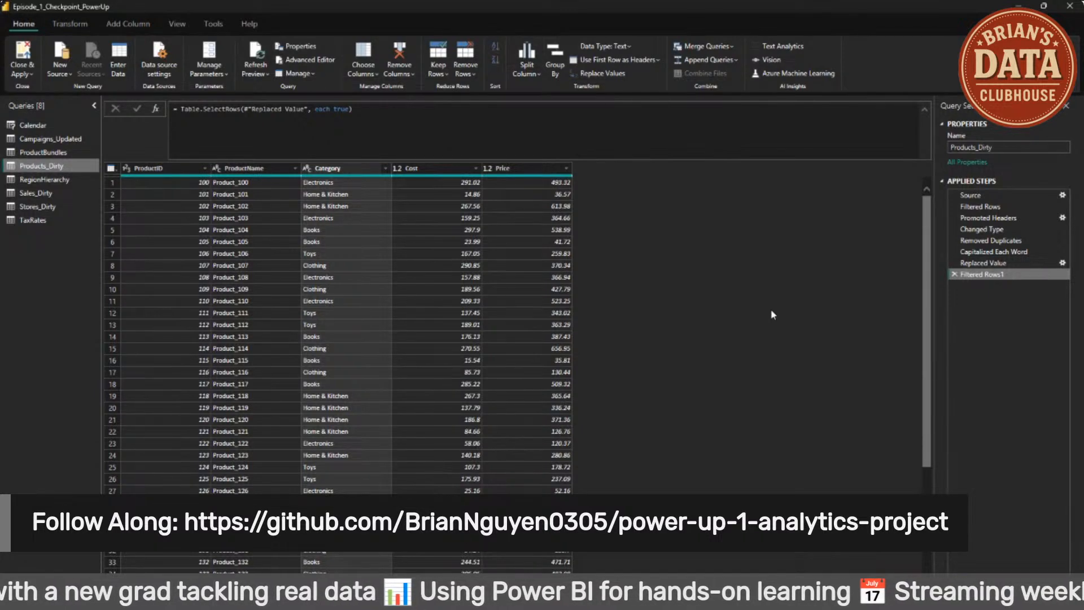
pyautogui.scroll(-5, 753, 407)
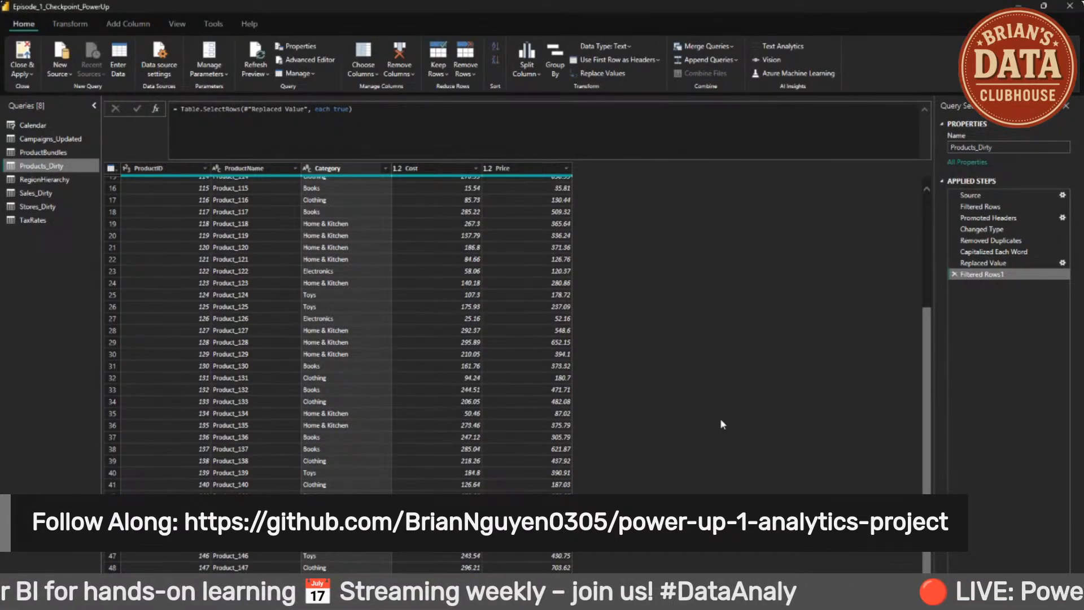
pyautogui.scroll(5, 721, 420)
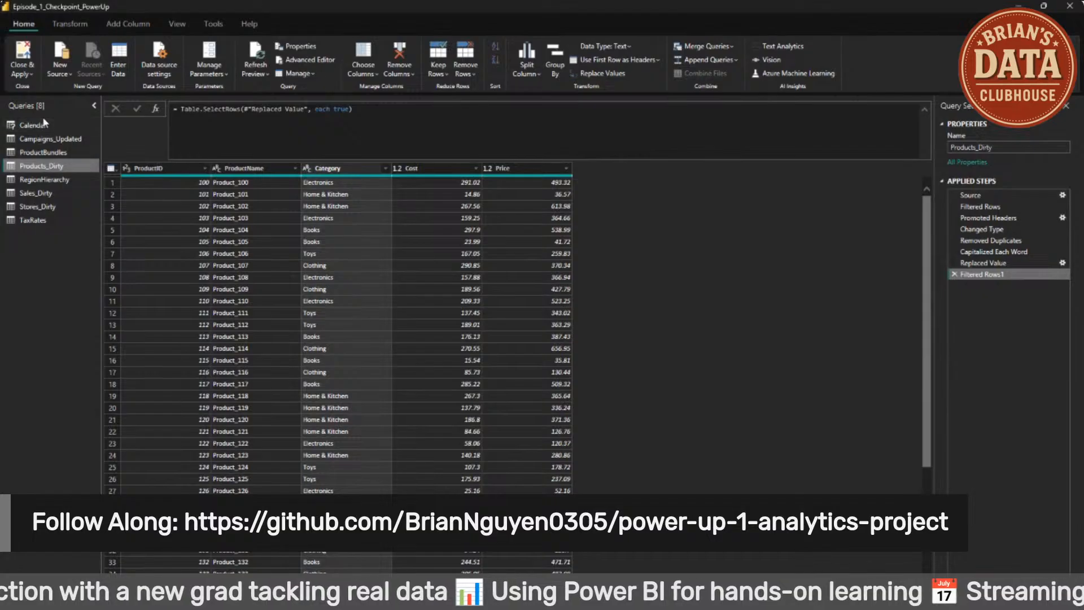
# Step: Rename the Products_Dirty query to Products_Processed
pyautogui.doubleClick(54, 169)
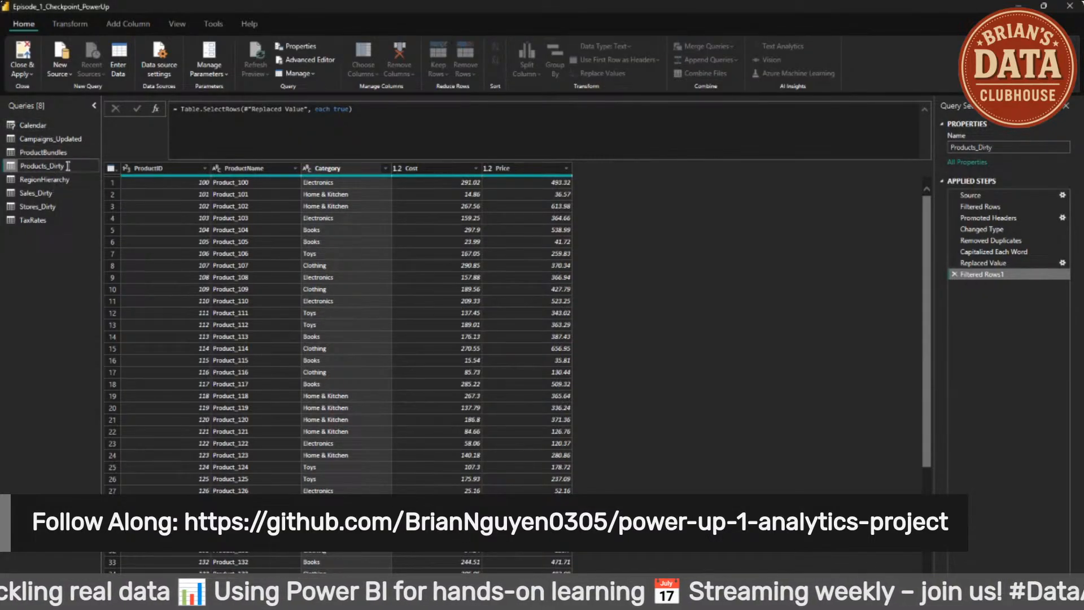
pyautogui.moveTo(49, 166); pyautogui.dragTo(67, 166)
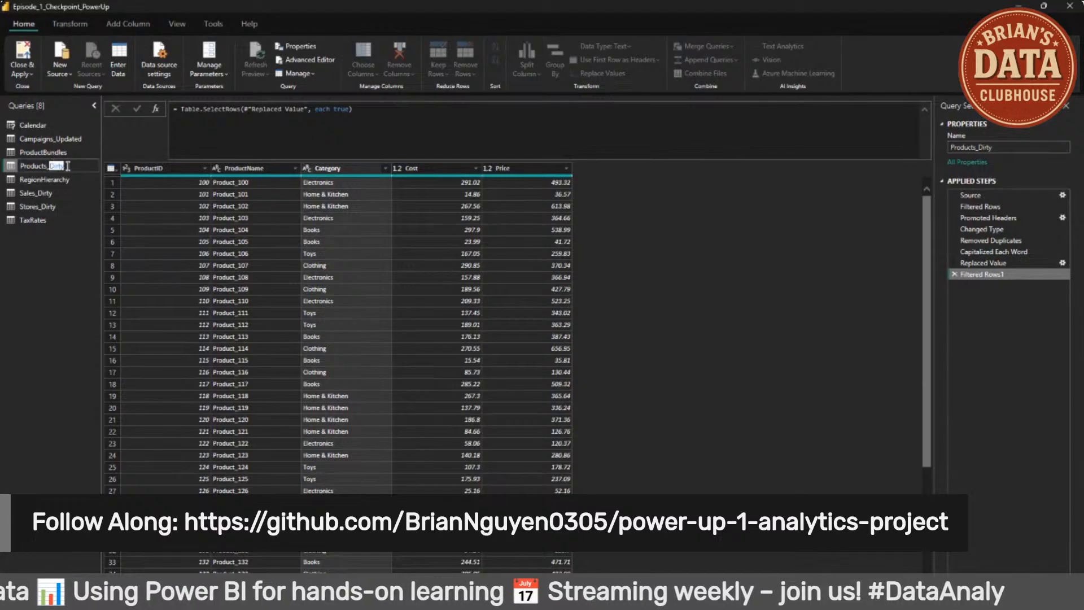
pyautogui.press('BackSpace')
pyautogui.press('BackSpace')
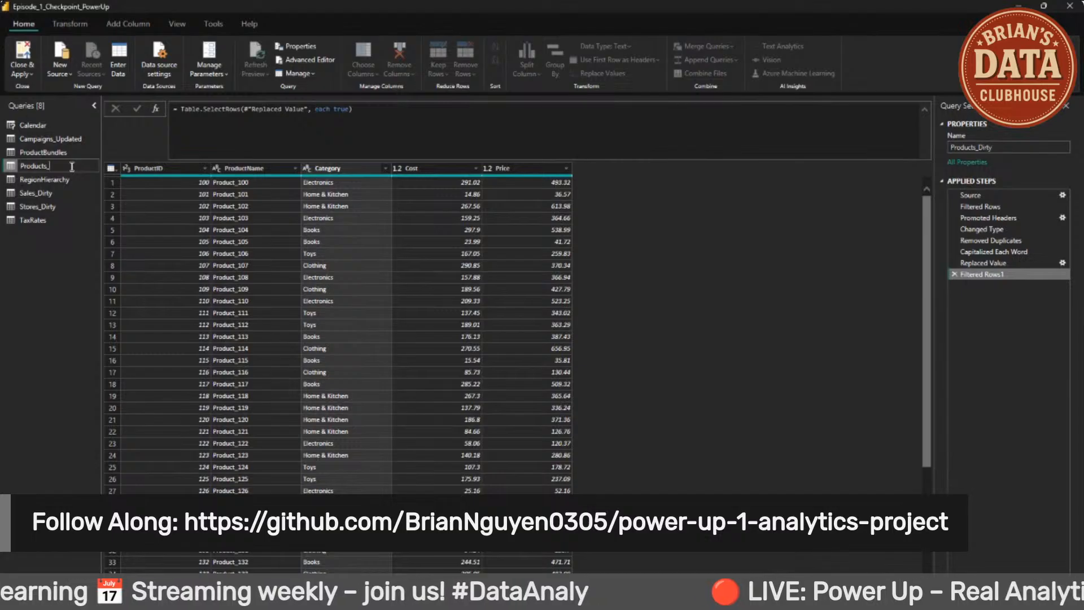
pyautogui.write('_P')
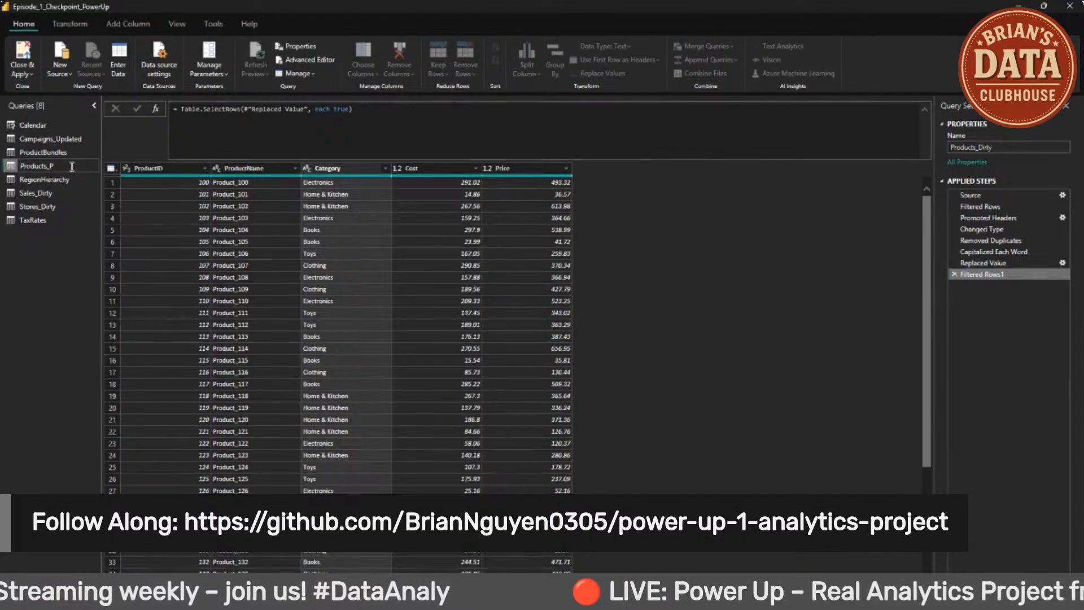
pyautogui.write('rocessed')
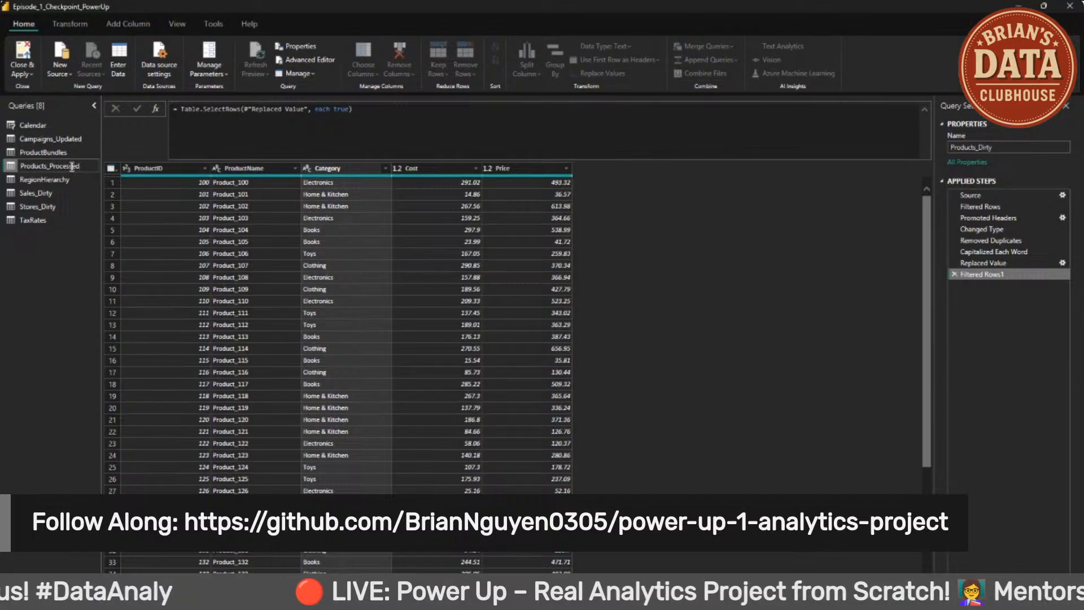
pyautogui.click(37, 311)
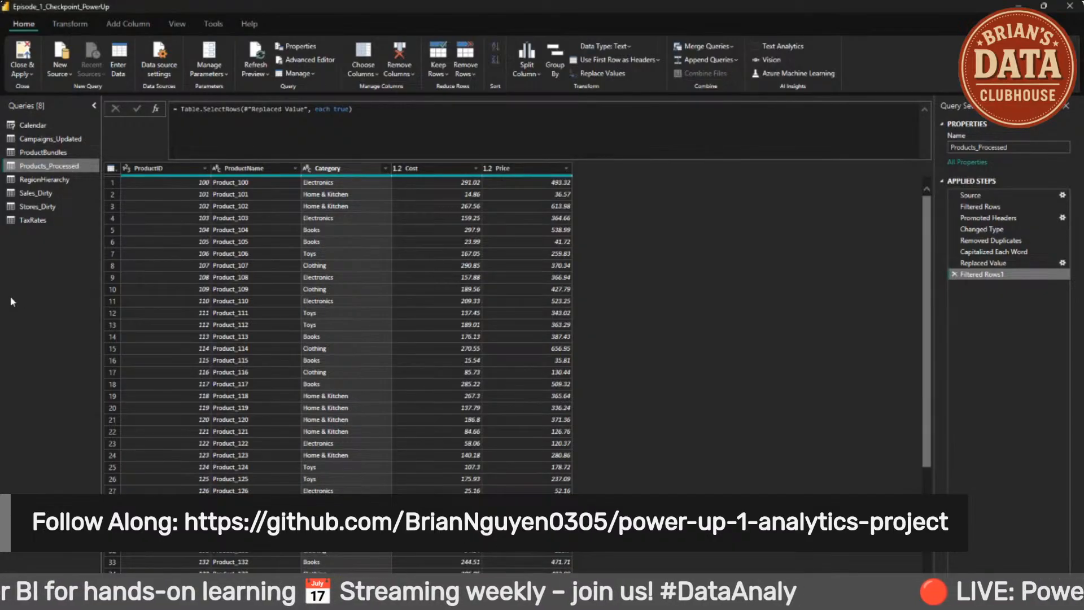
# Step: Rename the Sales_Dirty query to Sales_Processed
pyautogui.click(59, 193)
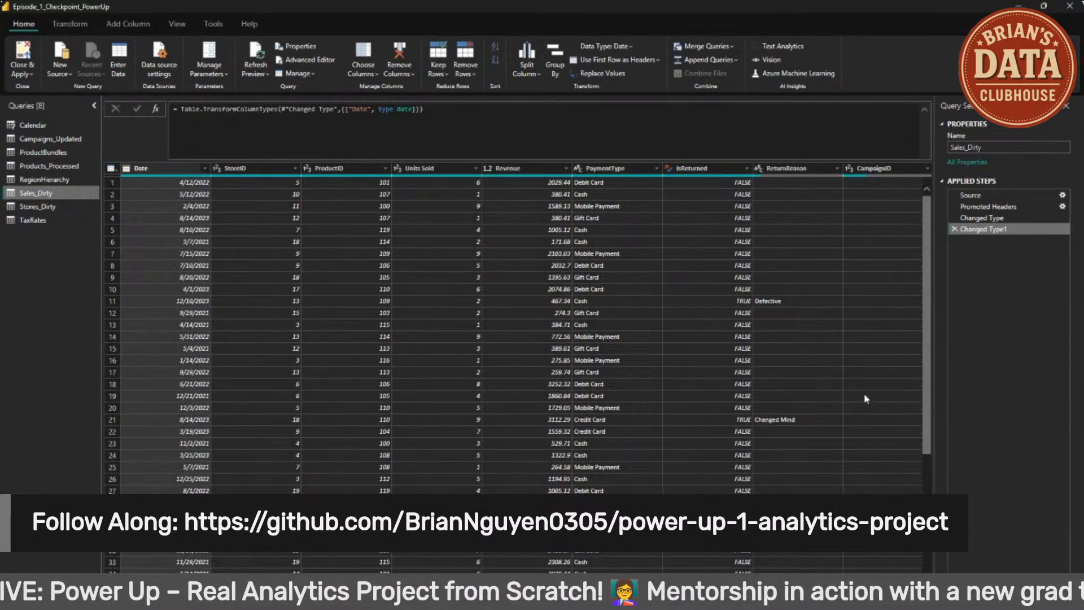
pyautogui.doubleClick(65, 193)
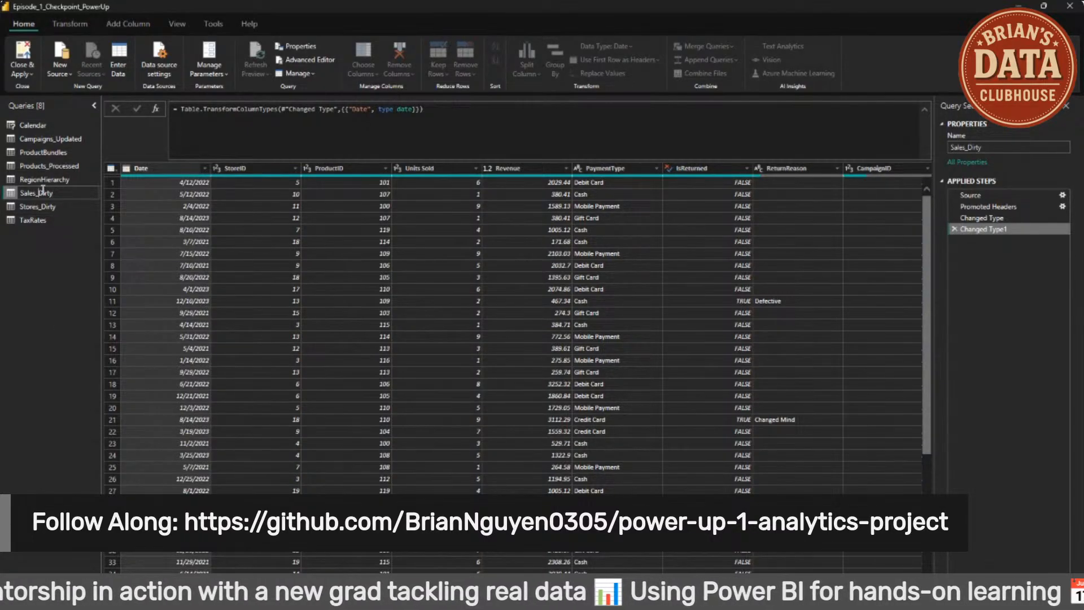
pyautogui.moveTo(38, 193); pyautogui.dragTo(60, 192)
pyautogui.write('P')
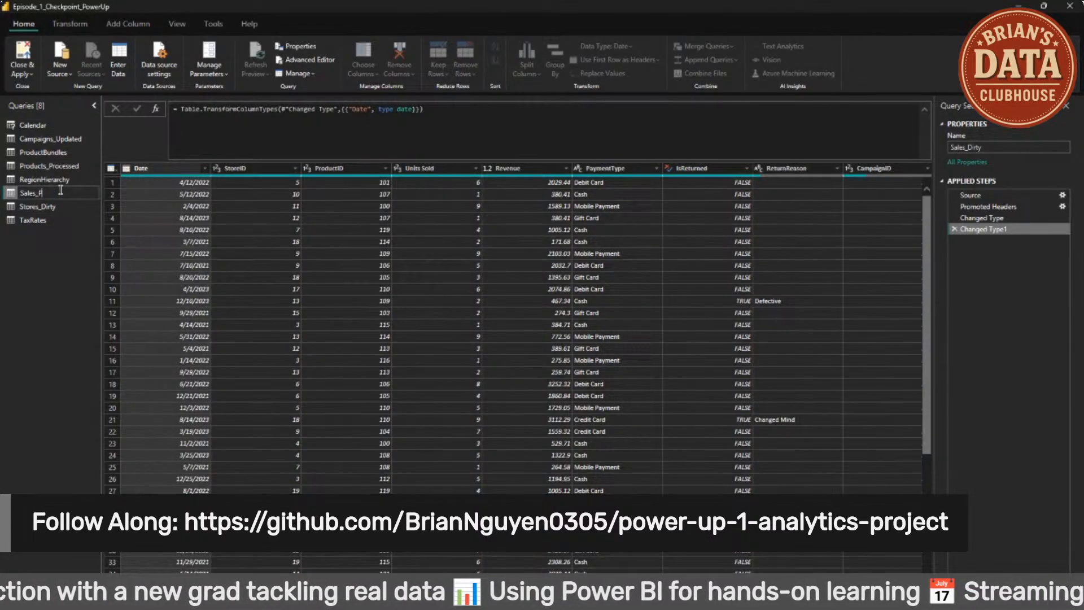
pyautogui.write('rocessed')
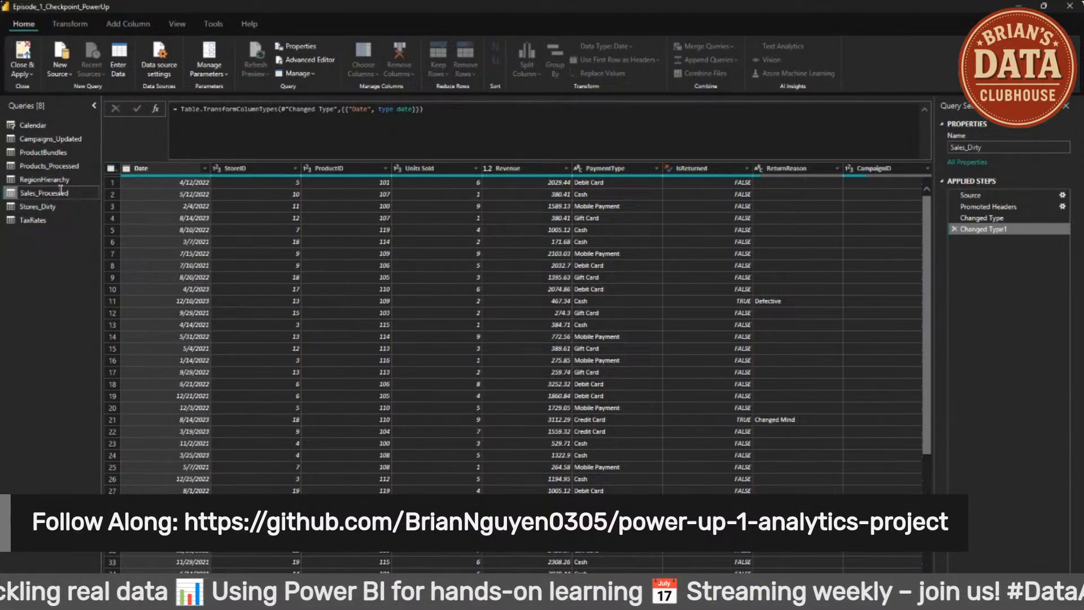
pyautogui.press('Return')
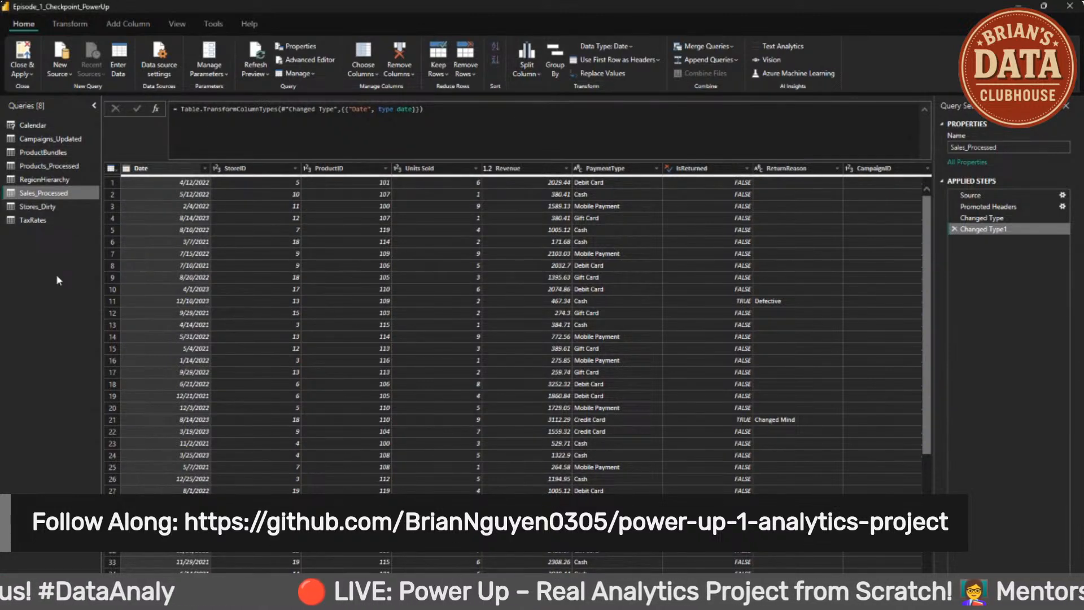
# Step: Repoint the Stores_Dirty query's Source step to Stores_Dirty in Downloads\PowerUp_Project\Data\PowerUp_All_Final_Datasets, keeping the comma-separated import settings
pyautogui.click(55, 207)
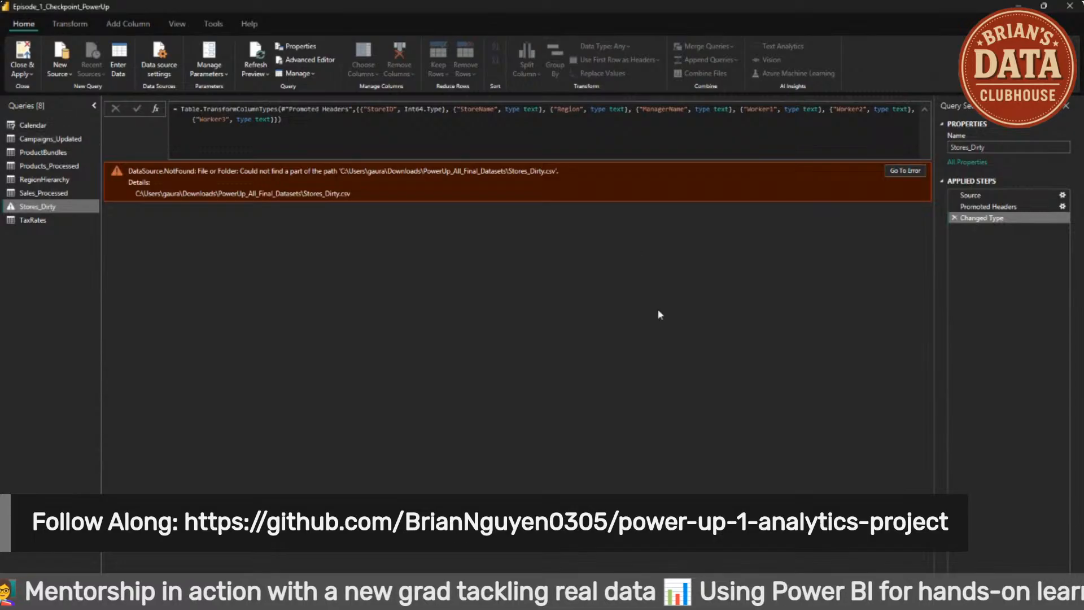
pyautogui.click(906, 171)
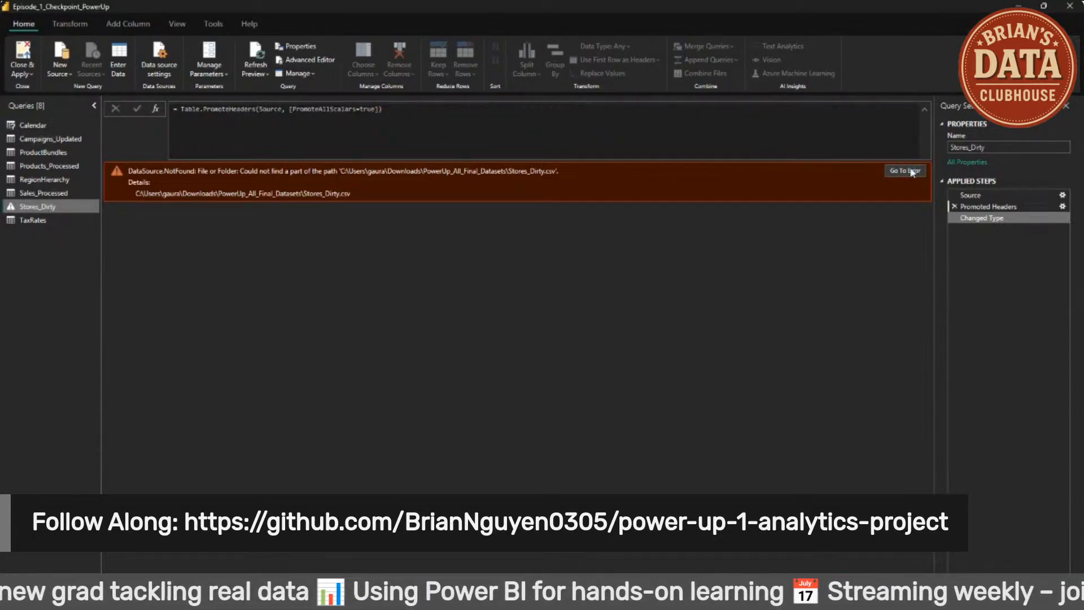
pyautogui.click(1061, 195)
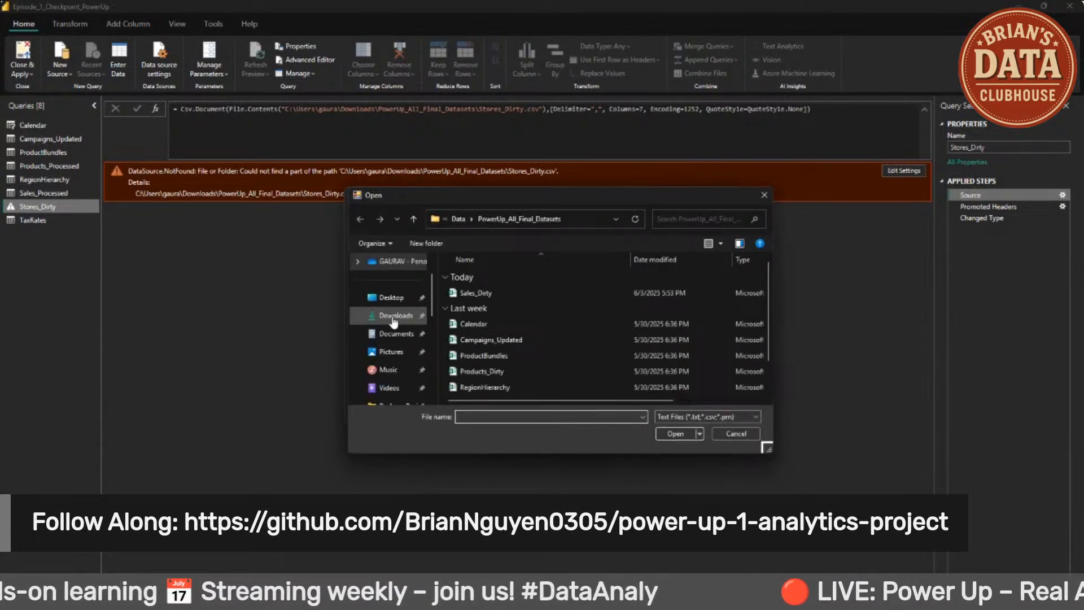
pyautogui.click(394, 320)
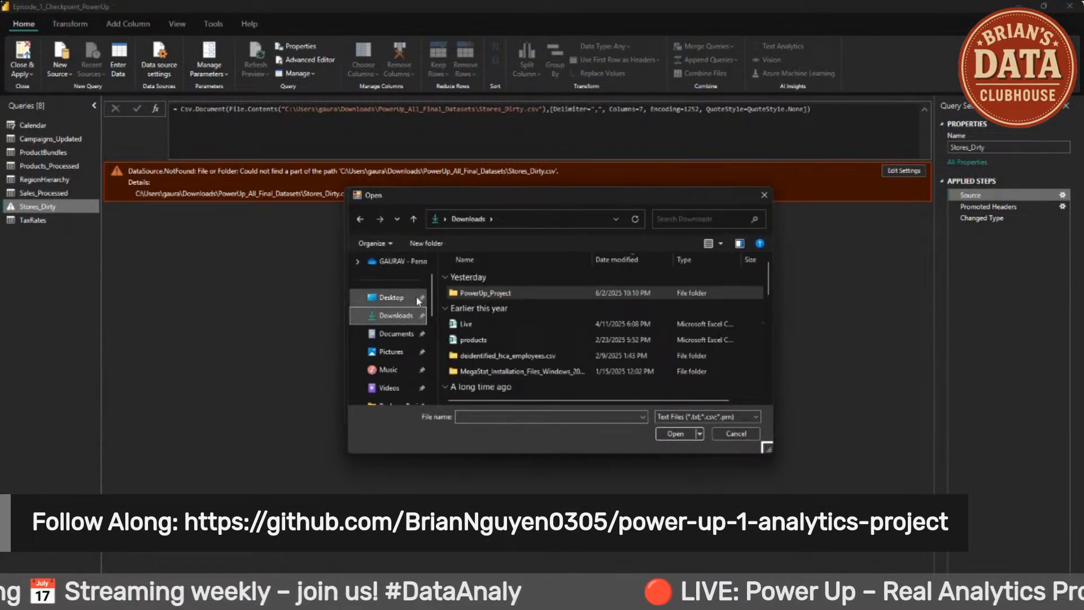
pyautogui.doubleClick(484, 293)
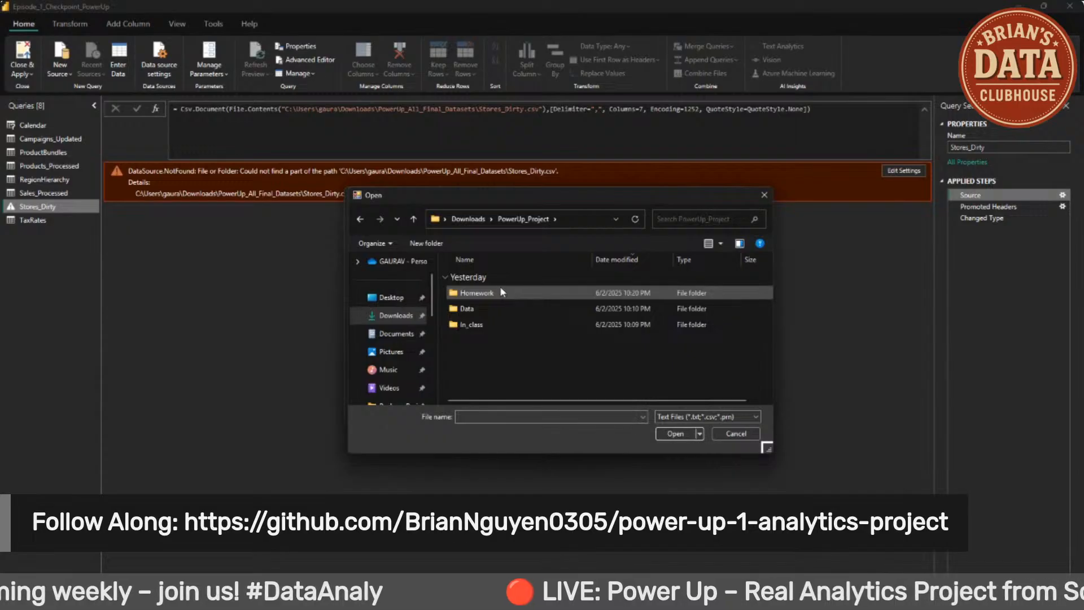
pyautogui.doubleClick(480, 305)
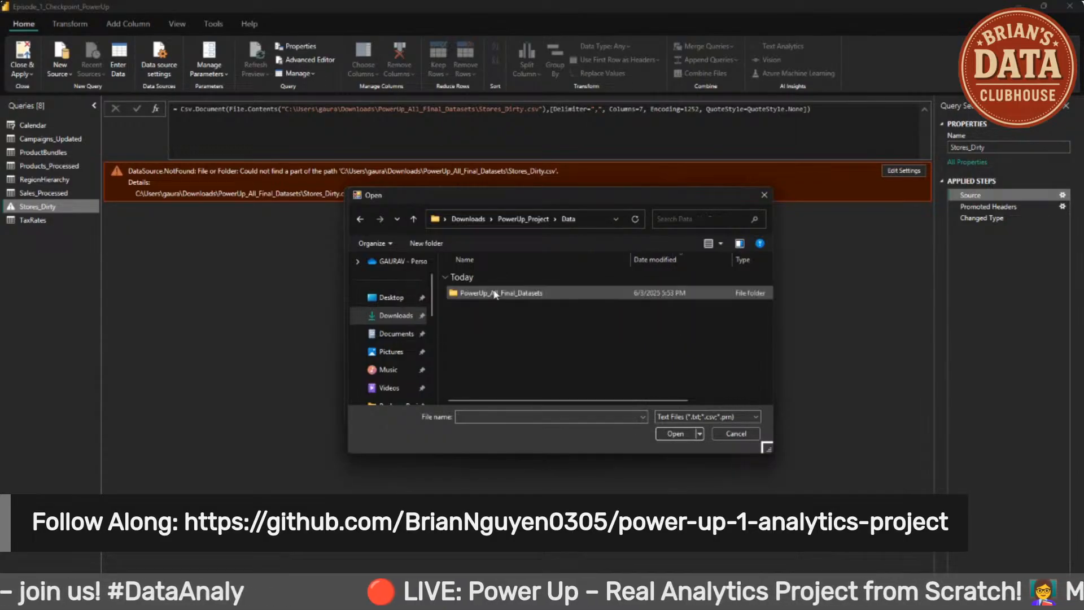
pyautogui.doubleClick(495, 293)
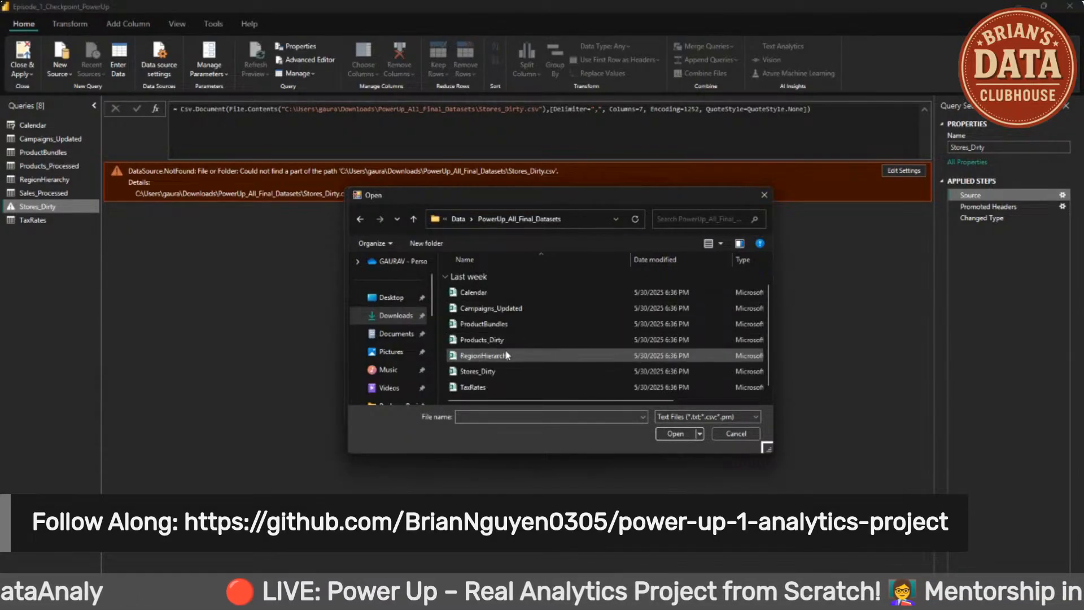
pyautogui.click(504, 372)
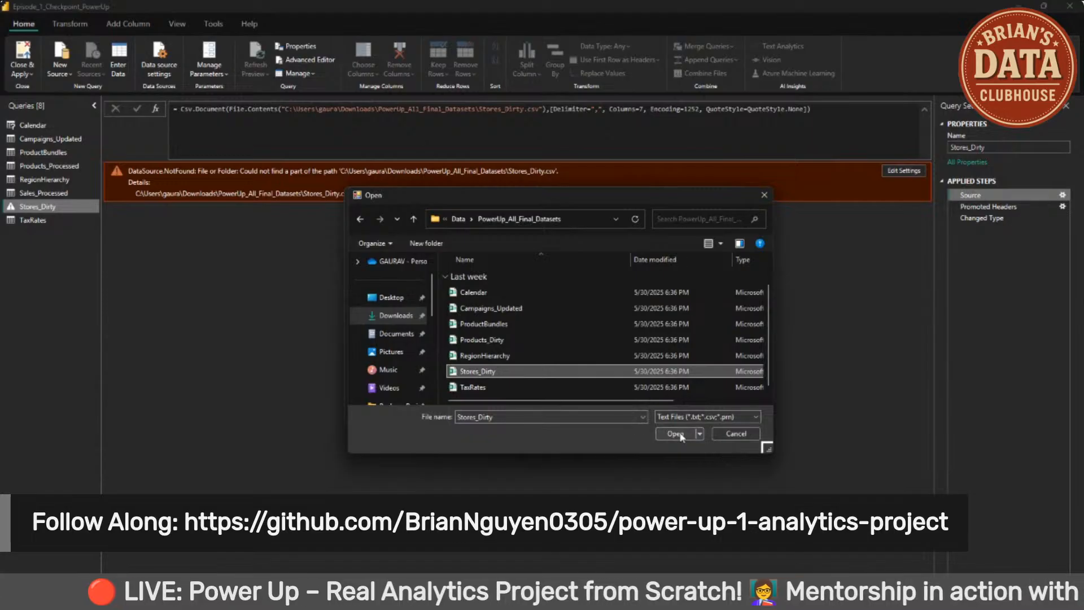
pyautogui.click(676, 433)
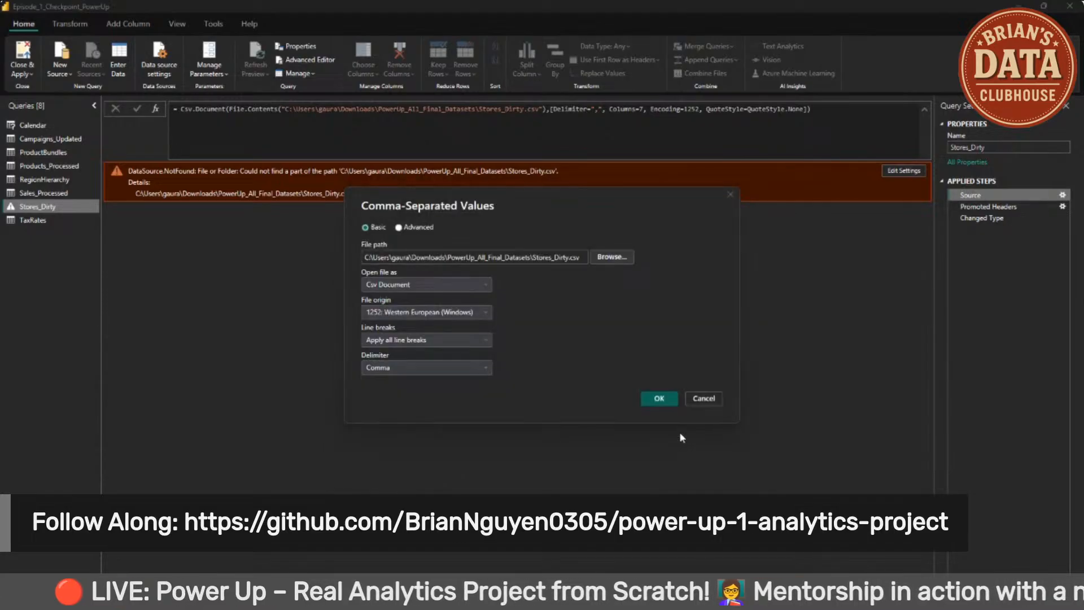
pyautogui.click(659, 399)
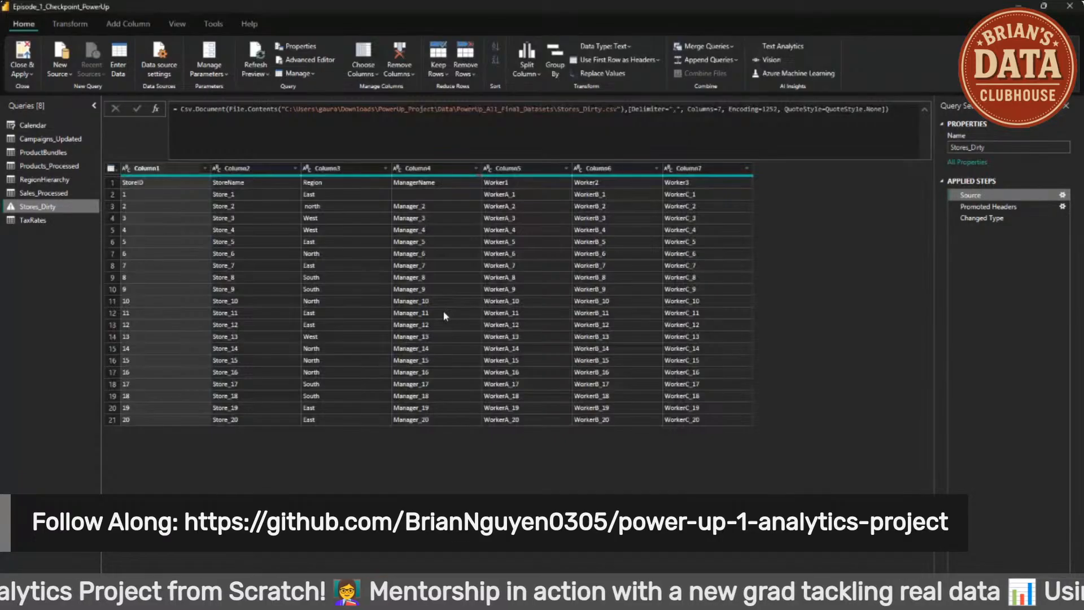
# Step: Examine the Stores_Dirty source rows for blank manager names and inconsistent region entries, checking the region column's distinct values
pyautogui.click(439, 194)
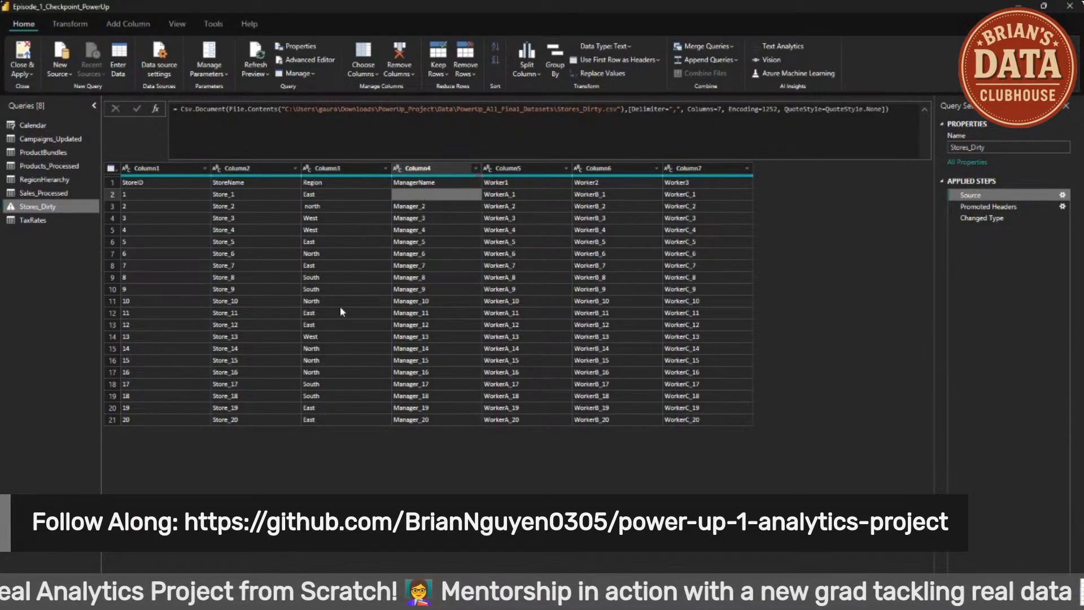
pyautogui.click(308, 208)
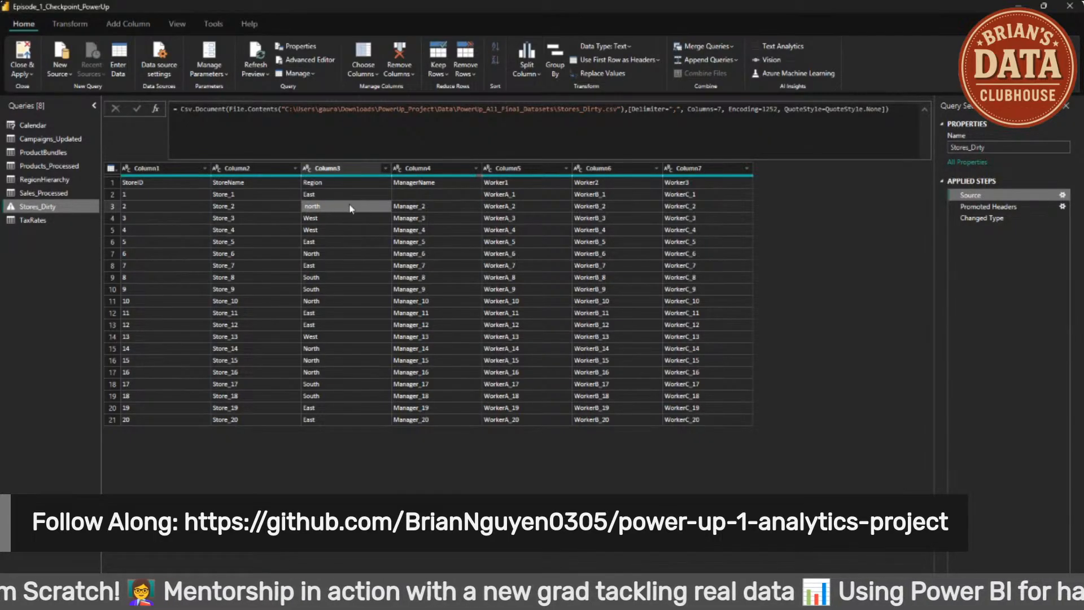
pyautogui.click(318, 254)
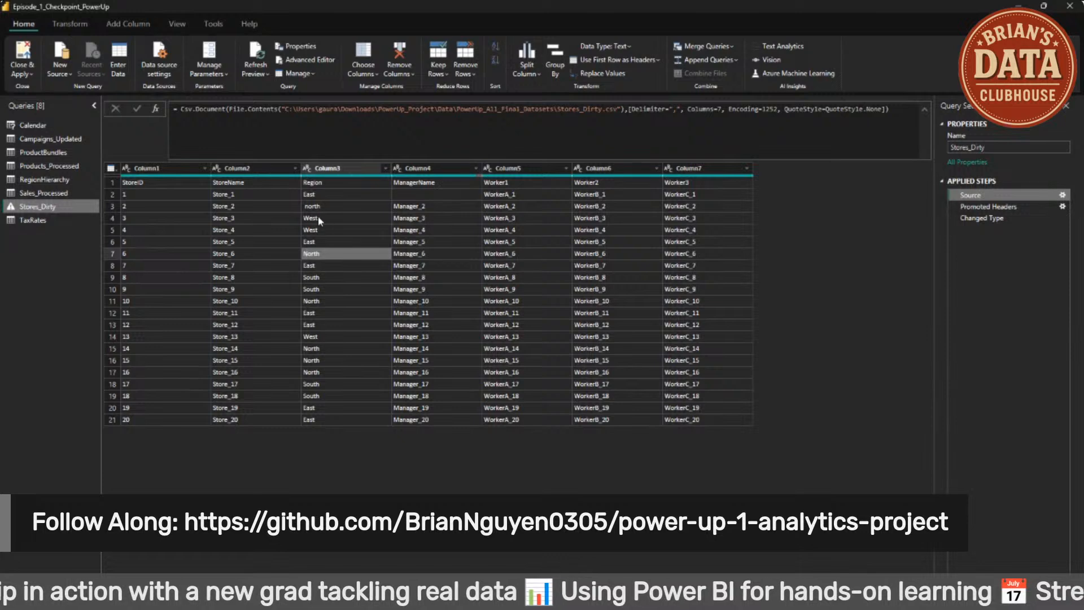
pyautogui.click(380, 194)
pyautogui.click(382, 203)
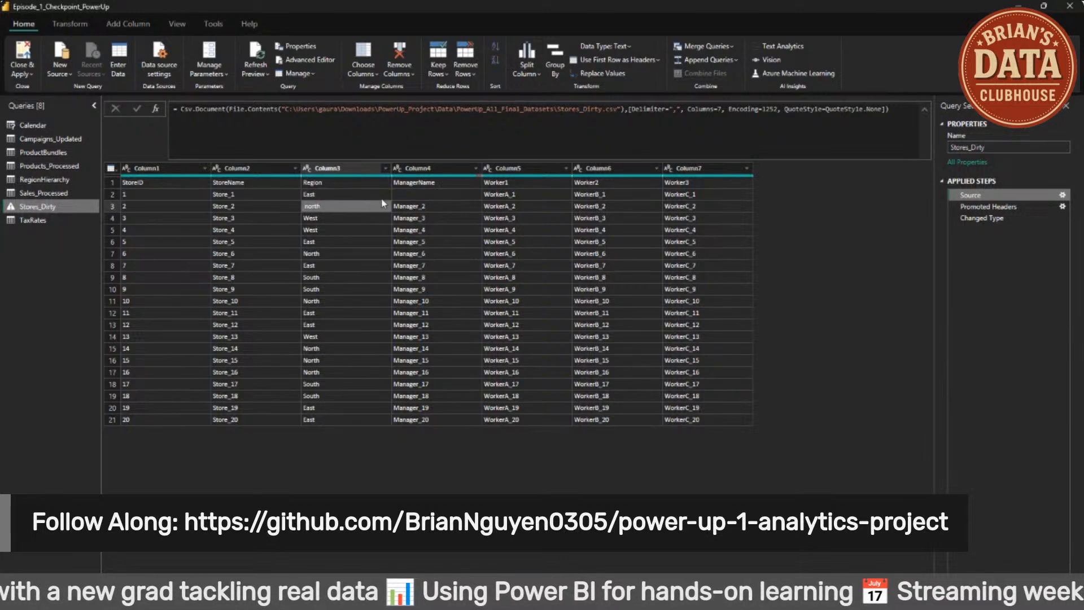
pyautogui.click(385, 168)
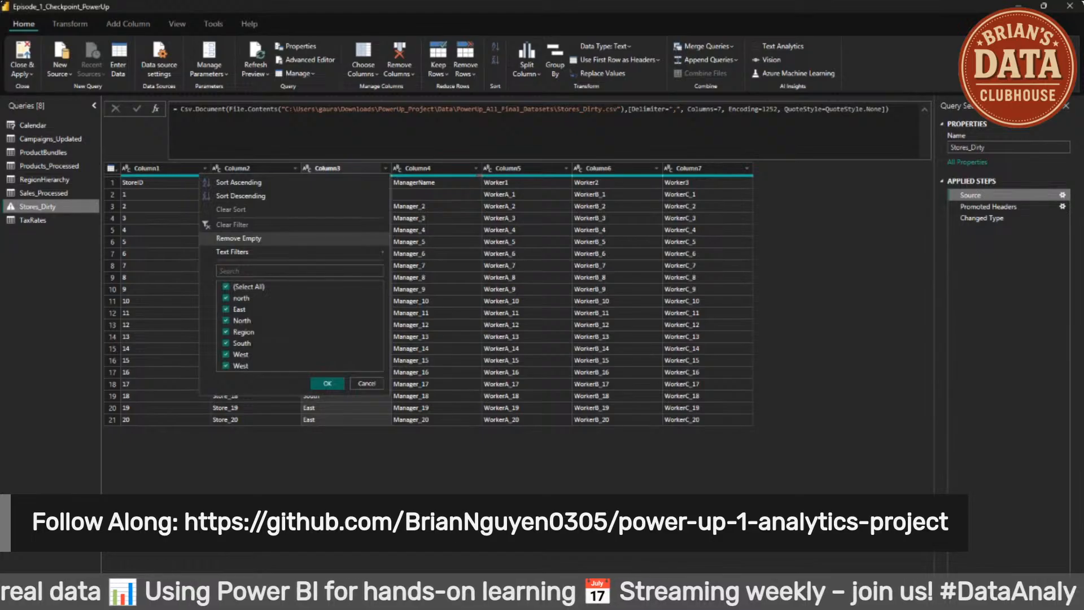
pyautogui.click(291, 448)
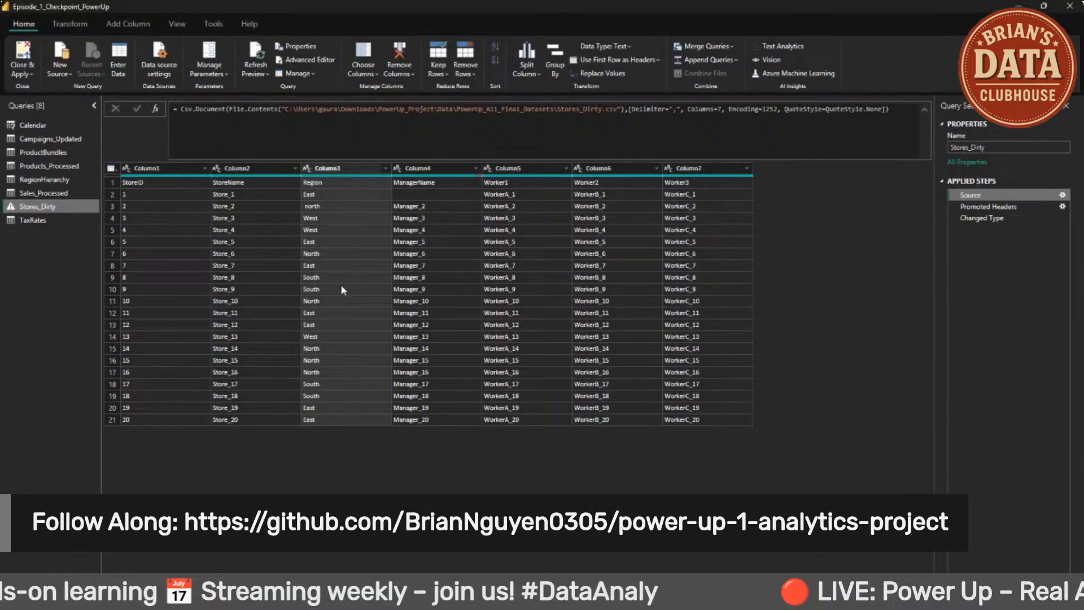
# Step: Look at the Sales_Processed query, return to Stores_Dirty, and compare its data at the Source and Changed Type steps
pyautogui.click(65, 194)
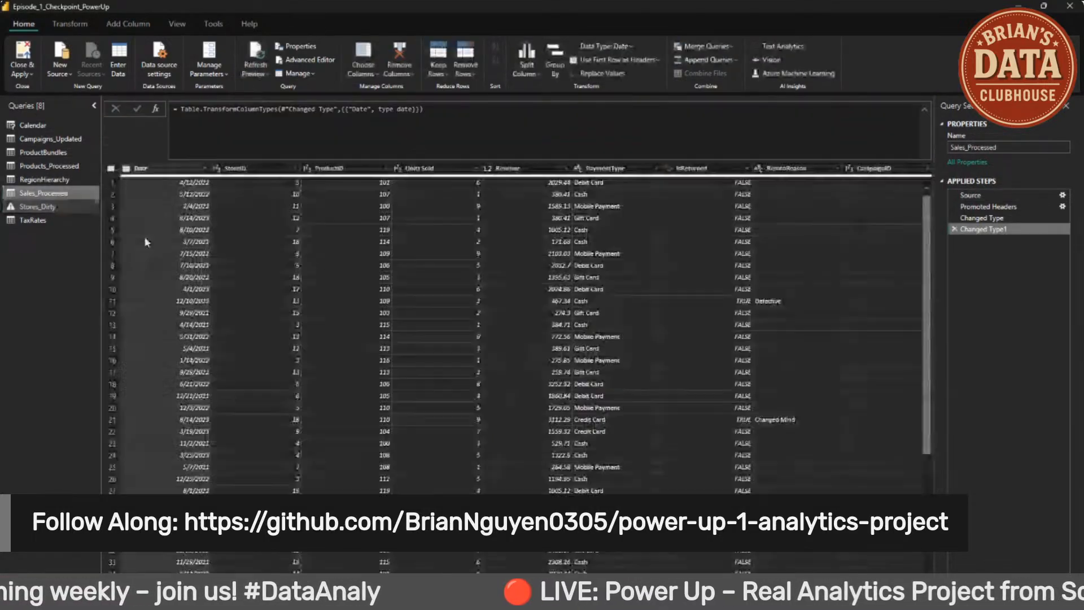
pyautogui.click(32, 207)
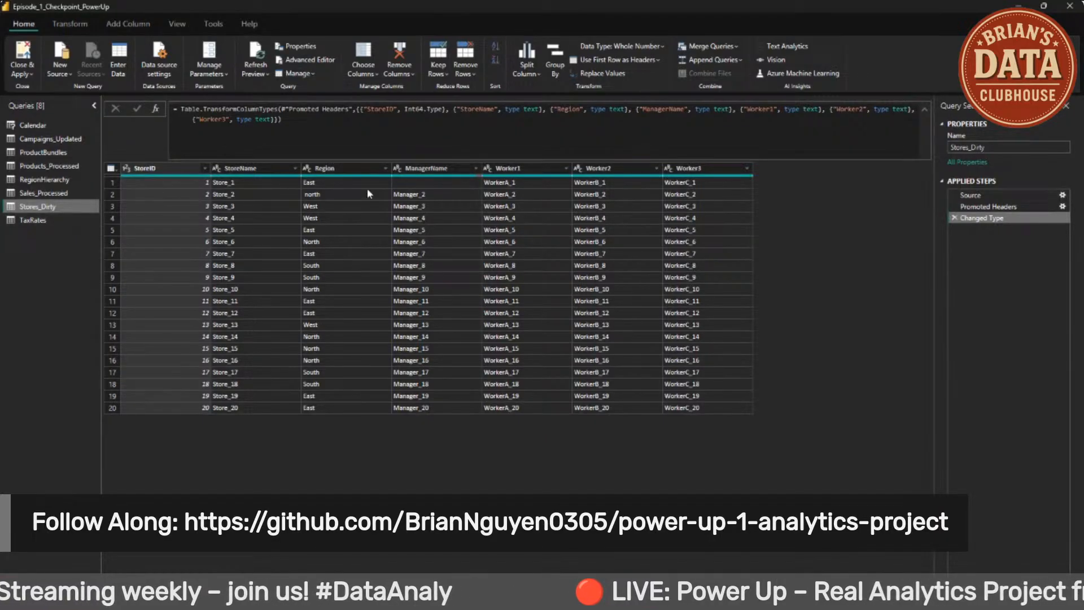
pyautogui.click(410, 184)
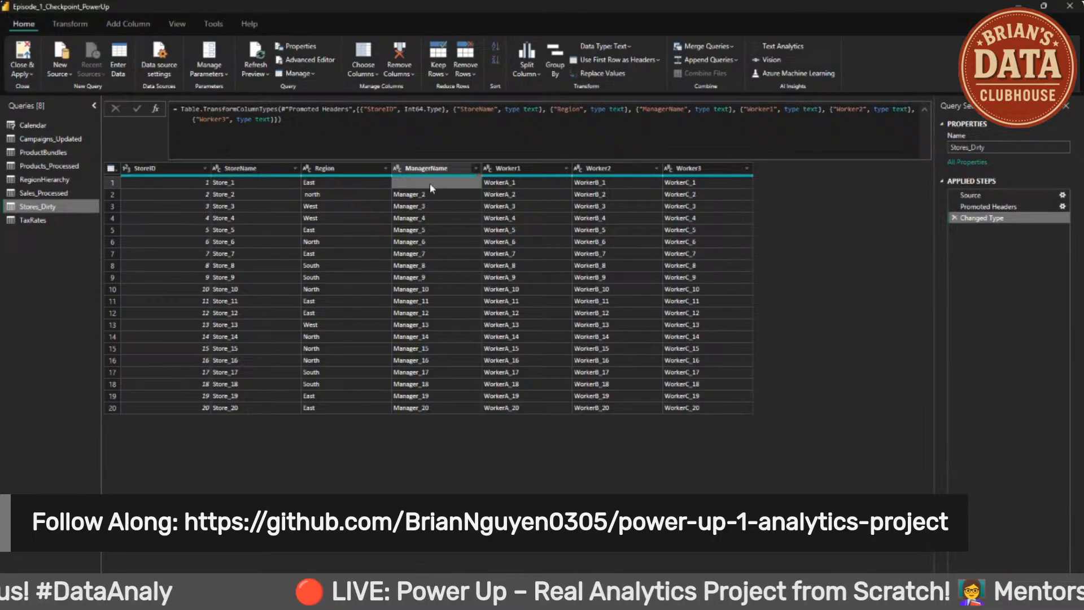
pyautogui.click(1046, 196)
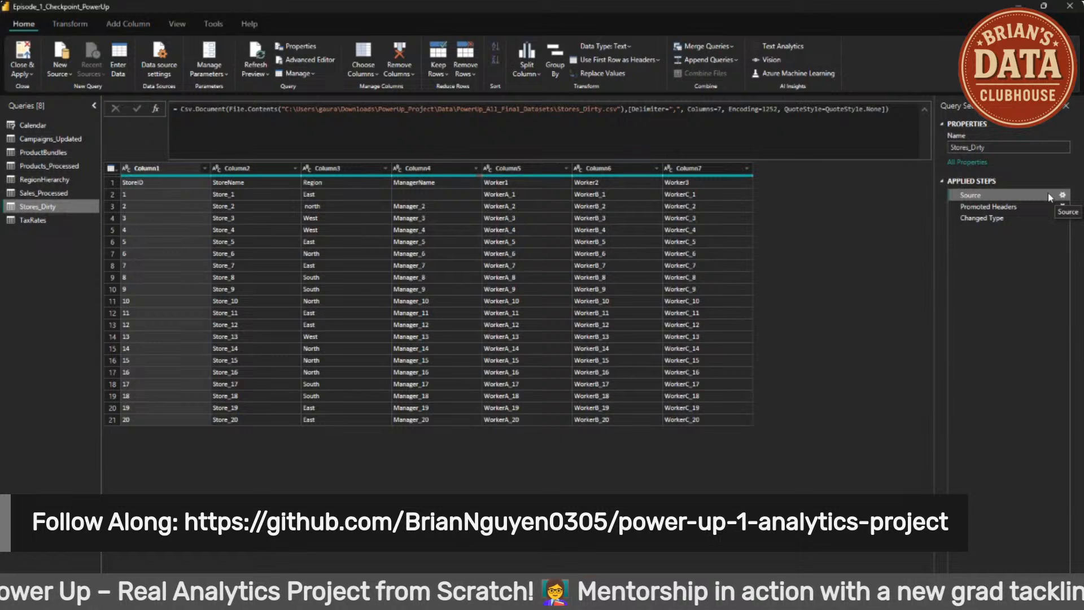
pyautogui.click(999, 216)
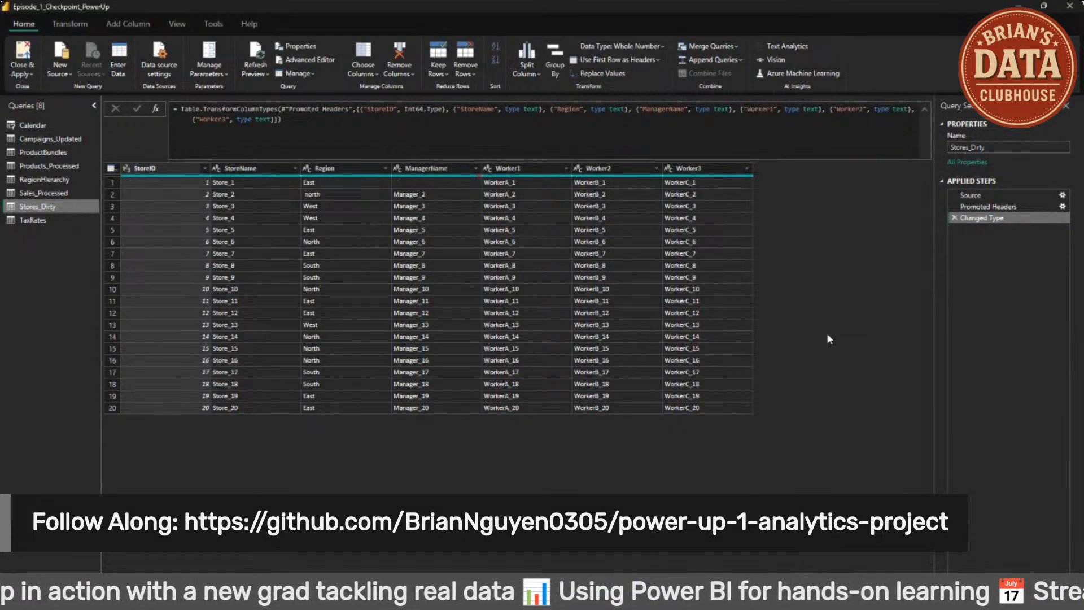
# Step: Replace the blank value in the ManagerName column of Stores_Dirty with "Manager_1"
pyautogui.click(422, 175)
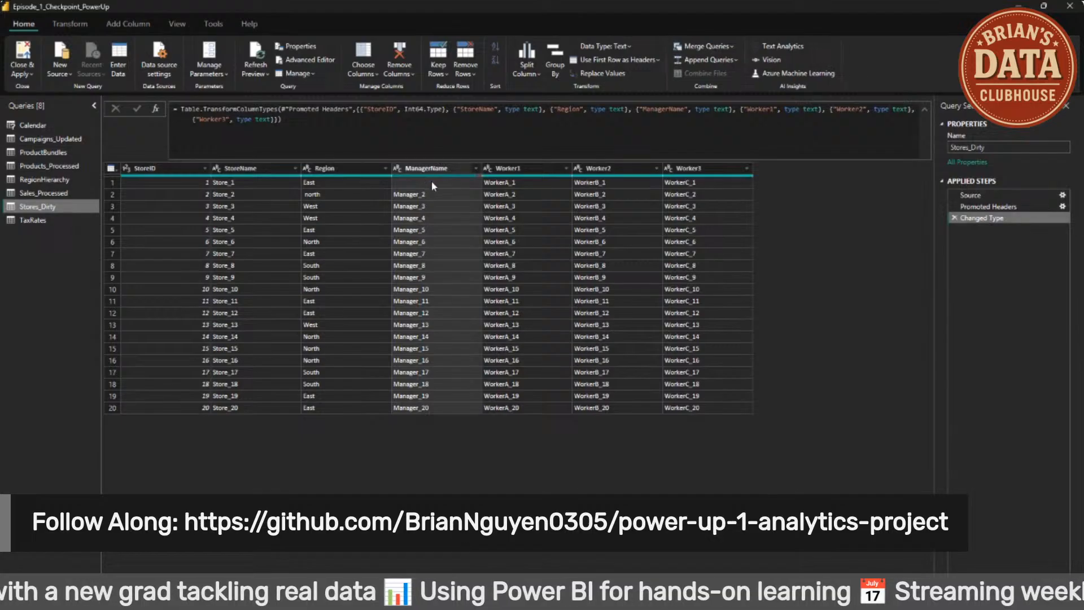
pyautogui.click(433, 185)
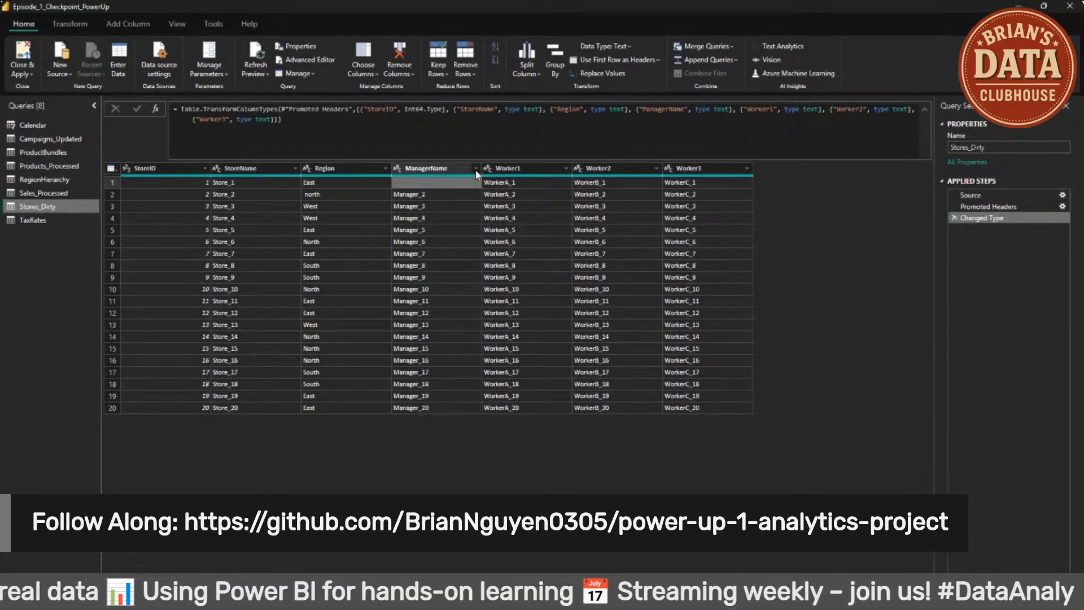
pyautogui.rightClick(462, 187)
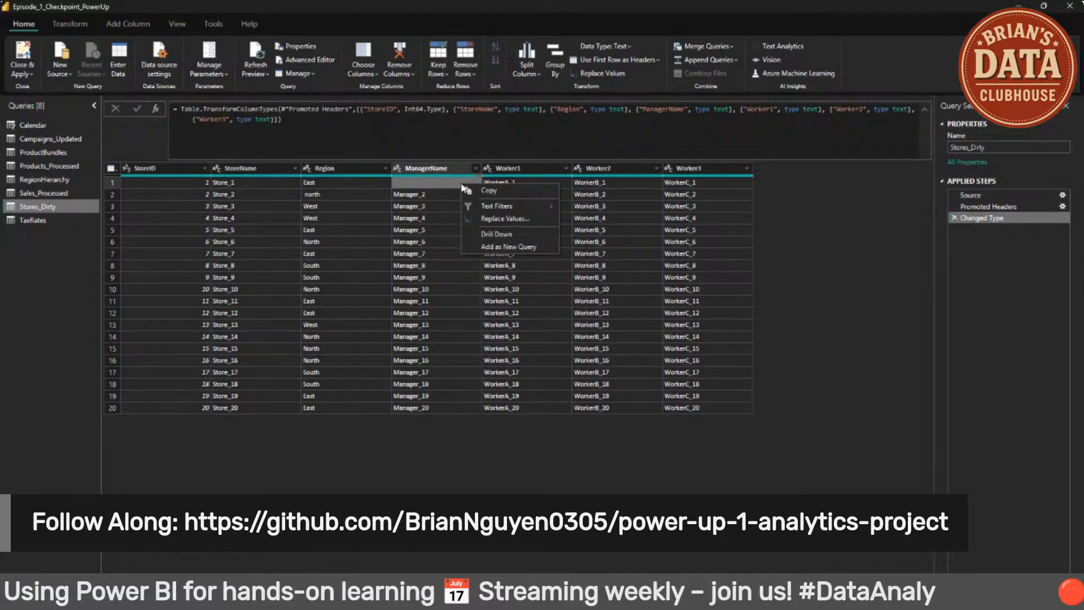
pyautogui.click(499, 222)
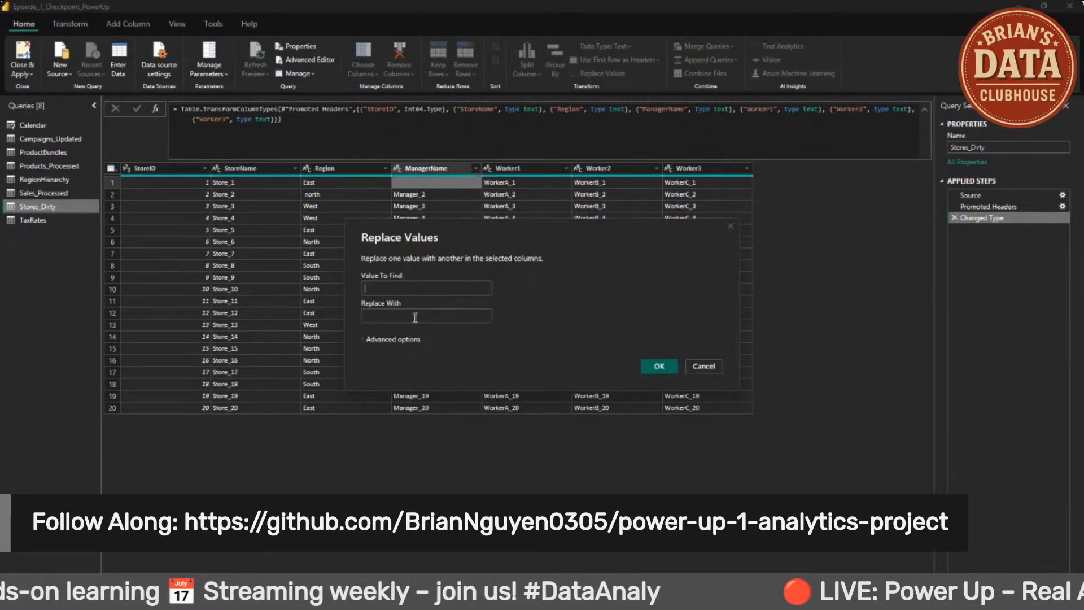
pyautogui.click(415, 316)
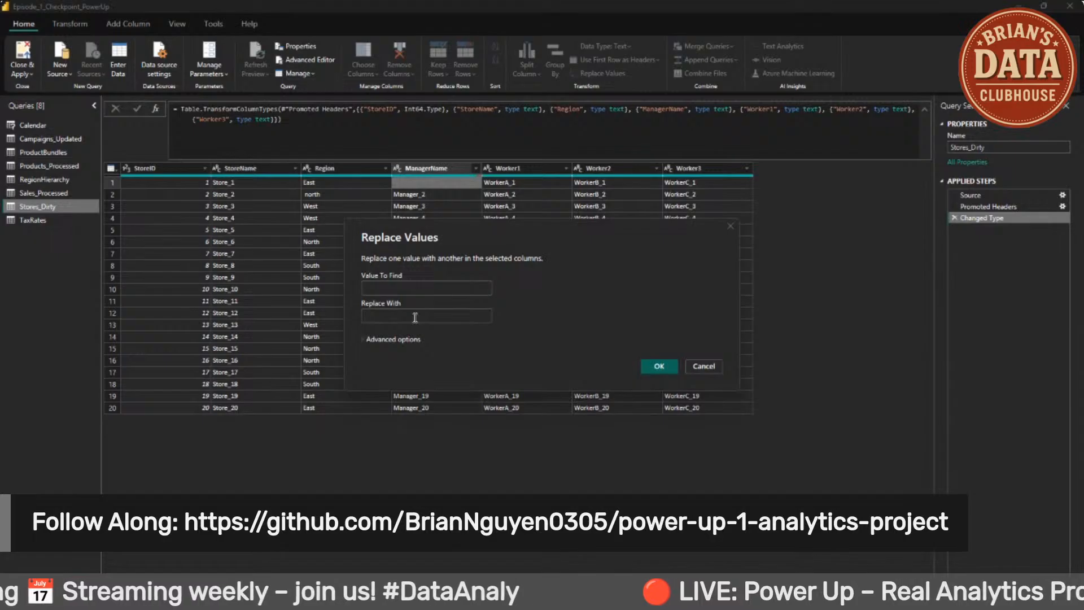
pyautogui.write('Manag')
pyautogui.write('er_1')
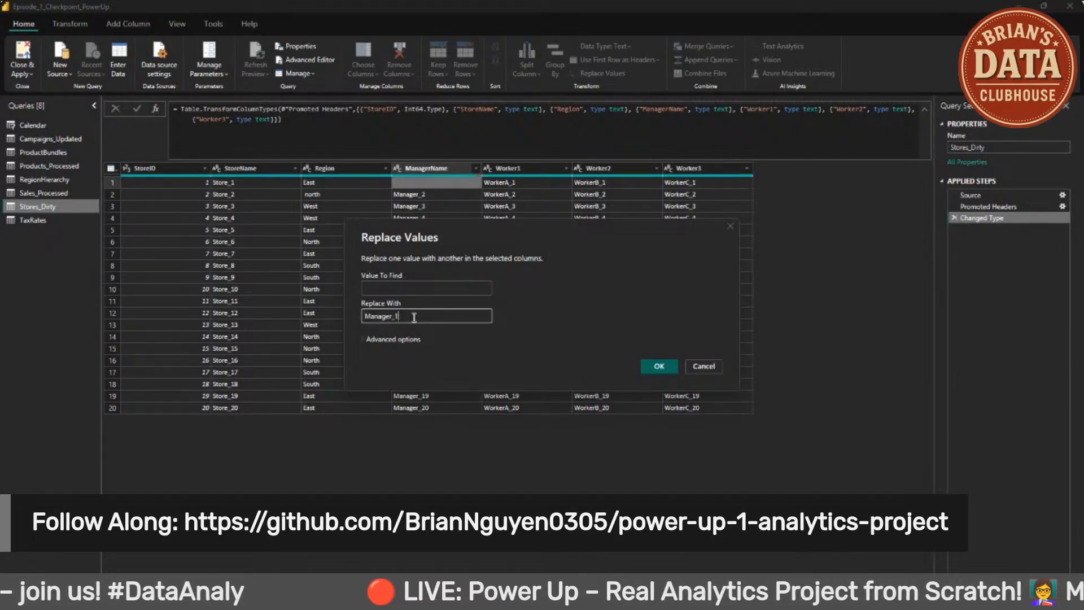
pyautogui.click(655, 368)
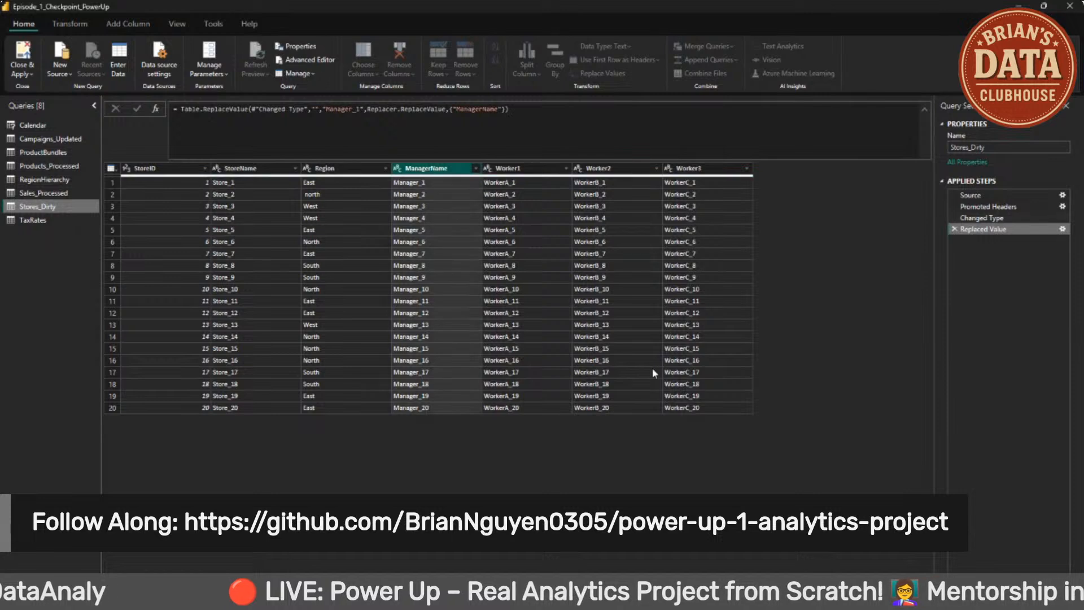
# Step: Try replacing " north" with "North" in the Region column of Stores_Dirty, matching entire cell contents, and delete that replacement step
pyautogui.click(329, 197)
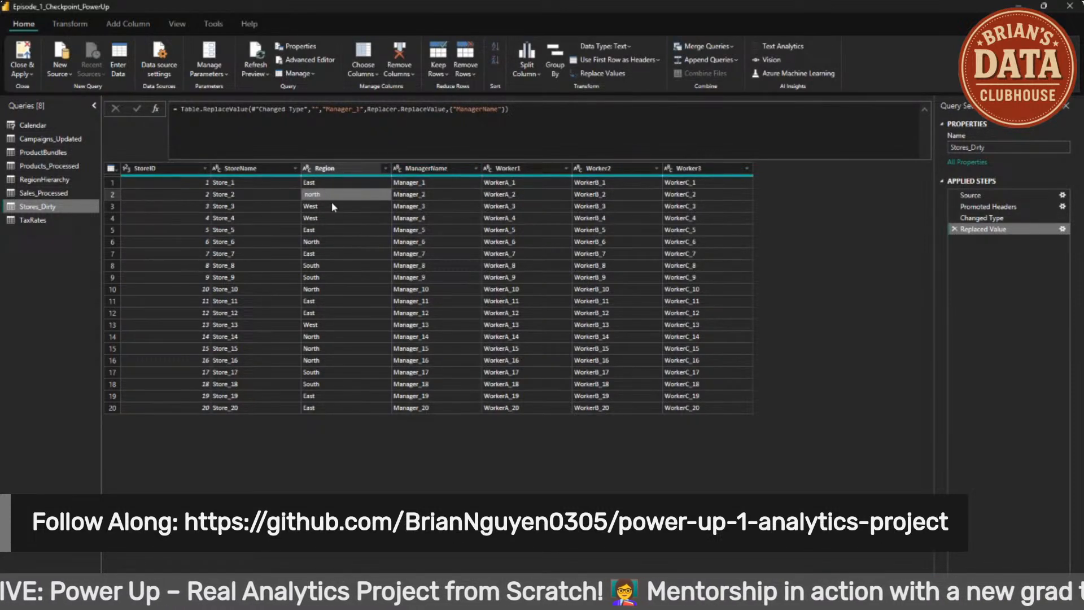
pyautogui.rightClick(341, 200)
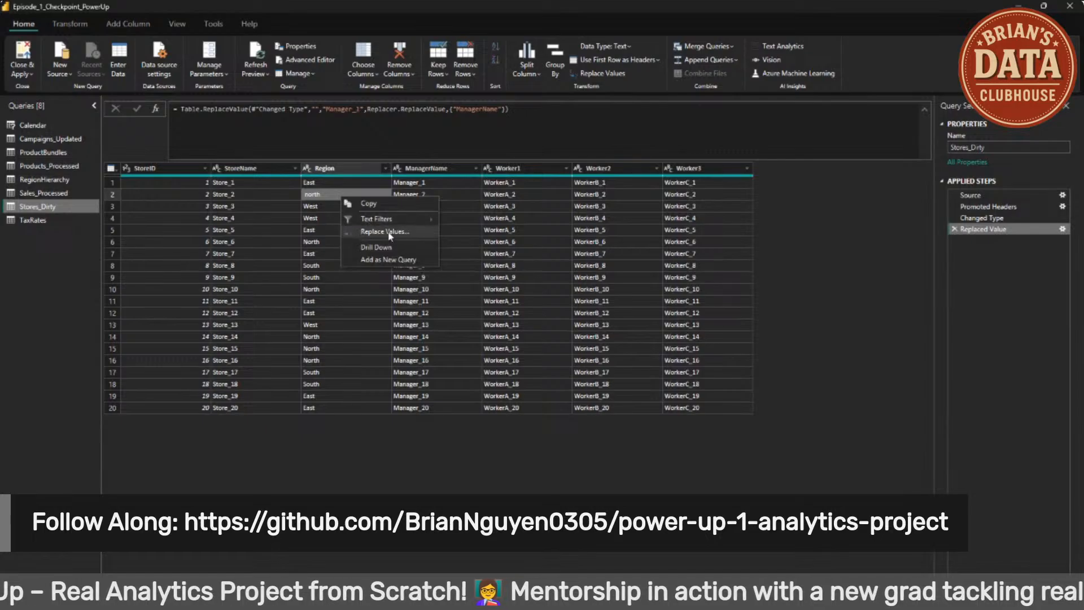
pyautogui.press('Escape')
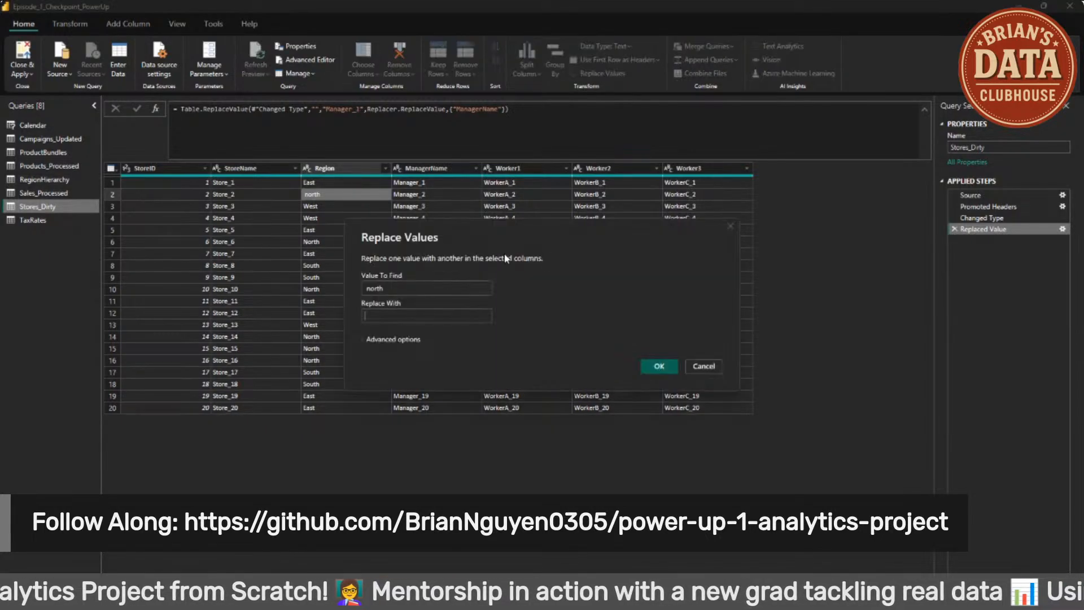
pyautogui.click(382, 312)
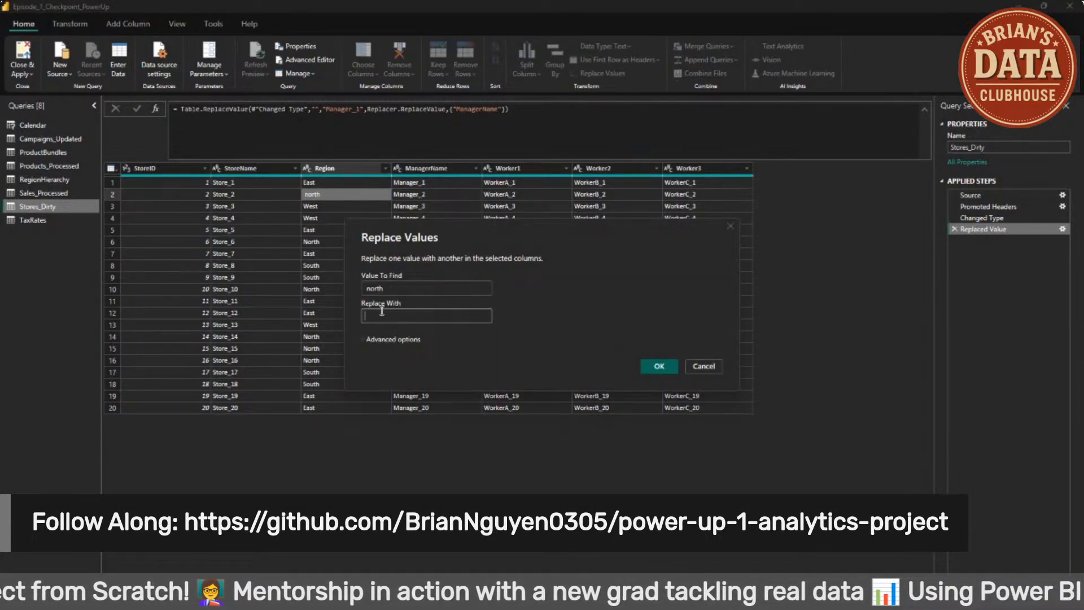
pyautogui.write('North')
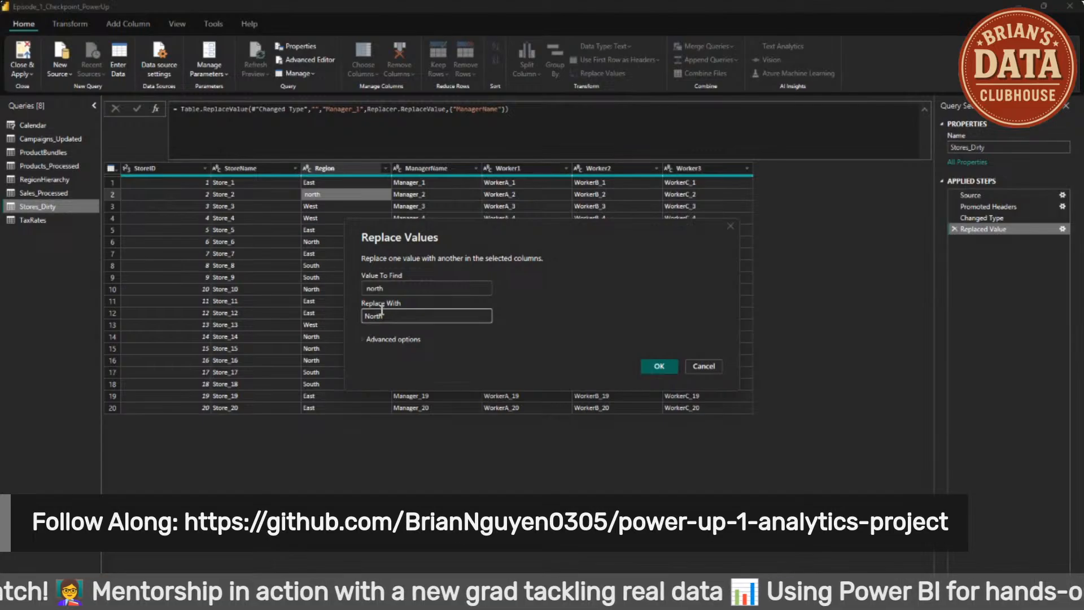
pyautogui.click(376, 338)
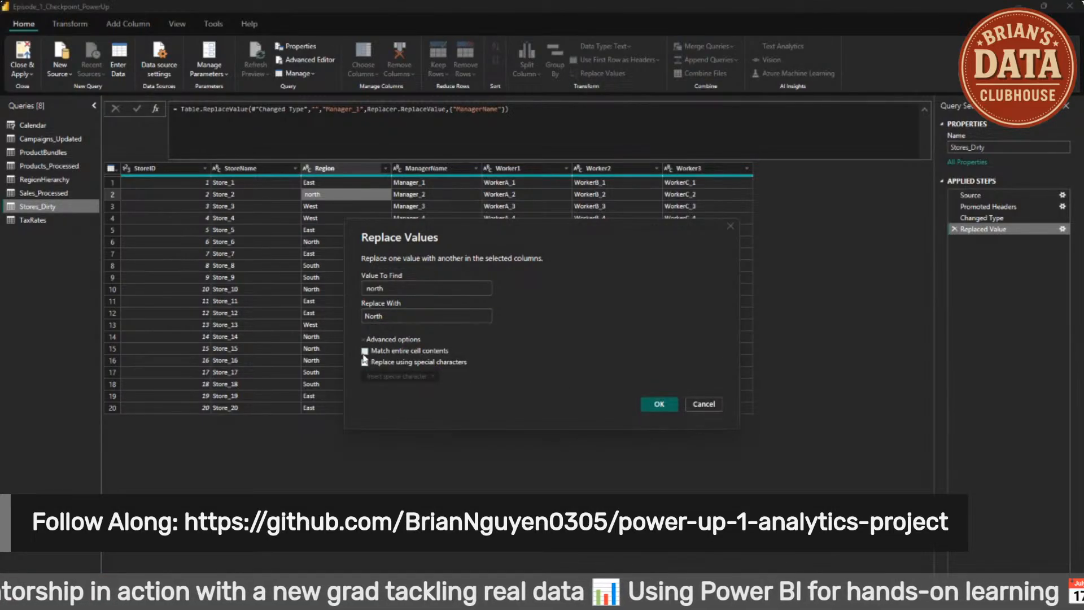
pyautogui.click(364, 351)
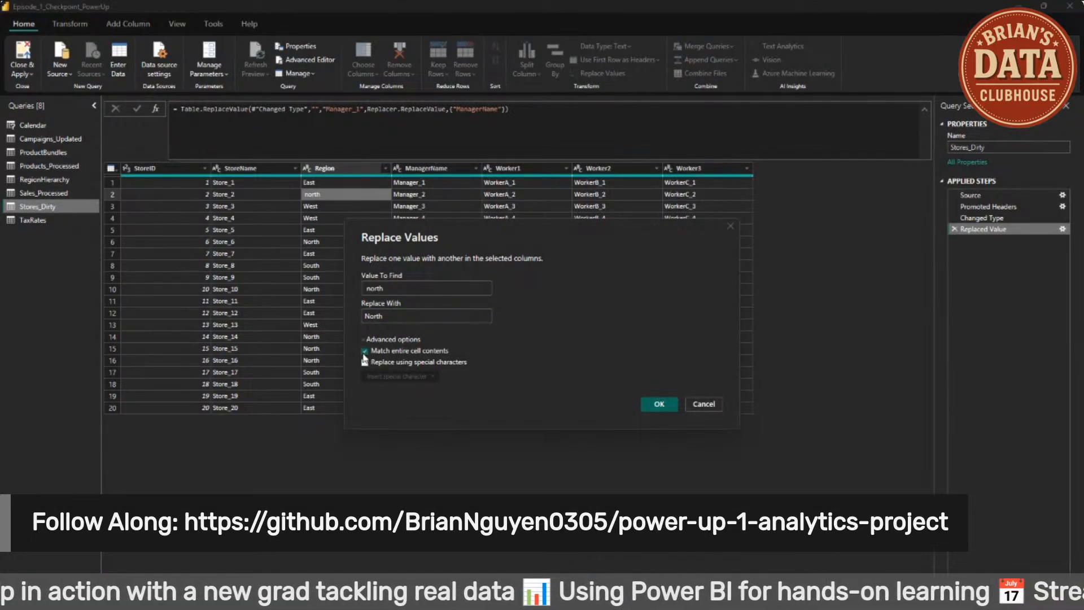
pyautogui.click(656, 405)
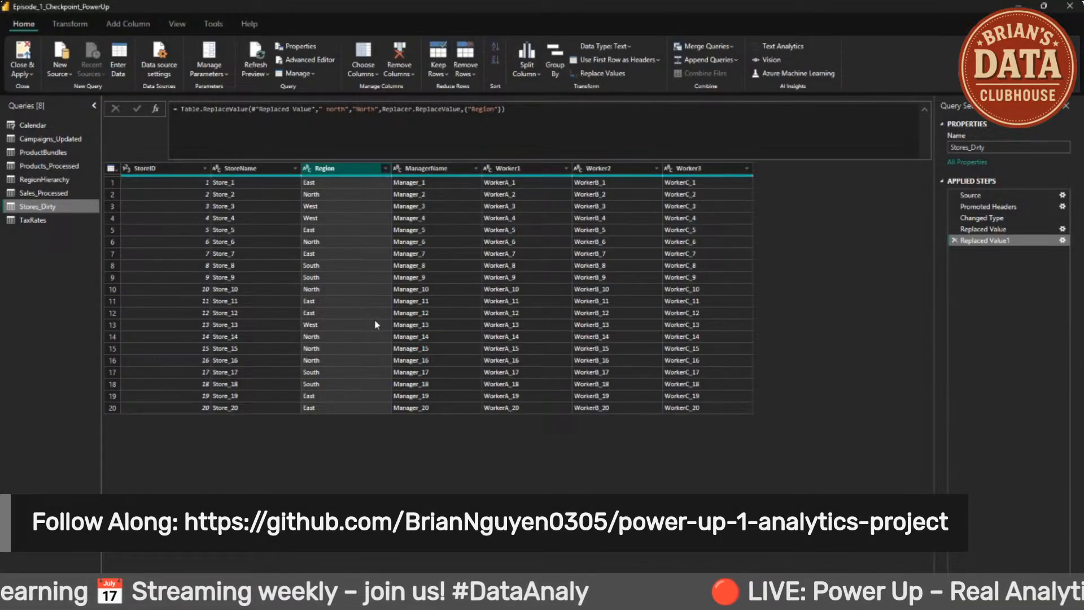
pyautogui.click(954, 243)
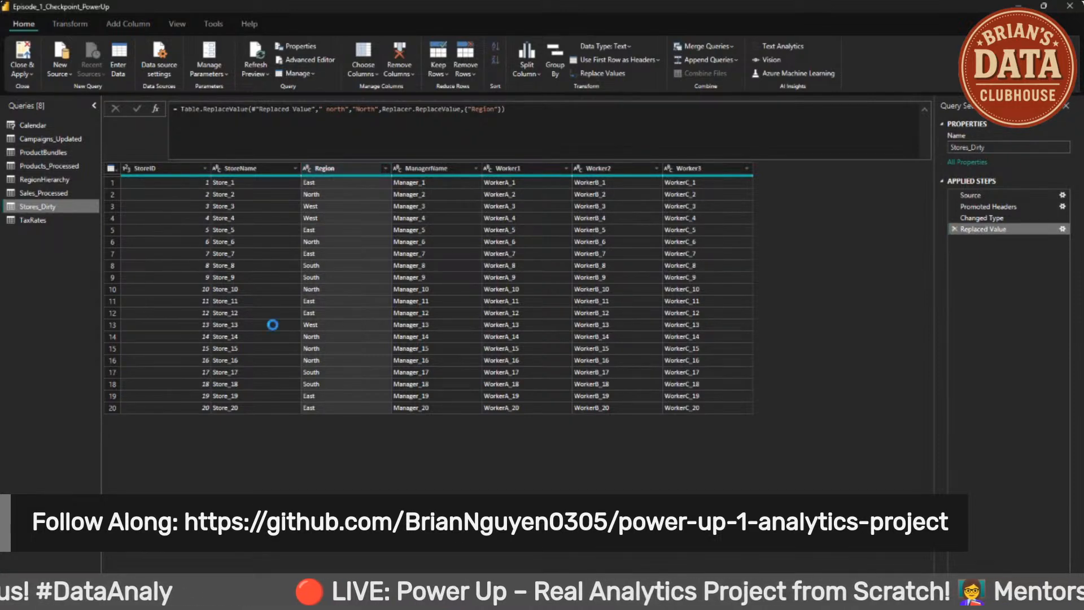
# Step: Check the distinct values of the Region column in Stores_Dirty and capitalize each word in that column
pyautogui.click(325, 195)
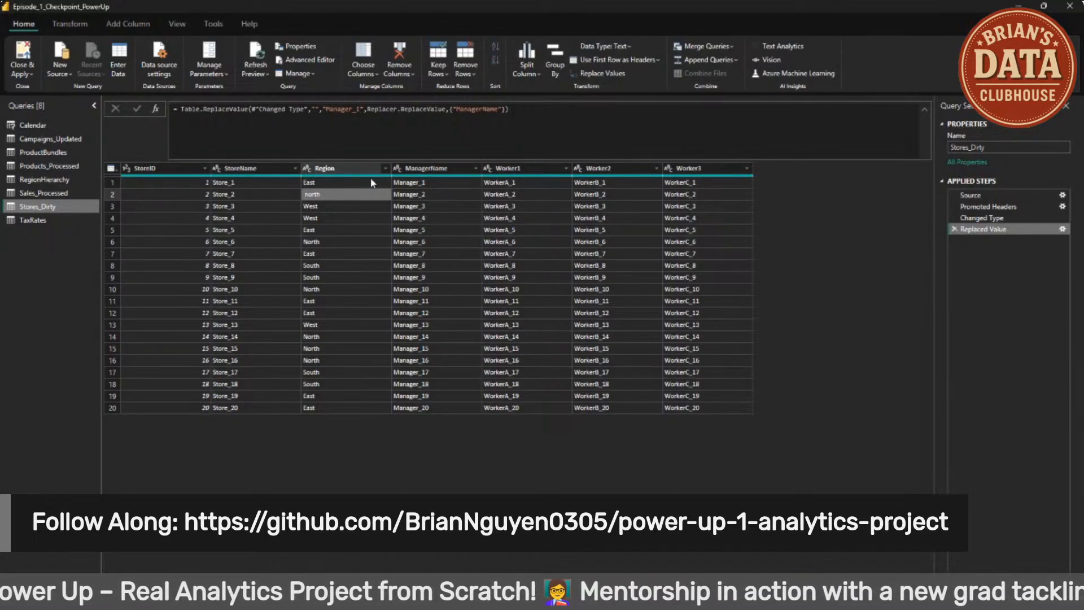
pyautogui.click(383, 168)
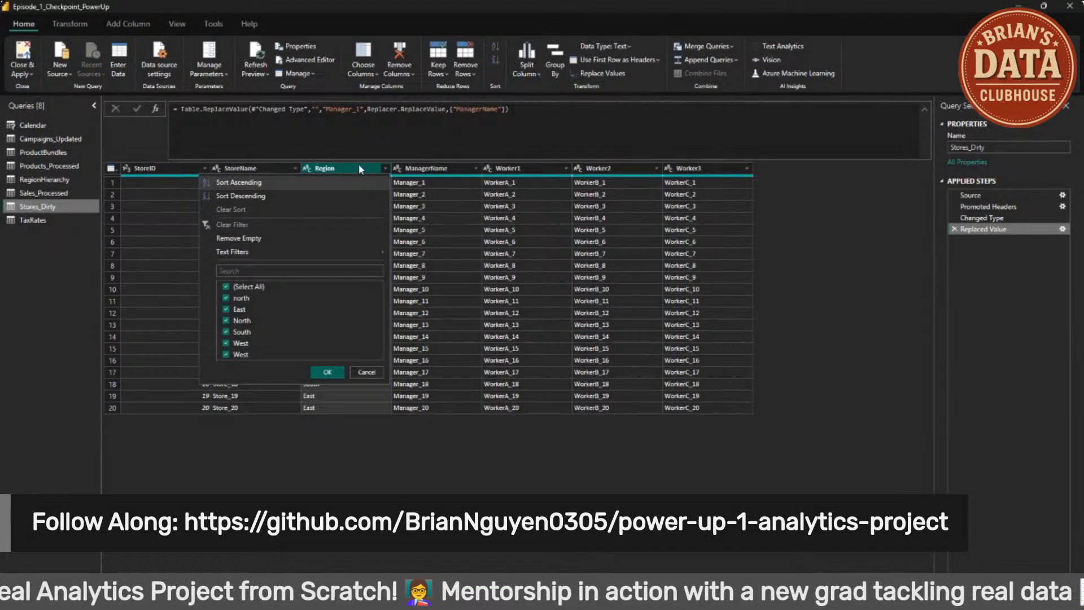
pyautogui.click(358, 168)
pyautogui.rightClick(377, 169)
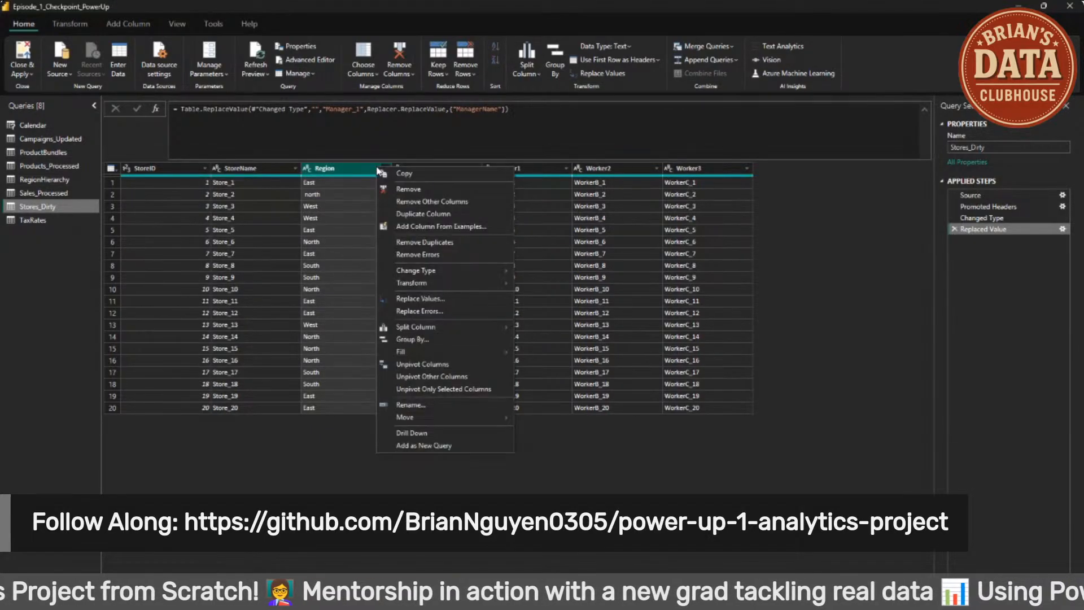
pyautogui.moveTo(462, 281)
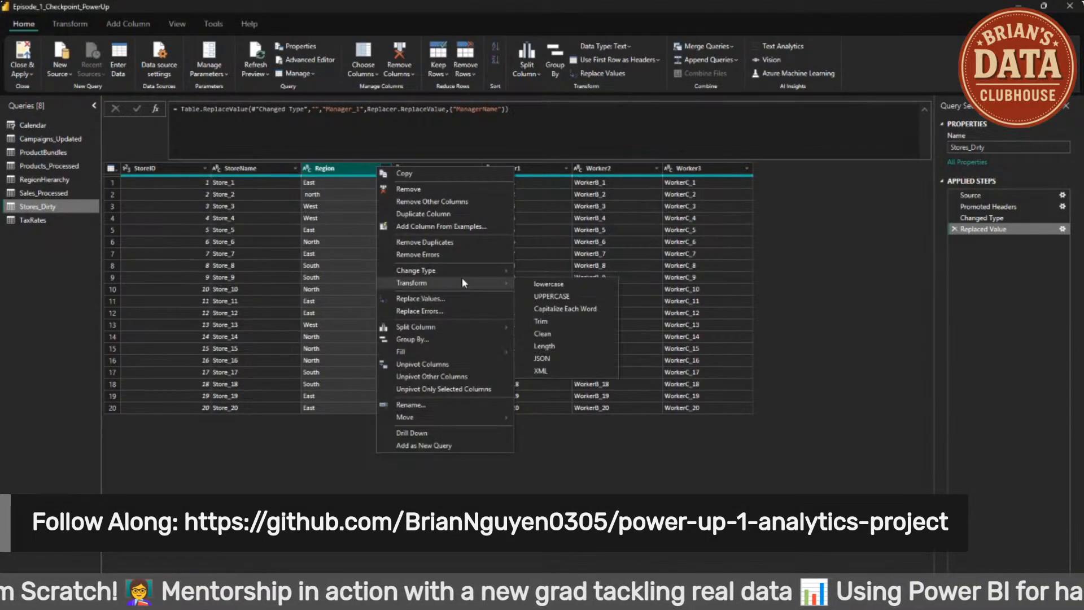
pyautogui.click(556, 310)
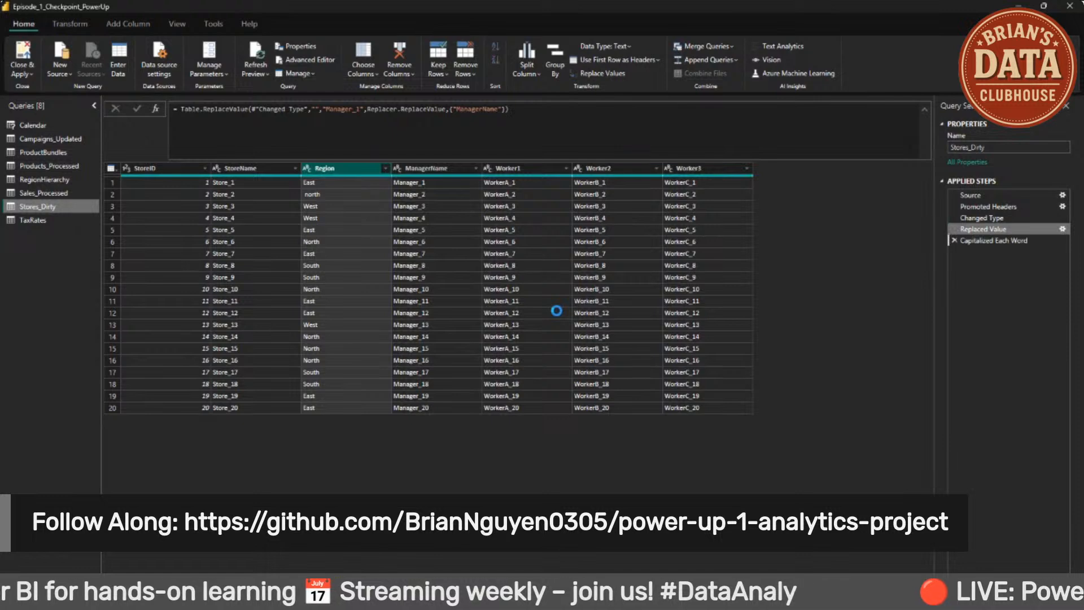
# Step: Recheck the Region column's distinct values and trim the extra spaces from its text
pyautogui.rightClick(384, 168)
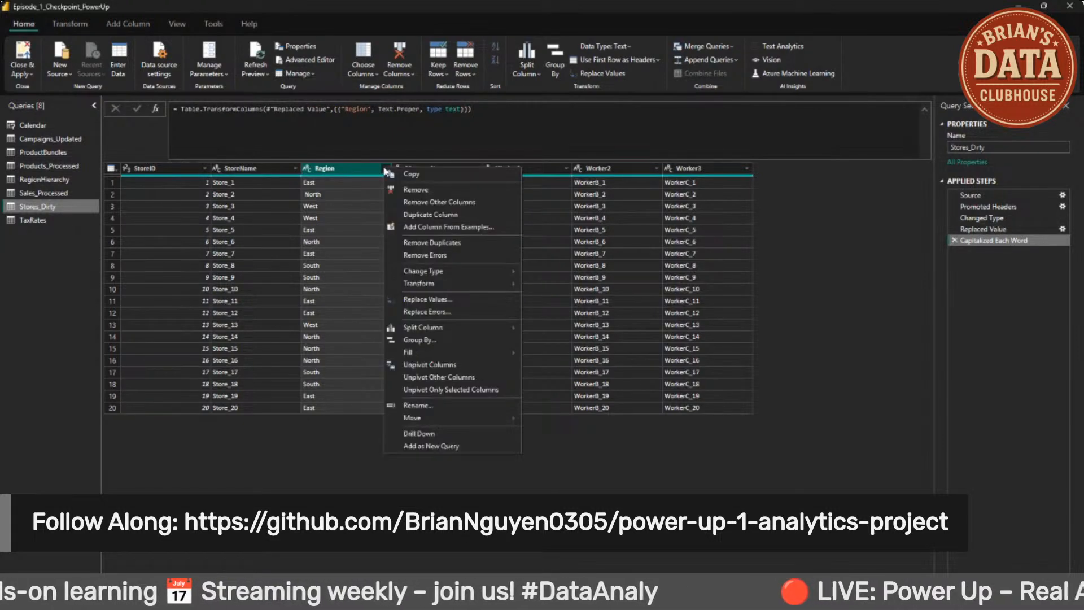
pyautogui.click(380, 170)
pyautogui.click(385, 169)
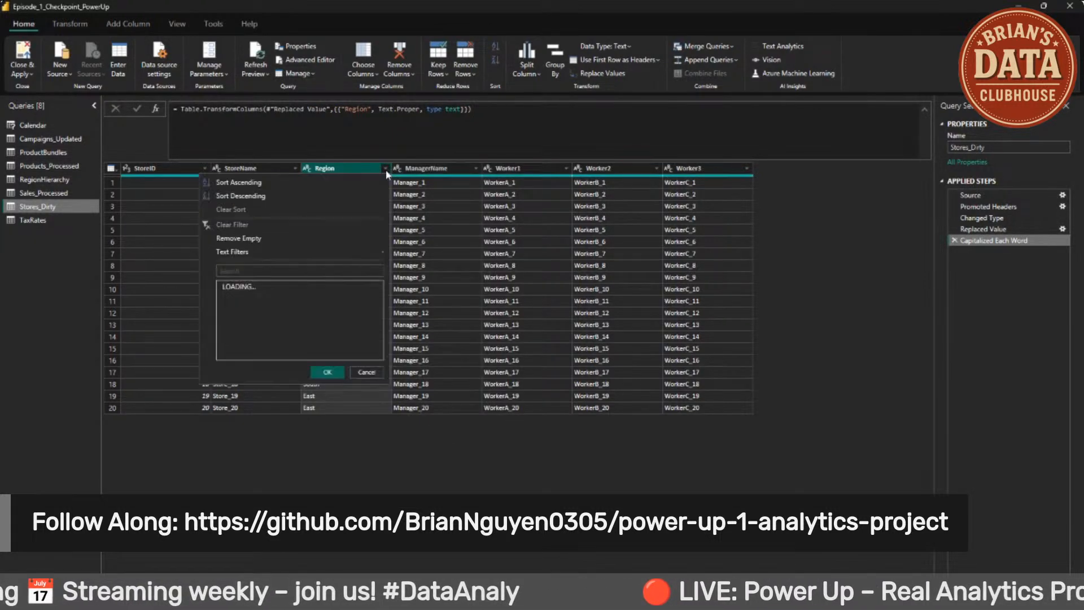
pyautogui.click(345, 167)
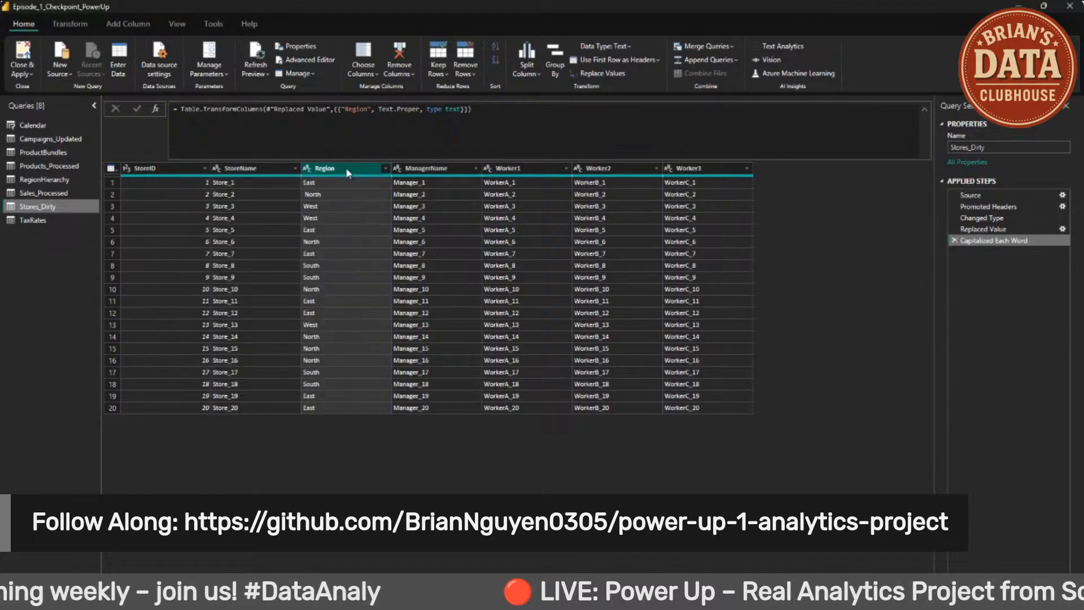
pyautogui.rightClick(346, 167)
pyautogui.moveTo(413, 287)
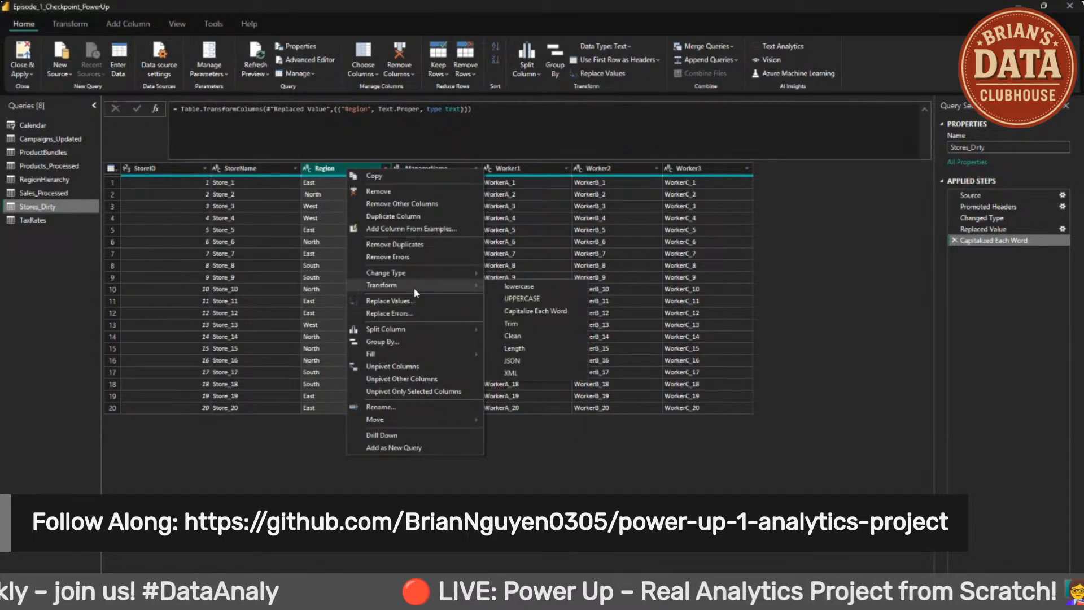
pyautogui.click(508, 322)
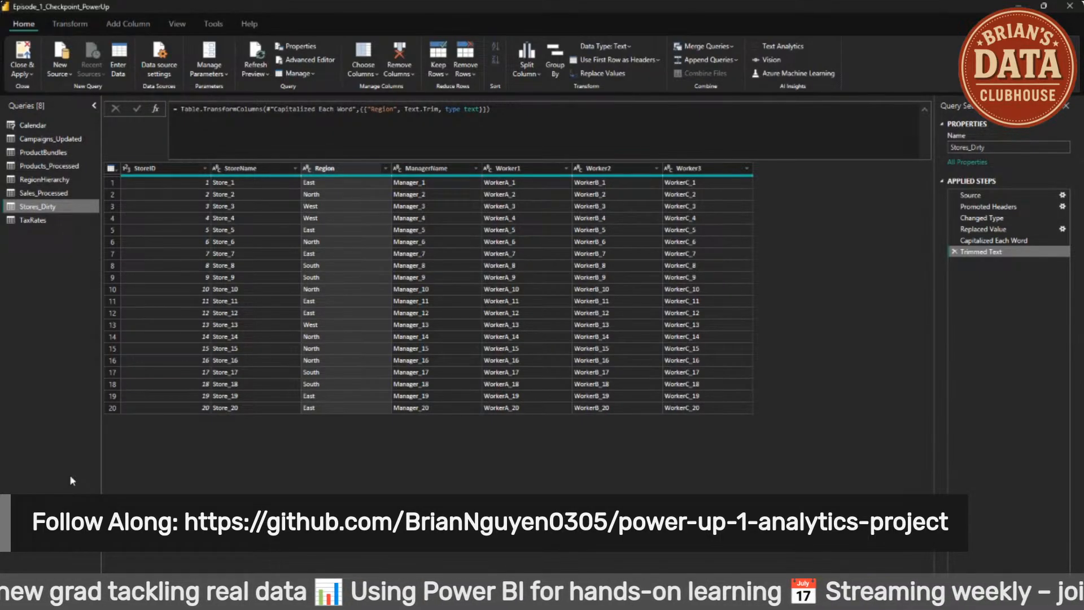
# Step: Repoint the Campaigns_Updated query's Source step to Campaigns_Updated in PowerUp_Project\Data\PowerUp_All_Final_Datasets, keeping the comma-separated import settings
pyautogui.click(69, 138)
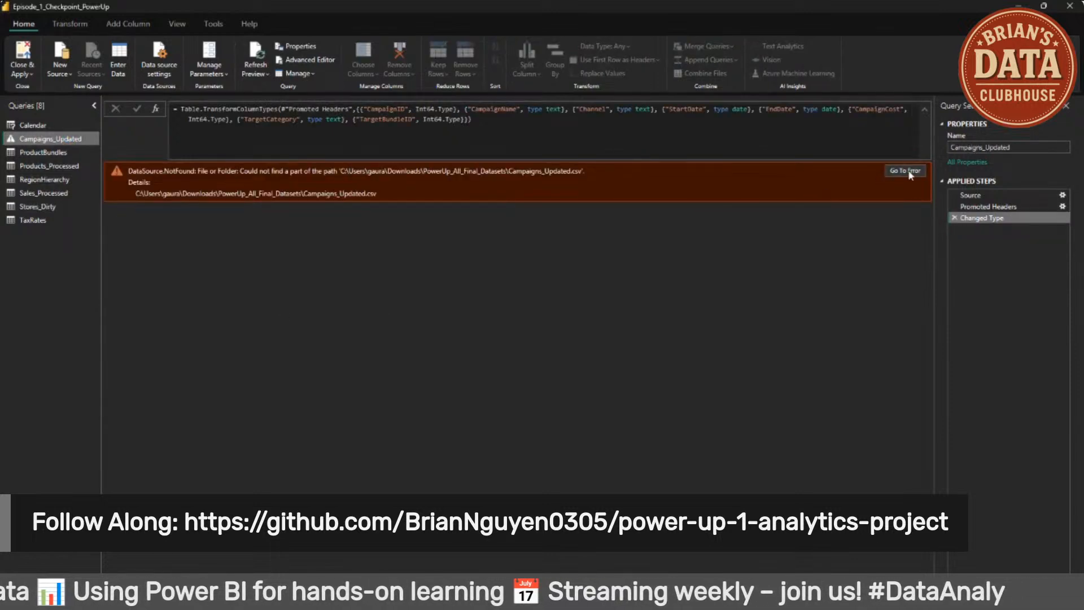
pyautogui.click(909, 171)
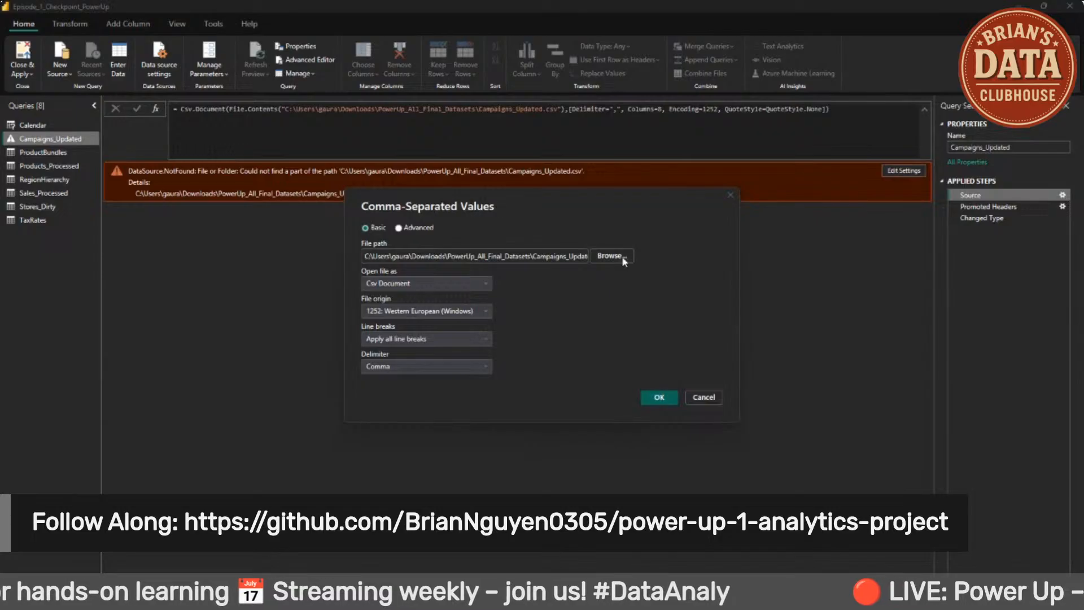
pyautogui.click(621, 256)
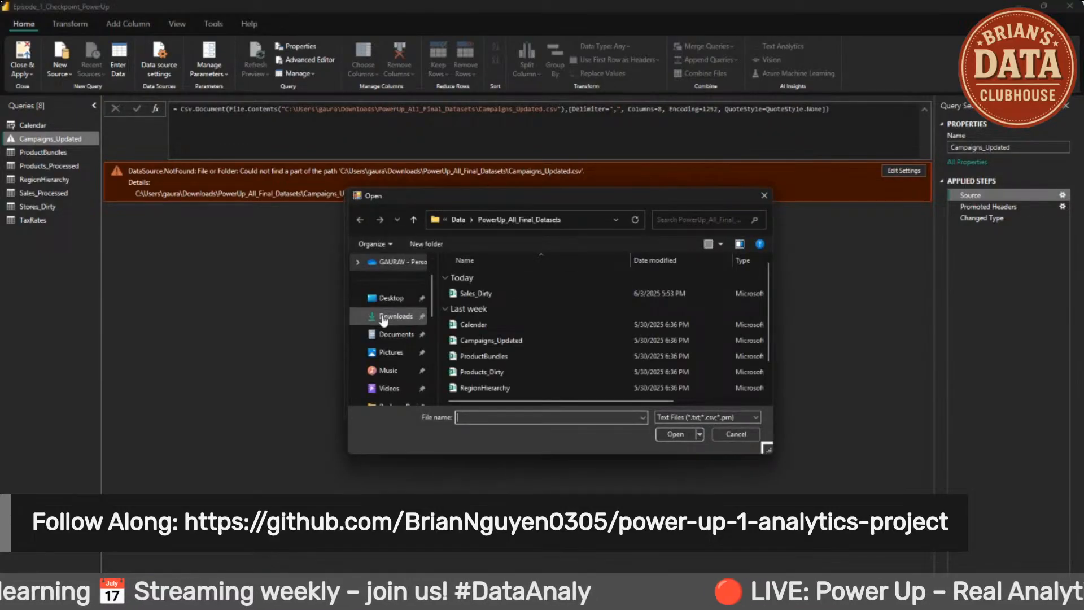
pyautogui.click(537, 343)
pyautogui.click(673, 433)
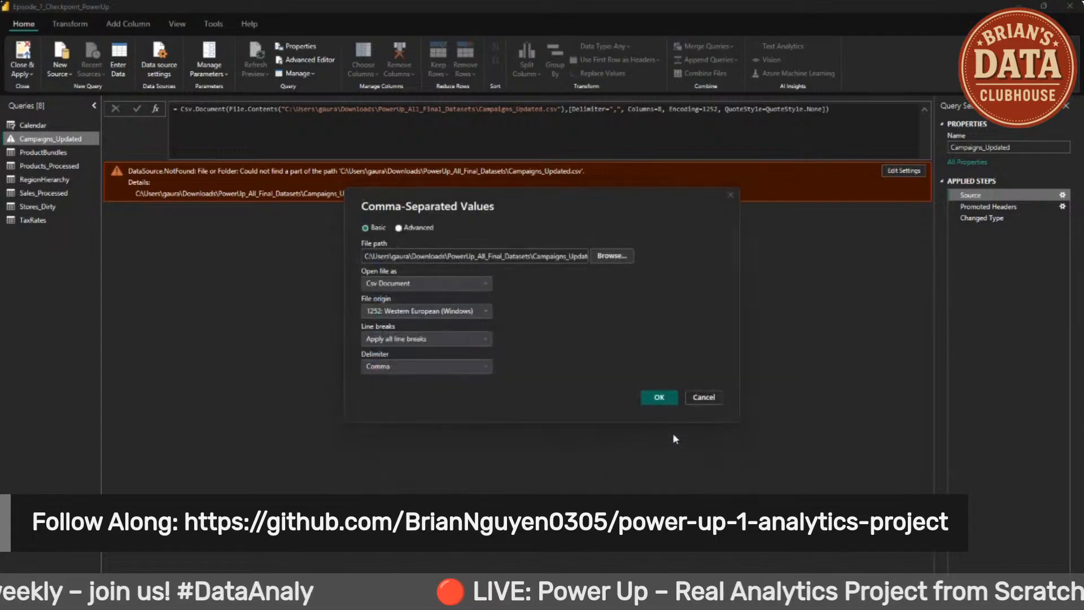
pyautogui.click(655, 398)
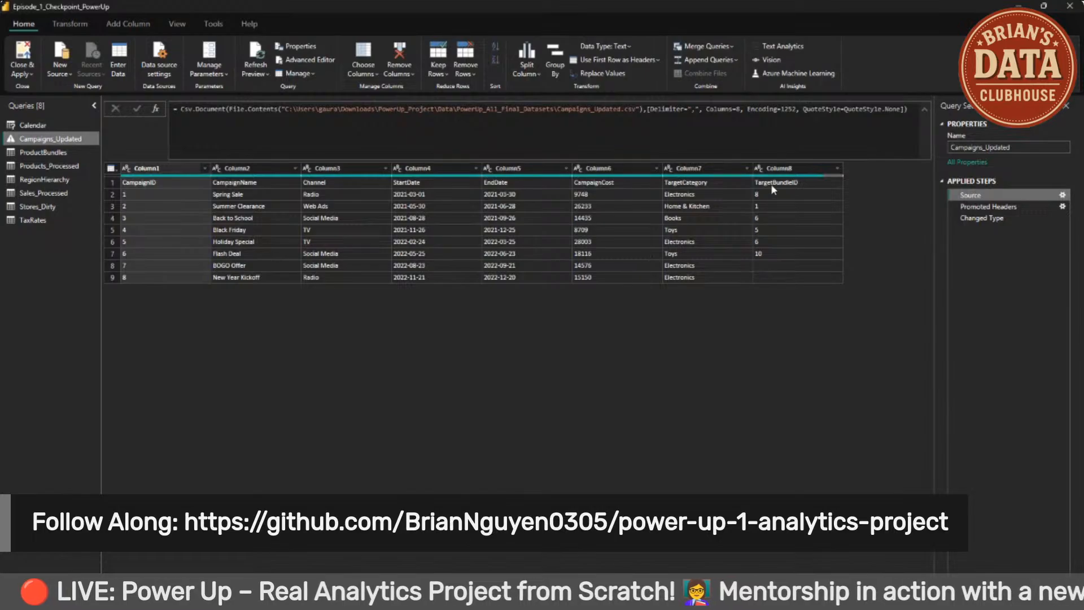
# Step: Examine the blank TargetBundleID entries of Campaigns_Updated at the Source and Changed Type steps
pyautogui.click(764, 265)
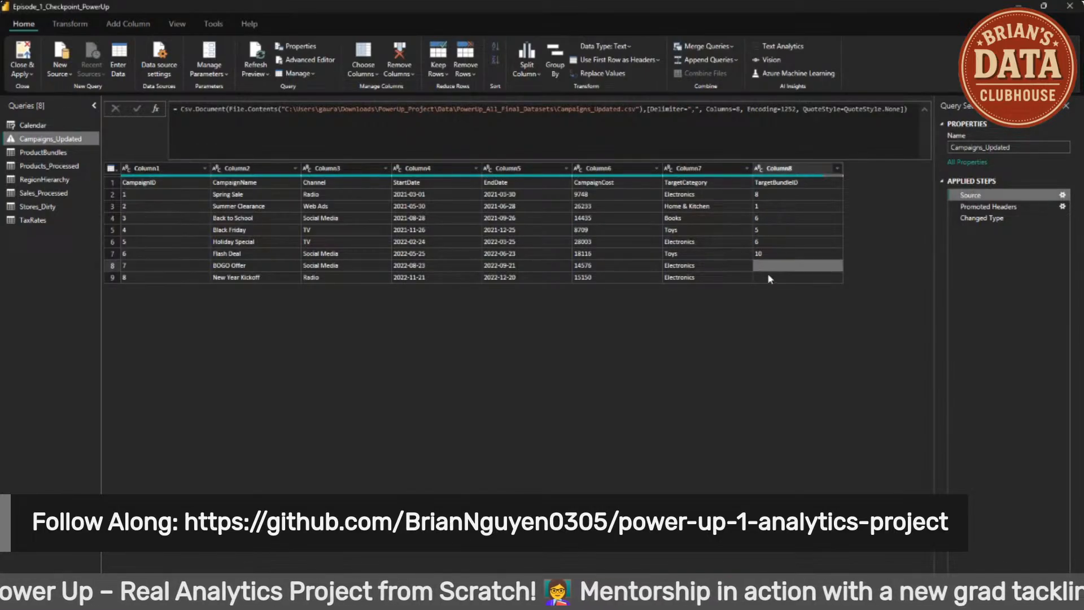
pyautogui.click(769, 276)
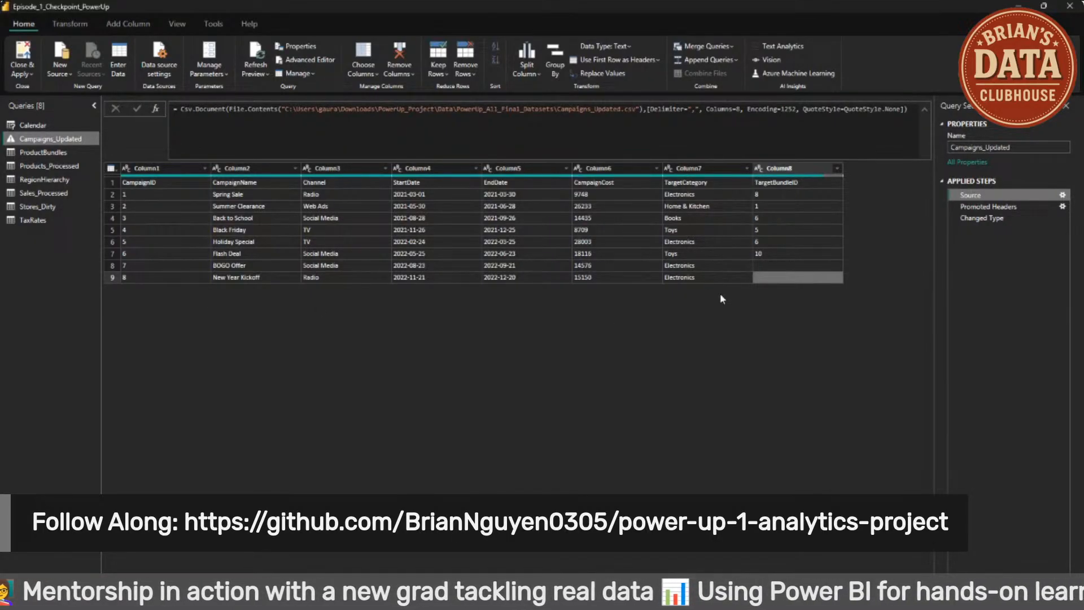
pyautogui.click(1014, 215)
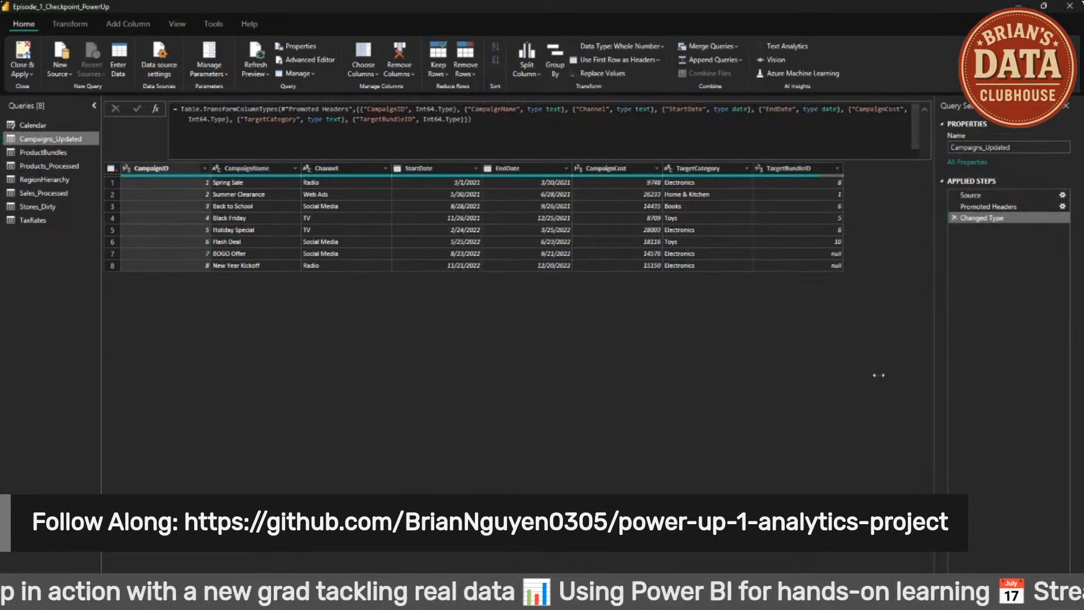
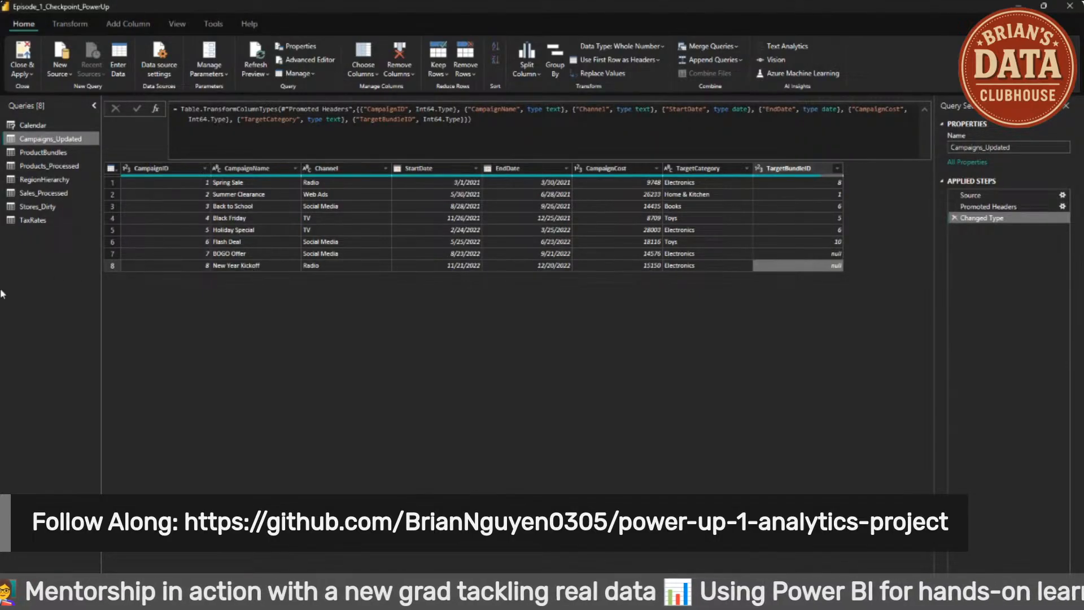
# Step: Repoint the ProductBundles query's Source step to ProductBundles in PowerUp_Project\Data\PowerUp_All_Final_Datasets, keeping the comma-separated import settings
pyautogui.click(68, 154)
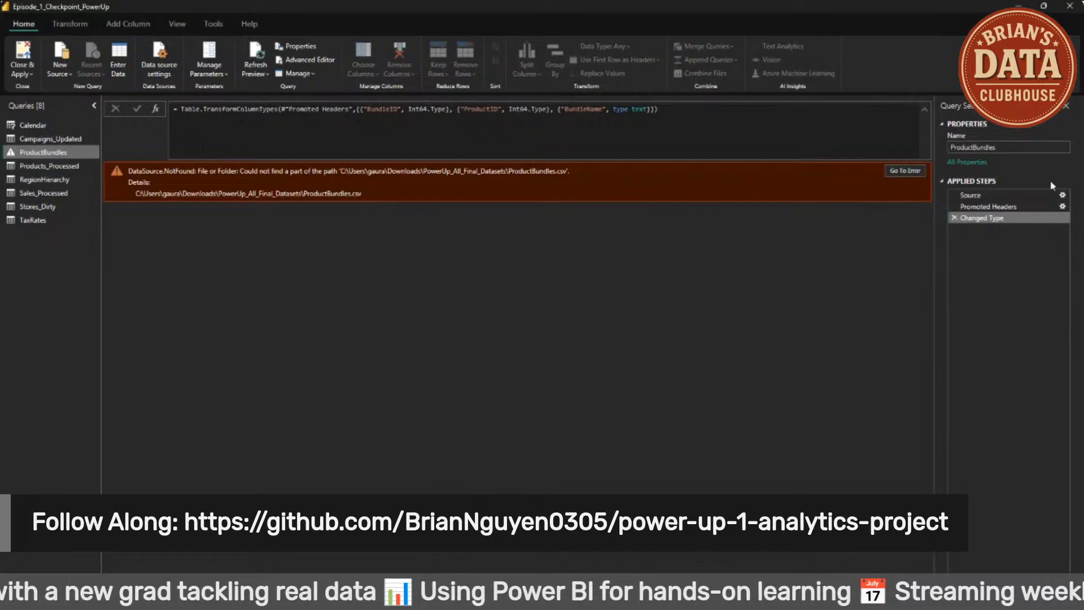
pyautogui.click(1059, 195)
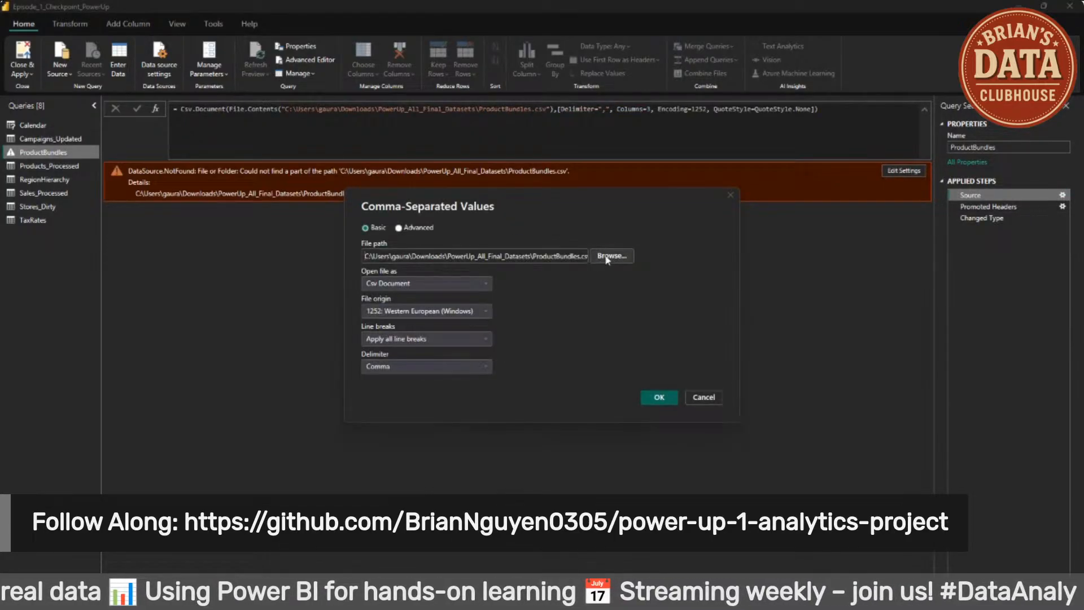
pyautogui.click(607, 258)
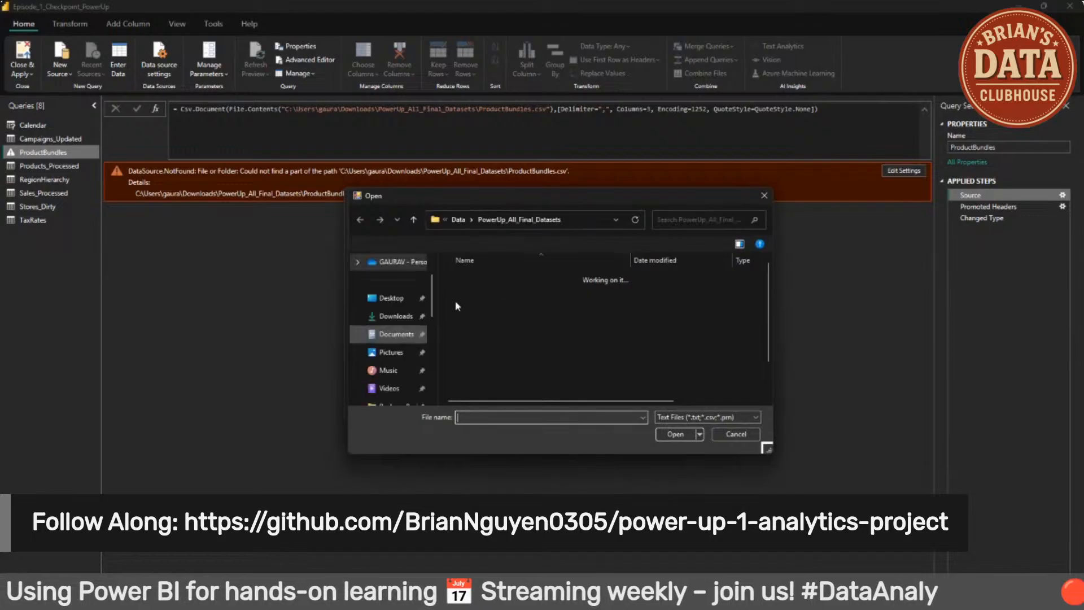
pyautogui.click(401, 317)
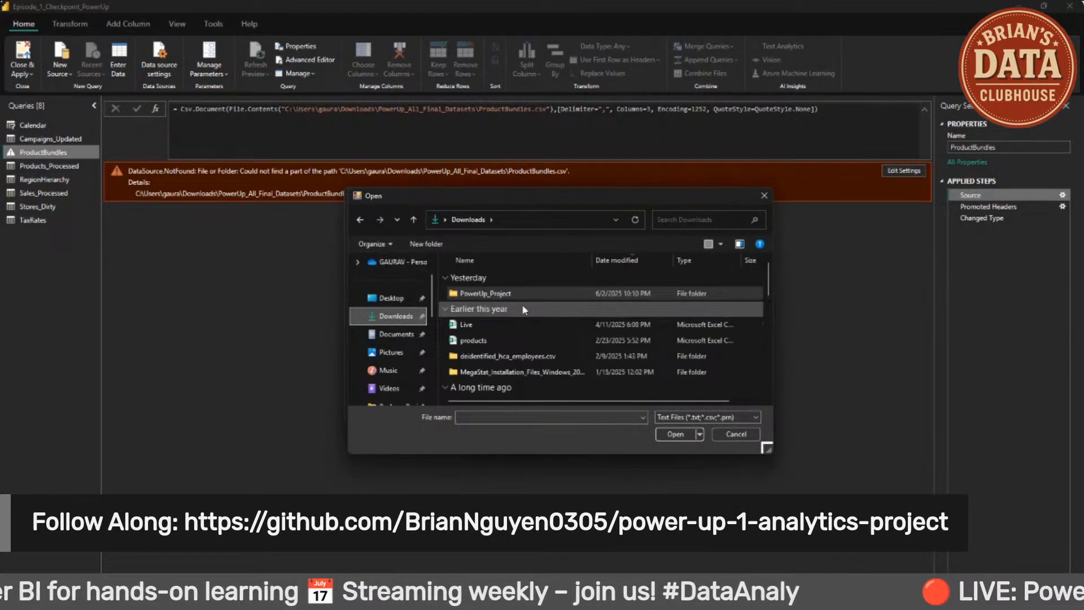
pyautogui.doubleClick(502, 294)
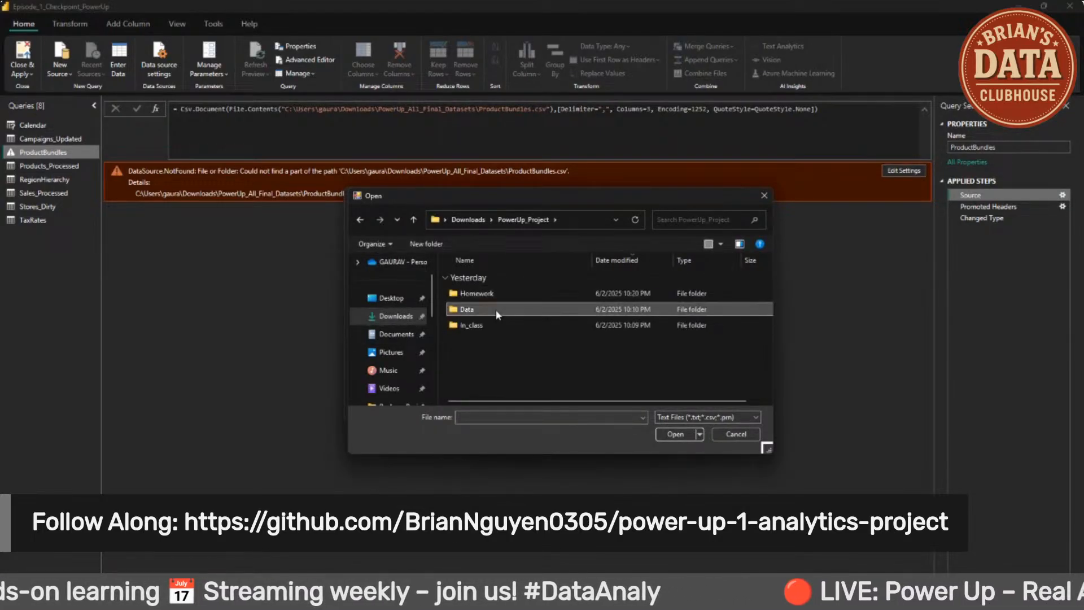
pyautogui.doubleClick(495, 309)
pyautogui.doubleClick(507, 295)
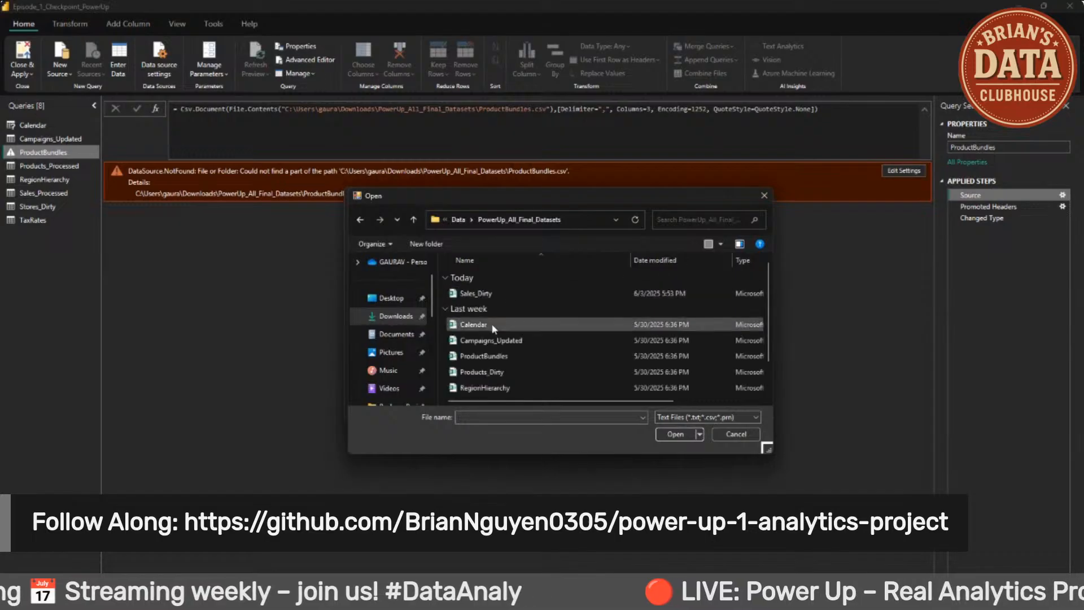
pyautogui.click(511, 325)
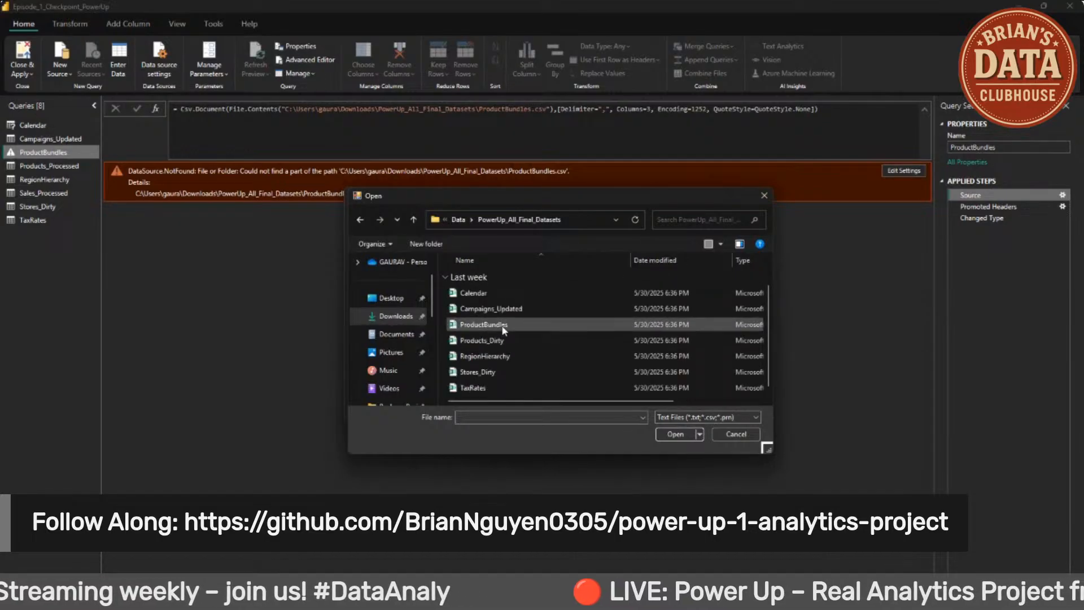
pyautogui.click(675, 434)
pyautogui.click(657, 396)
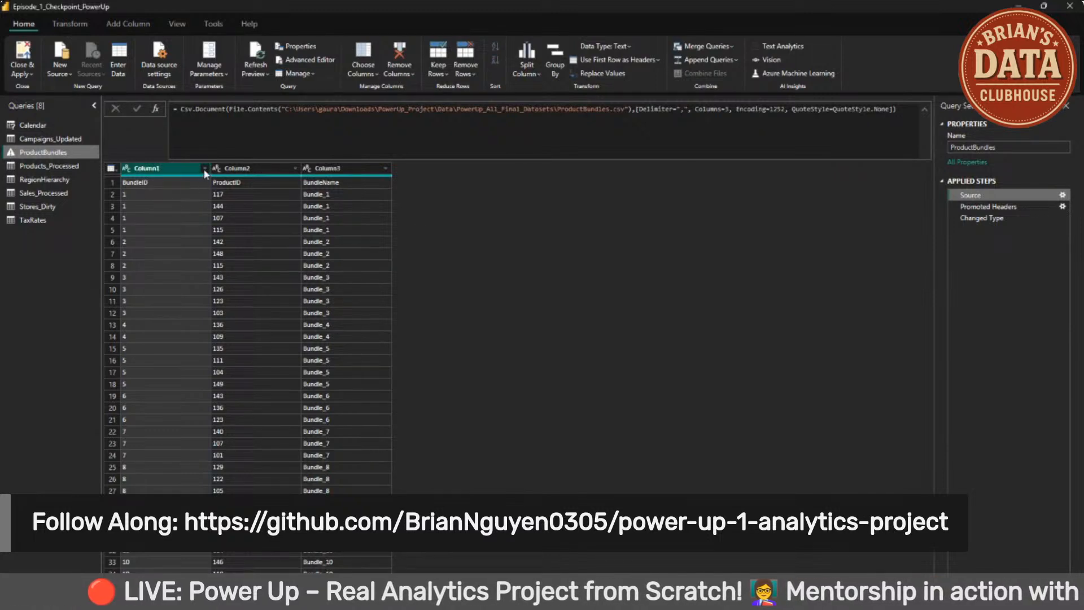
# Step: Compare the TargetBundleID and TargetCategory columns of Campaigns_Updated with the bundle and product IDs in ProductBundles and Products_Processed
pyautogui.click(75, 139)
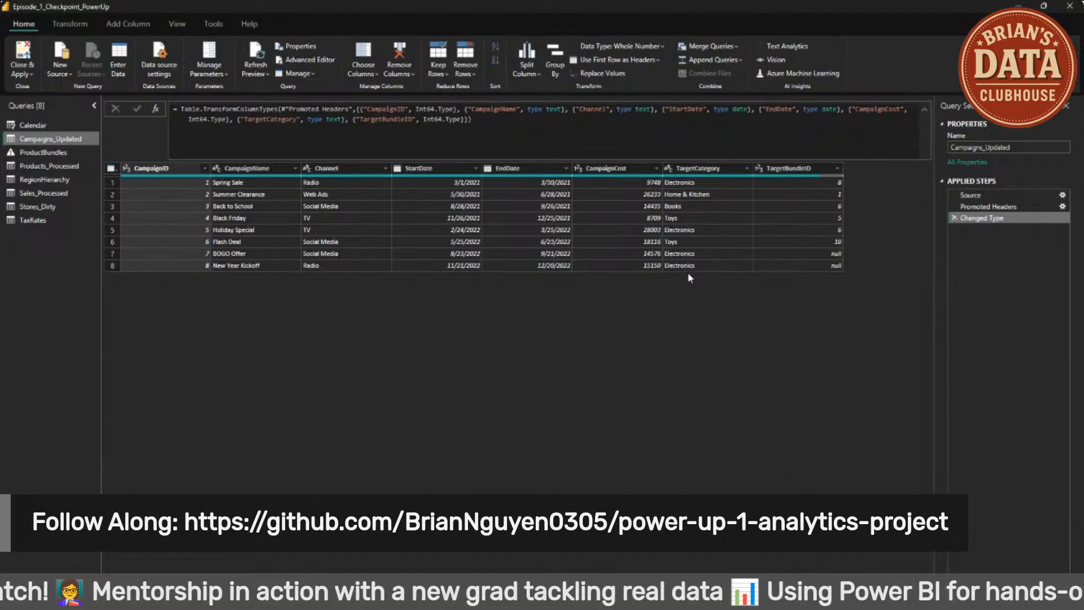
pyautogui.click(52, 154)
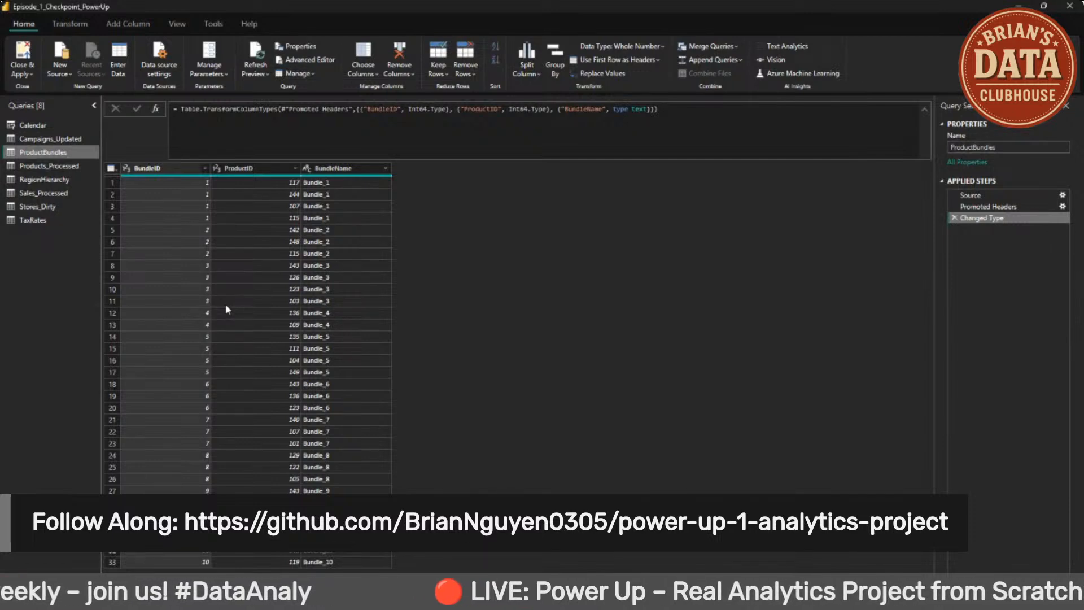
pyautogui.click(45, 139)
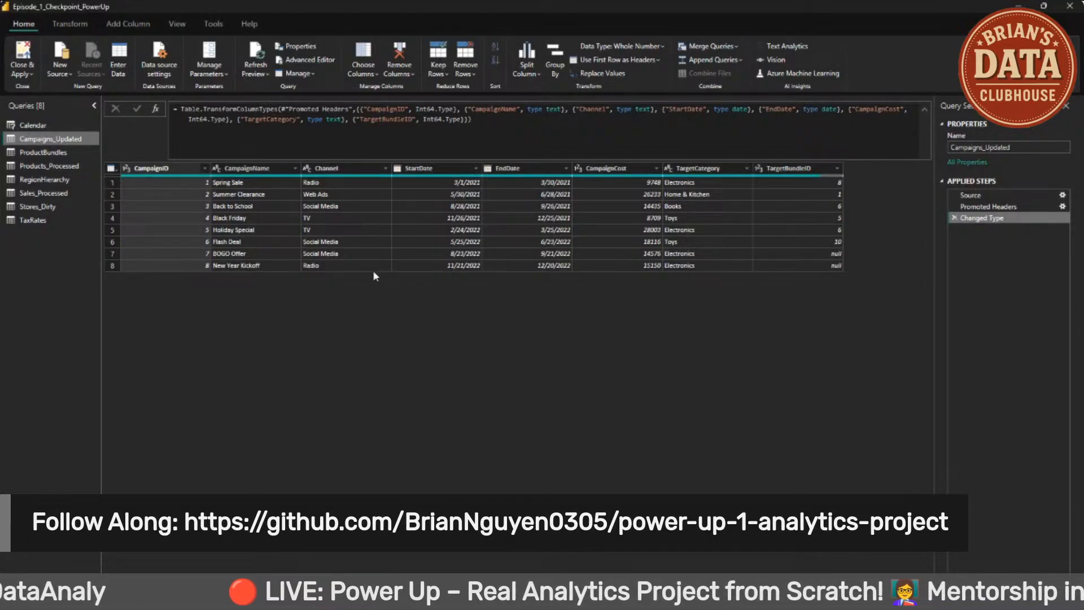
pyautogui.click(60, 154)
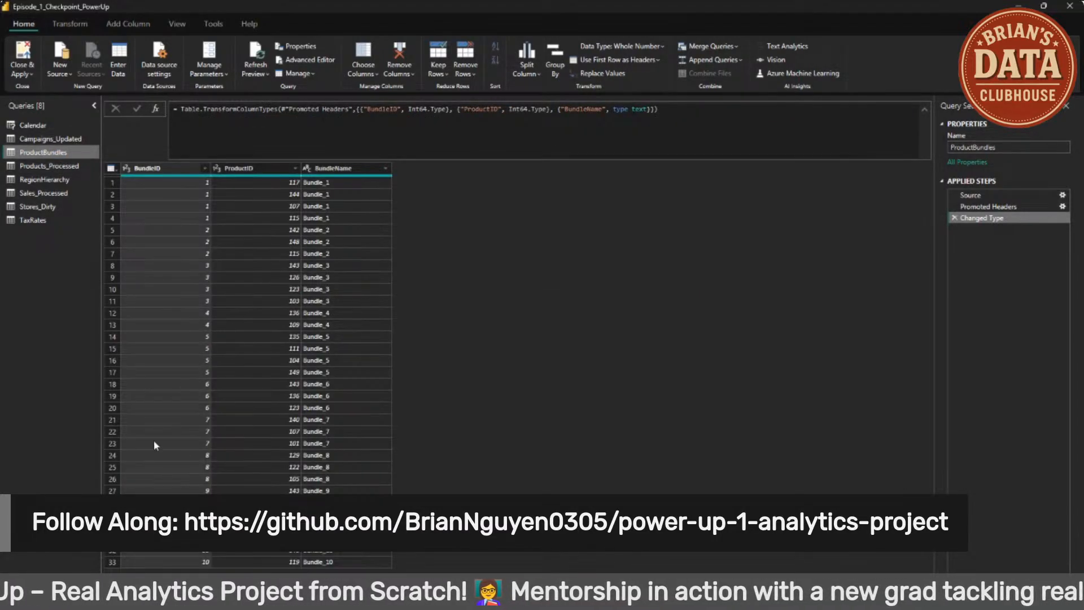
pyautogui.click(51, 166)
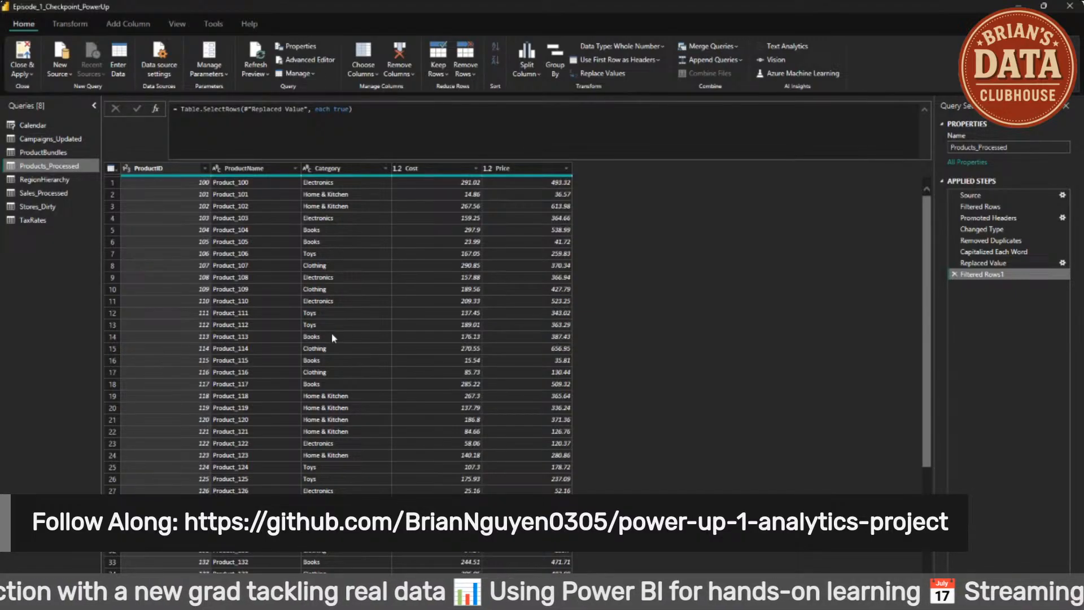
pyautogui.click(40, 143)
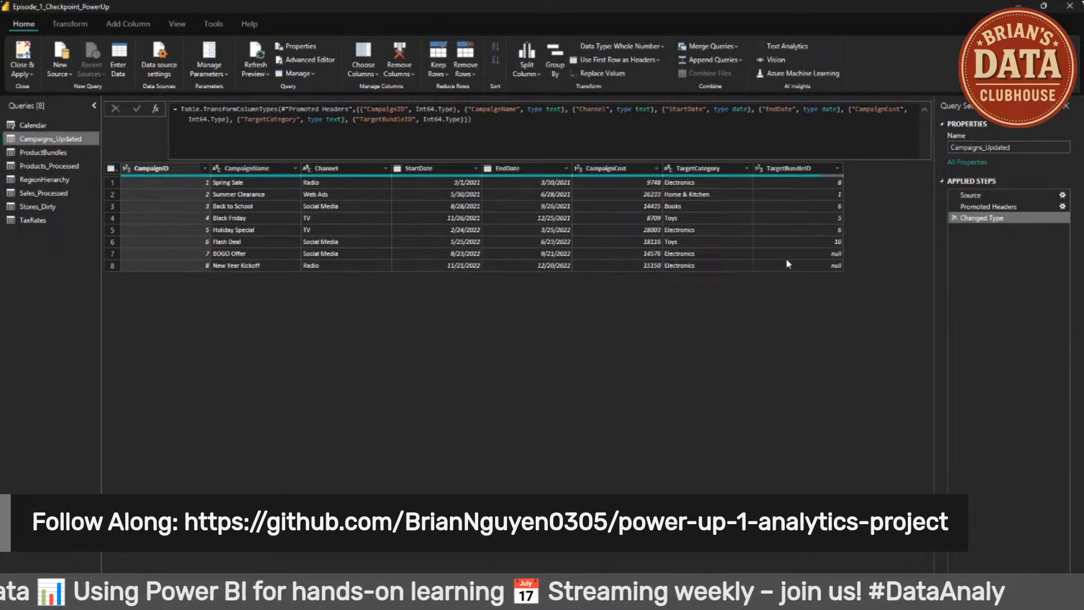
pyautogui.click(38, 167)
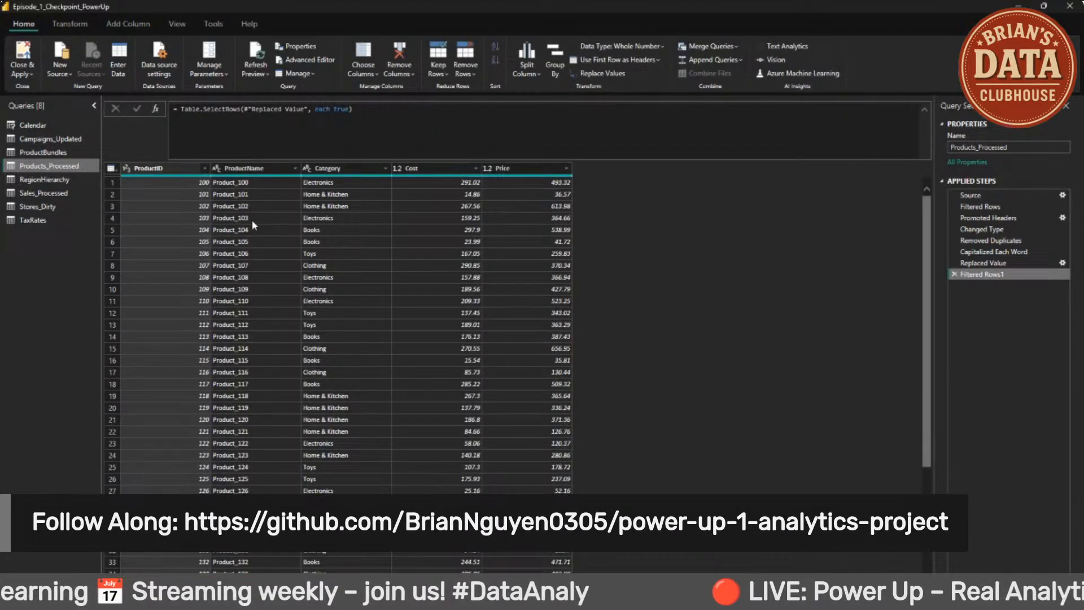
pyautogui.click(60, 151)
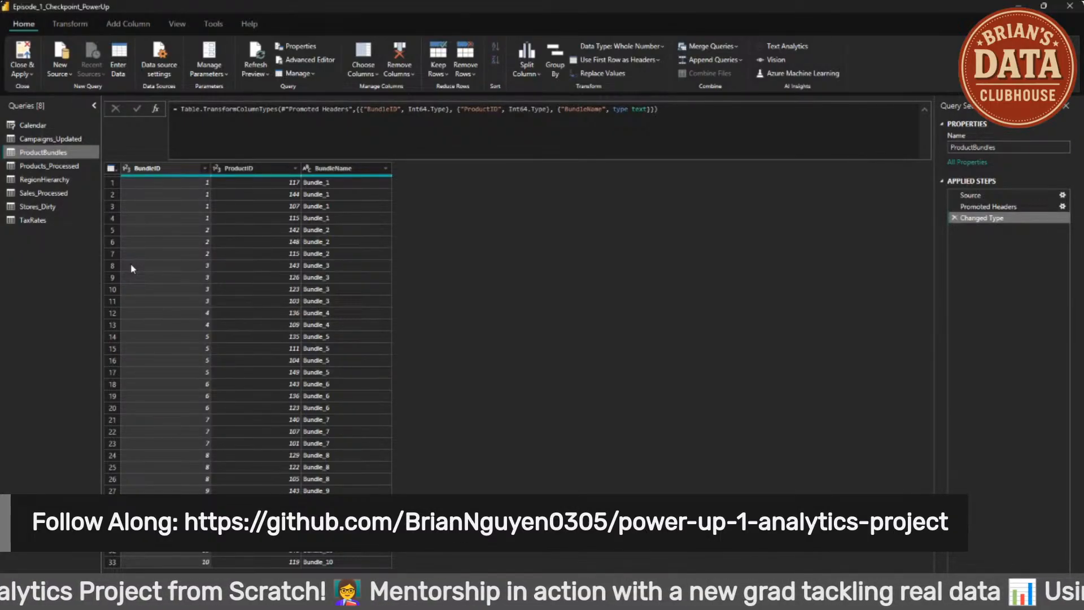
pyautogui.click(69, 140)
pyautogui.click(71, 153)
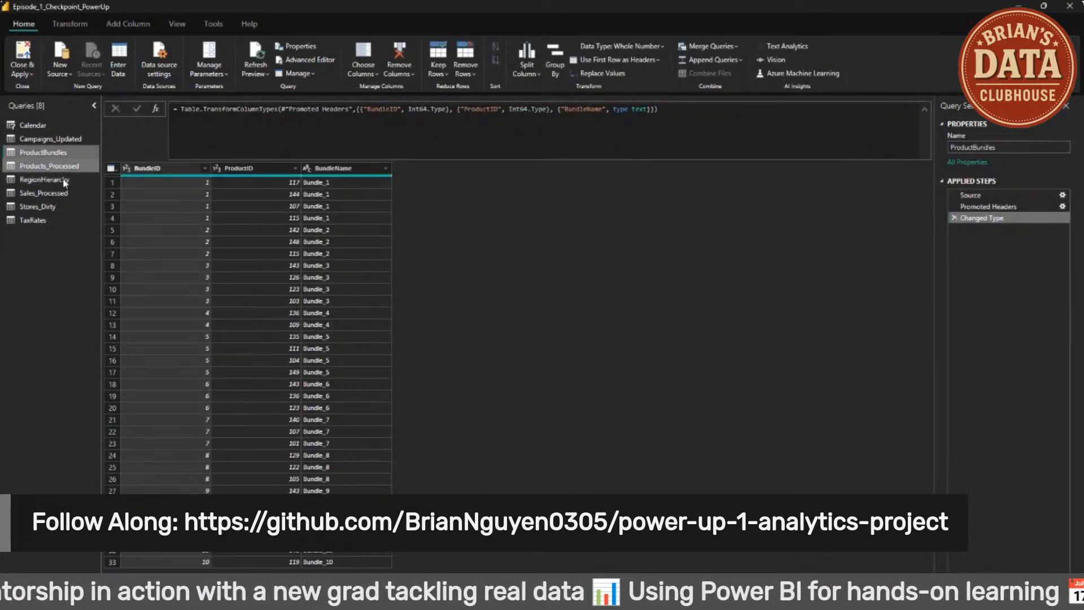
pyautogui.click(62, 167)
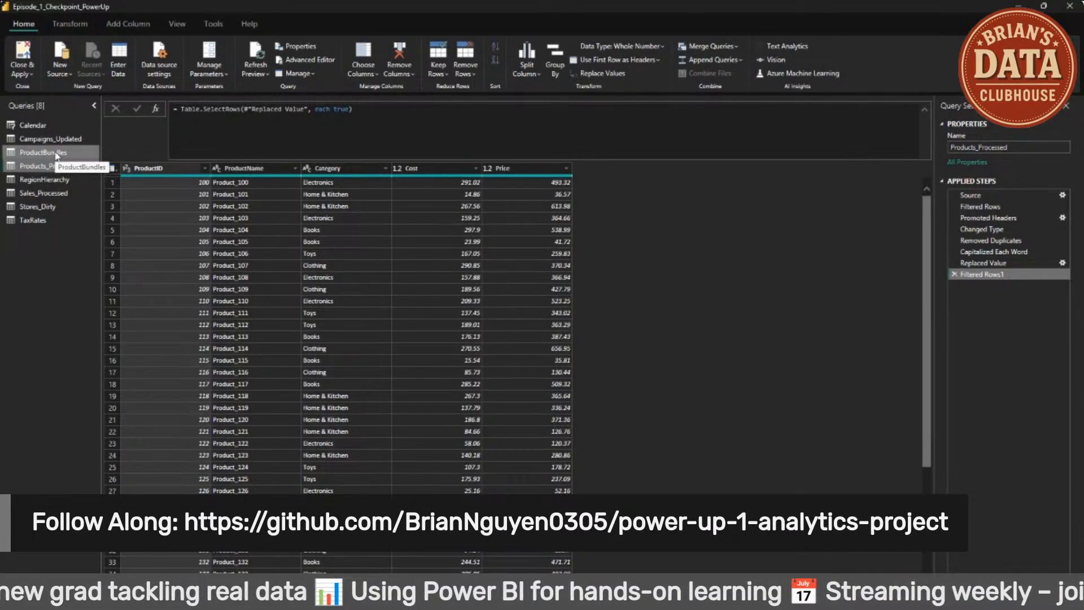
# Step: Examine the CampaignID column of Sales_Processed and compare it with the ProductBundles and Campaigns_Updated queries
pyautogui.click(64, 193)
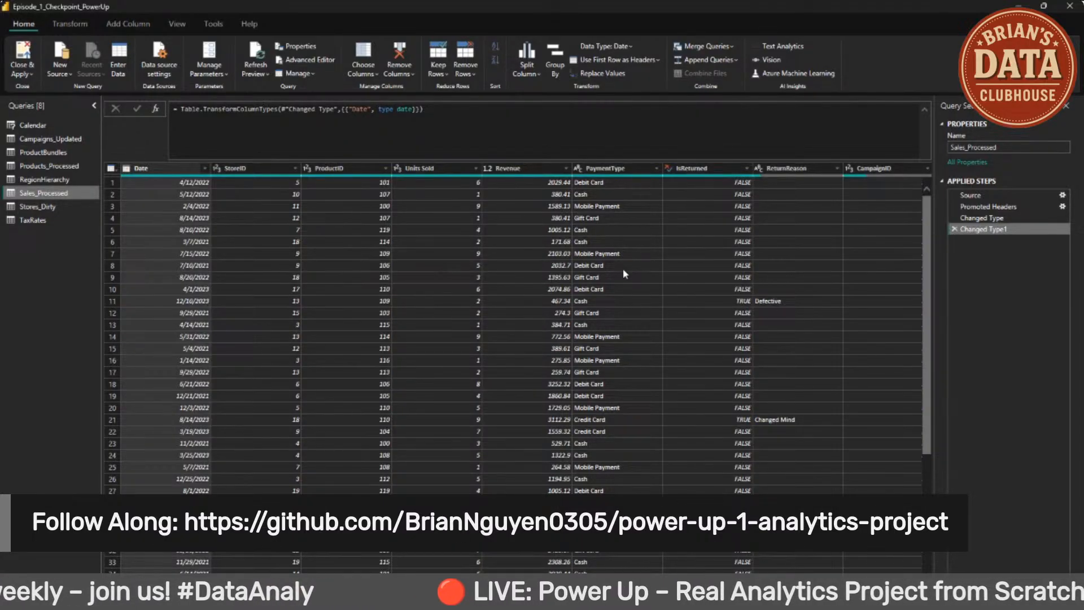
pyautogui.scroll(-2, 623, 364)
pyautogui.scroll(2, 649, 395)
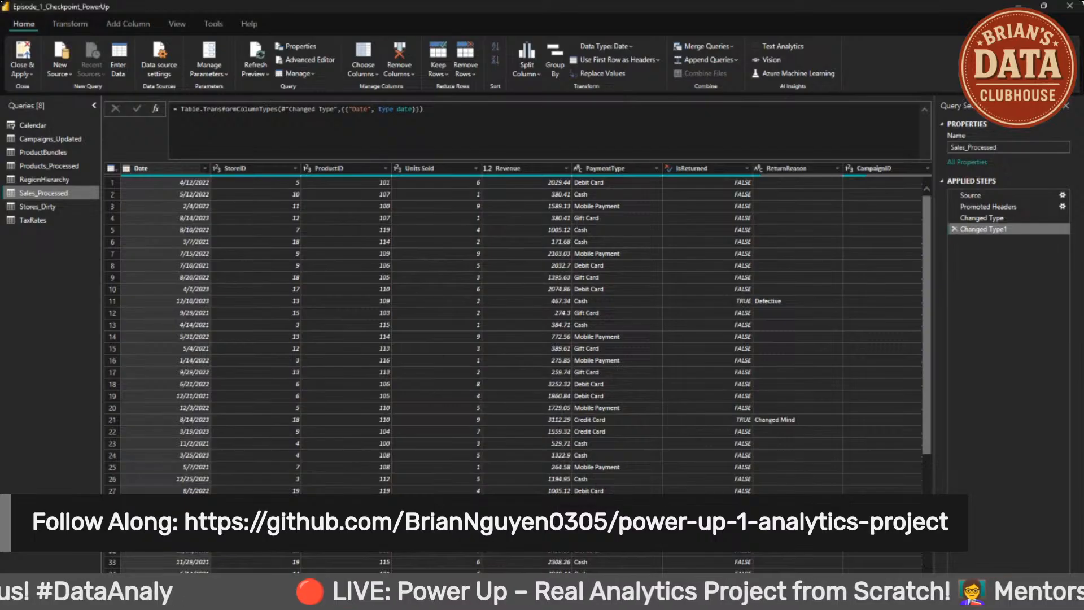
pyautogui.hscroll(1, 564, 389)
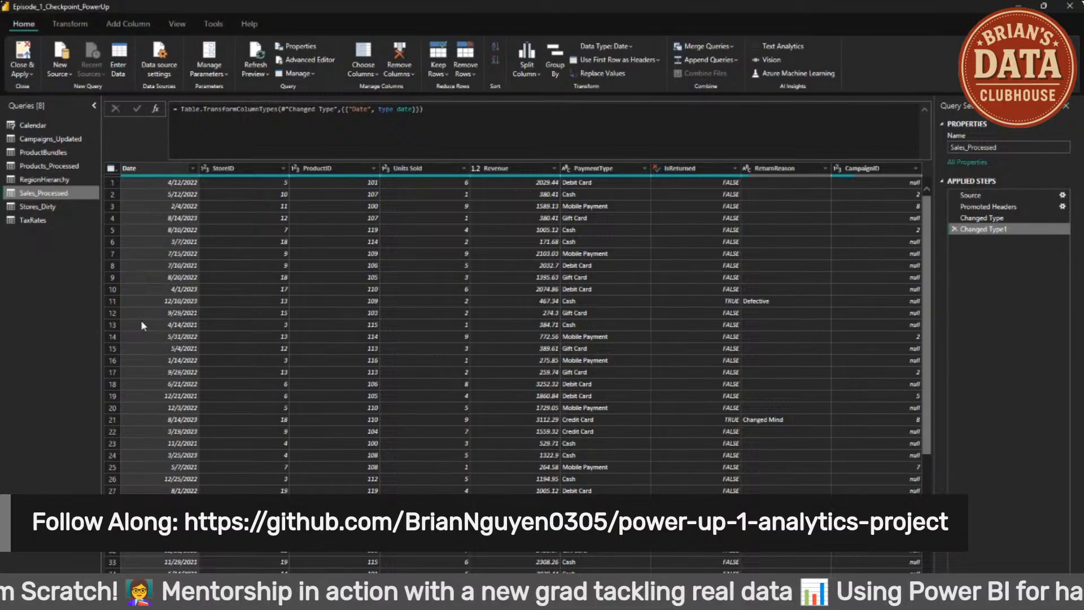
pyautogui.click(54, 153)
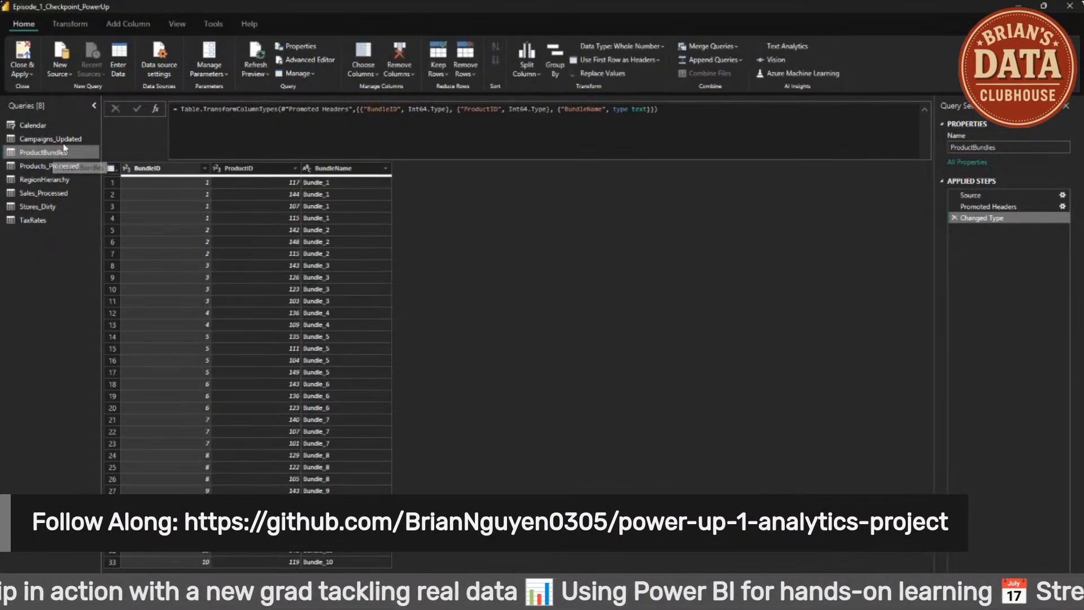
pyautogui.click(63, 140)
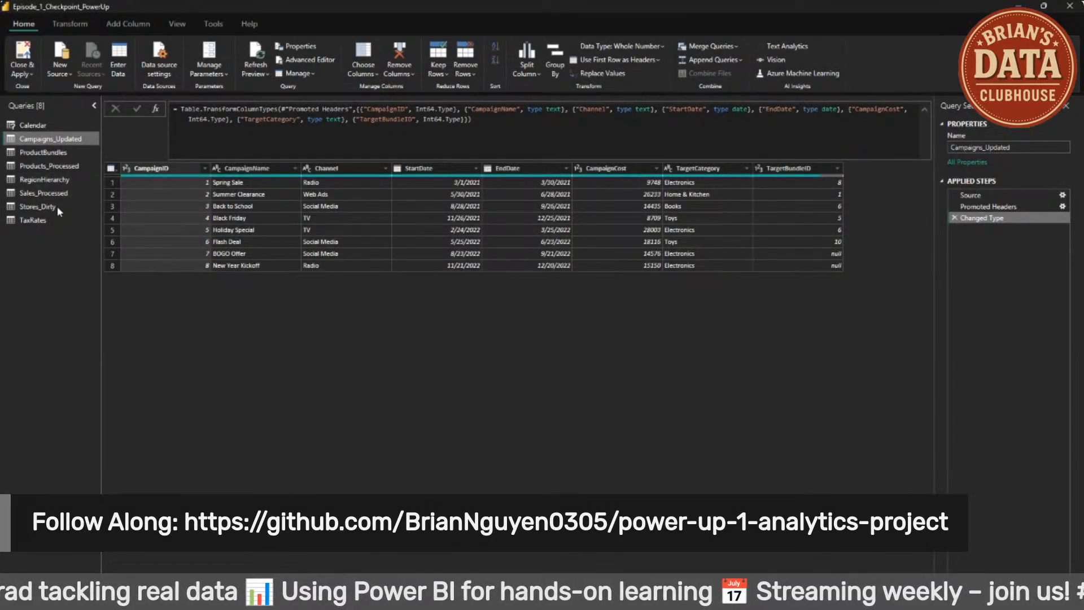
pyautogui.click(50, 180)
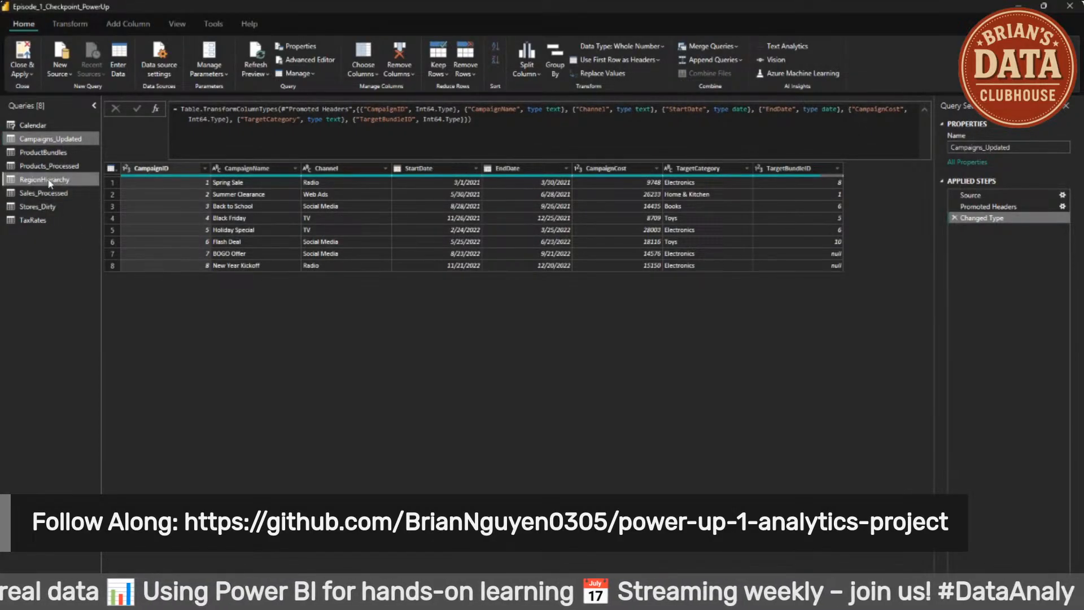
# Step: Filter Sales_Processed to CampaignID values 7 and 8 and examine the products in the matching rows
pyautogui.click(55, 195)
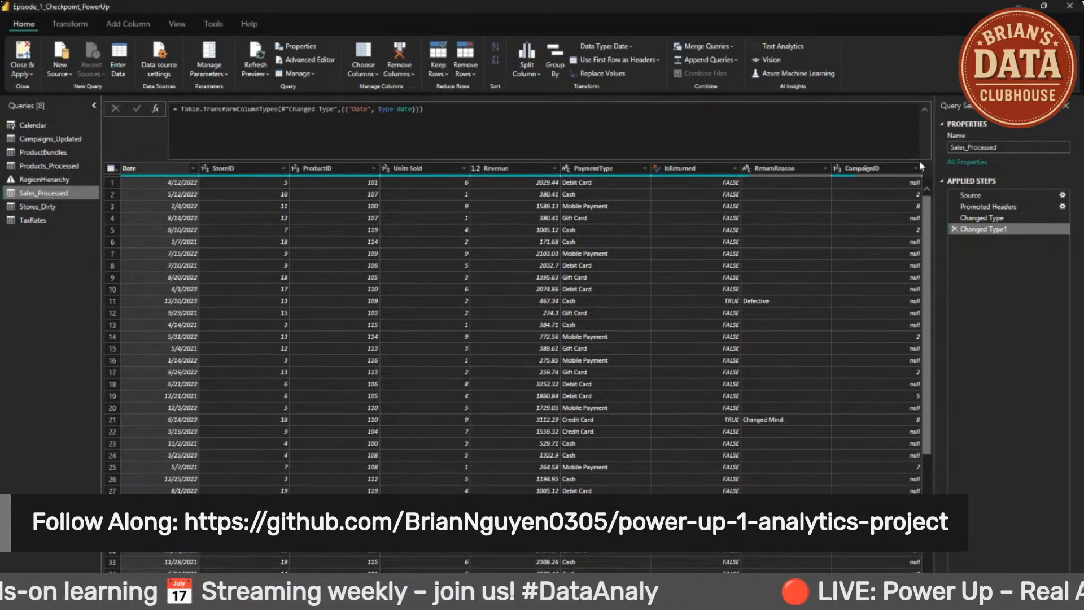
pyautogui.click(914, 168)
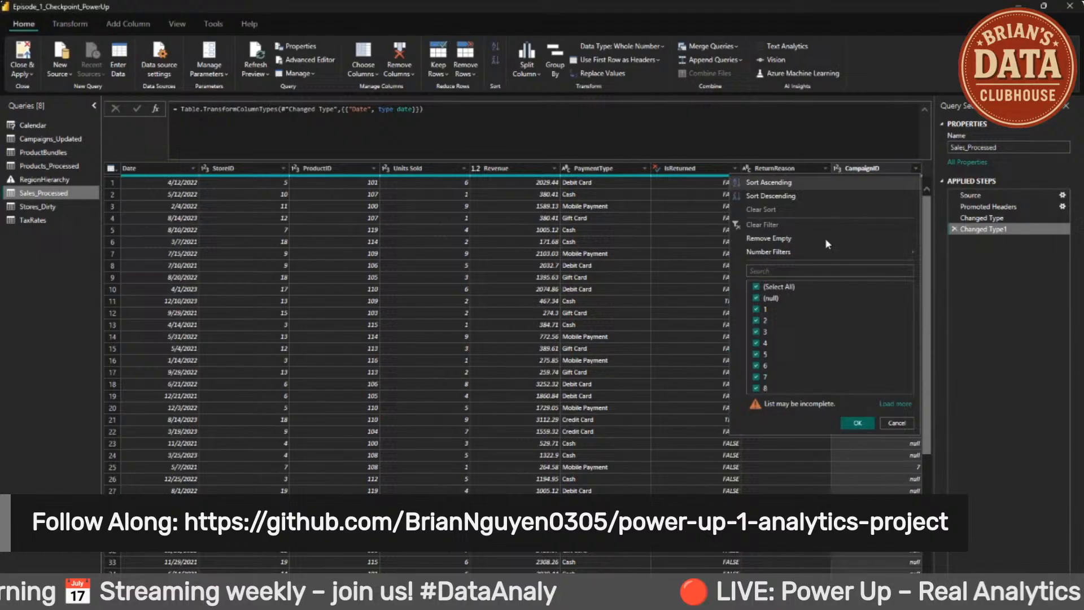
pyautogui.click(756, 286)
pyautogui.click(756, 376)
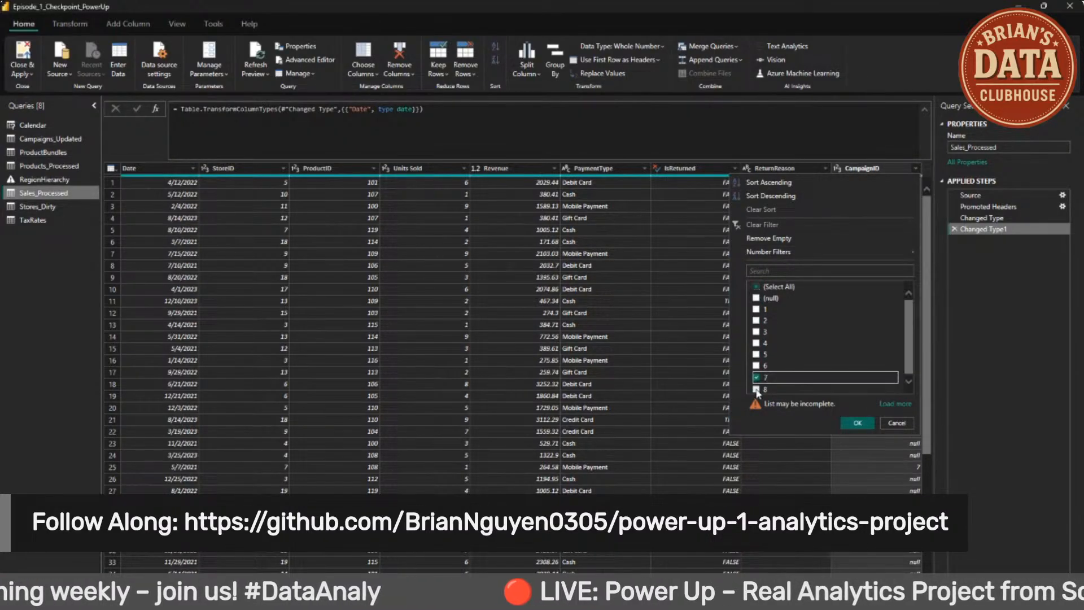
pyautogui.click(756, 388)
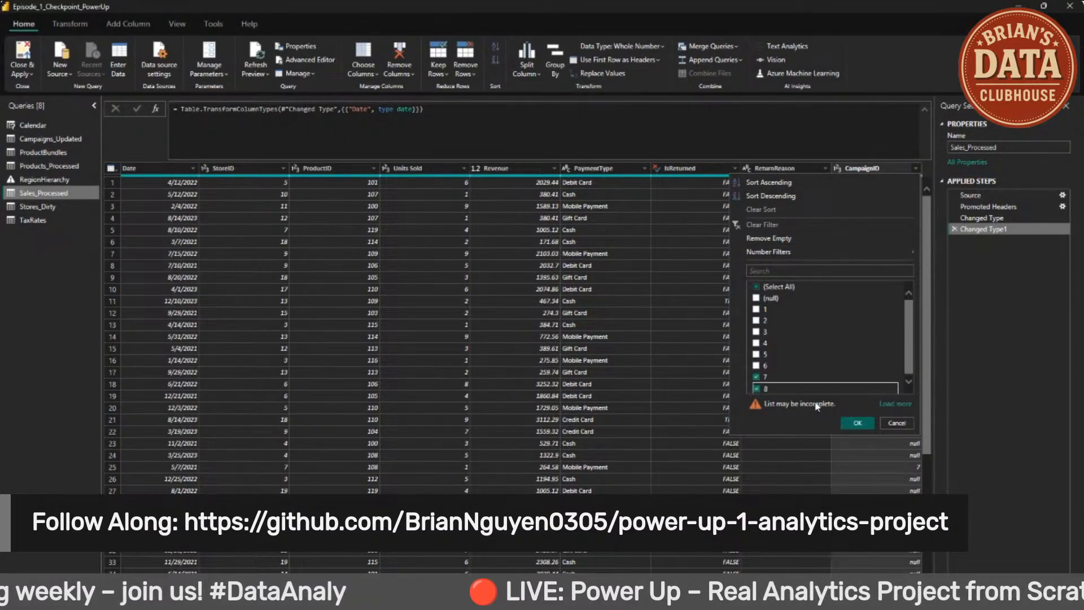
pyautogui.click(849, 423)
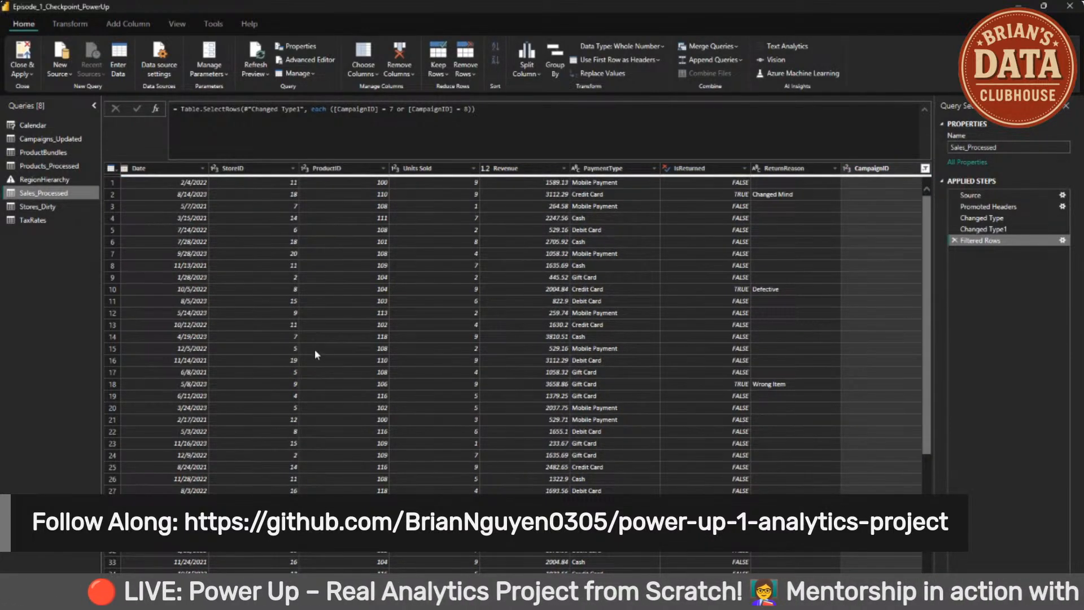
pyautogui.scroll(-15, 369, 246)
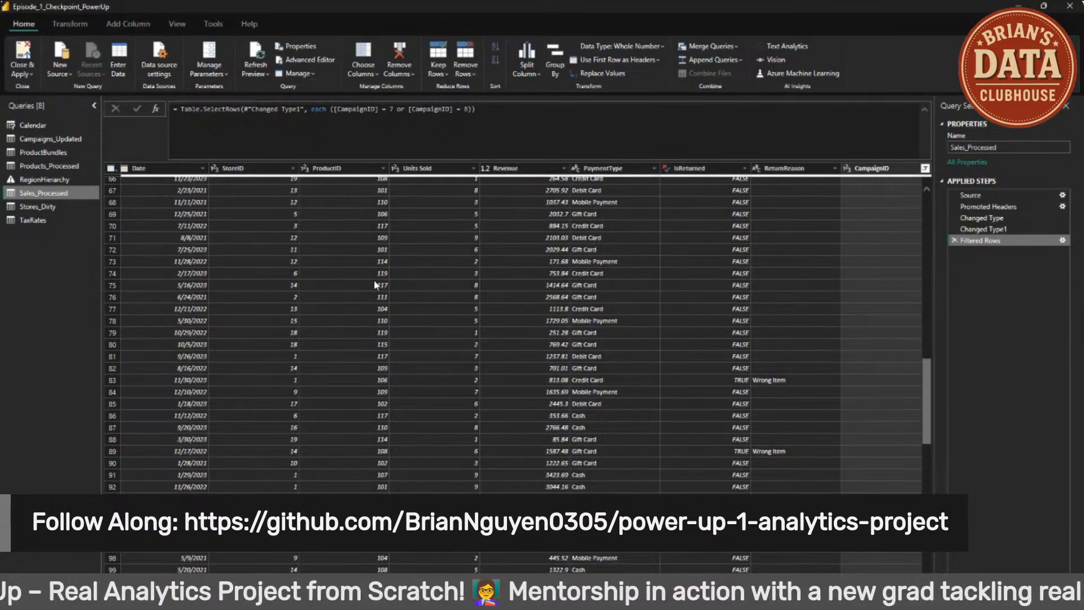
pyautogui.scroll(15, 384, 367)
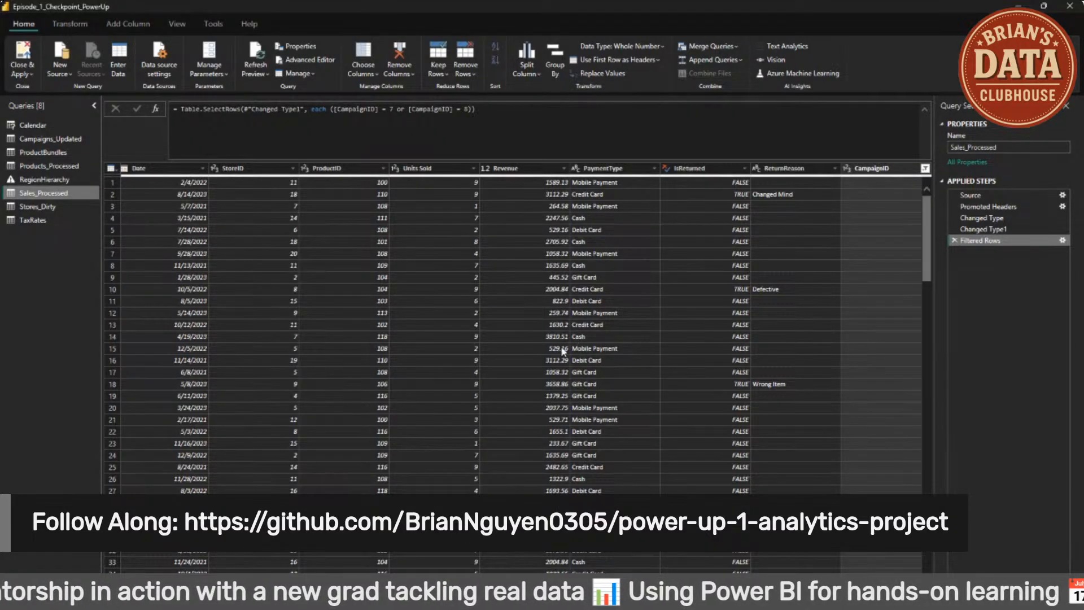
pyautogui.scroll(-10, 449, 419)
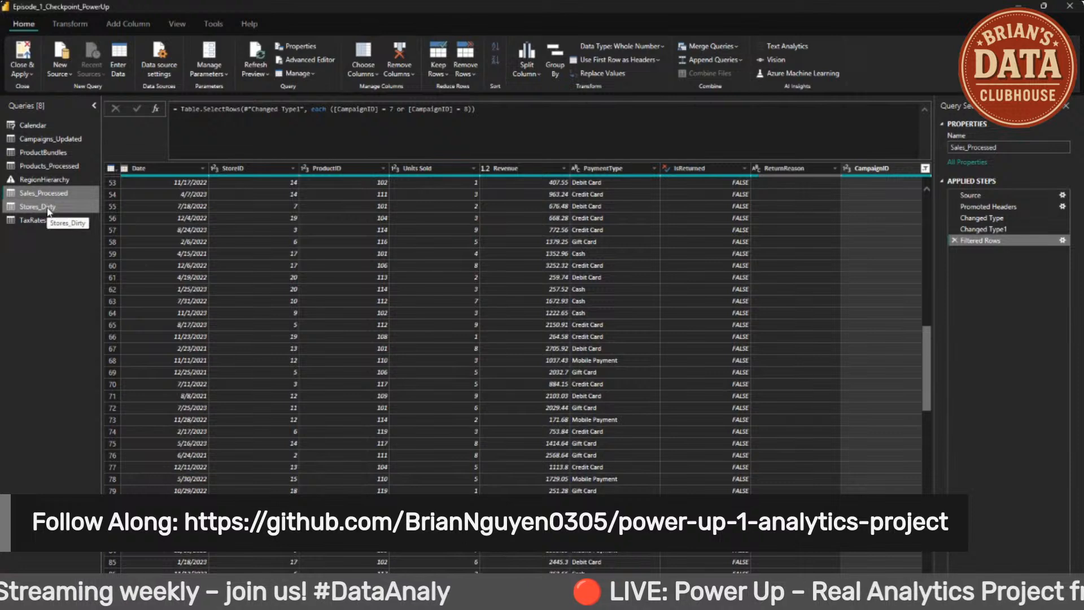
# Step: Recheck Products_Processed and delete the Filtered Rows step from Sales_Processed
pyautogui.click(66, 168)
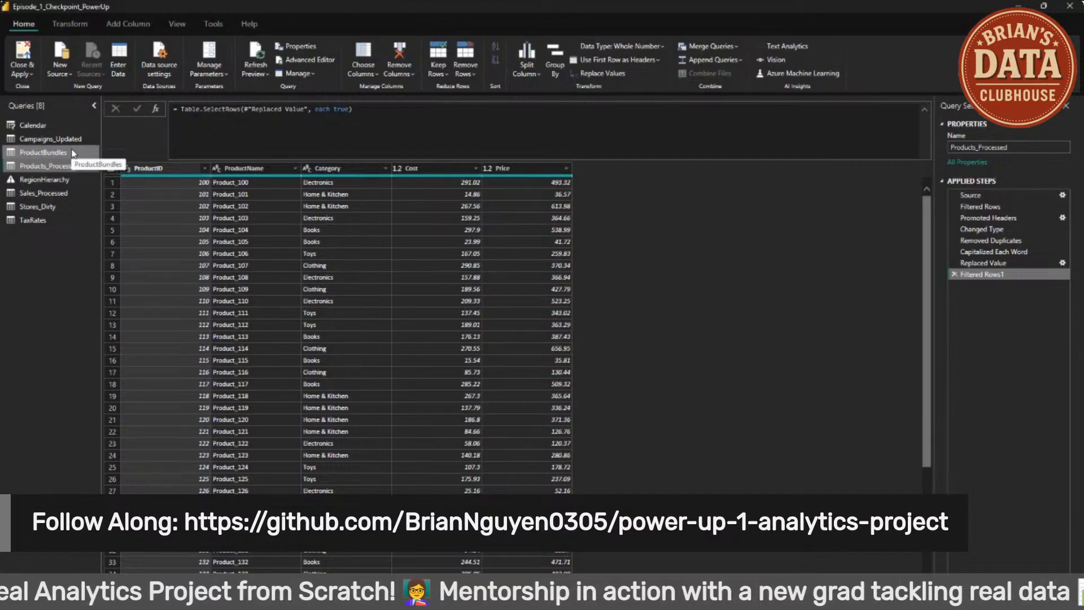
pyautogui.click(43, 192)
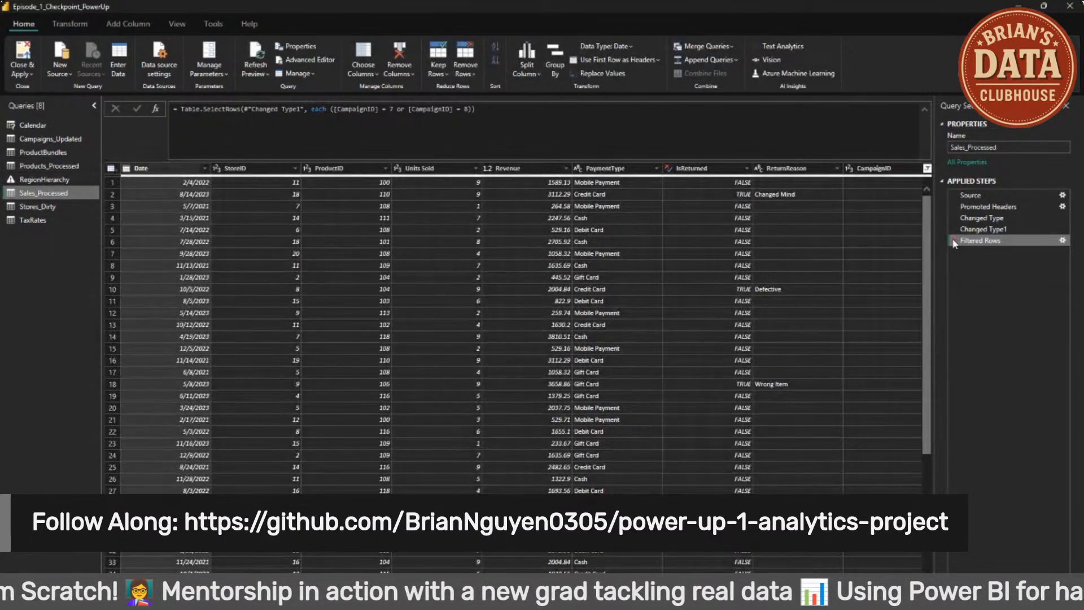
pyautogui.click(954, 239)
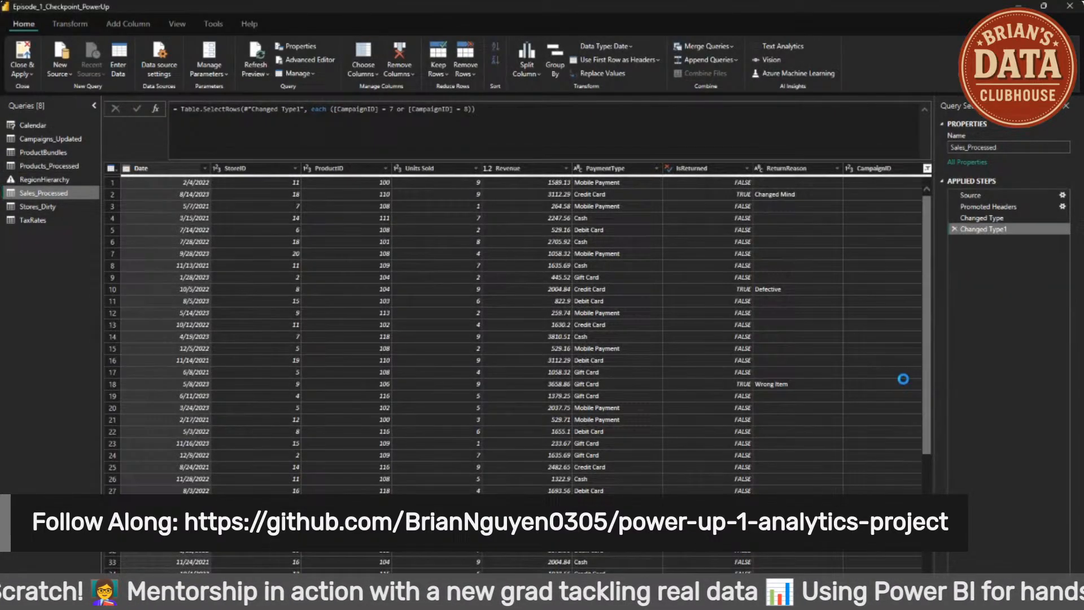
# Step: Repoint the TaxRates query's source to the TaxRates file in the Data\PowerUp_All_Final_Datasets folder
pyautogui.click(47, 221)
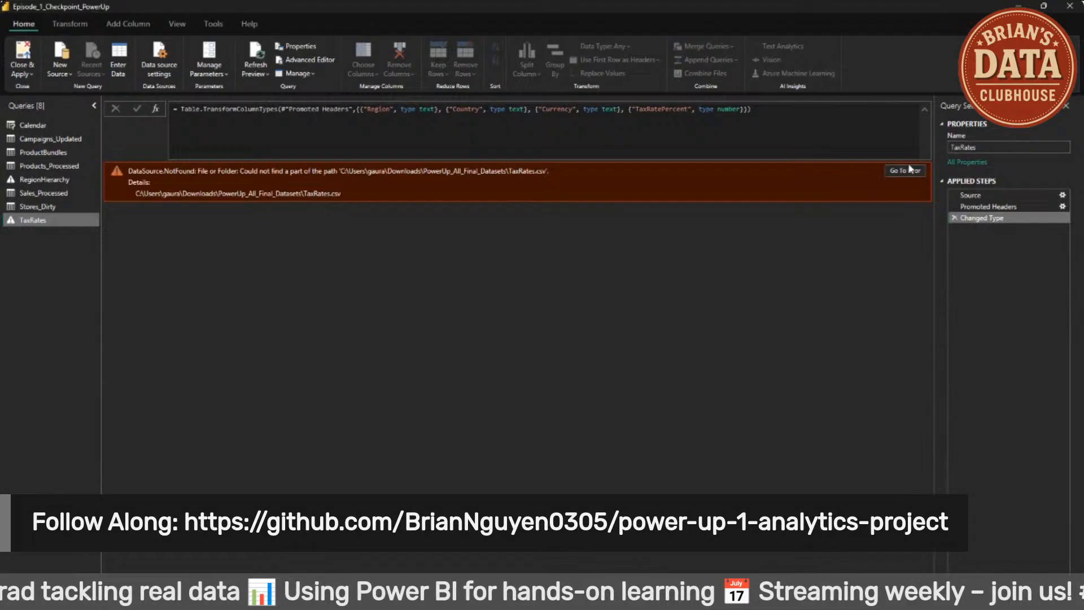
pyautogui.click(1062, 195)
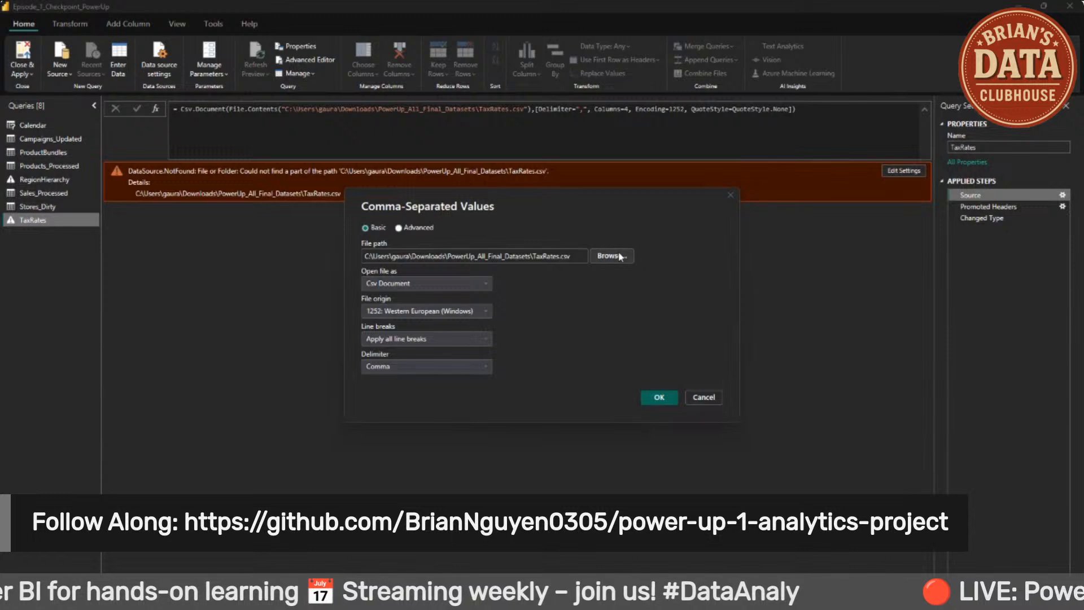
pyautogui.click(620, 256)
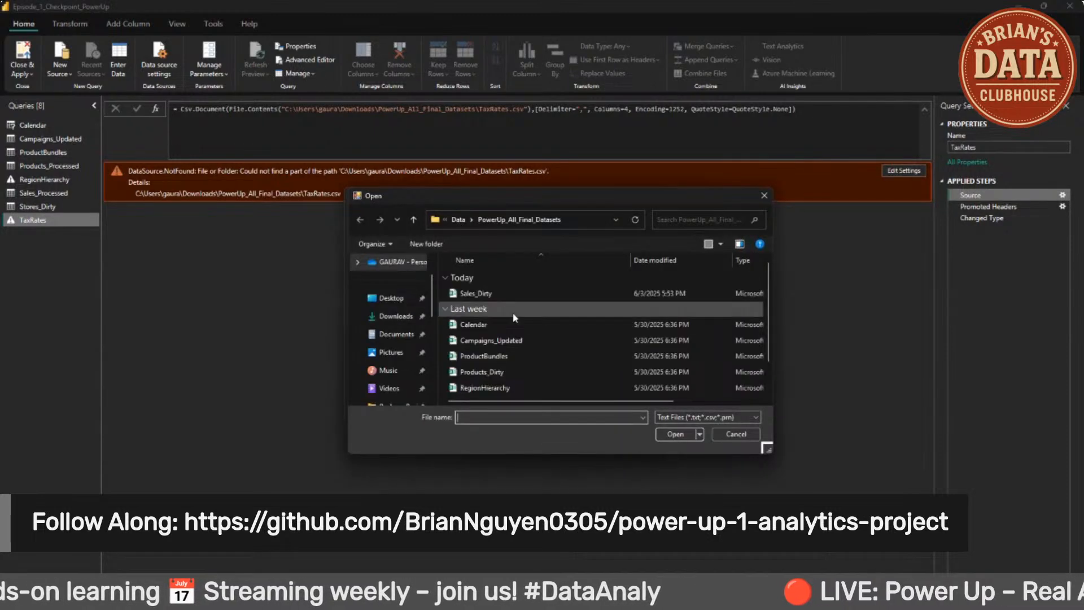
pyautogui.scroll(-1, 515, 318)
pyautogui.click(501, 387)
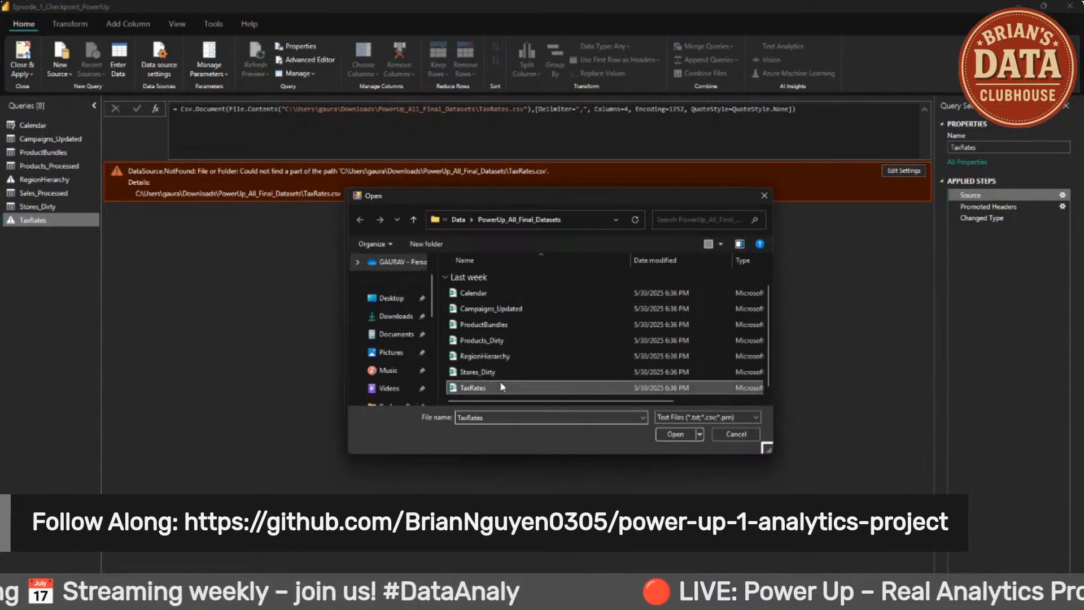
pyautogui.click(675, 433)
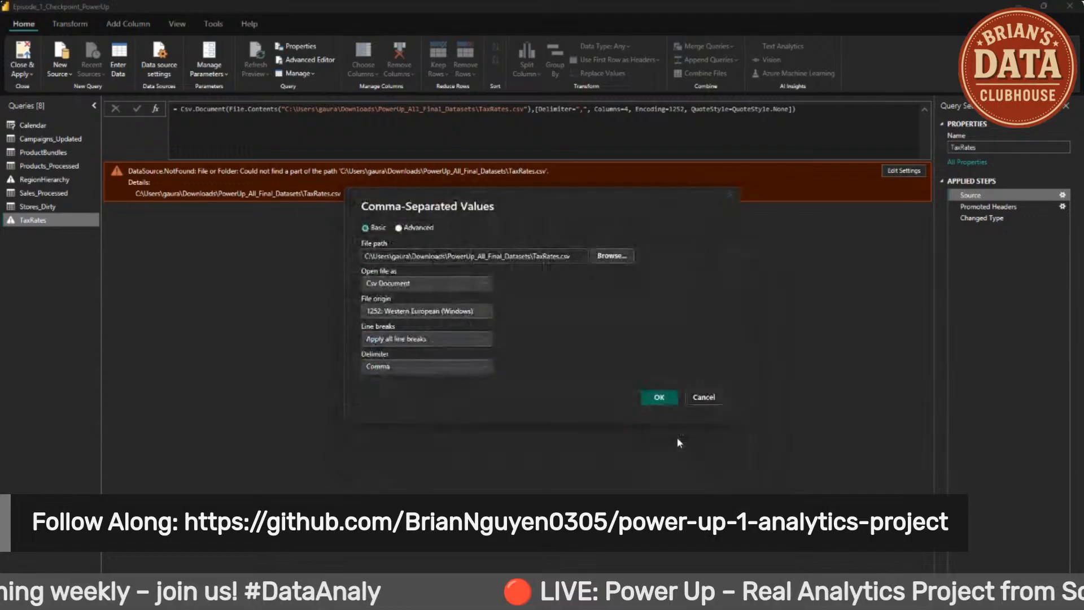
pyautogui.click(658, 397)
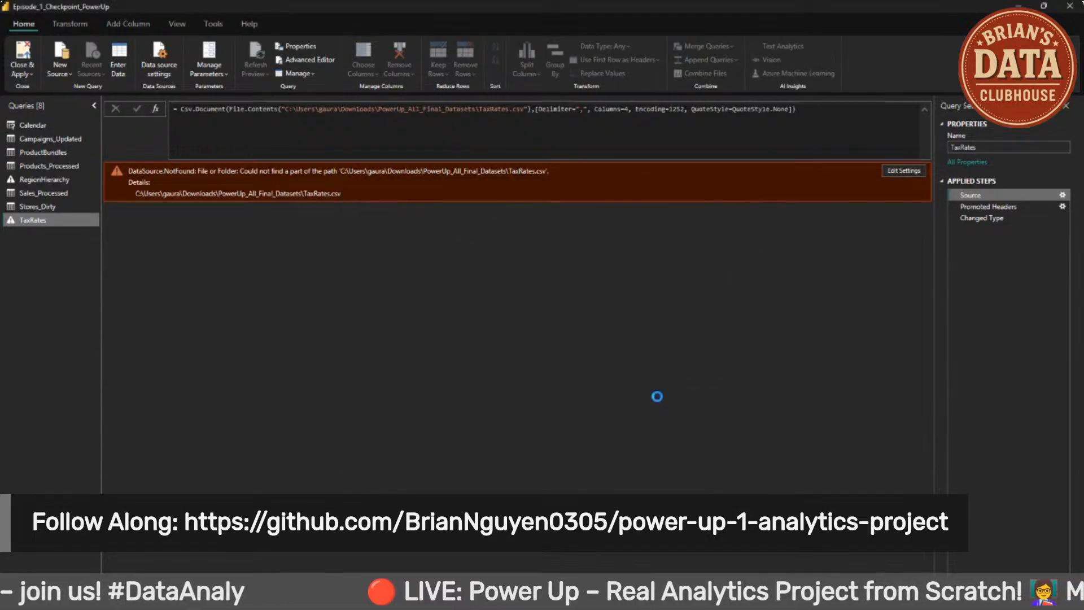
# Step: Repoint the RegionHierarchy query's source to the RegionHierarchy file in the Data\PowerUp_All_Final_Datasets folder
pyautogui.click(42, 207)
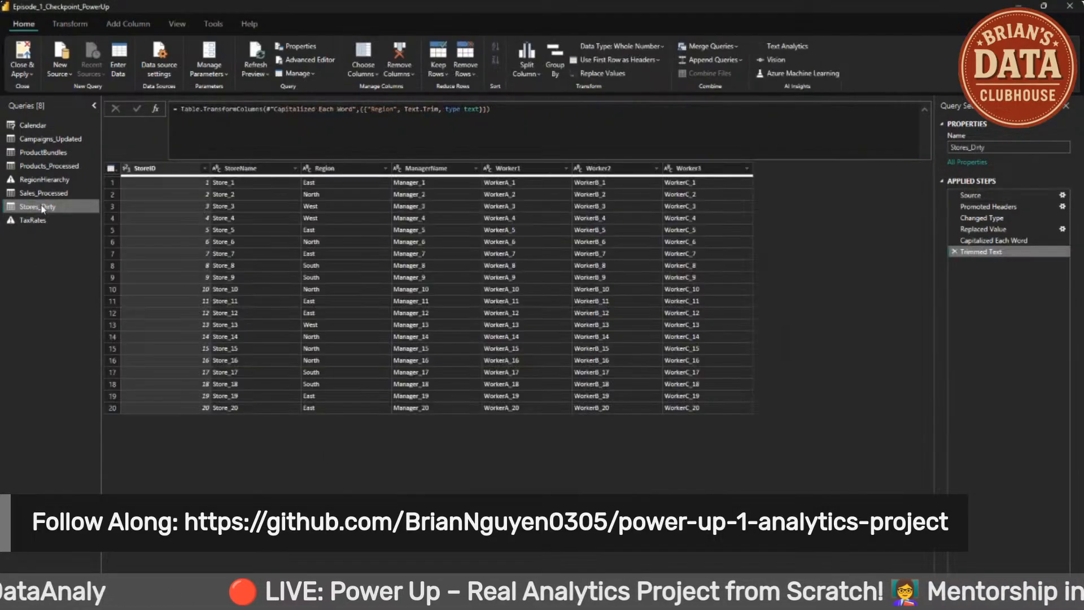
pyautogui.click(52, 190)
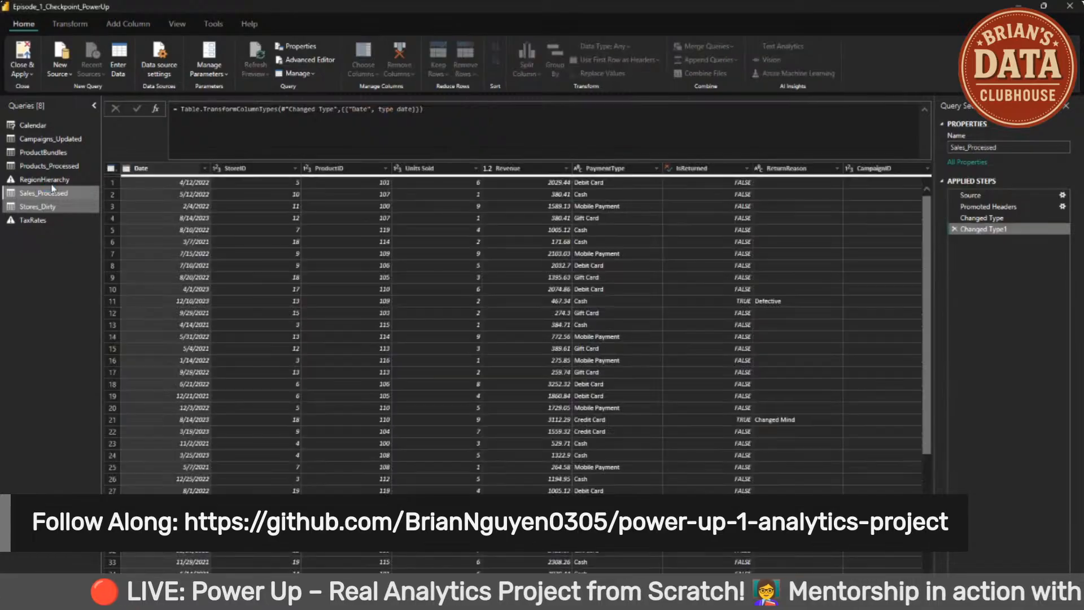
pyautogui.click(53, 181)
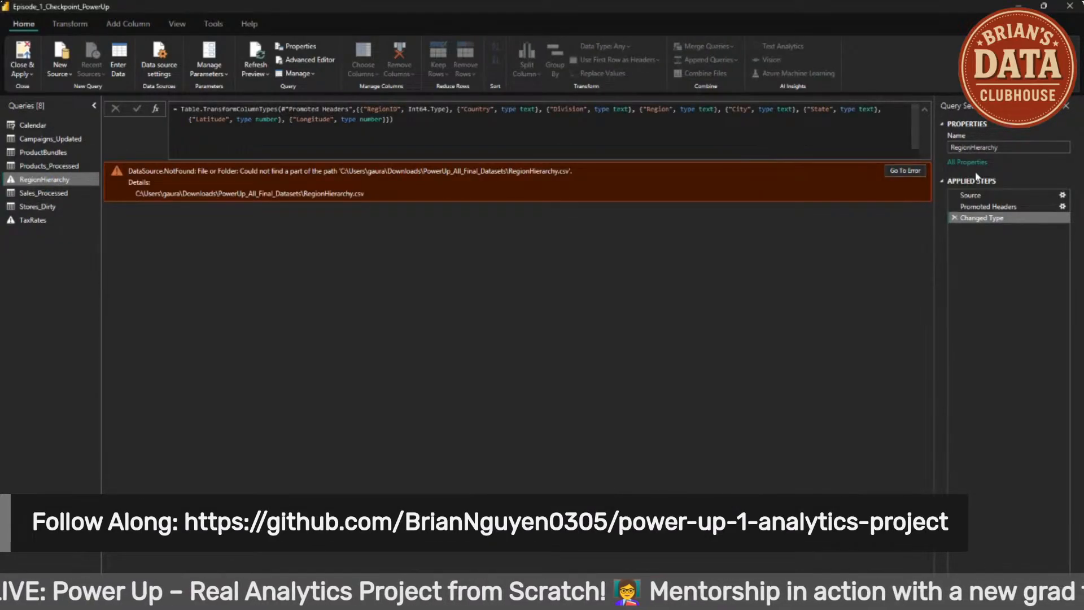
pyautogui.click(1061, 196)
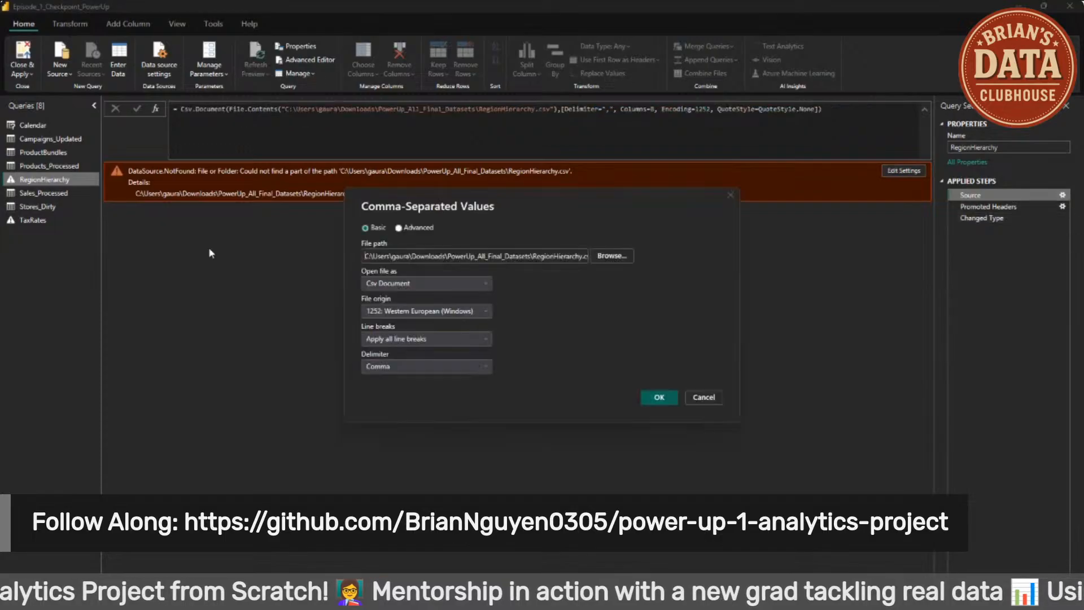
pyautogui.click(612, 257)
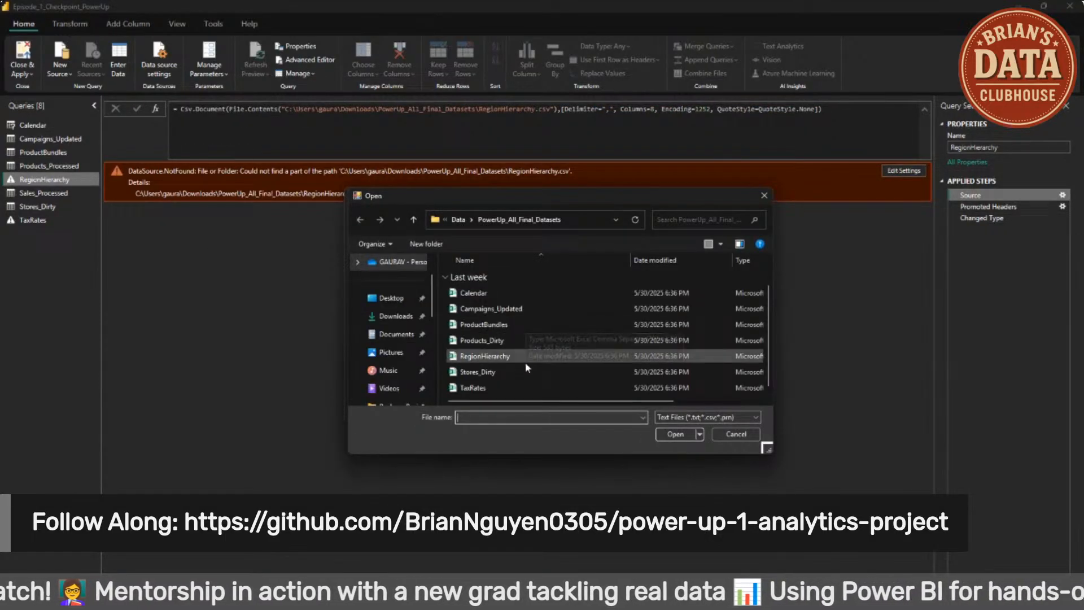
pyautogui.click(504, 357)
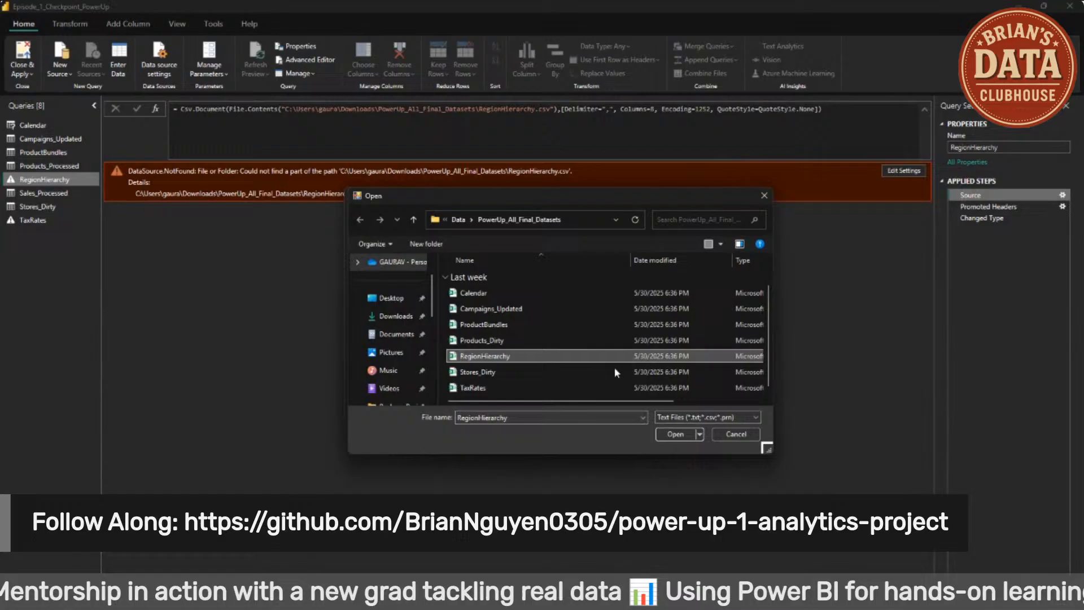
pyautogui.click(673, 433)
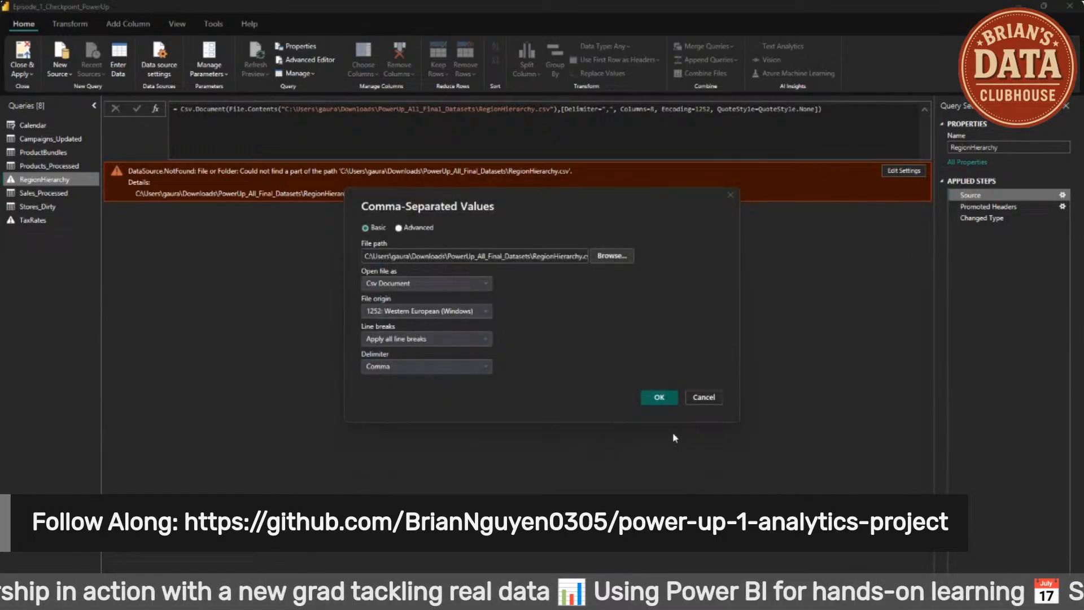
pyautogui.click(656, 397)
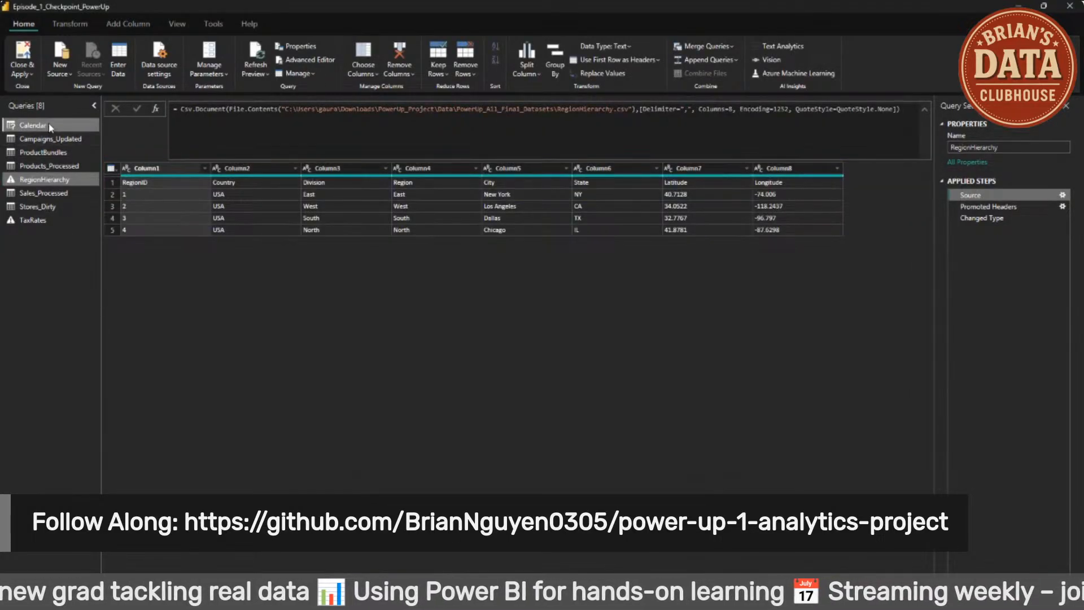
# Step: Repoint the Calendar query's source to the Calendar file in the Data\PowerUp_All_Final_Datasets folder
pyautogui.click(50, 126)
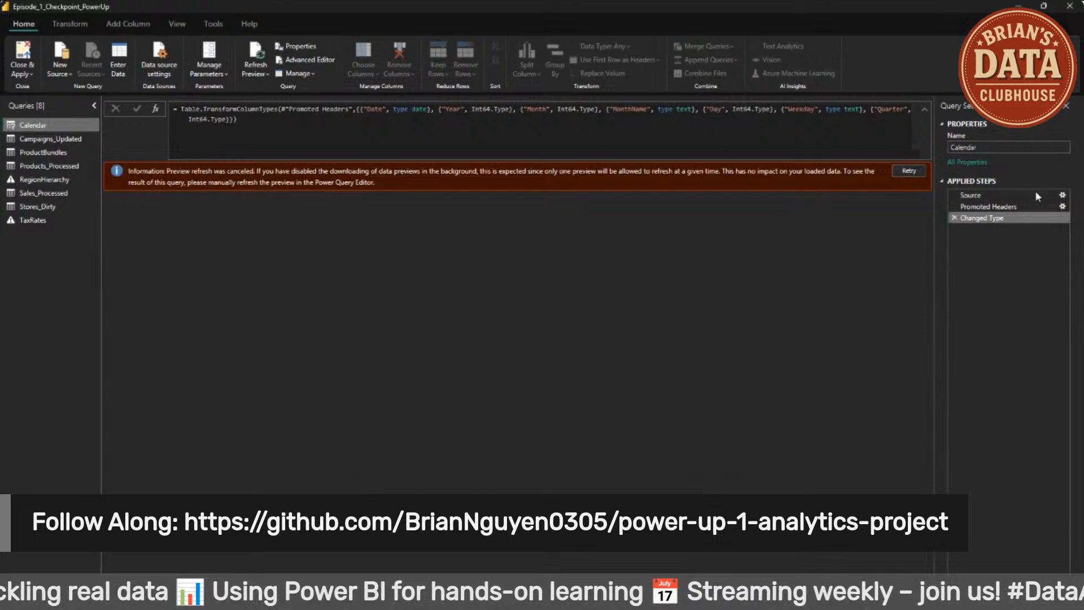
pyautogui.click(1063, 194)
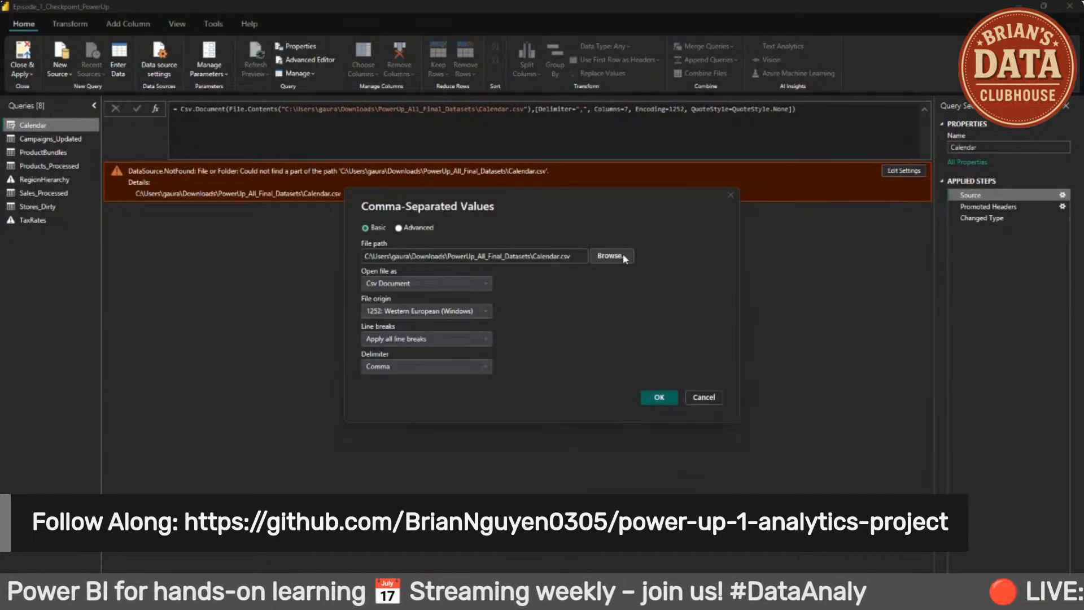
pyautogui.scroll(-1, 556, 337)
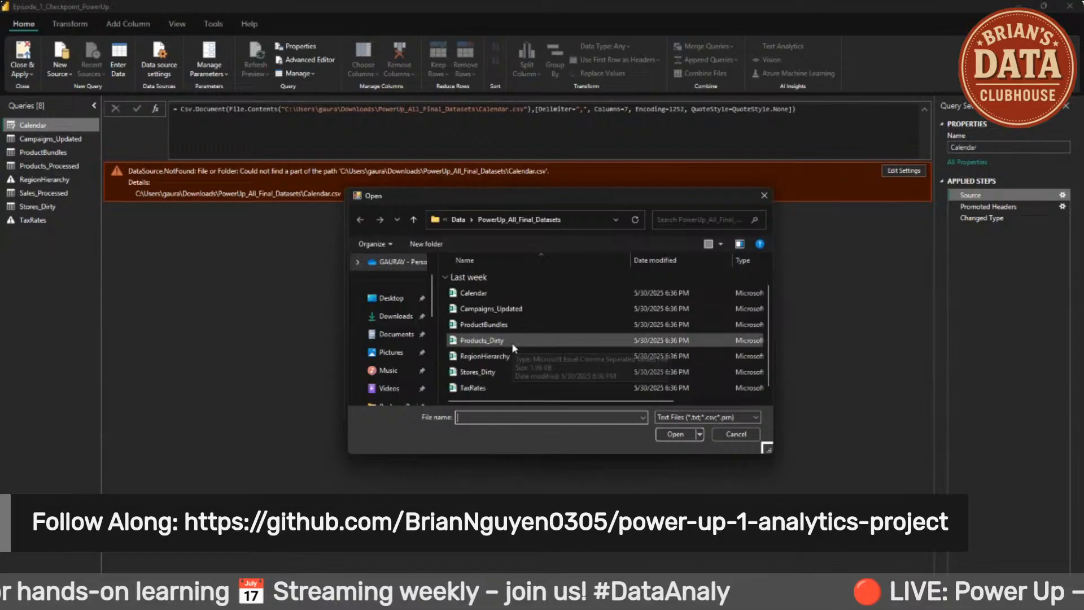
pyautogui.click(502, 292)
pyautogui.click(683, 434)
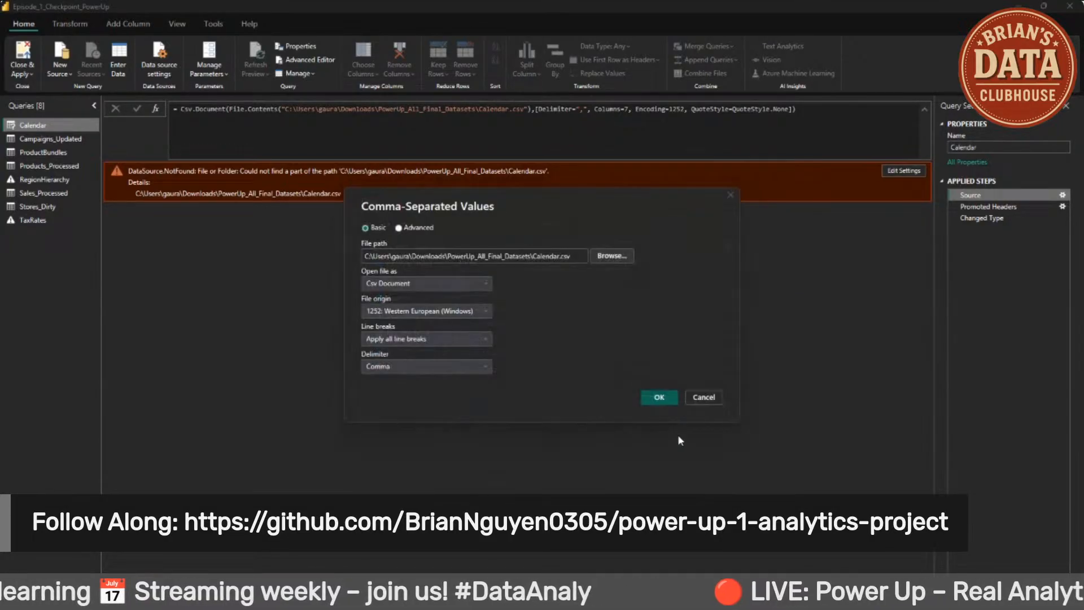
pyautogui.click(646, 398)
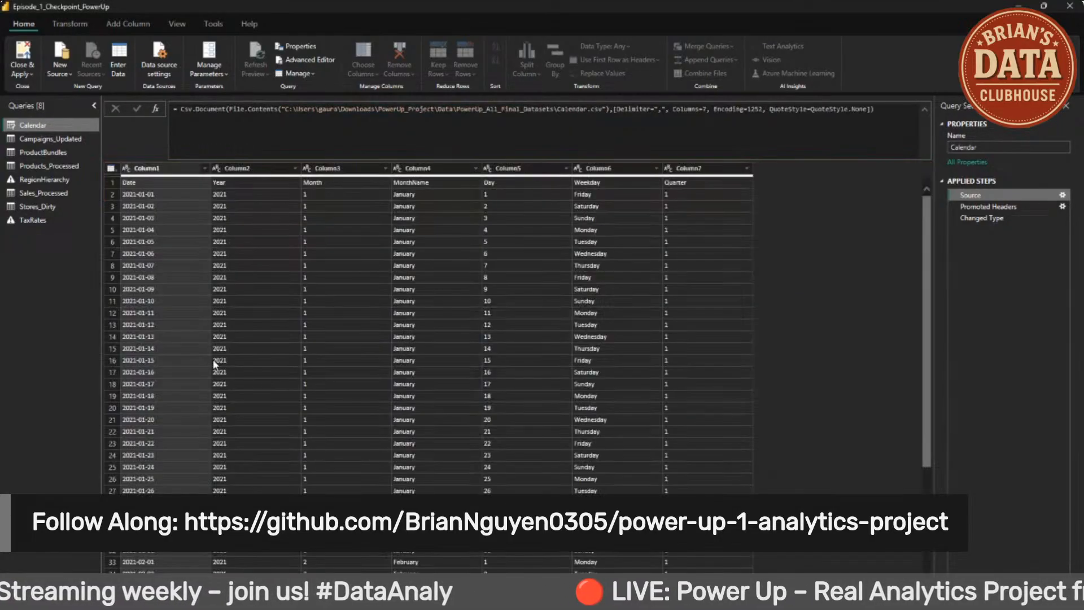
# Step: Check the Campaigns_Updated, ProductBundles and RegionHierarchy previews and delete the Filtered Rows1 step from Products_Processed
pyautogui.click(49, 139)
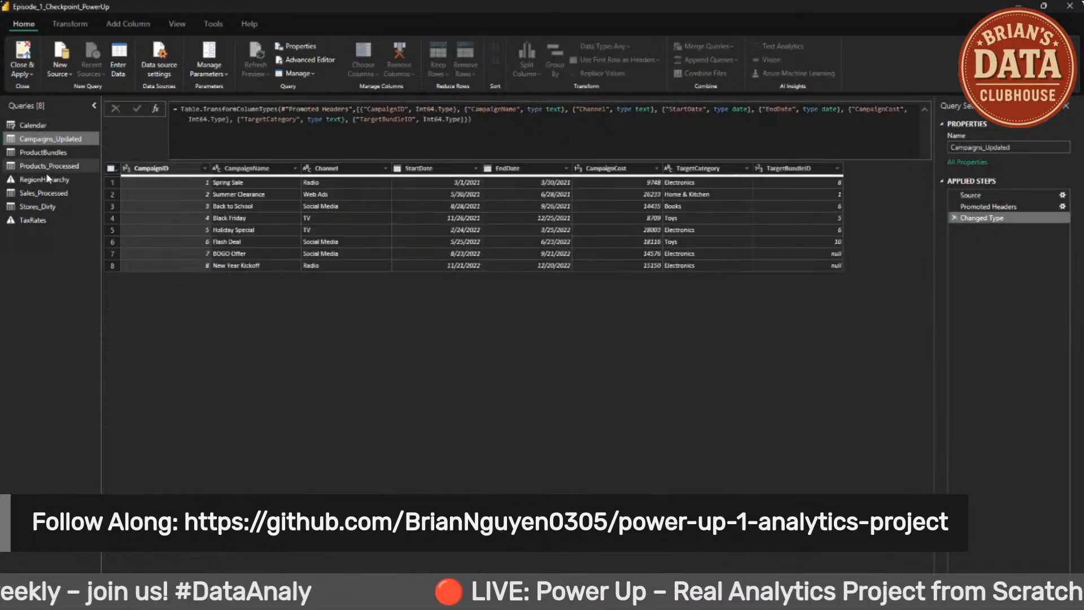
pyautogui.click(47, 179)
pyautogui.click(57, 166)
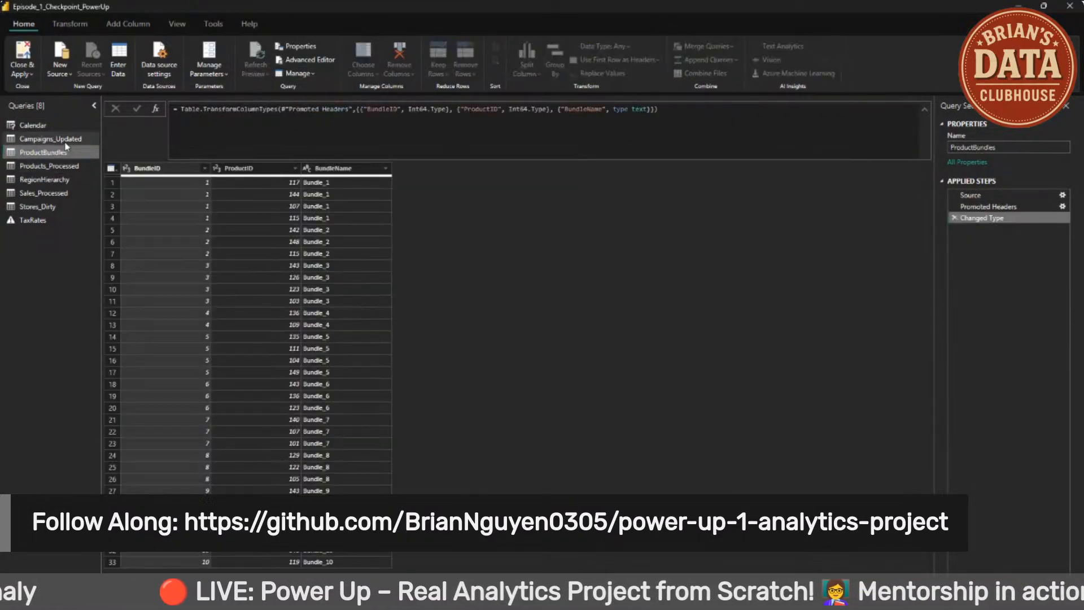
pyautogui.click(45, 179)
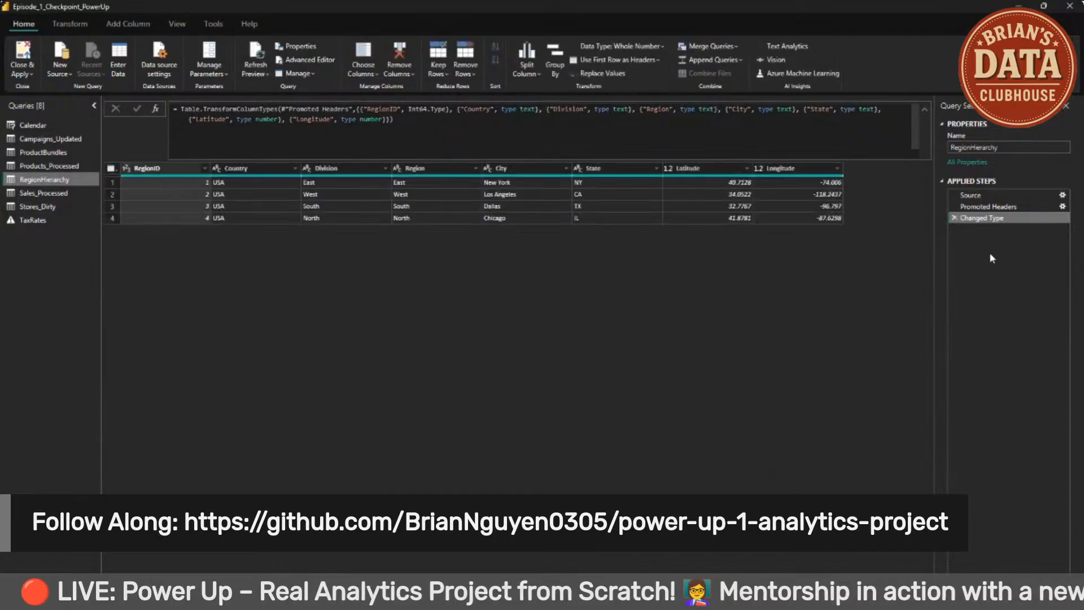
pyautogui.click(73, 167)
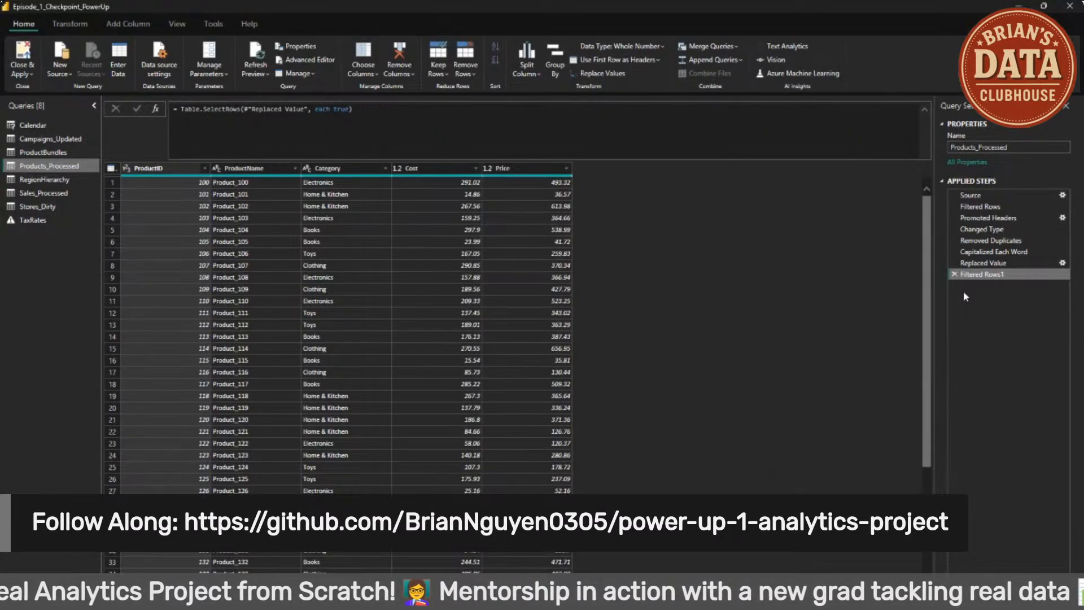
pyautogui.click(953, 275)
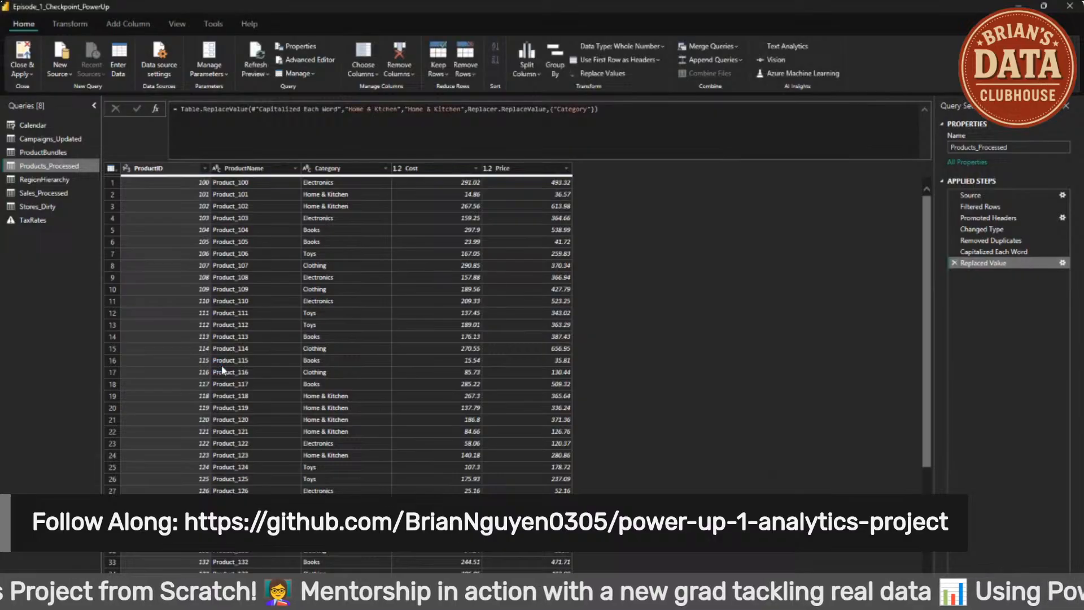
# Step: Review every query from Calendar through TaxRates to check that its preview loads without source errors
pyautogui.click(48, 127)
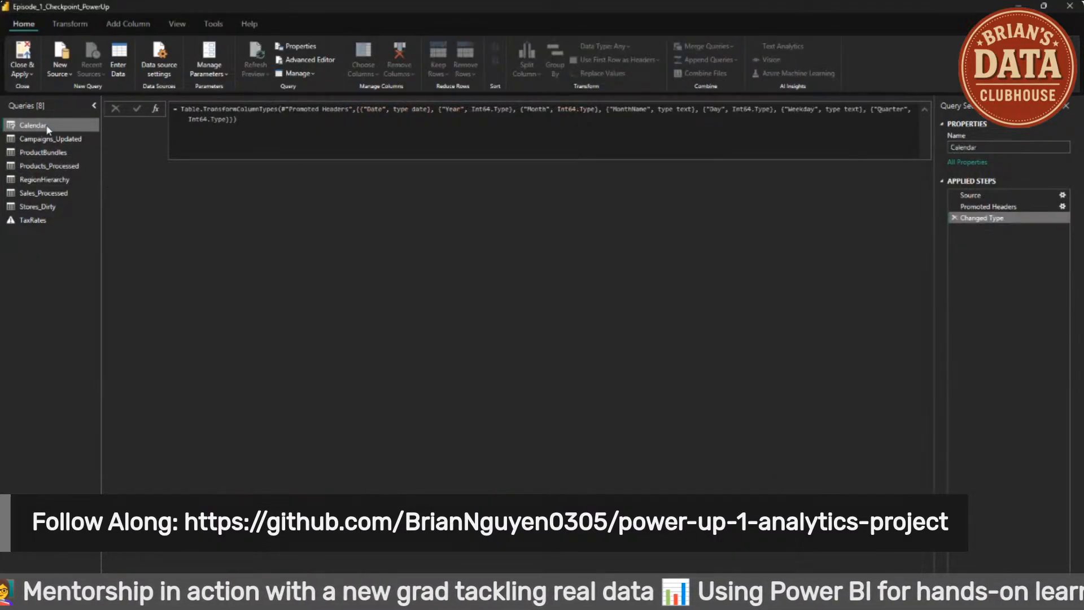
pyautogui.click(50, 137)
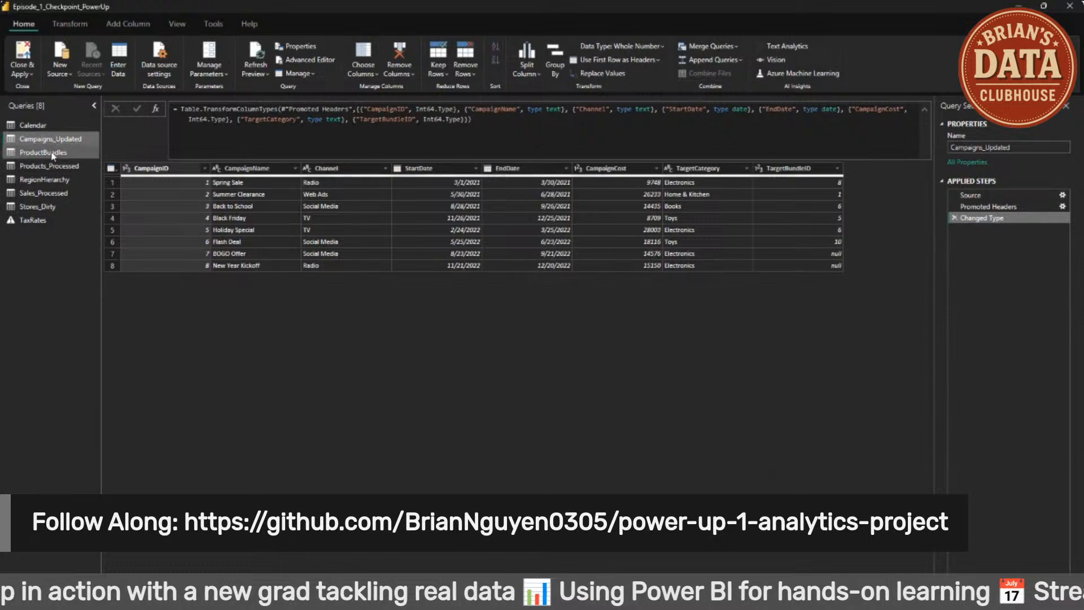
pyautogui.click(51, 153)
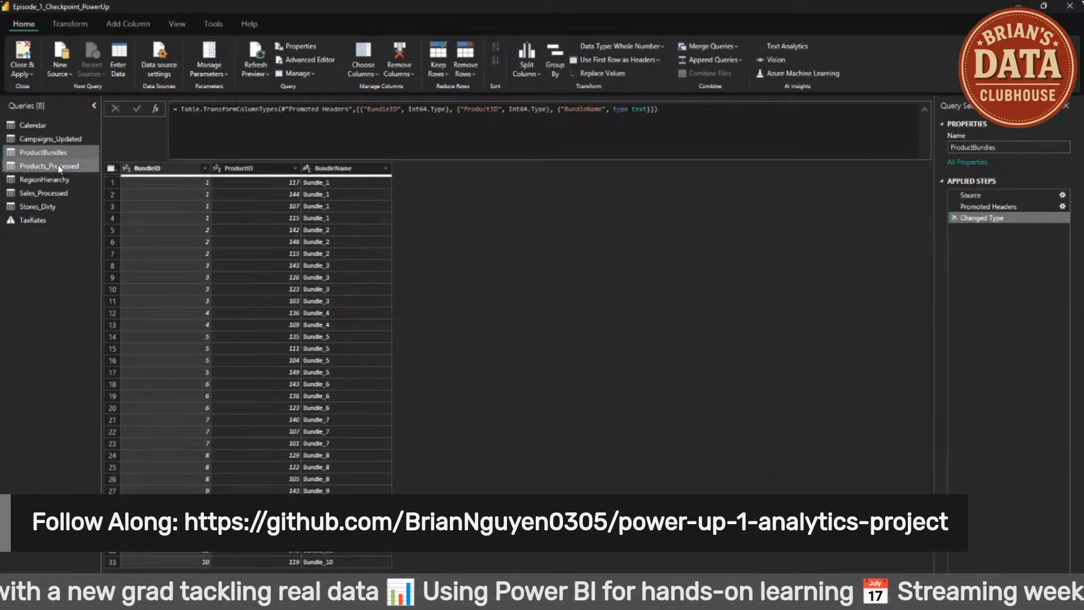
pyautogui.click(57, 166)
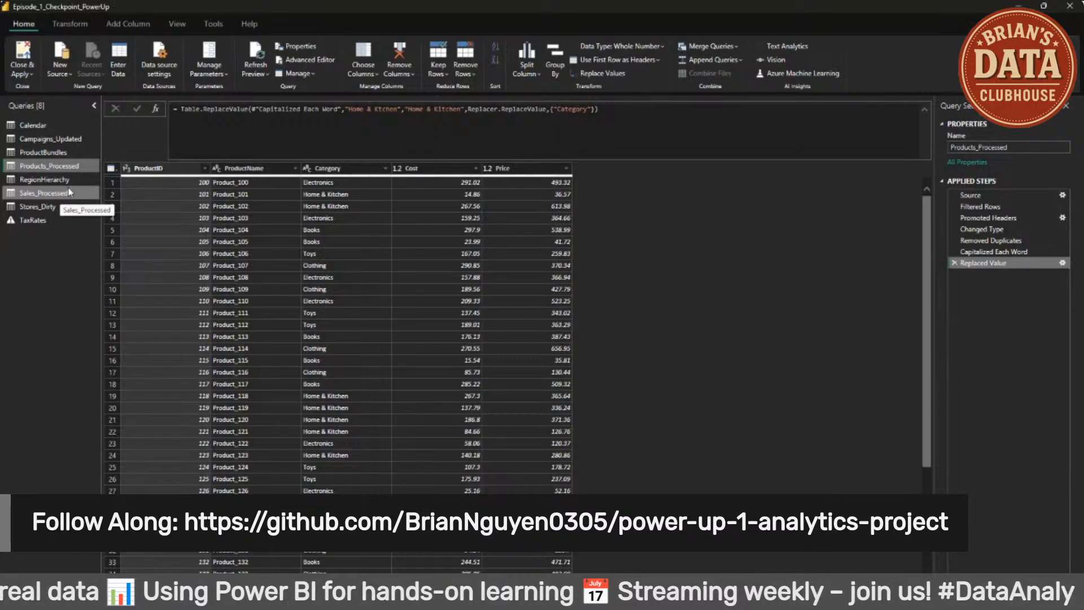
pyautogui.click(65, 179)
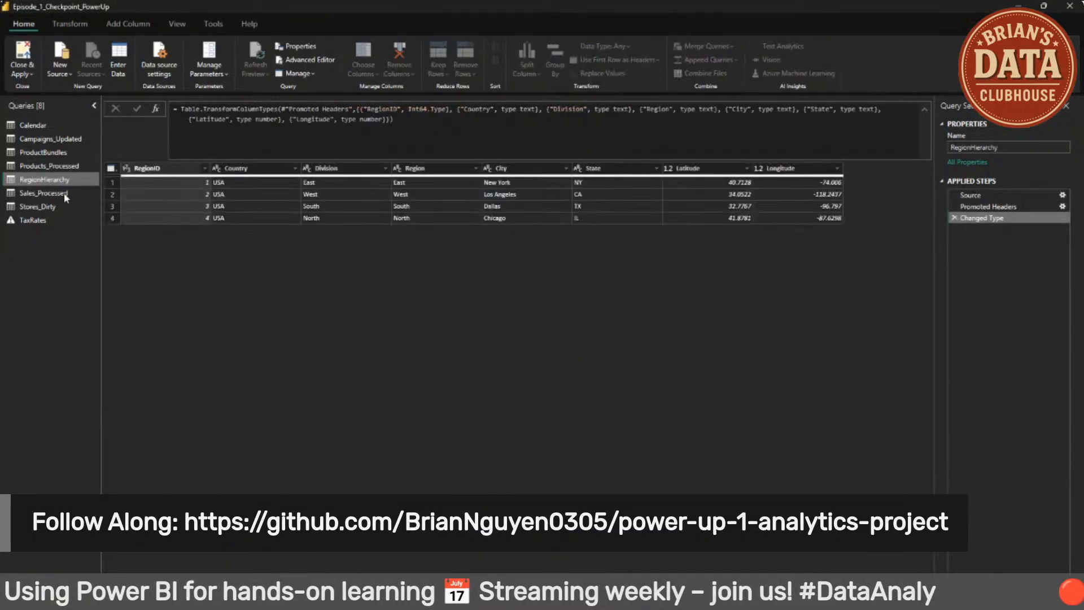
pyautogui.click(63, 192)
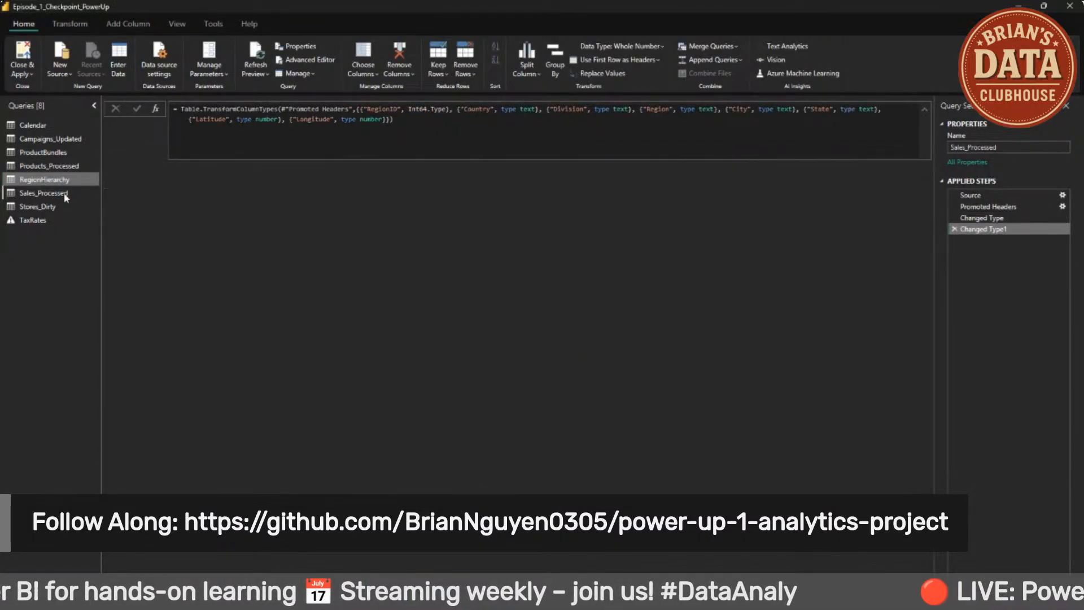
pyautogui.click(56, 206)
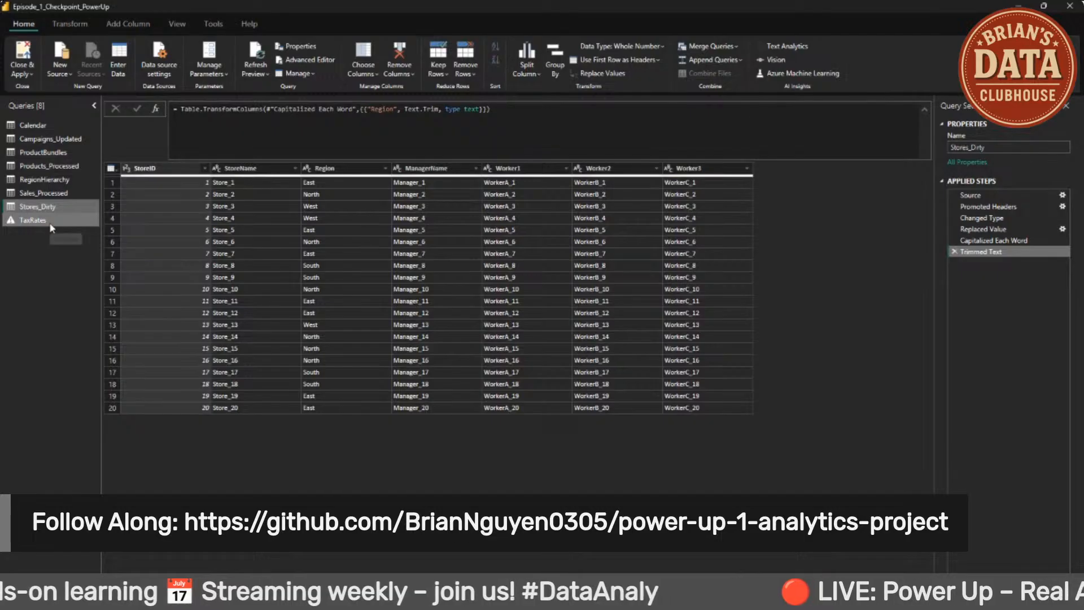
pyautogui.click(49, 221)
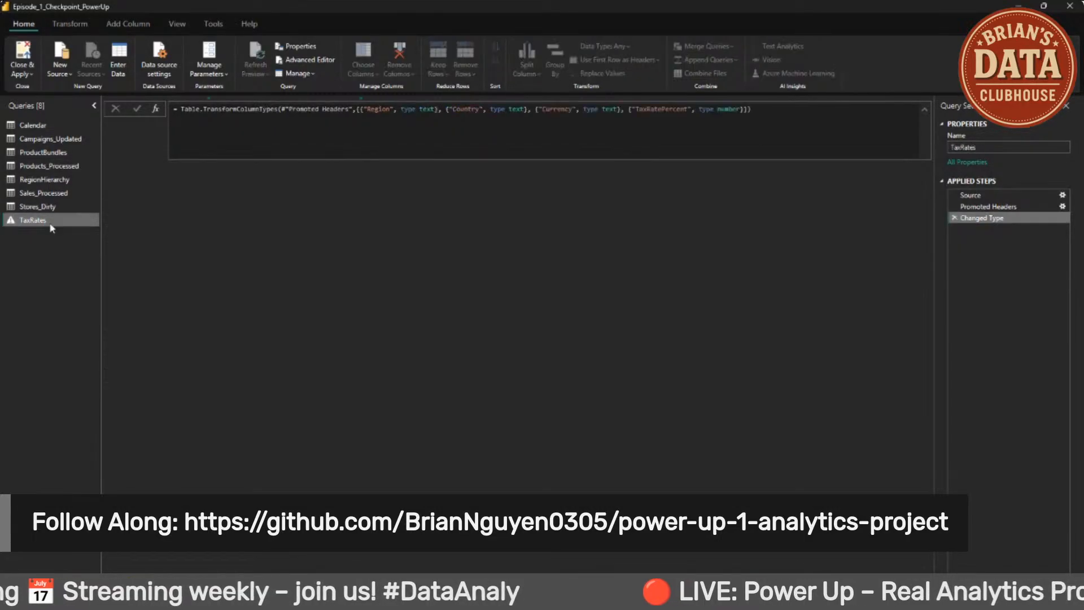
# Step: Examine the ID and category columns across Campaigns_Updated, ProductBundles and Products_Processed
pyautogui.click(66, 139)
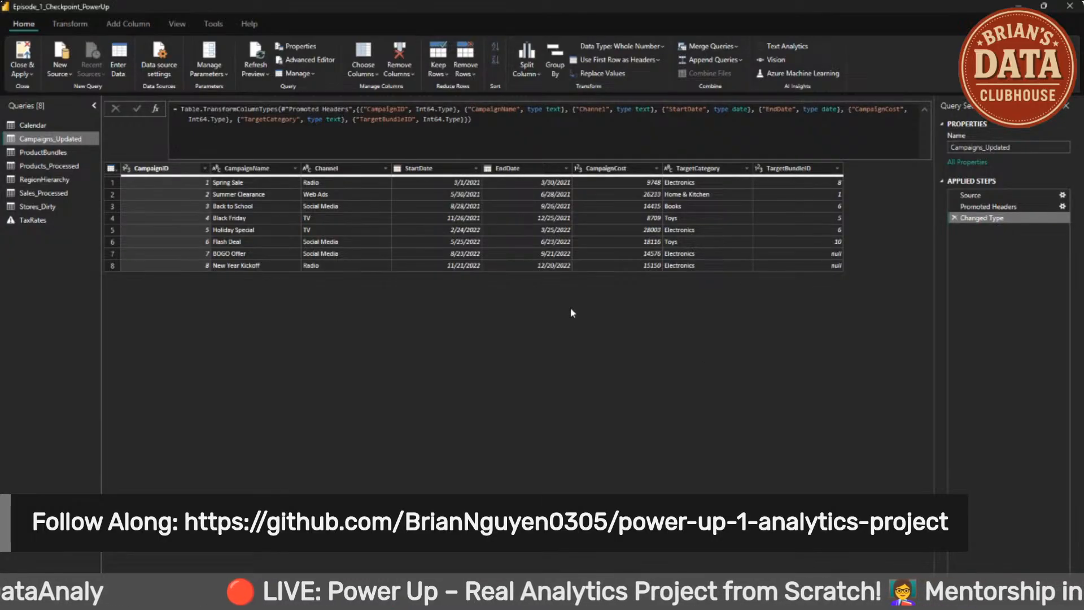
pyautogui.click(66, 154)
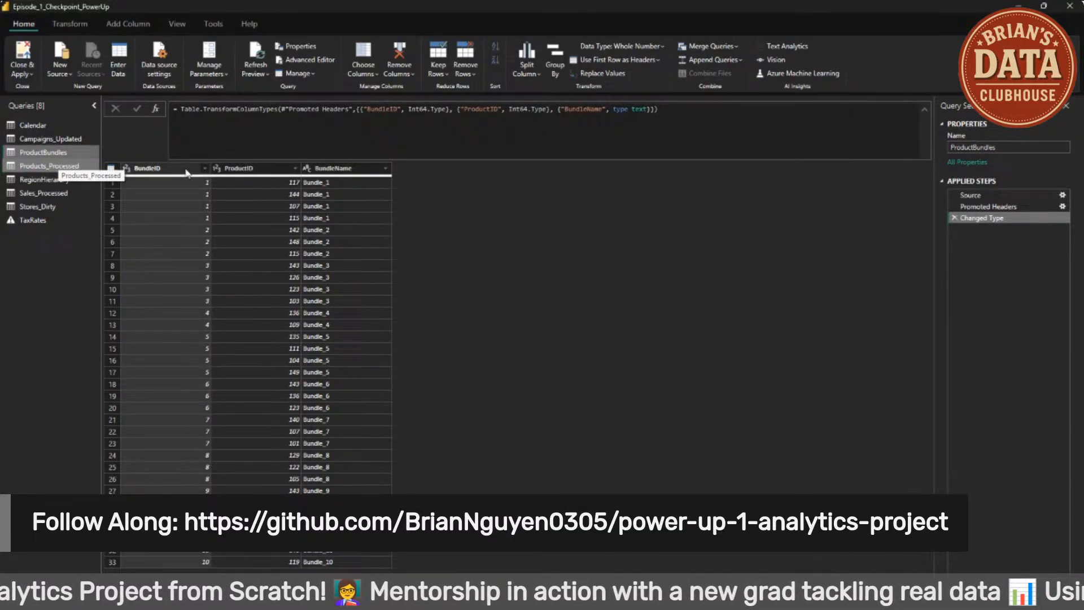
pyautogui.click(60, 164)
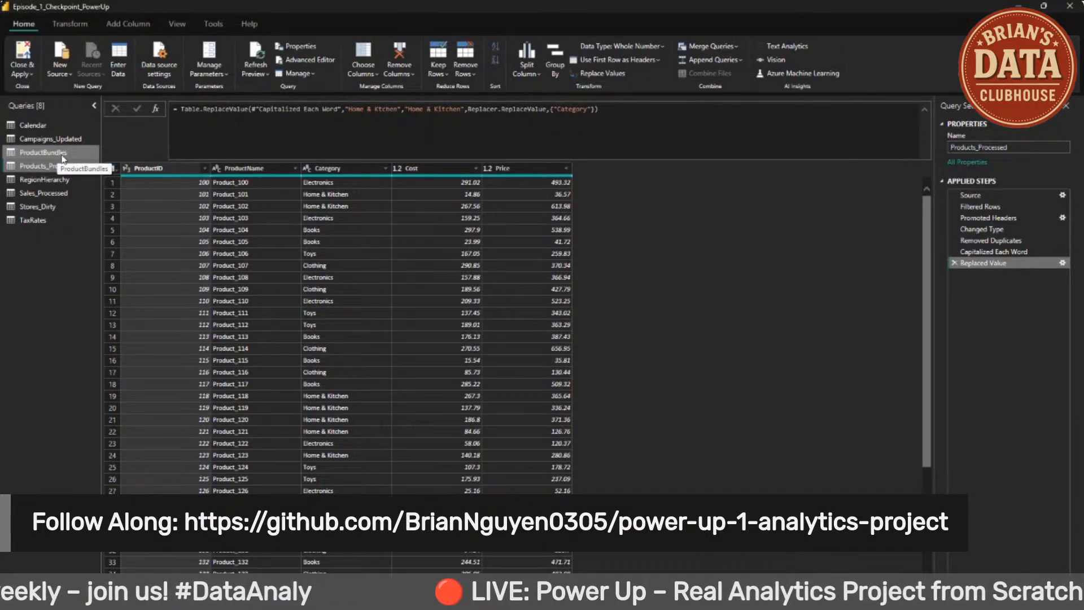
# Step: Start merging the ProductBundles query in place, with Products_Processed as the second table
pyautogui.rightClick(64, 158)
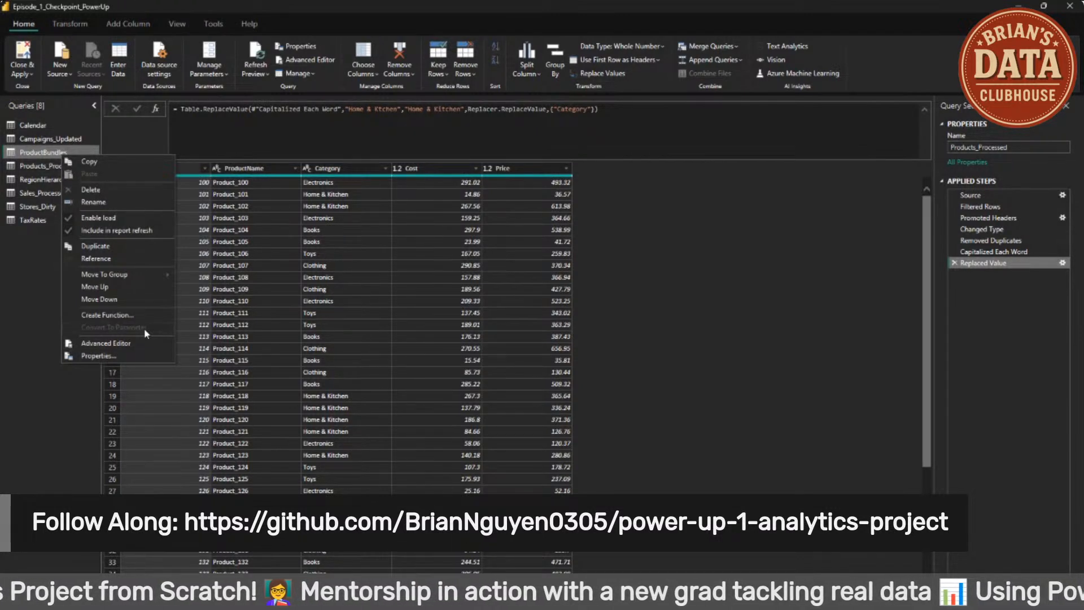
pyautogui.click(24, 324)
pyautogui.click(57, 152)
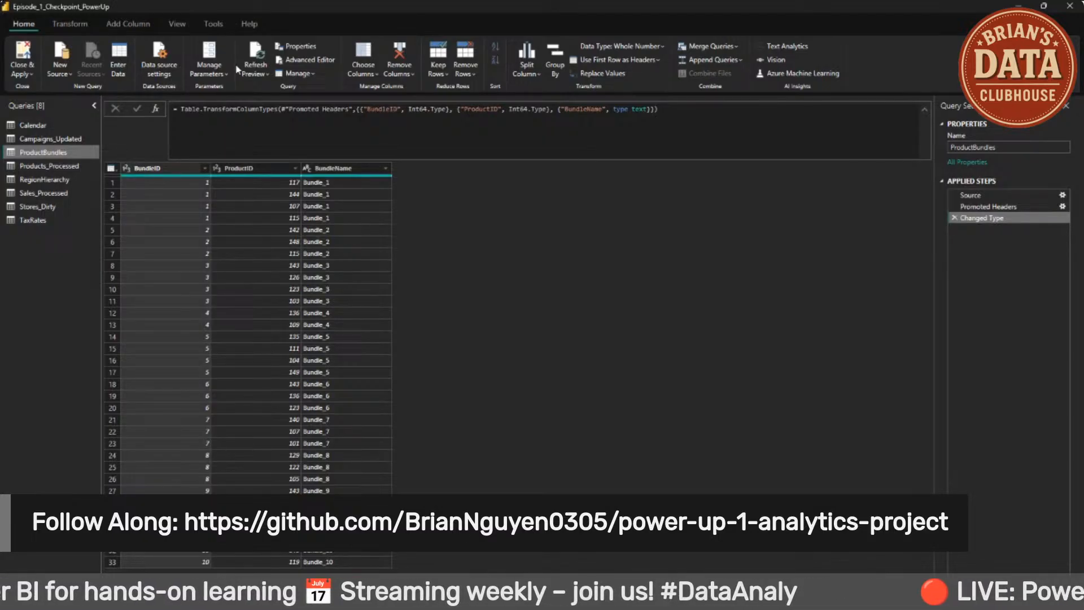
pyautogui.click(725, 48)
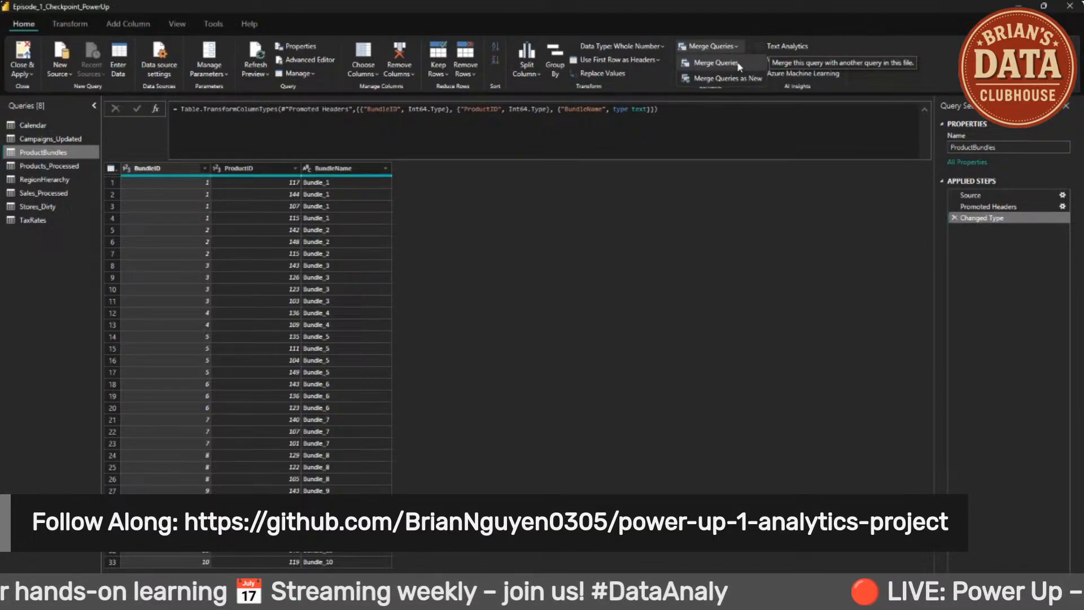
pyautogui.click(736, 62)
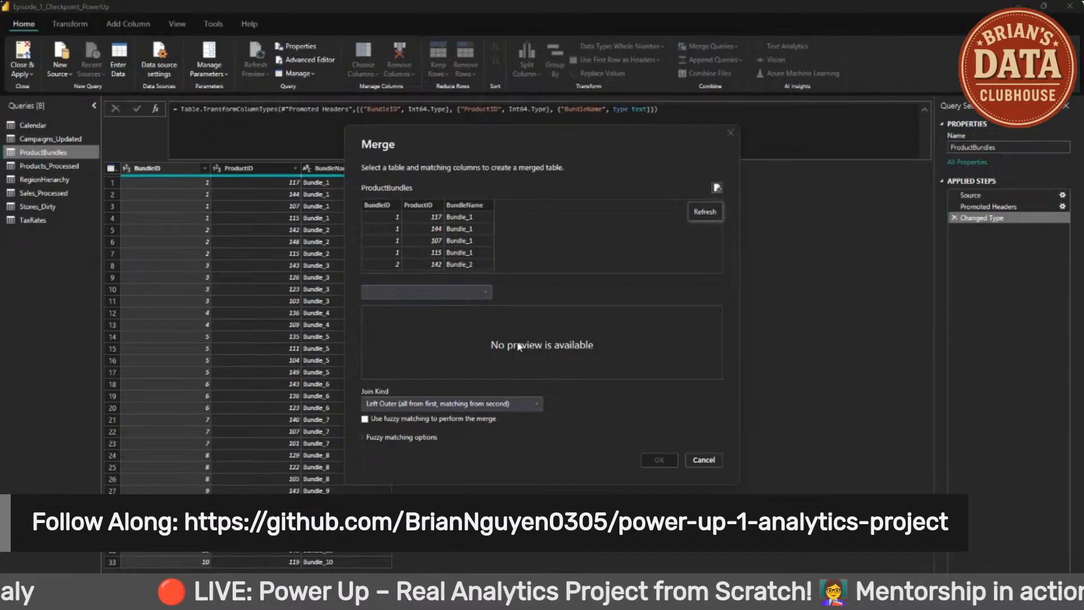
pyautogui.click(460, 293)
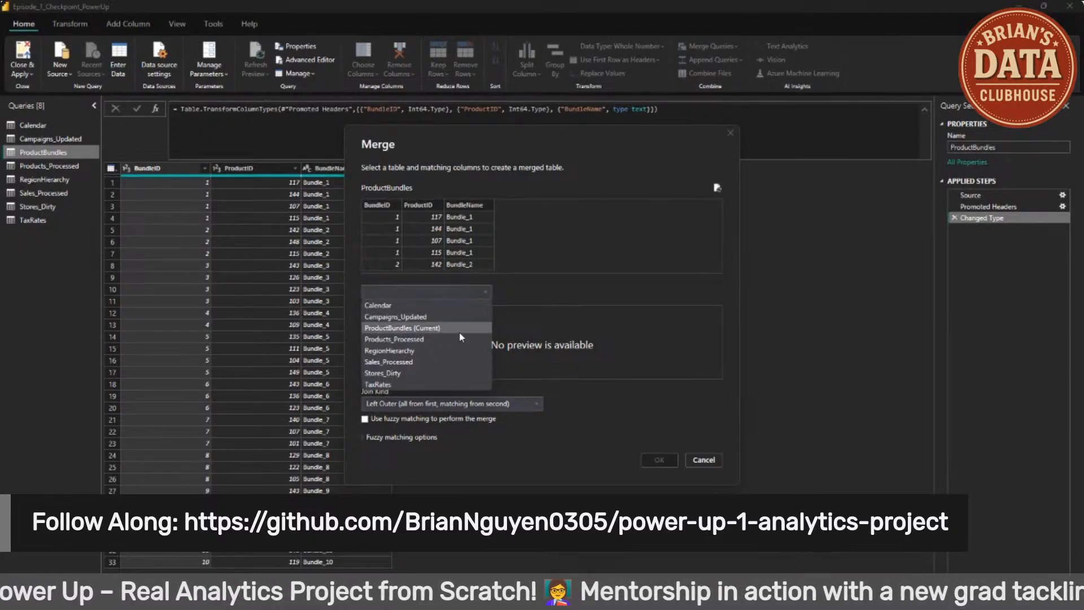
pyautogui.click(436, 339)
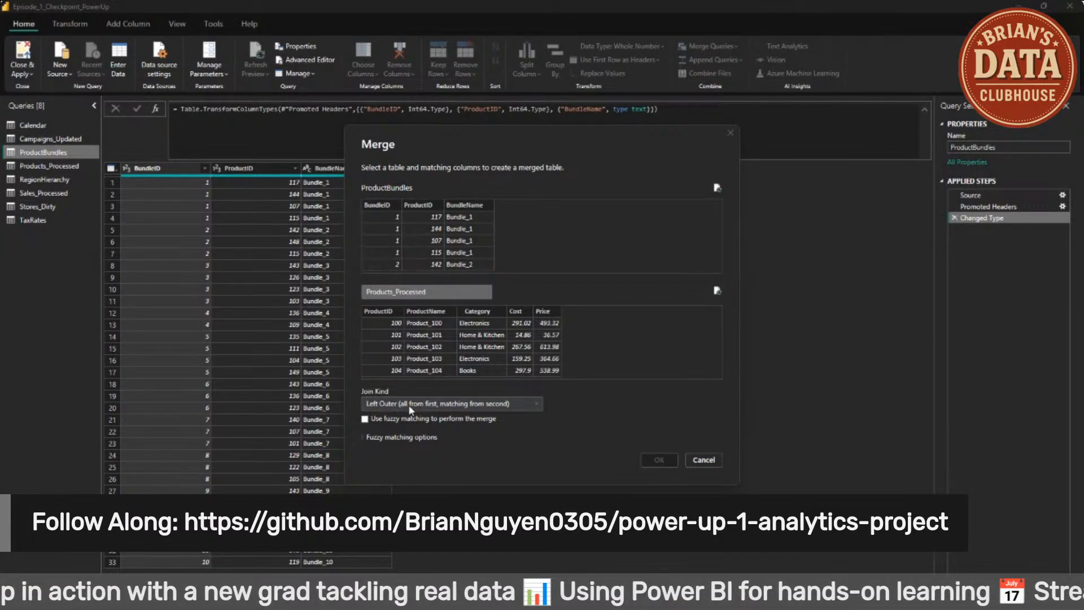
# Step: Match both tables on ProductID and complete the merge with a Left Outer join
pyautogui.click(536, 405)
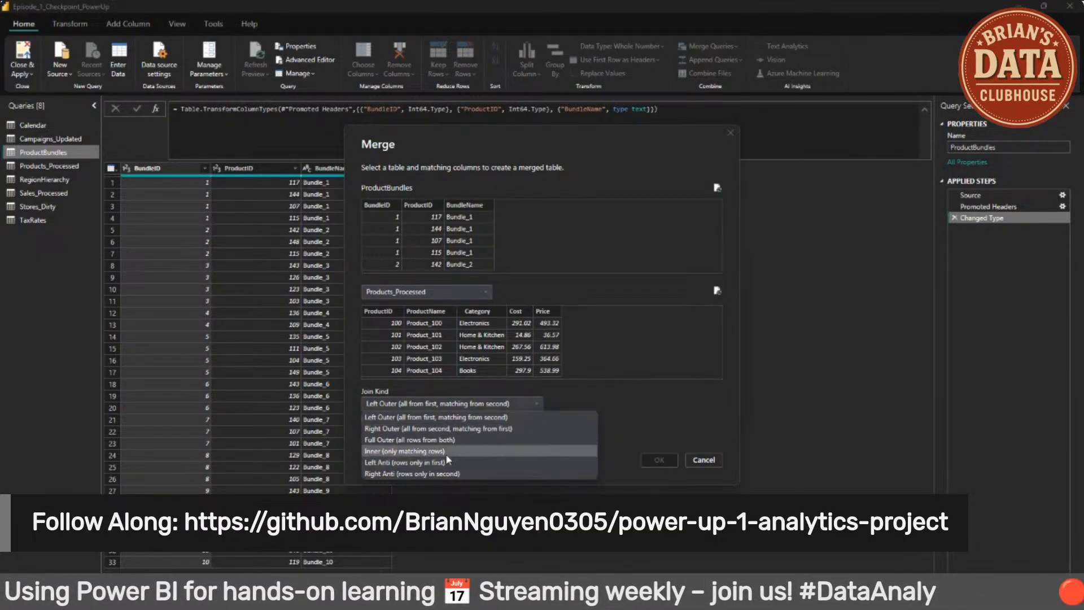
pyautogui.click(532, 404)
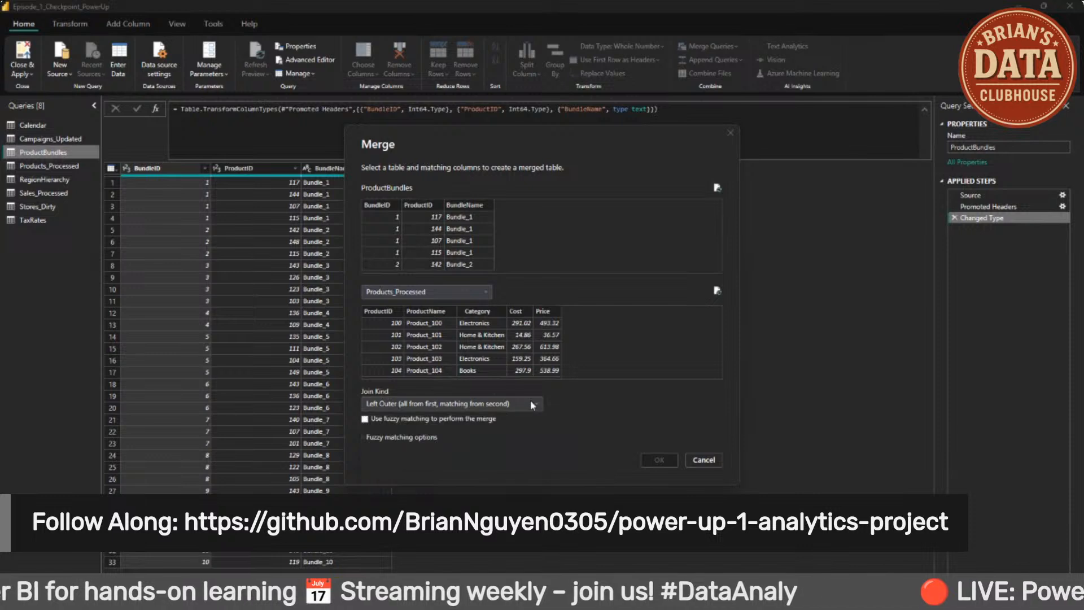
pyautogui.click(428, 206)
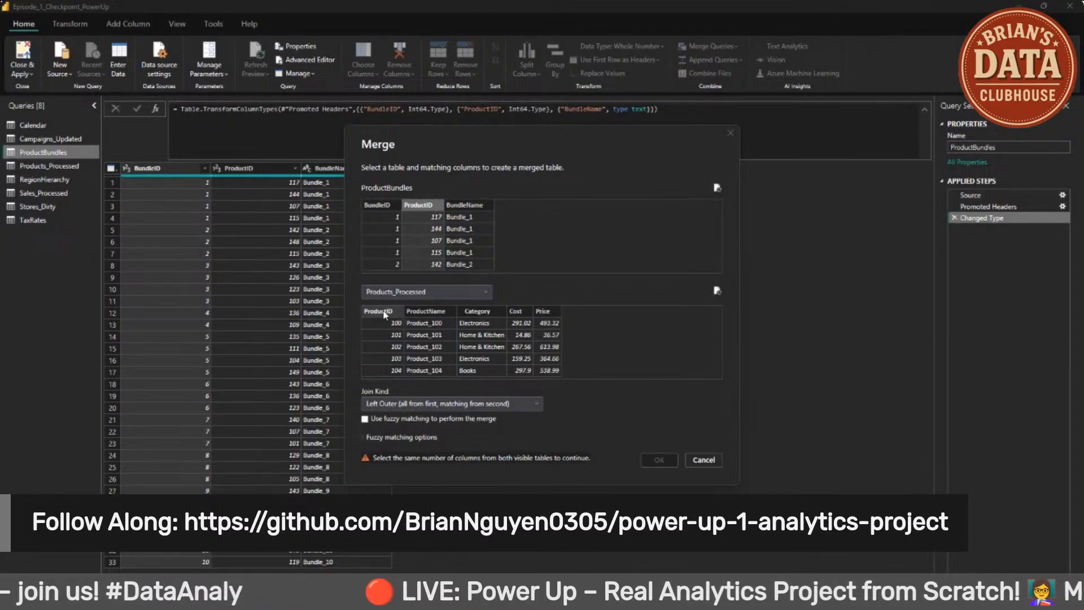
pyautogui.click(384, 313)
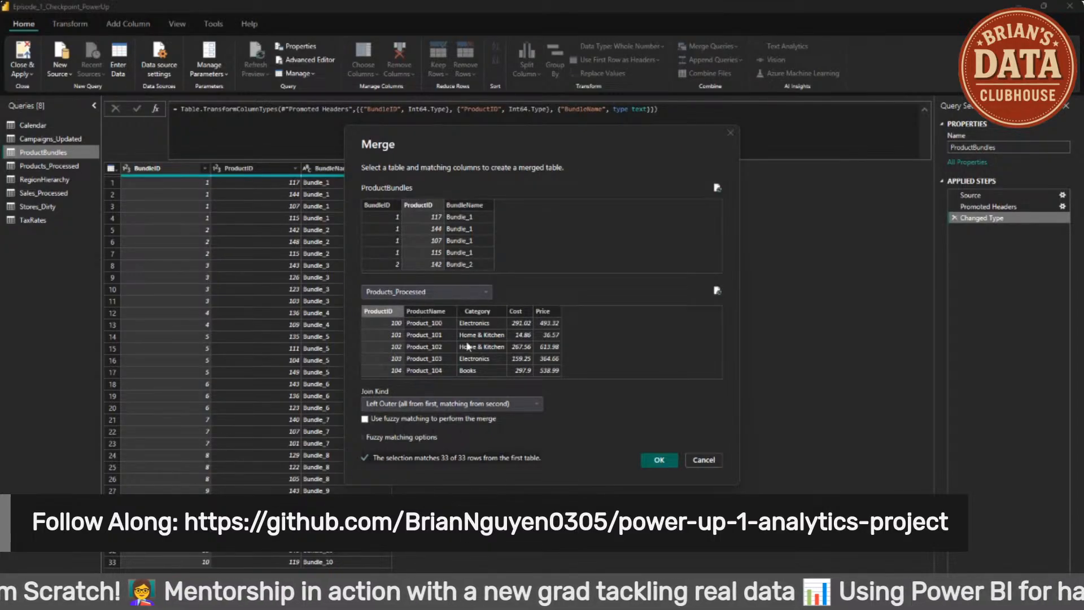
pyautogui.click(537, 404)
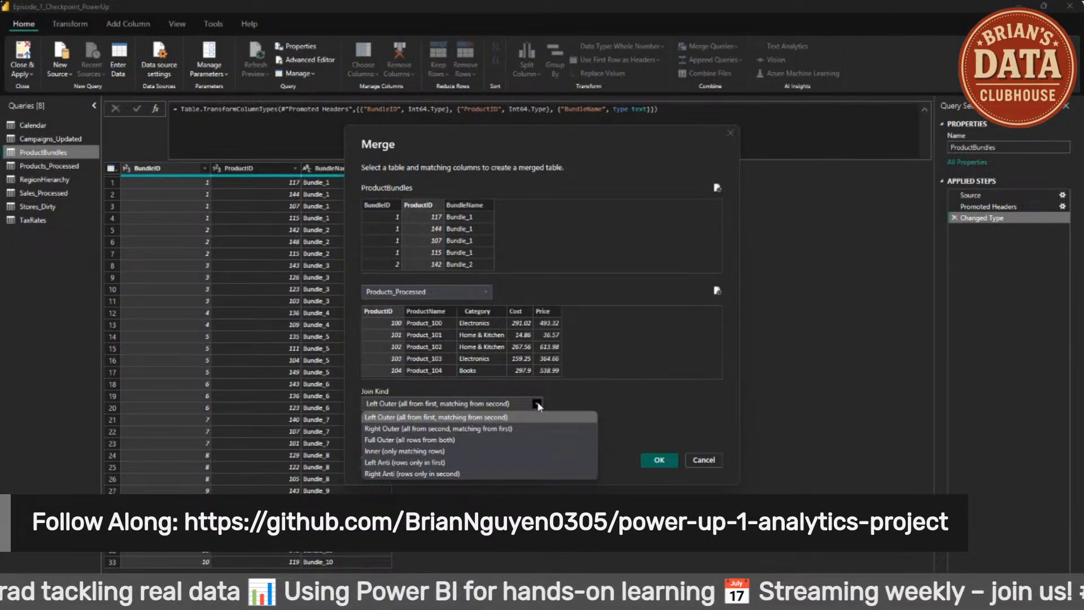
pyautogui.click(537, 404)
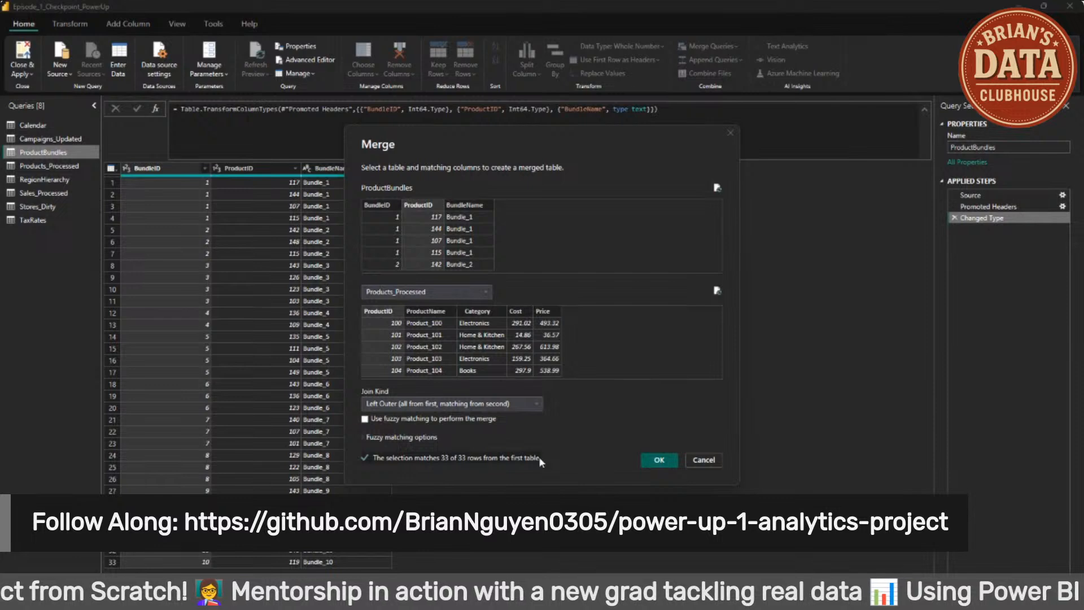
pyautogui.click(655, 460)
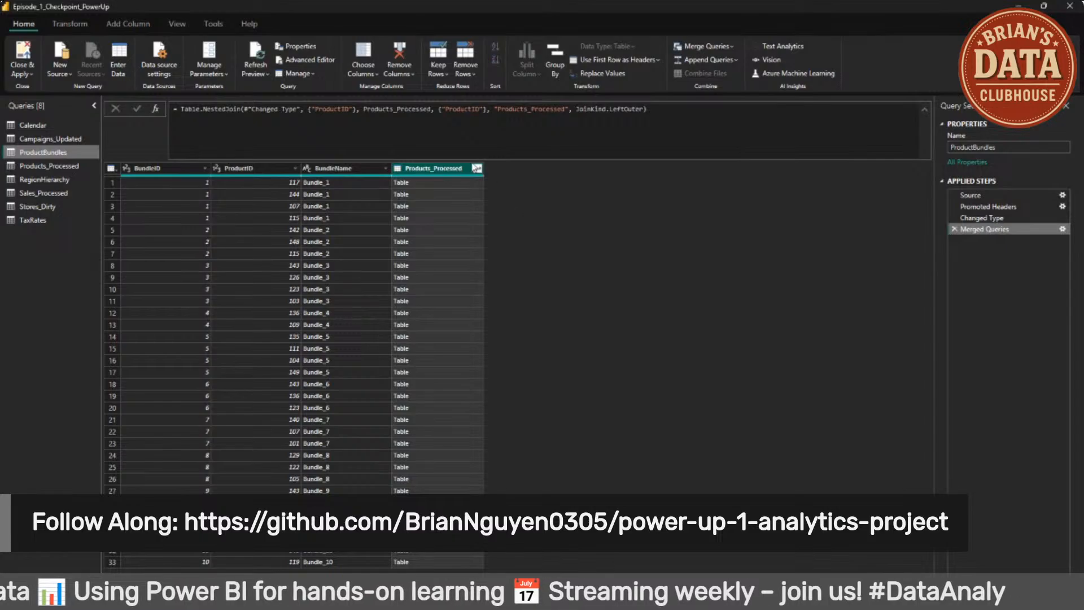
# Step: Expand the merged Products_Processed column to only ProductName and Category, keeping the original column name as prefix
pyautogui.click(477, 168)
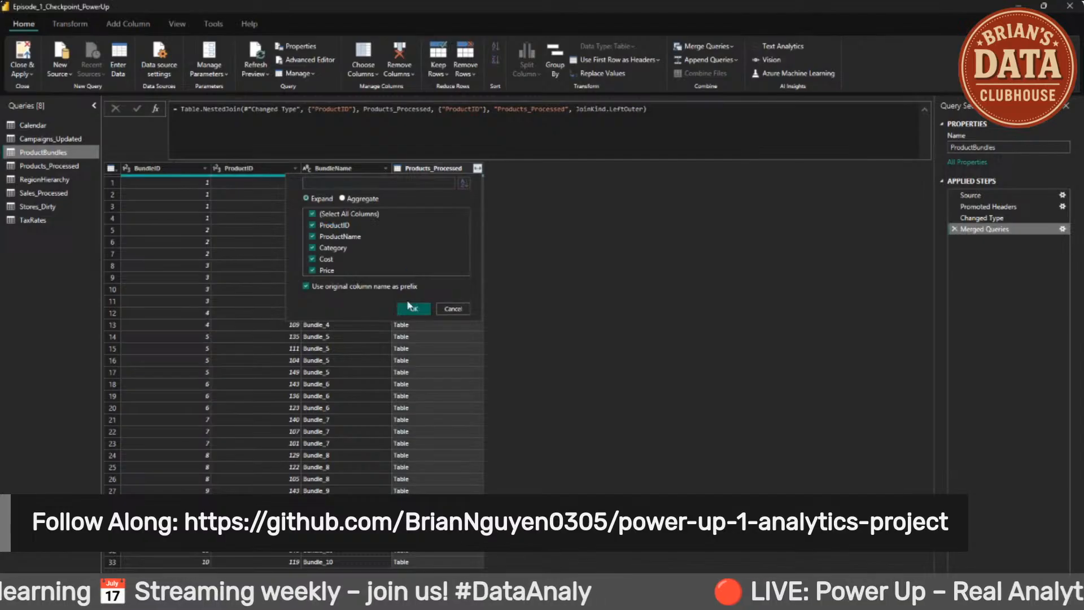
pyautogui.click(311, 215)
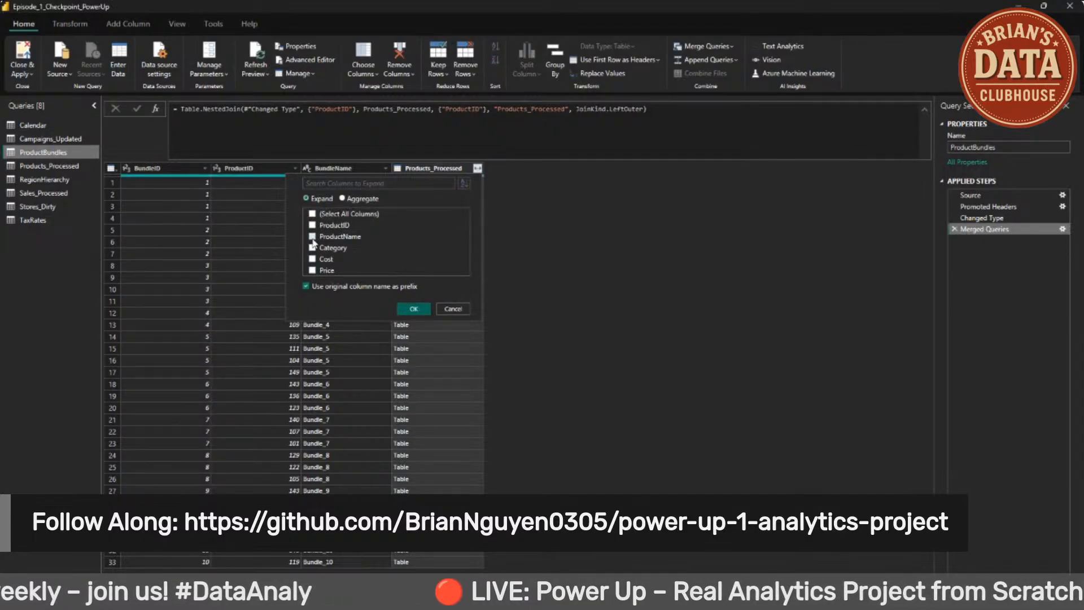
pyautogui.click(313, 237)
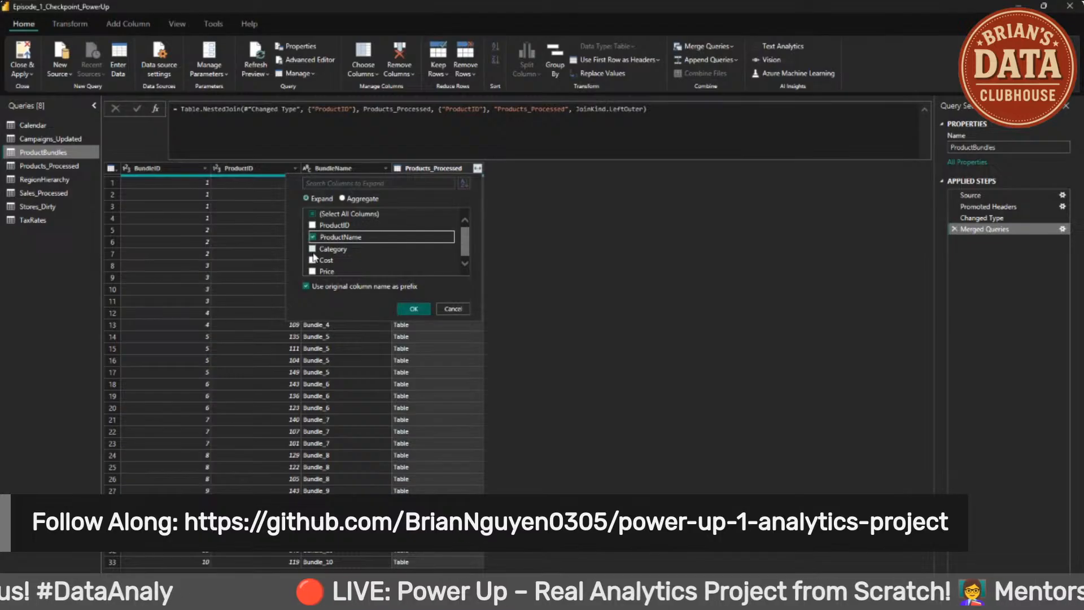
pyautogui.click(314, 249)
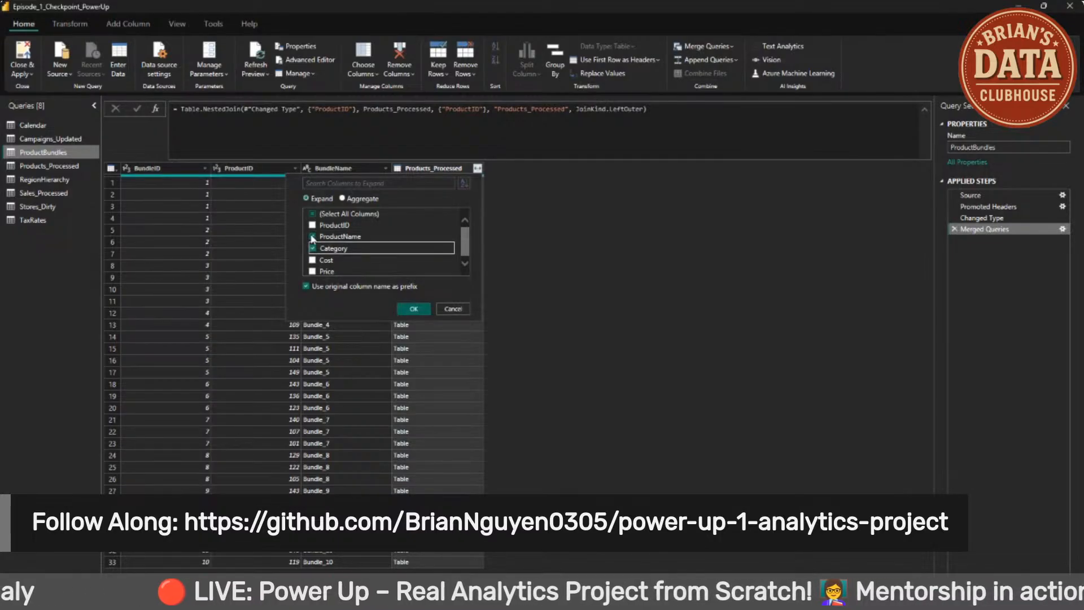
pyautogui.click(312, 237)
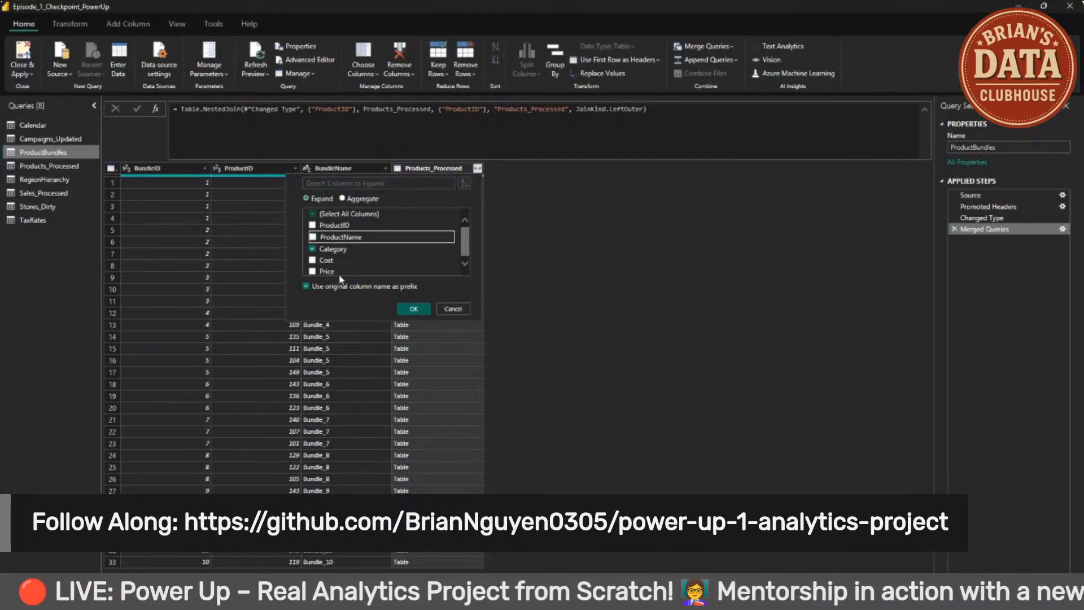
pyautogui.click(312, 238)
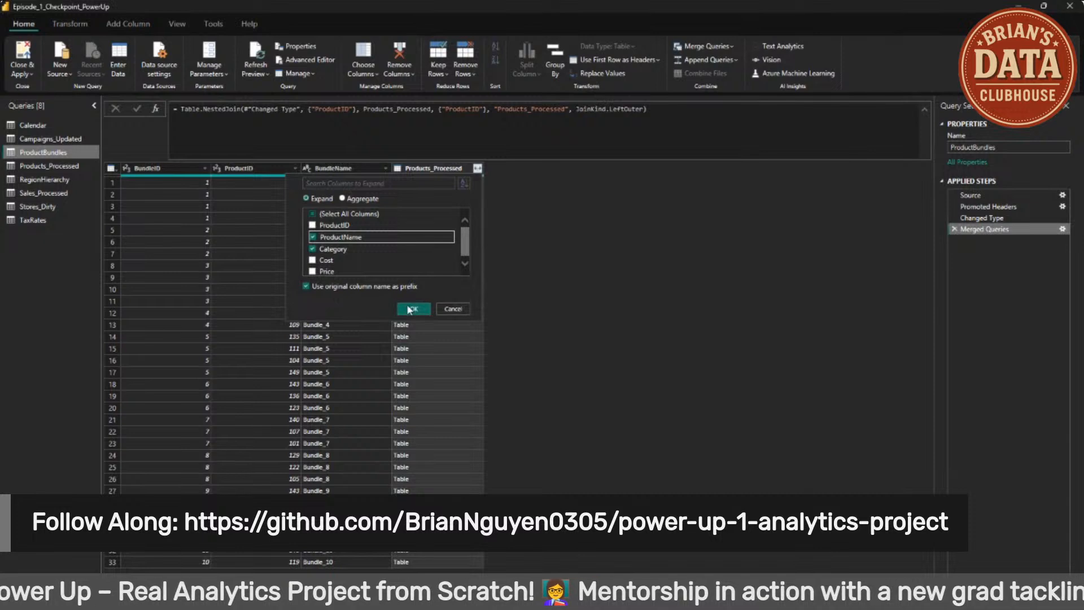
pyautogui.click(410, 309)
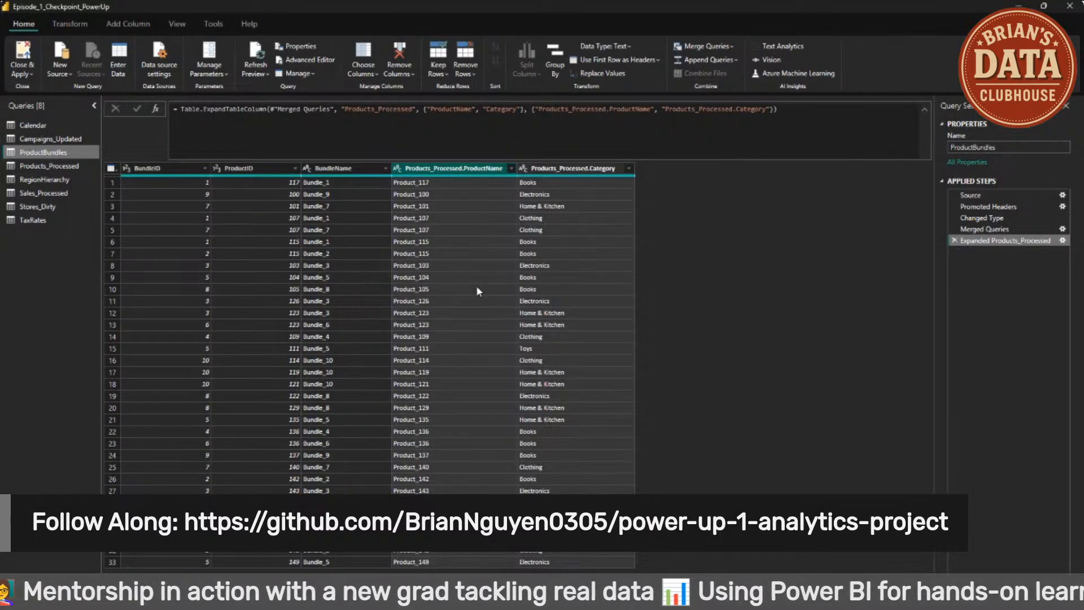
# Step: Filter the ProductBundles rows to the Electronics category in the expanded Products_Processed.Category column
pyautogui.click(512, 169)
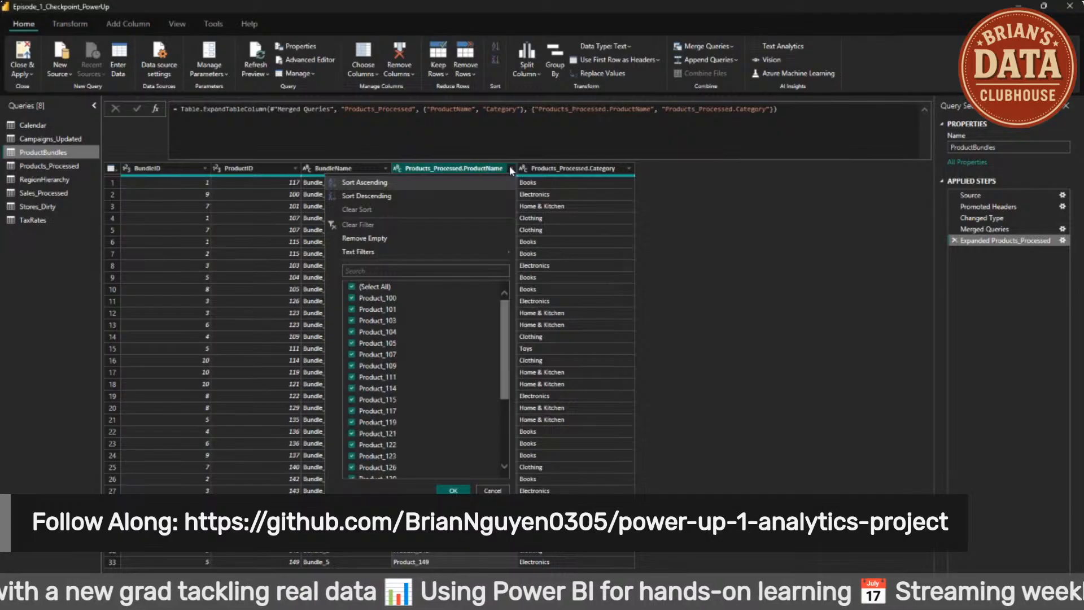
pyautogui.click(511, 169)
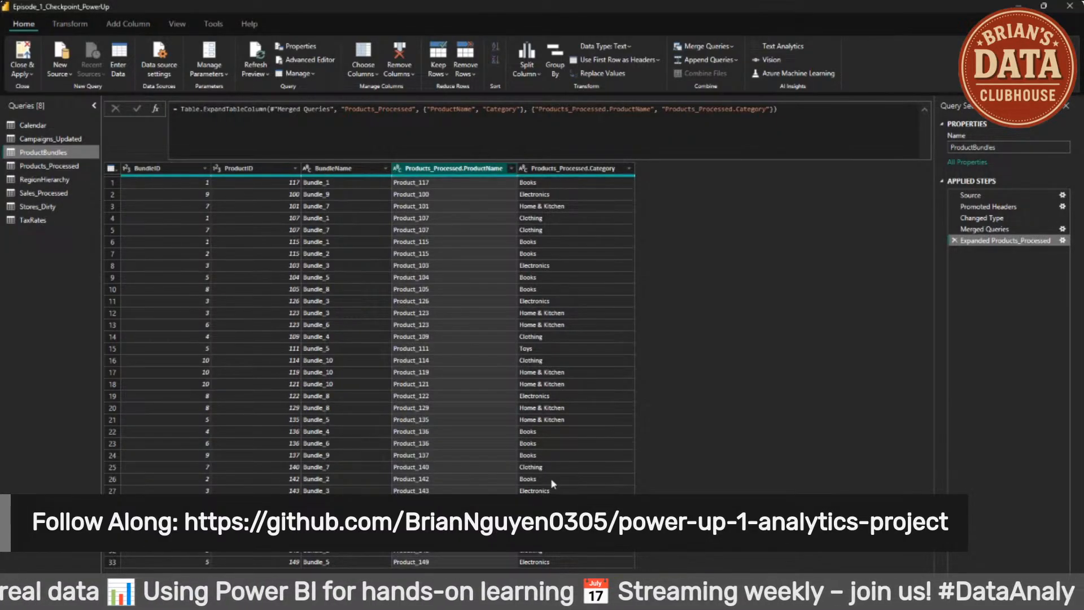
pyautogui.click(628, 169)
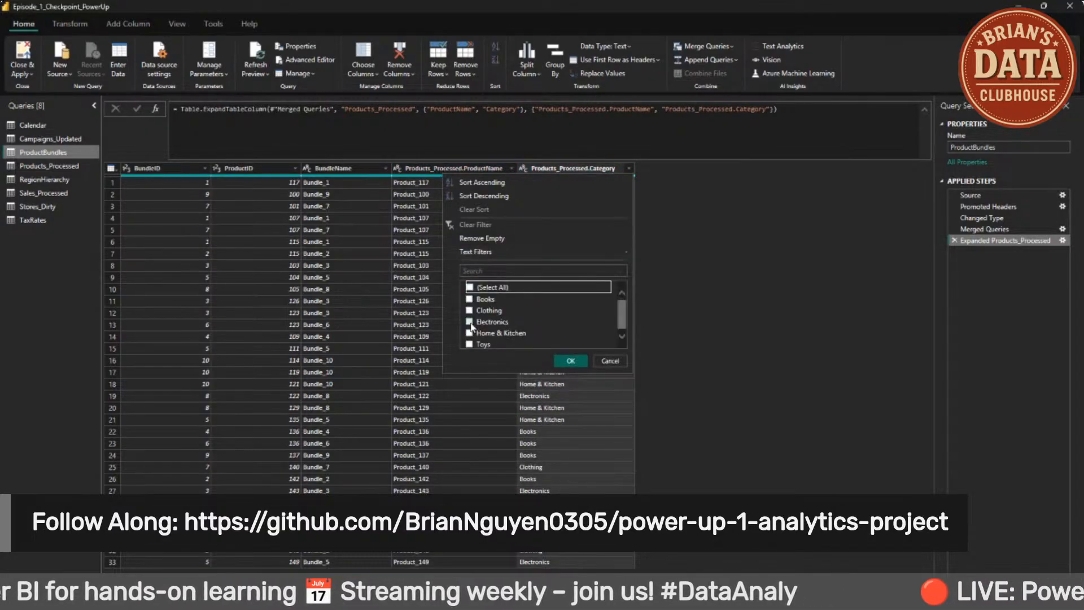
pyautogui.click(568, 361)
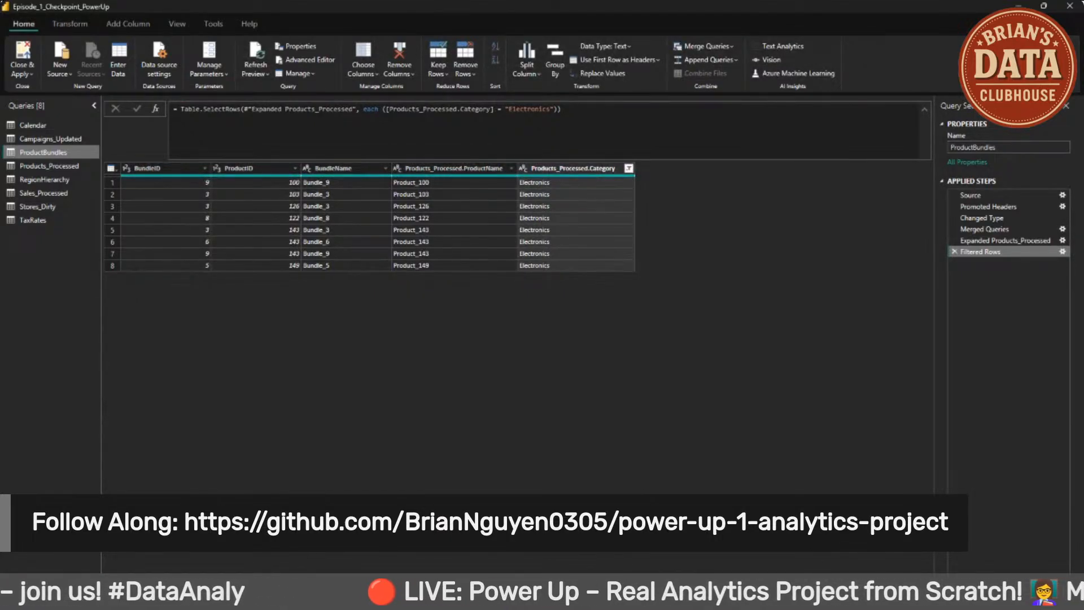
# Step: Edit the Expanded Products_Processed step to exclude ProductName and keep only Category, and return to the Filtered Rows result
pyautogui.click(1044, 241)
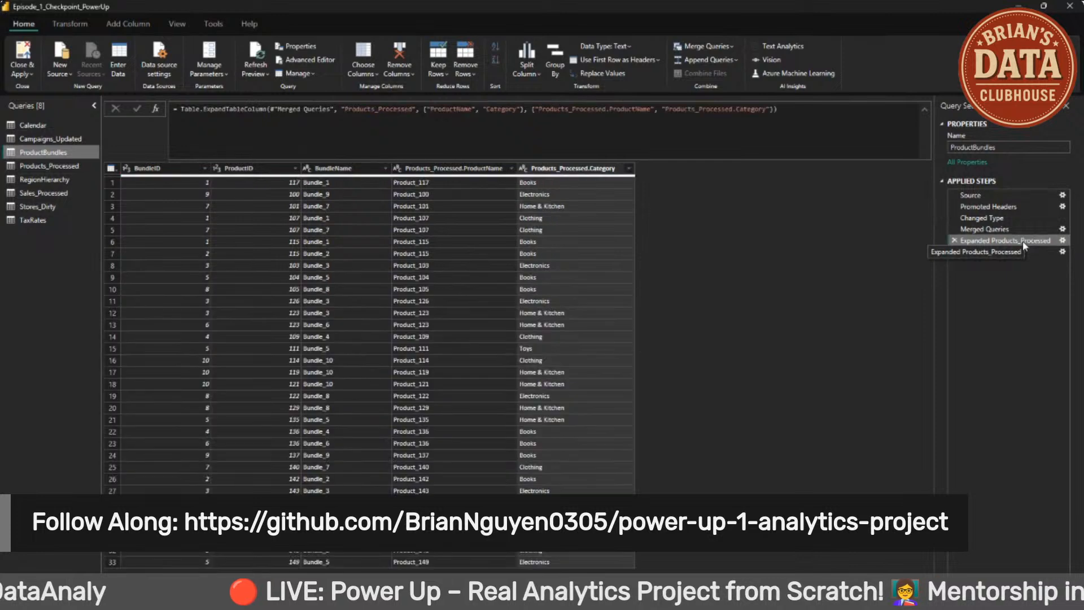
pyautogui.click(1062, 242)
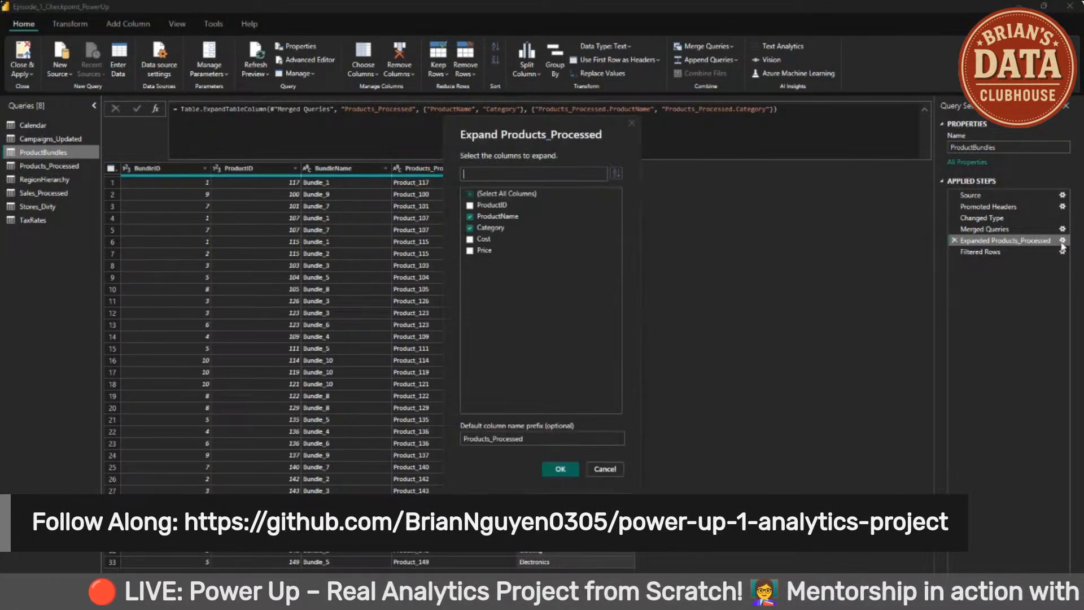
pyautogui.click(507, 219)
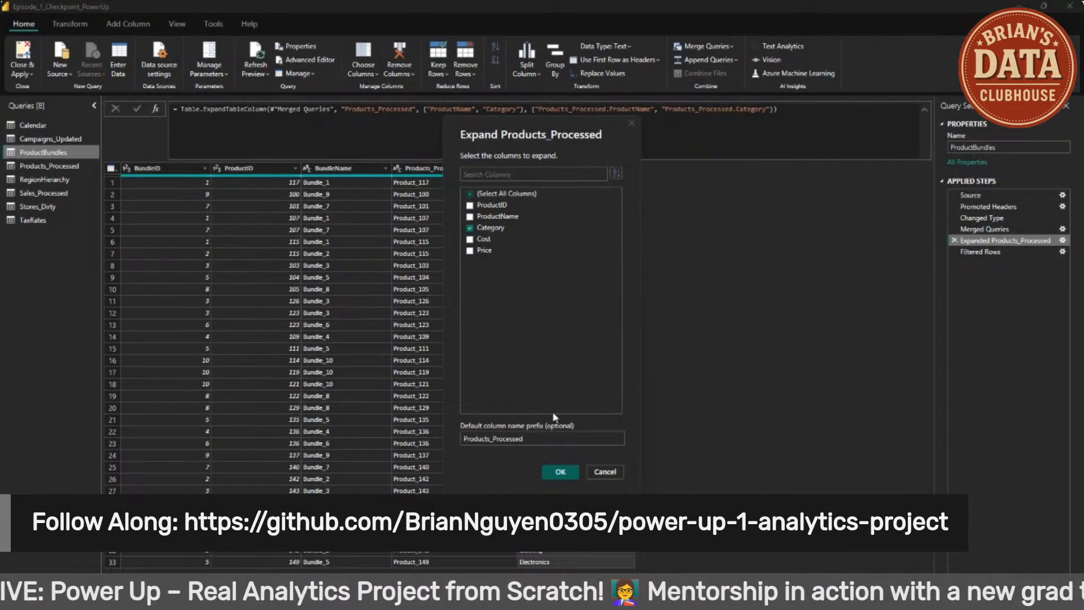
pyautogui.click(560, 473)
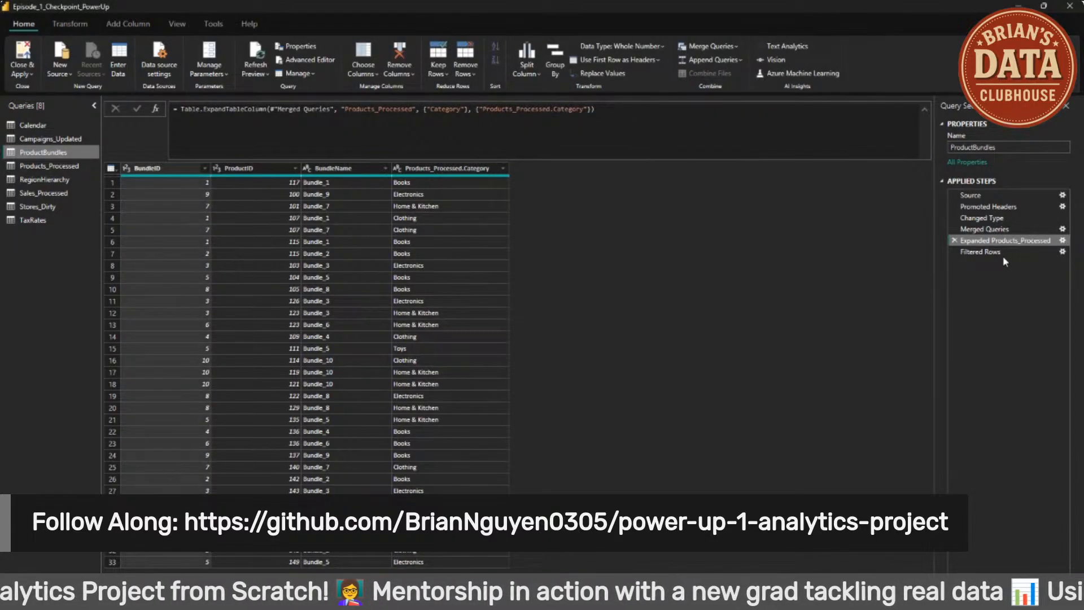
pyautogui.click(989, 252)
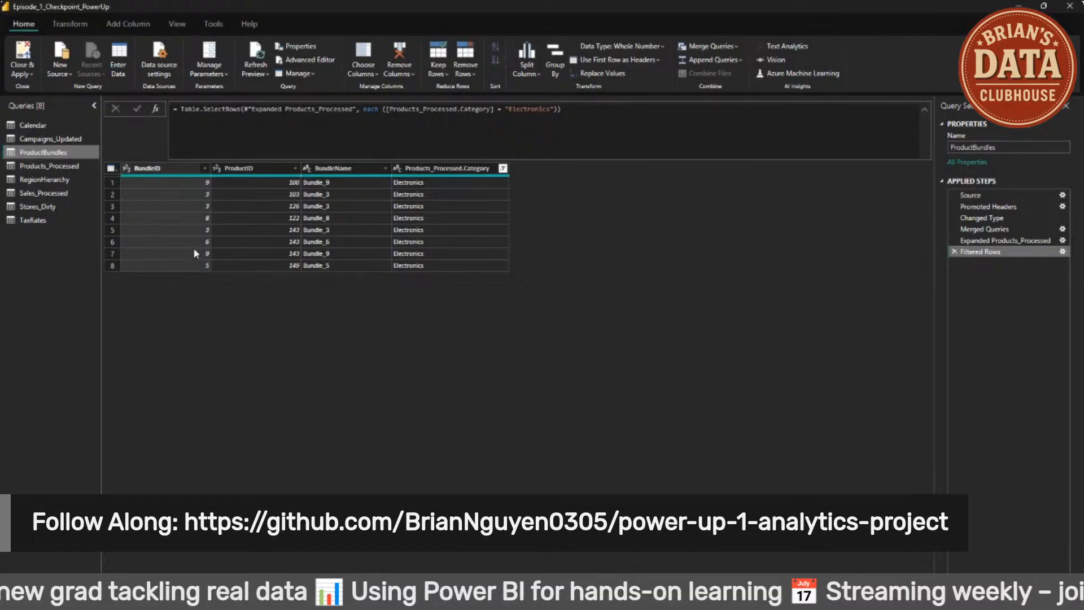
# Step: Compare the target categories and bundle IDs in Campaigns_Updated with the Electronics bundles in ProductBundles, focusing on campaigns lacking a TargetBundleID
pyautogui.click(69, 140)
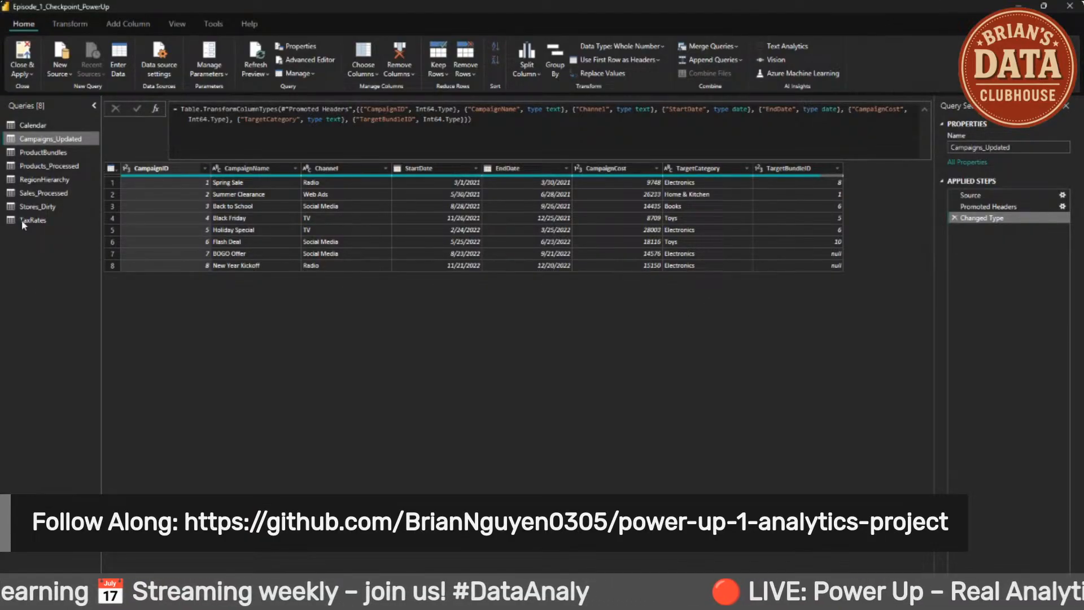
pyautogui.click(59, 153)
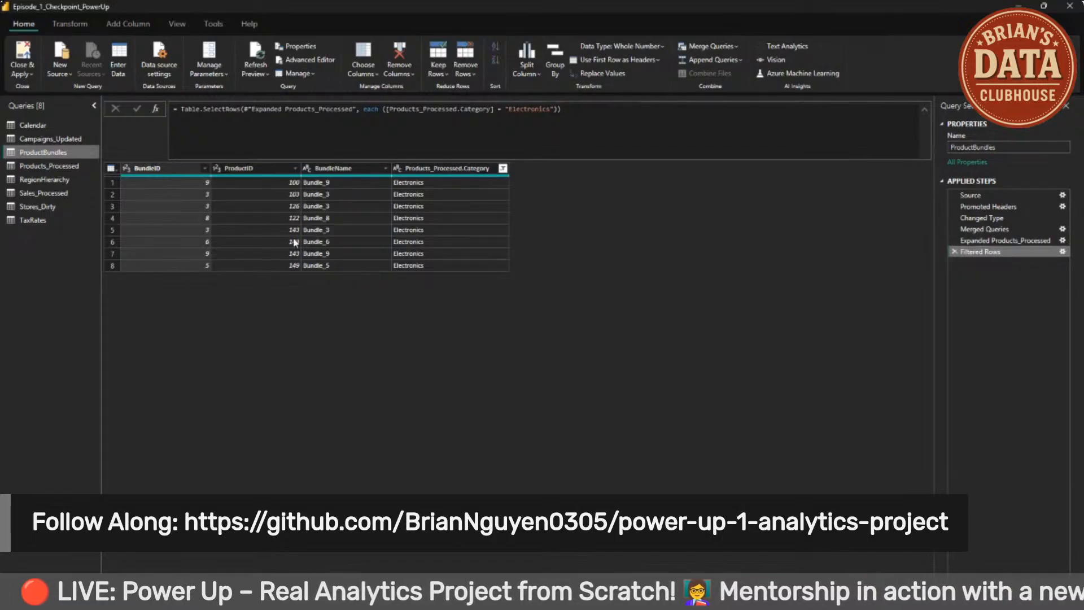
pyautogui.click(49, 136)
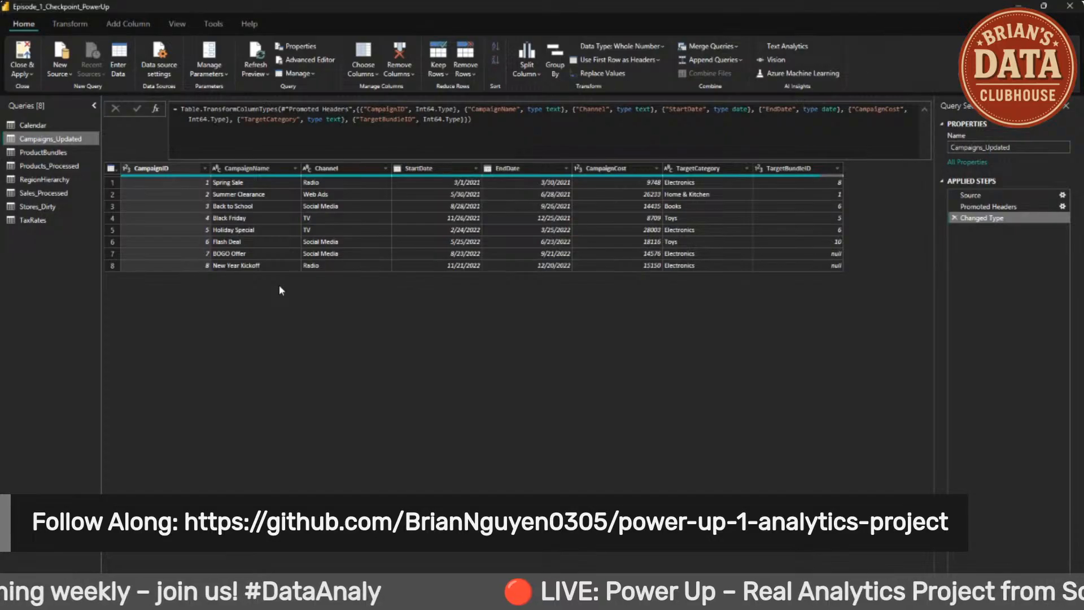
pyautogui.click(55, 152)
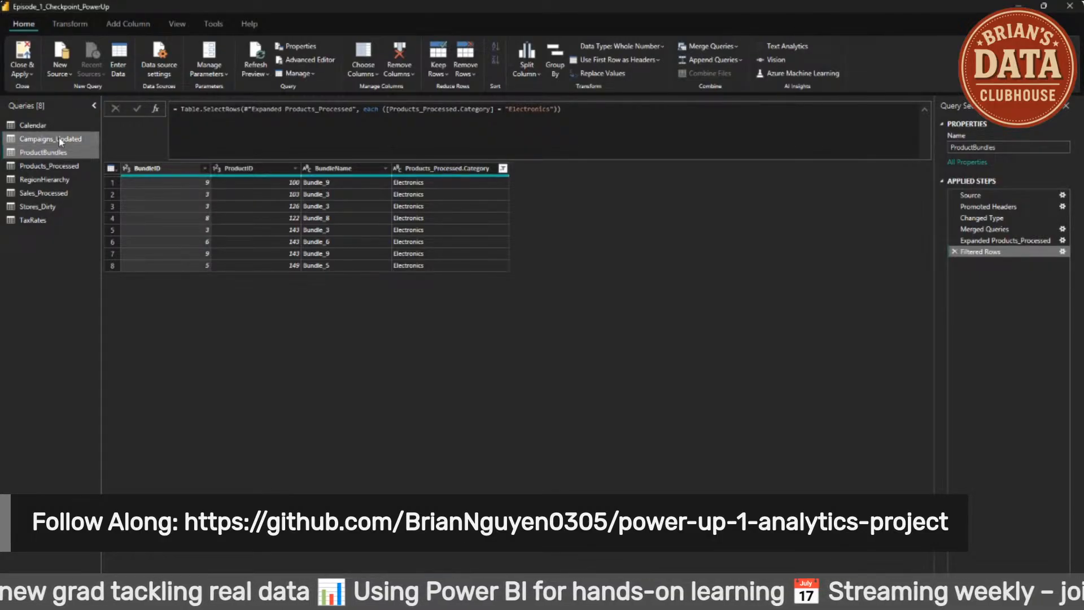
pyautogui.click(59, 139)
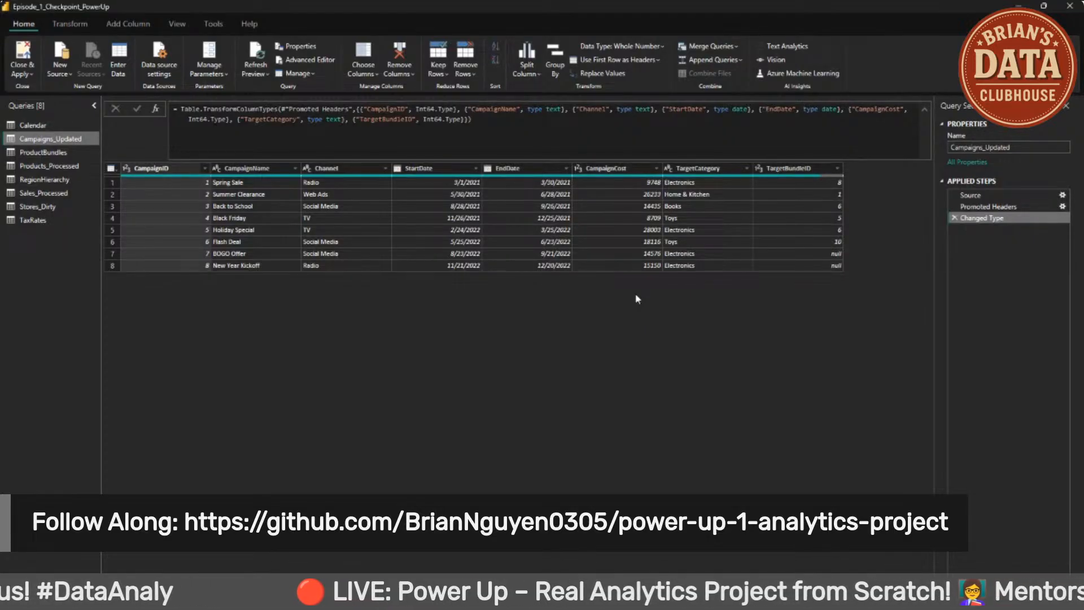
pyautogui.click(686, 259)
pyautogui.click(691, 267)
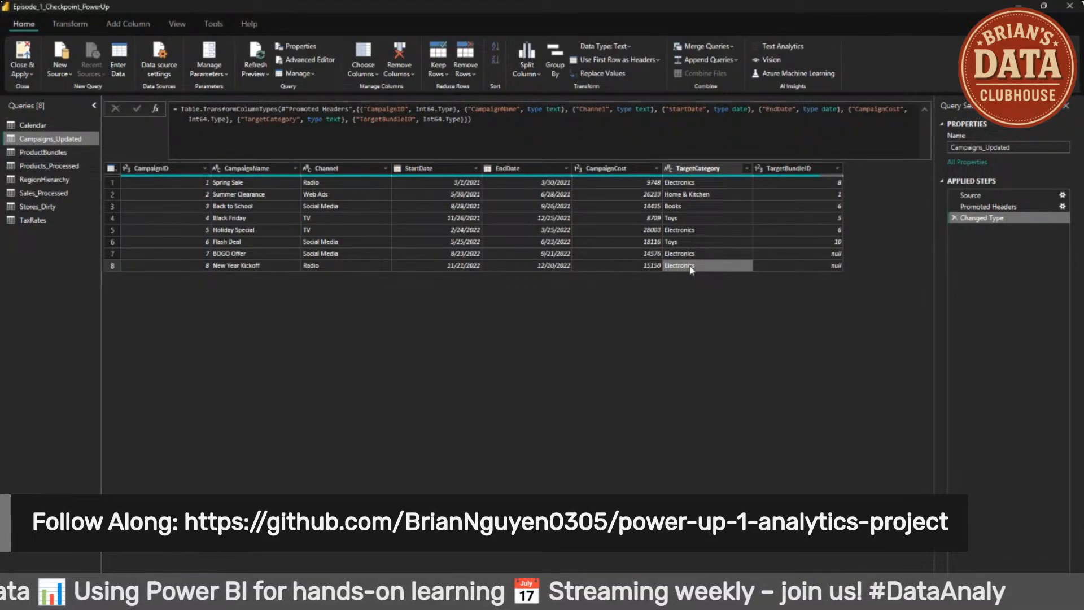
# Step: Filter the Sales_Processed rows to CampaignID 7 and 8
pyautogui.click(56, 194)
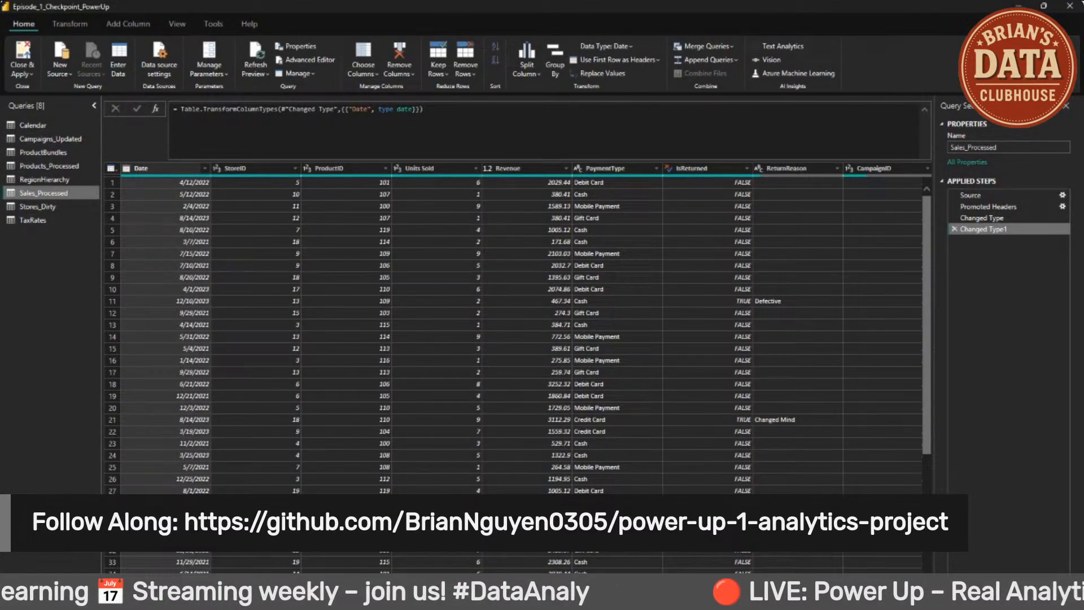
pyautogui.hscroll(1, 530, 339)
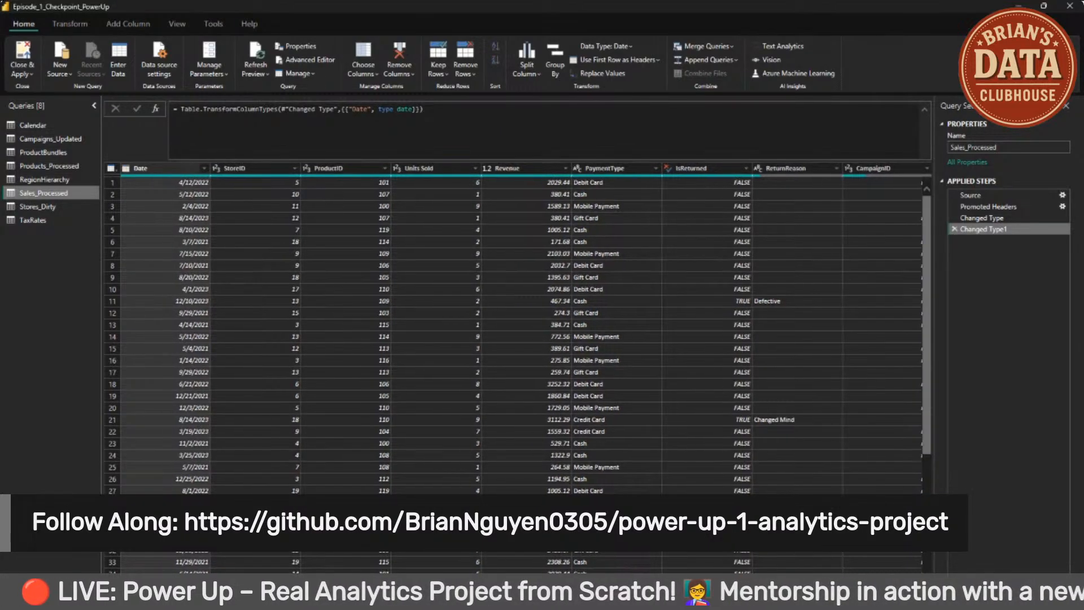
pyautogui.click(916, 168)
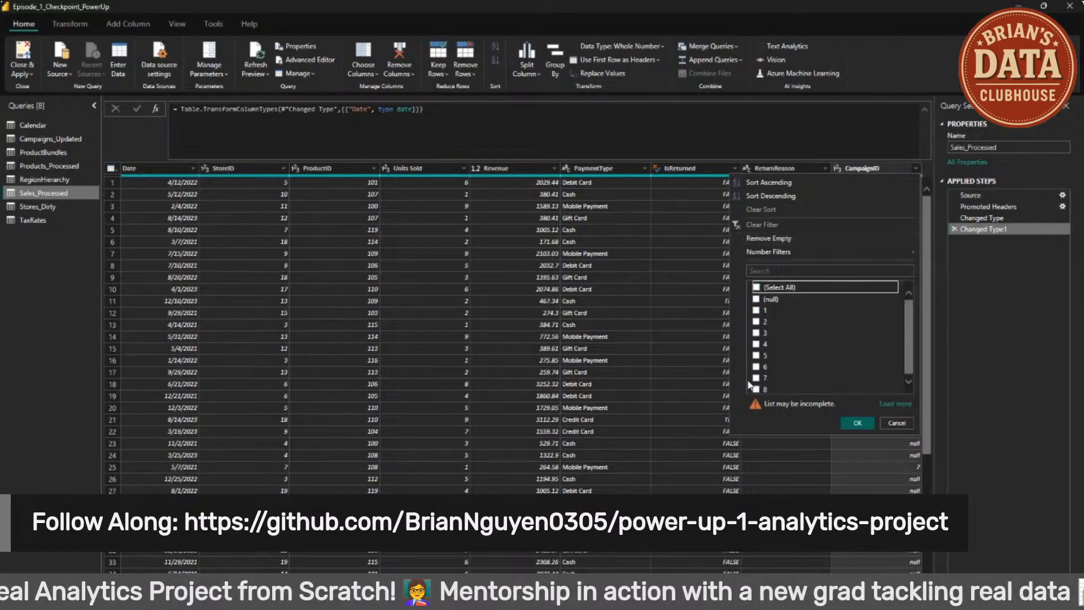
pyautogui.click(858, 422)
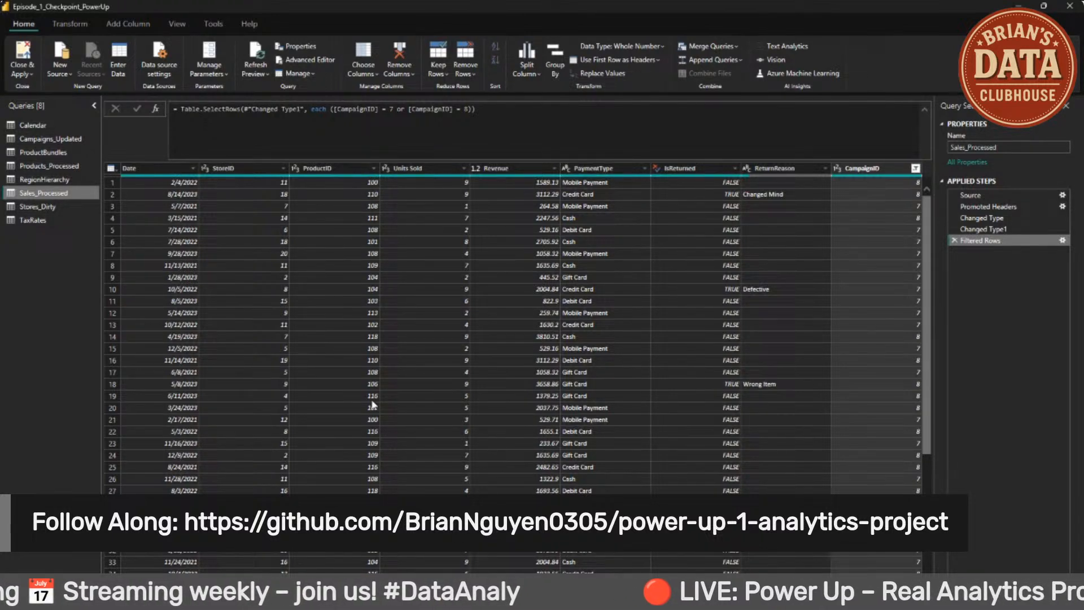
# Step: Narrow the Sales_Processed campaign filter to CampaignID 8 only
pyautogui.click(916, 168)
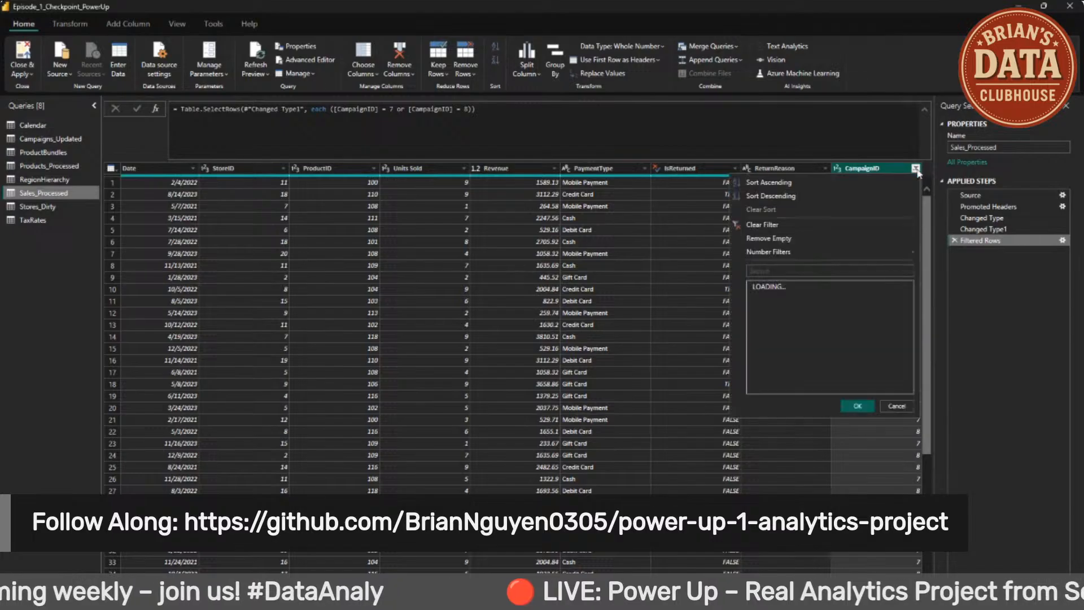
pyautogui.click(756, 377)
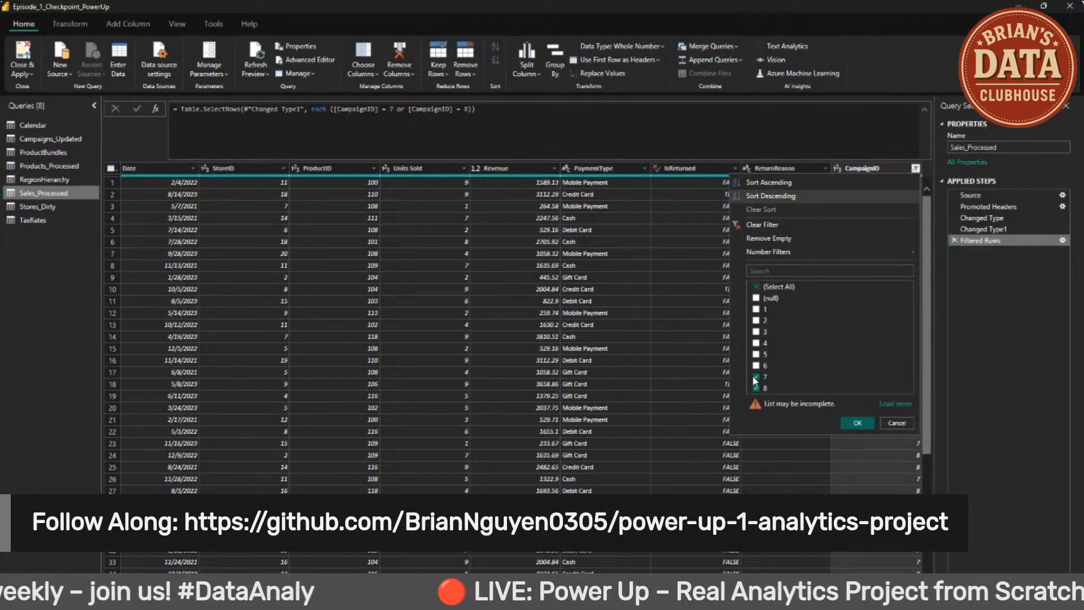
pyautogui.click(862, 422)
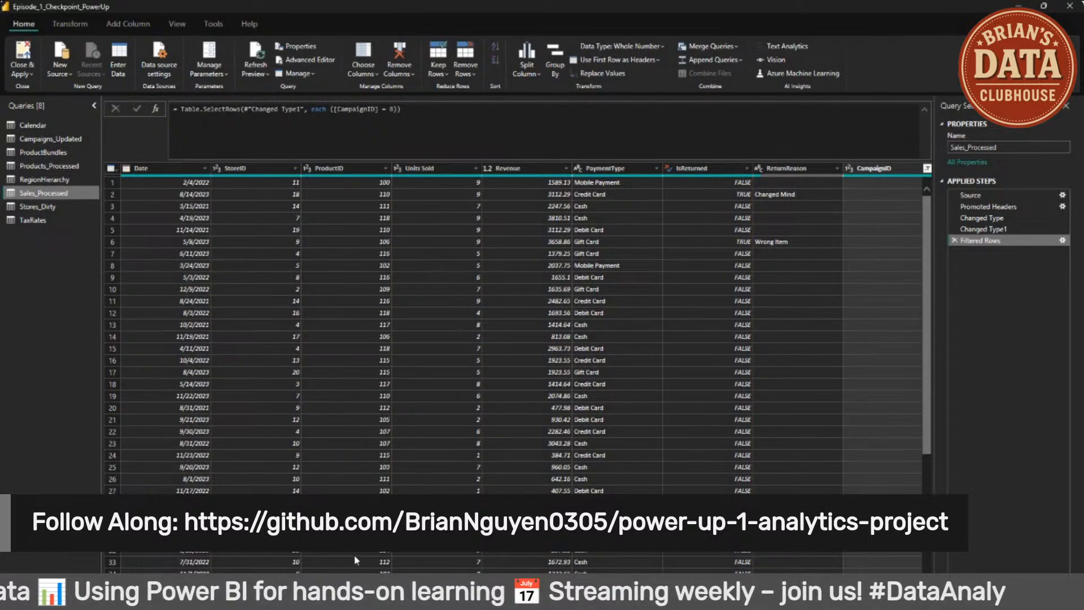
# Step: Review the ProductID values in the filtered sales rows and remove rows with duplicate ProductIDs
pyautogui.click(386, 168)
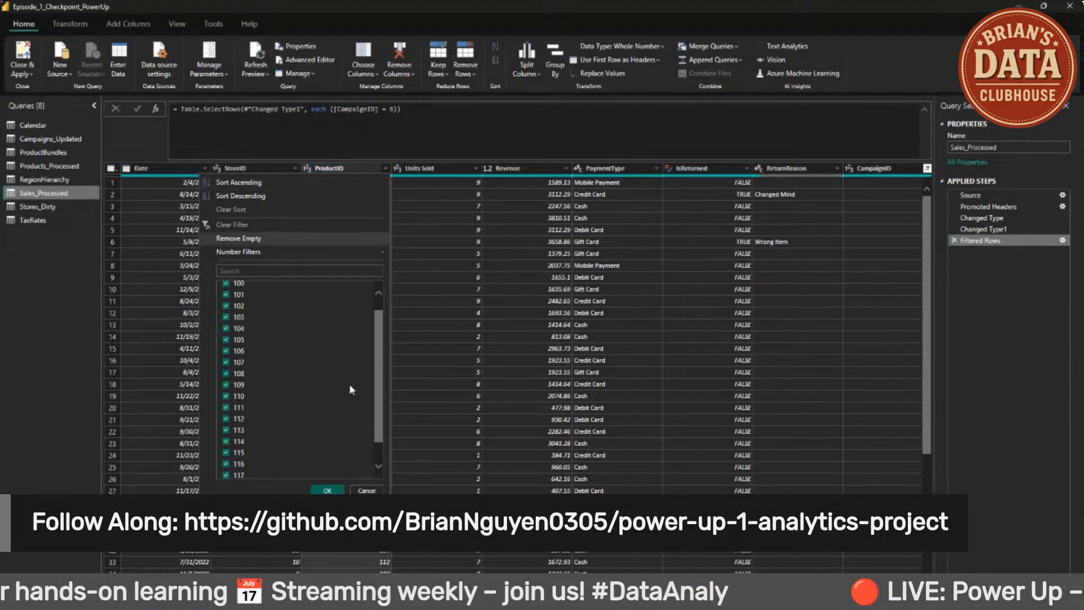
pyautogui.scroll(-3, 349, 387)
pyautogui.scroll(3, 350, 390)
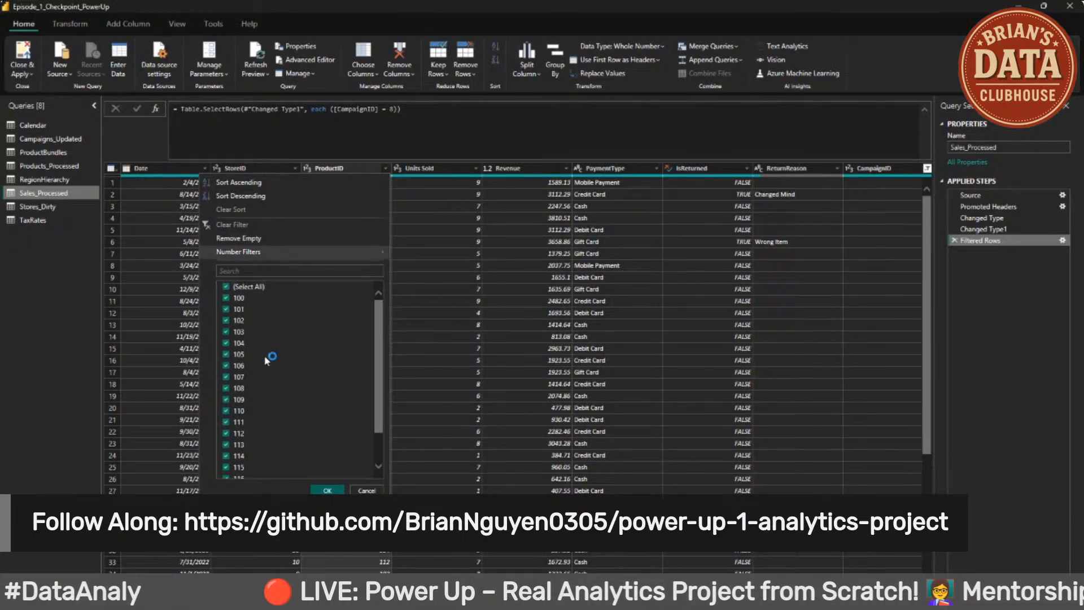
pyautogui.click(448, 255)
pyautogui.click(346, 166)
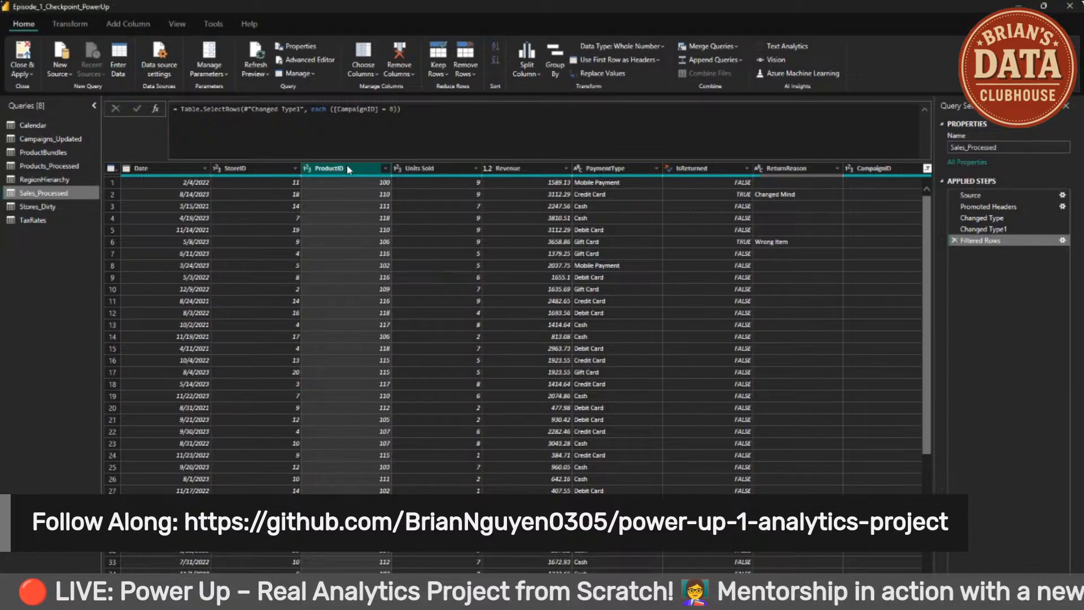
pyautogui.rightClick(347, 167)
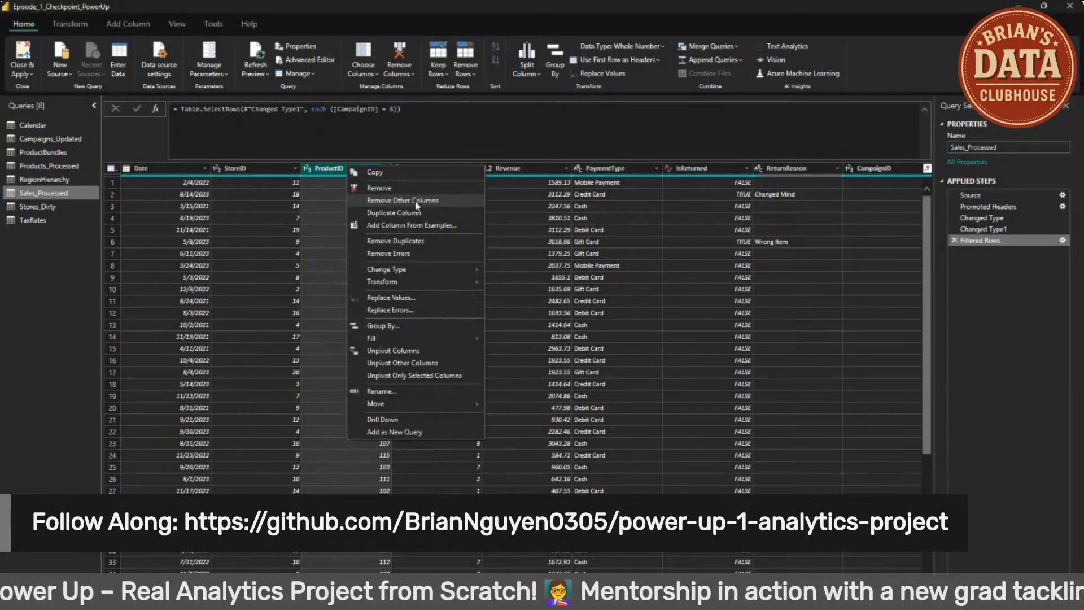
pyautogui.click(423, 243)
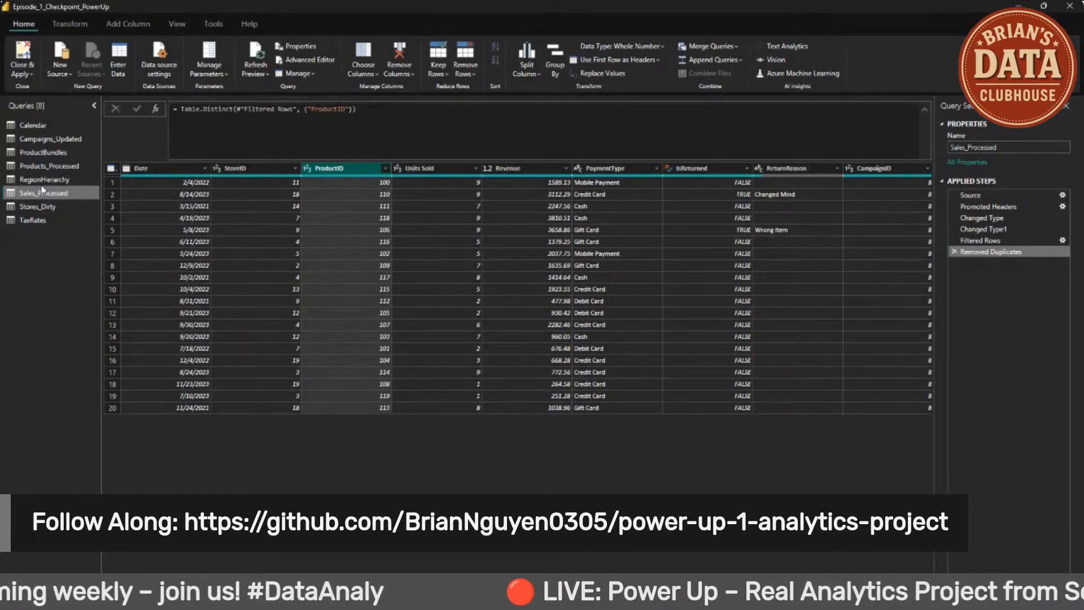
# Step: Compare product categories in Products_Processed with the Electronics bundles in ProductBundles and the campaign targets in Campaigns_Updated
pyautogui.click(73, 166)
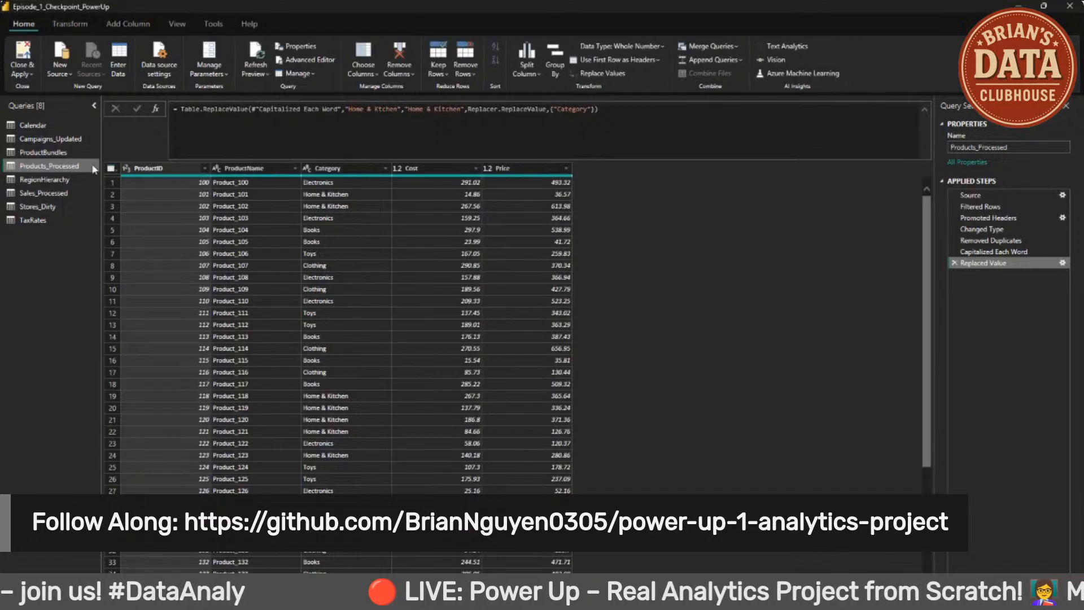
pyautogui.scroll(-5, 276, 237)
pyautogui.scroll(5, 278, 249)
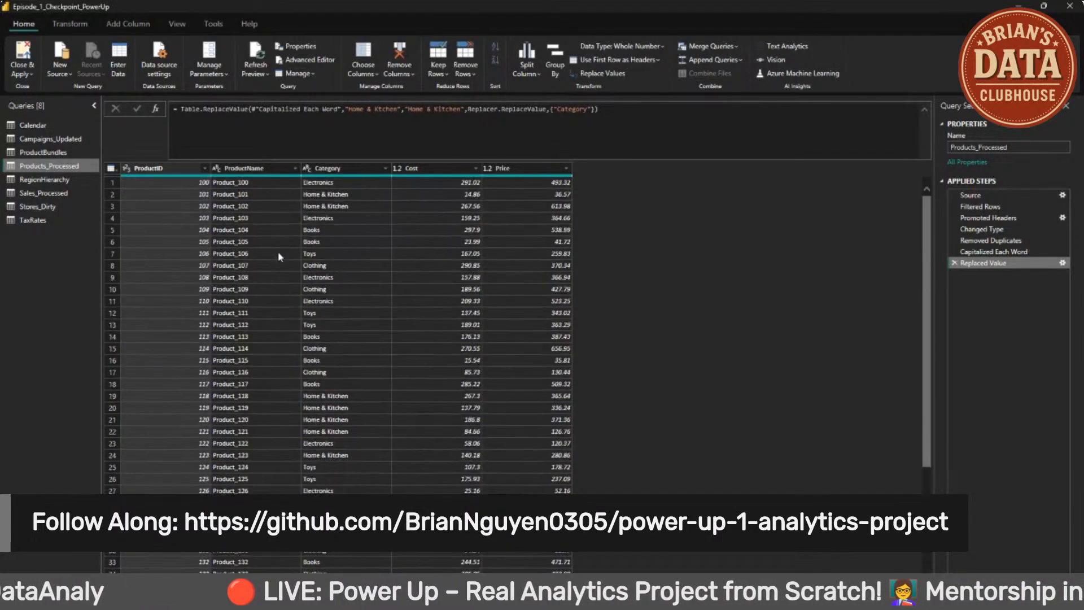
pyautogui.click(57, 153)
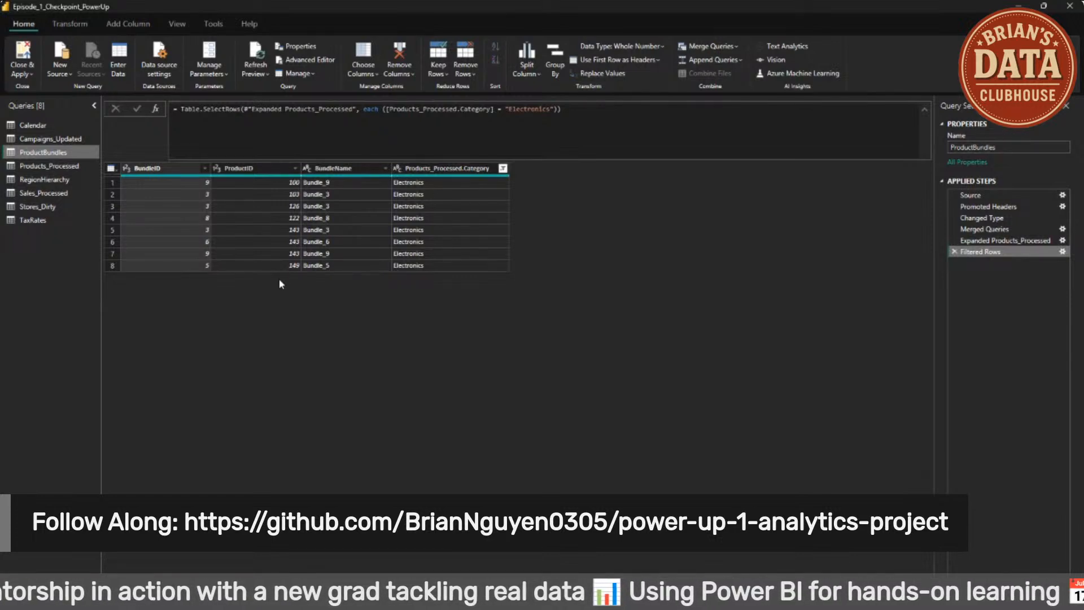
pyautogui.click(86, 138)
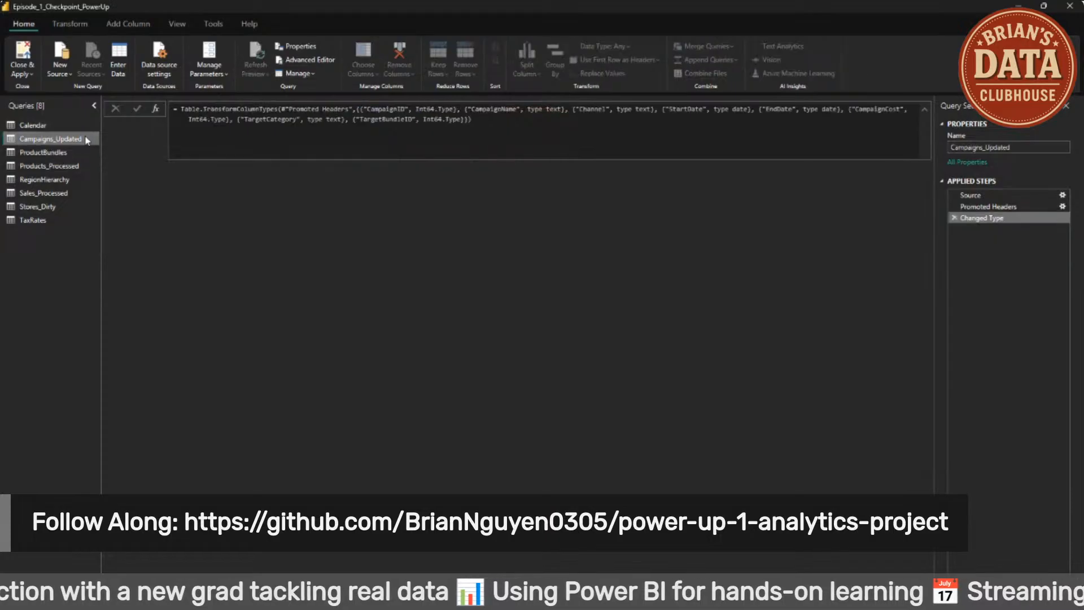
pyautogui.click(59, 152)
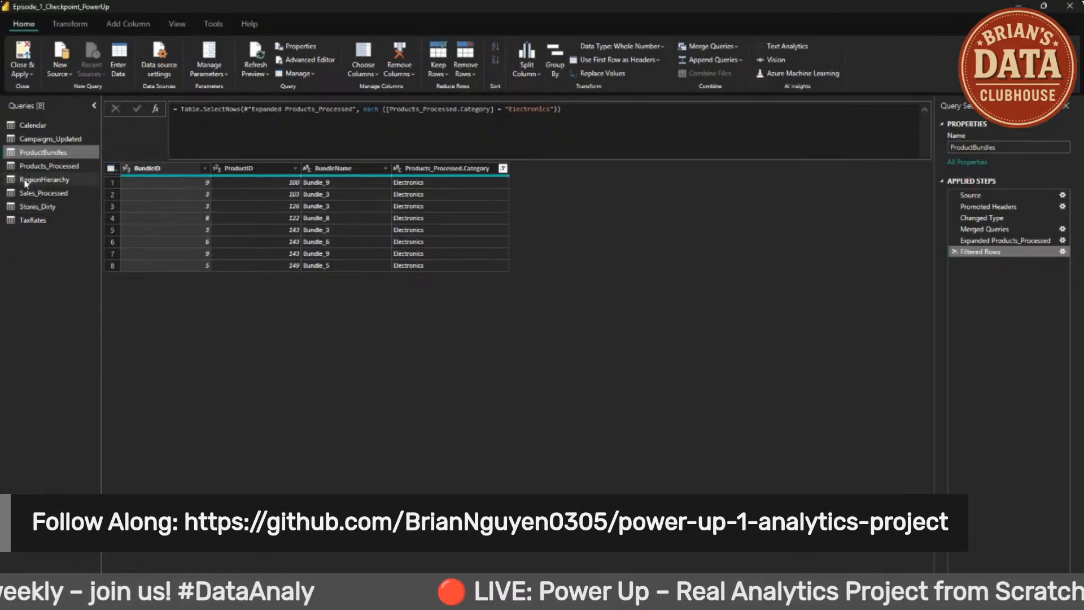
pyautogui.click(50, 179)
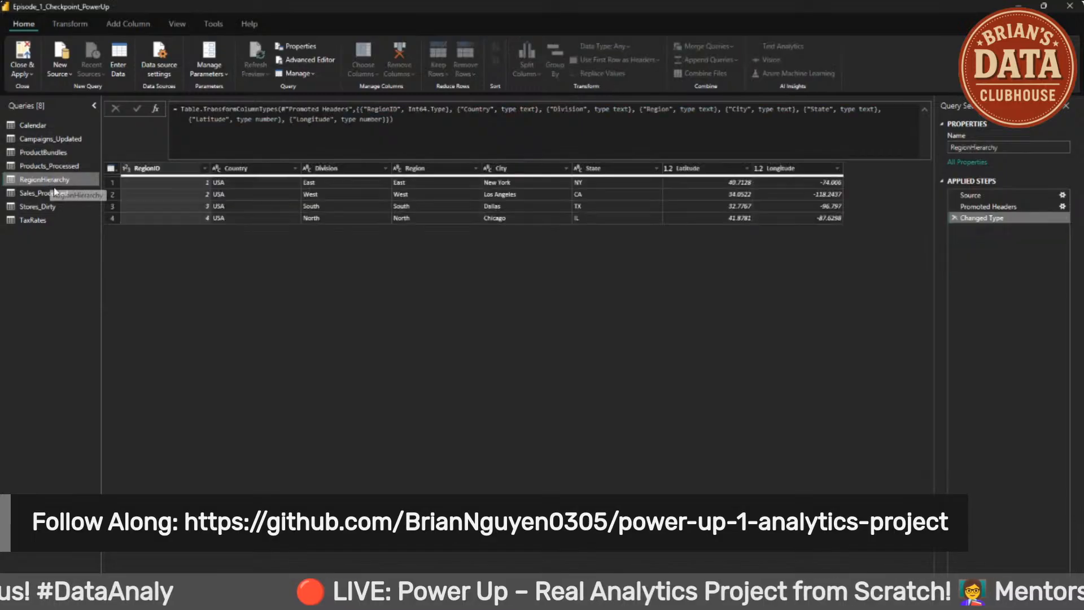
# Step: Delete the Removed Duplicates and Filtered Rows steps from the Sales_Processed query
pyautogui.click(55, 193)
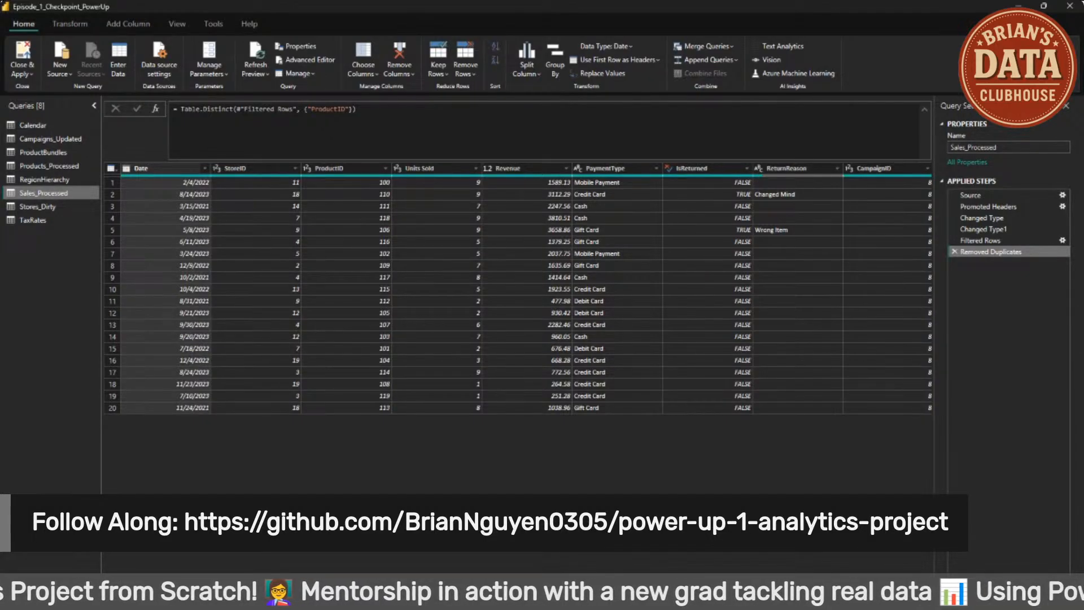
pyautogui.click(955, 251)
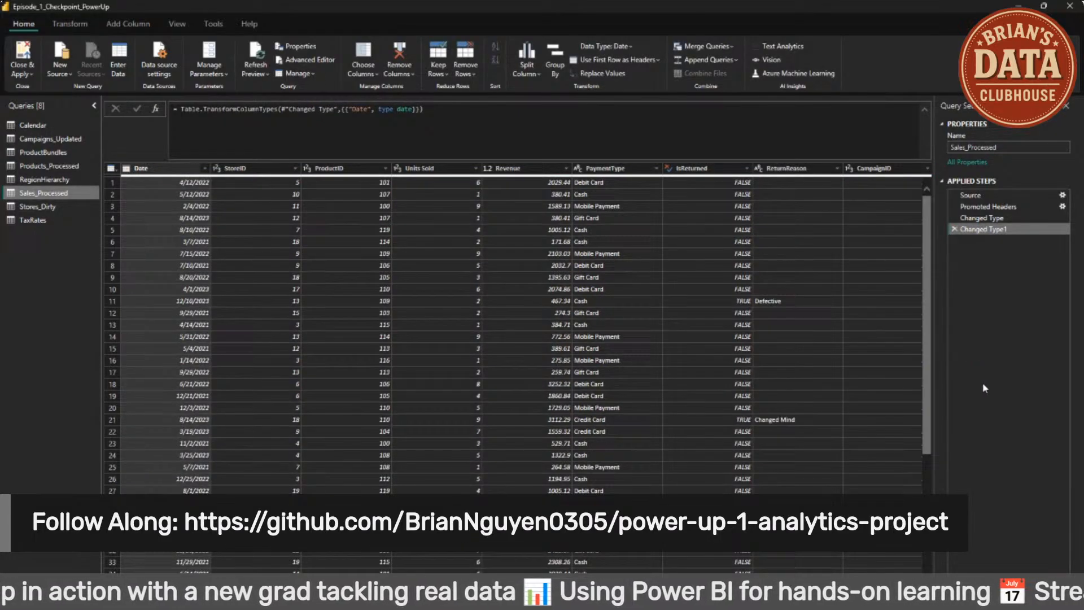
# Step: Delete the Filtered Rows step that limits the ProductBundles query to Electronics
pyautogui.click(45, 126)
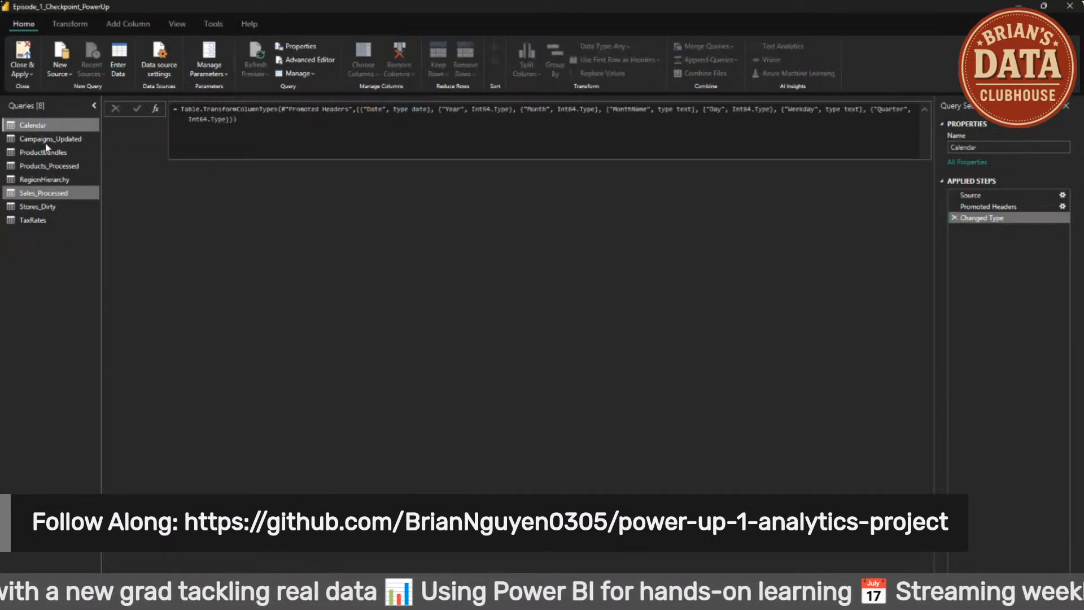
pyautogui.moveTo(49, 139); pyautogui.dragTo(35, 269)
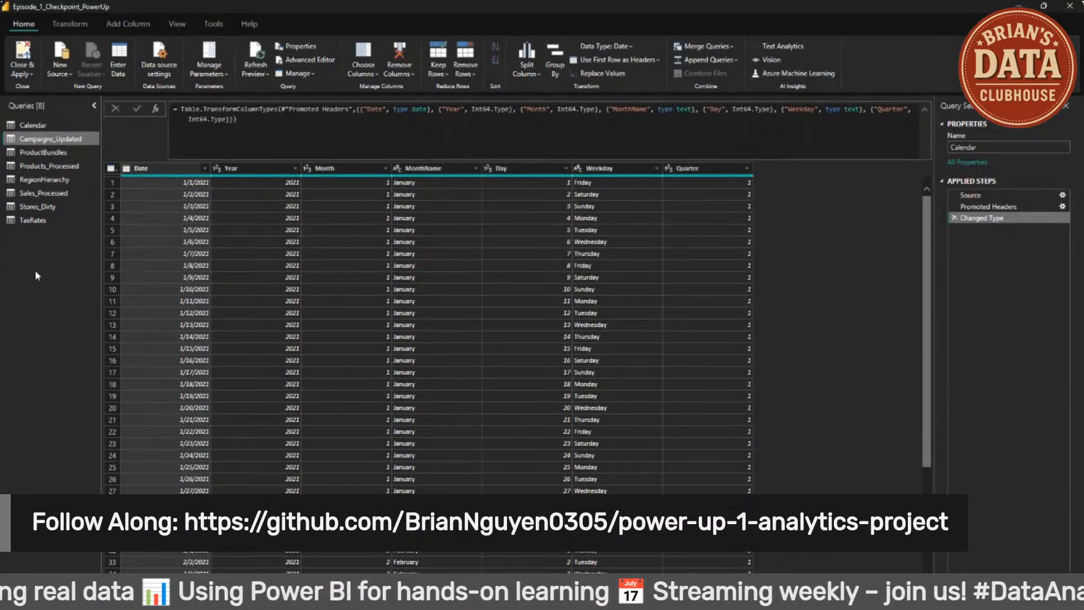
pyautogui.click(60, 150)
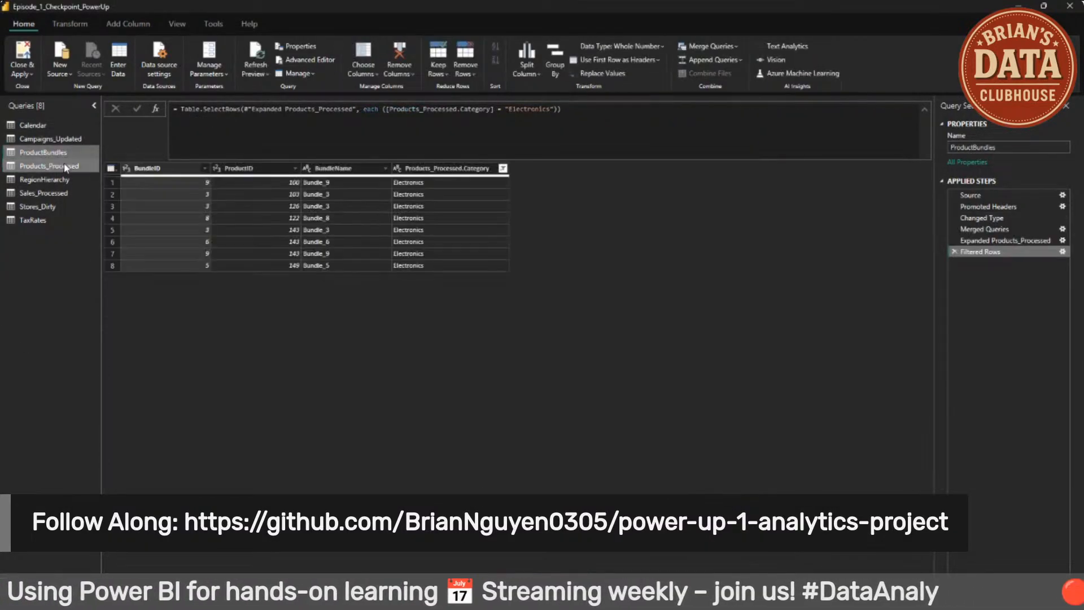
pyautogui.click(955, 251)
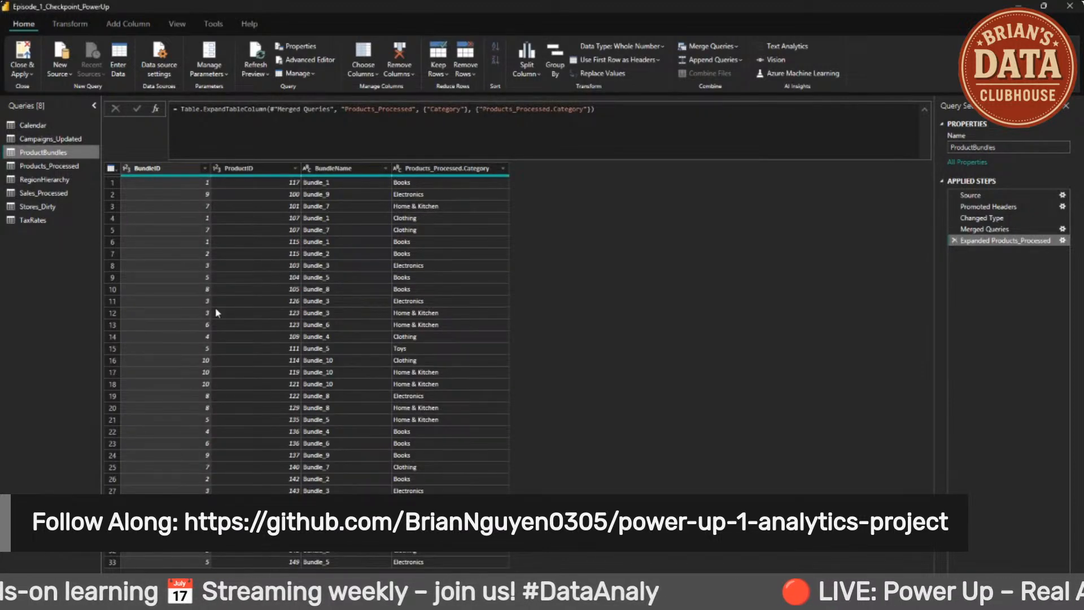
# Step: Check the applied steps and data of Products_Processed, RegionHierarchy, Sales_Processed, Stores_Dirty and TaxRates for leftover temporary changes
pyautogui.click(32, 170)
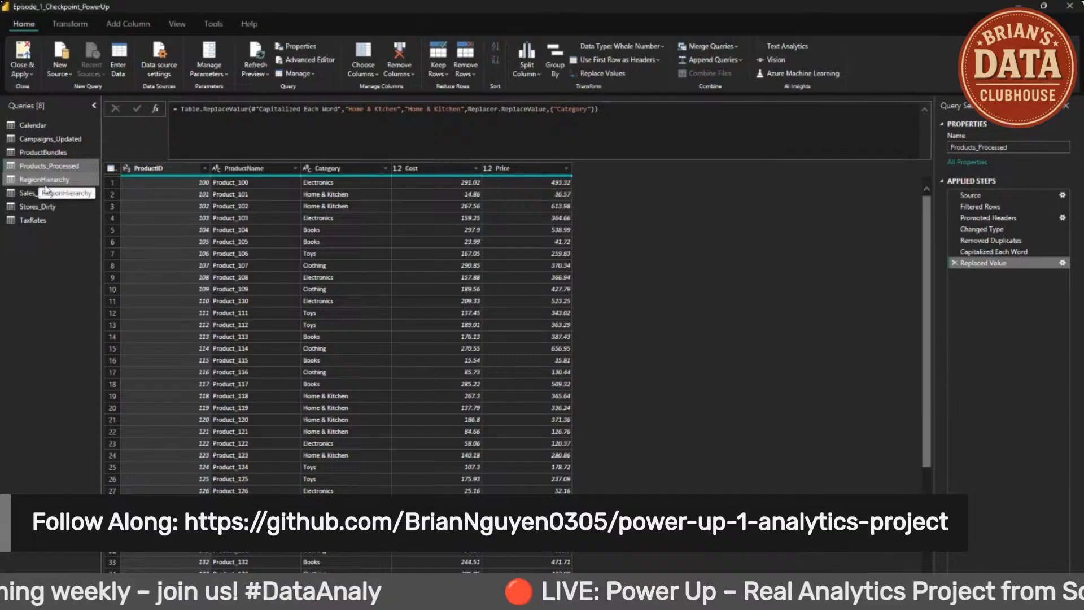
pyautogui.click(44, 184)
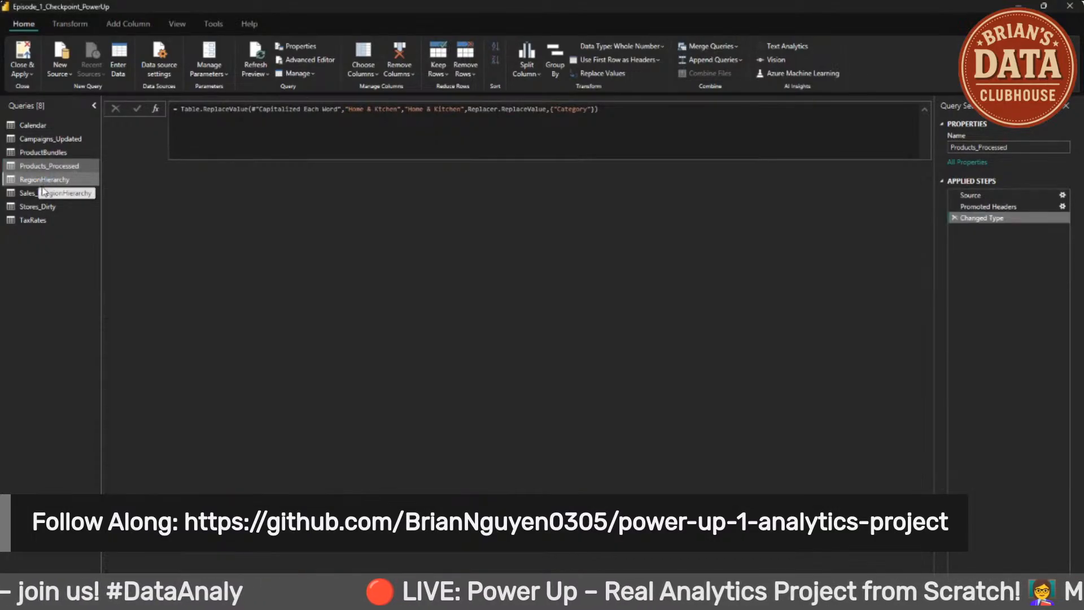
pyautogui.click(26, 193)
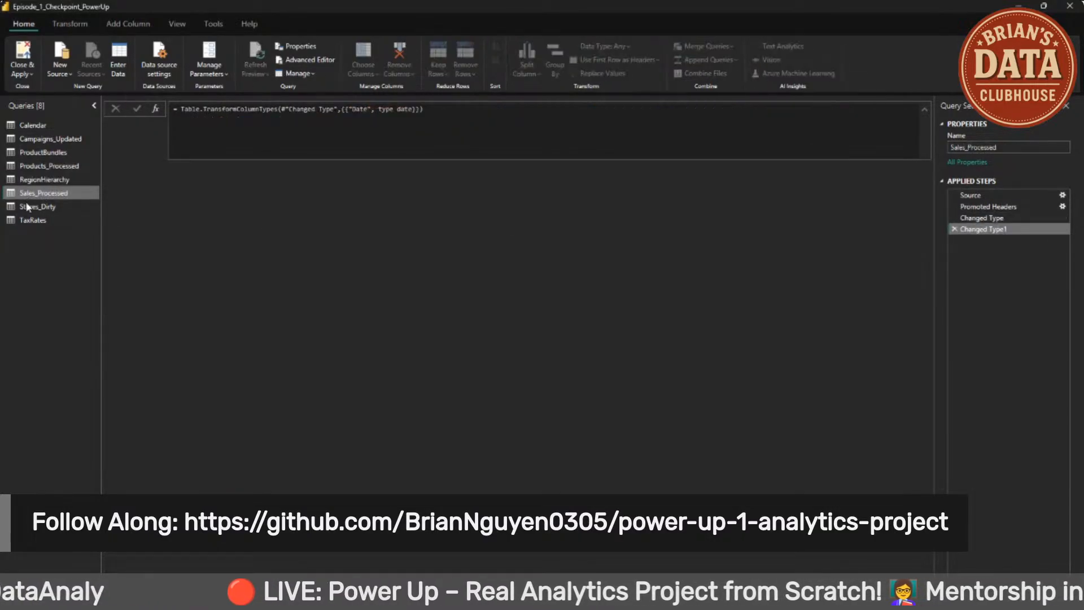
pyautogui.click(28, 206)
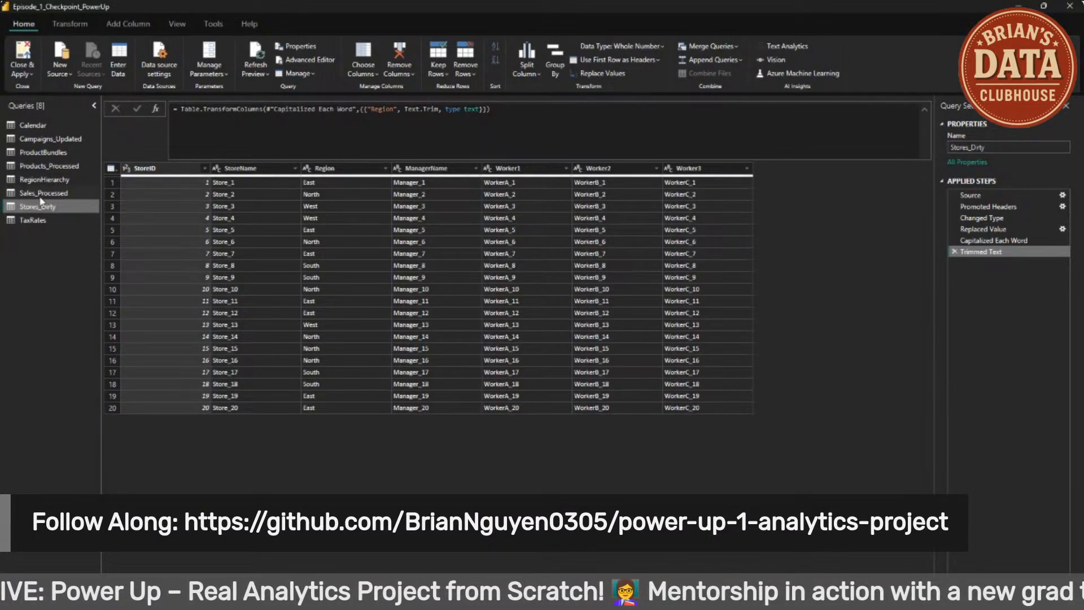
pyautogui.click(42, 195)
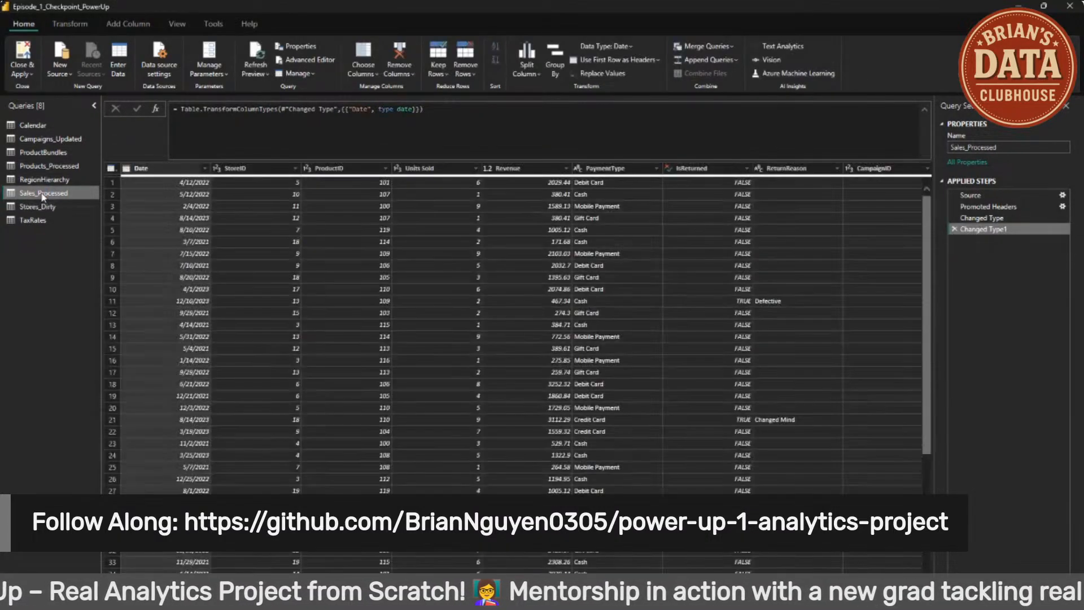
pyautogui.click(43, 220)
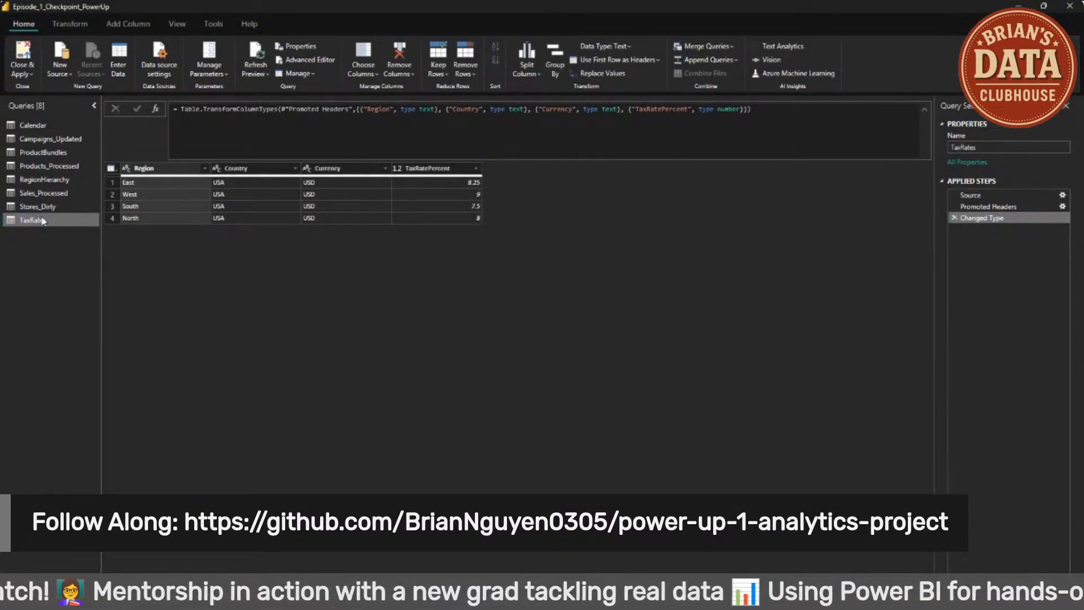
# Step: Close the query editor and apply all pending query changes to the data model
pyautogui.click(23, 56)
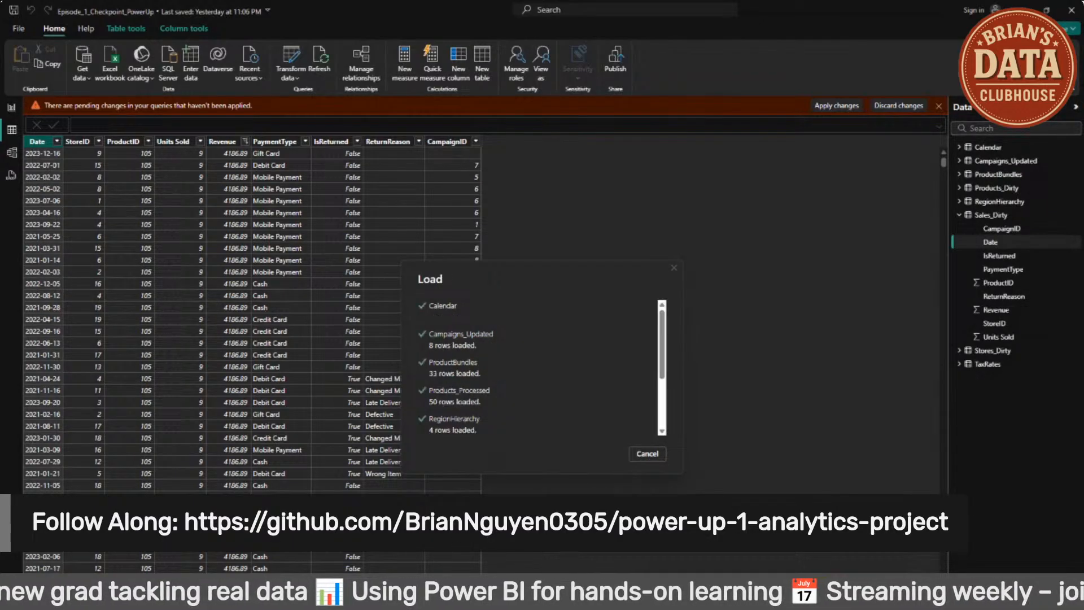
pyautogui.hotkey('alt', 'Tab')
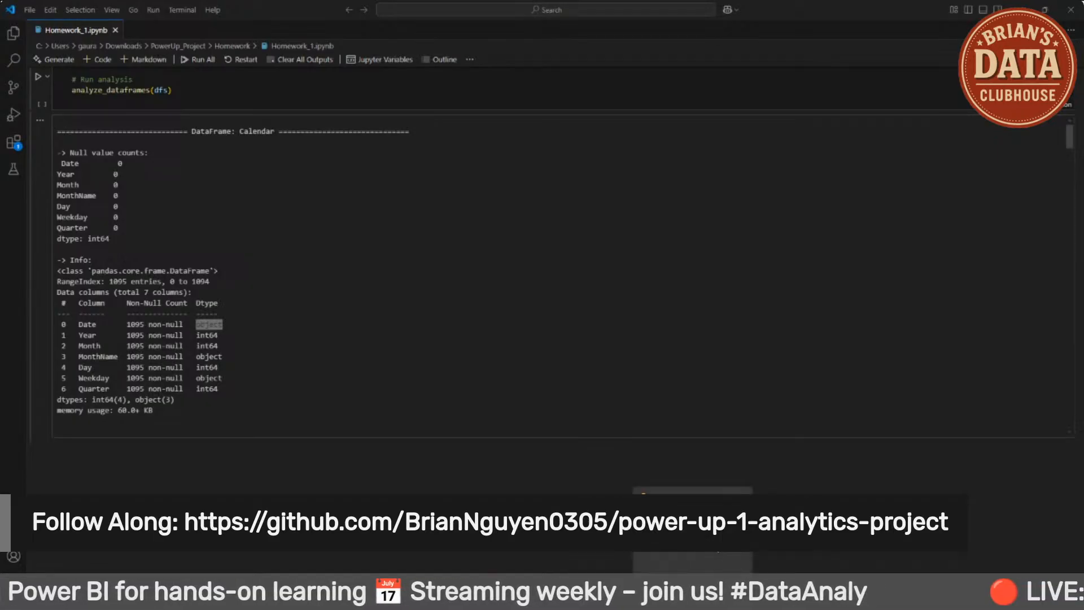
pyautogui.hotkey('alt', 'Tab')
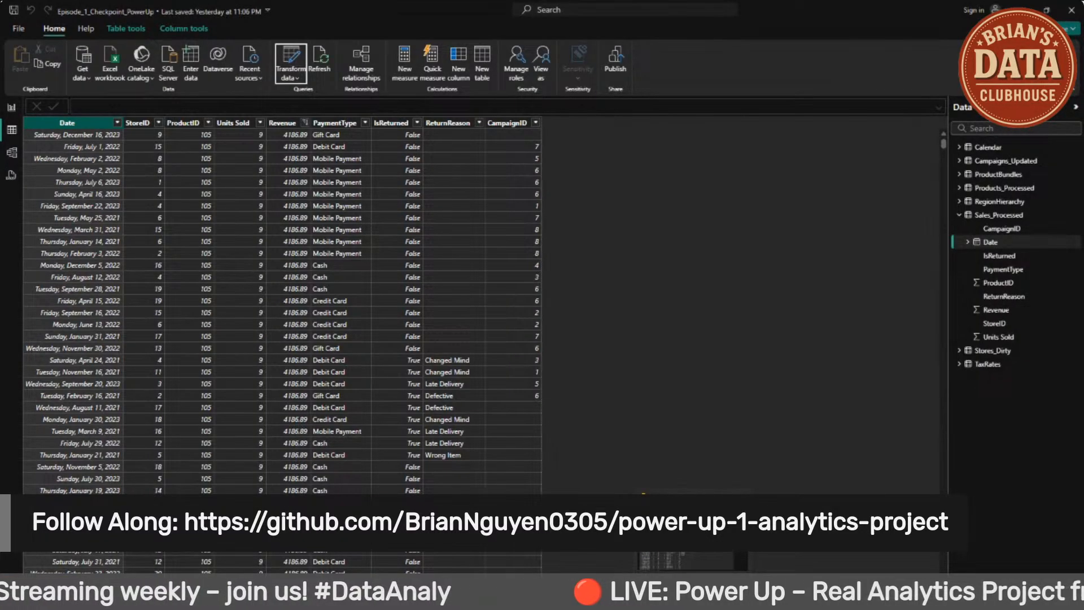
# Step: Look through the loaded rows of the Sales_Processed and Products_Processed tables
pyautogui.scroll(-7, 761, 391)
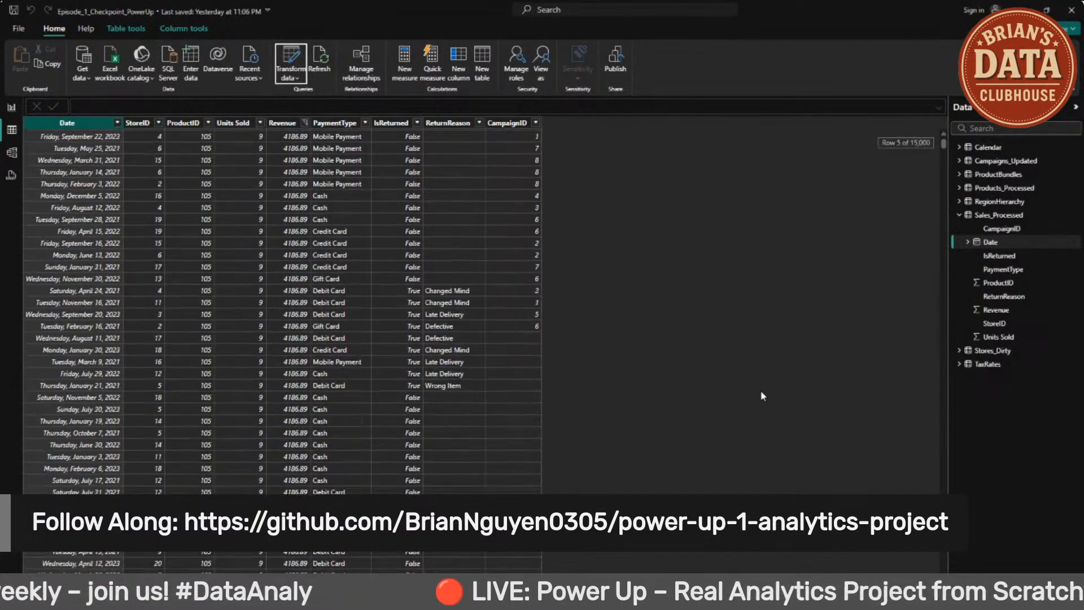
pyautogui.click(999, 187)
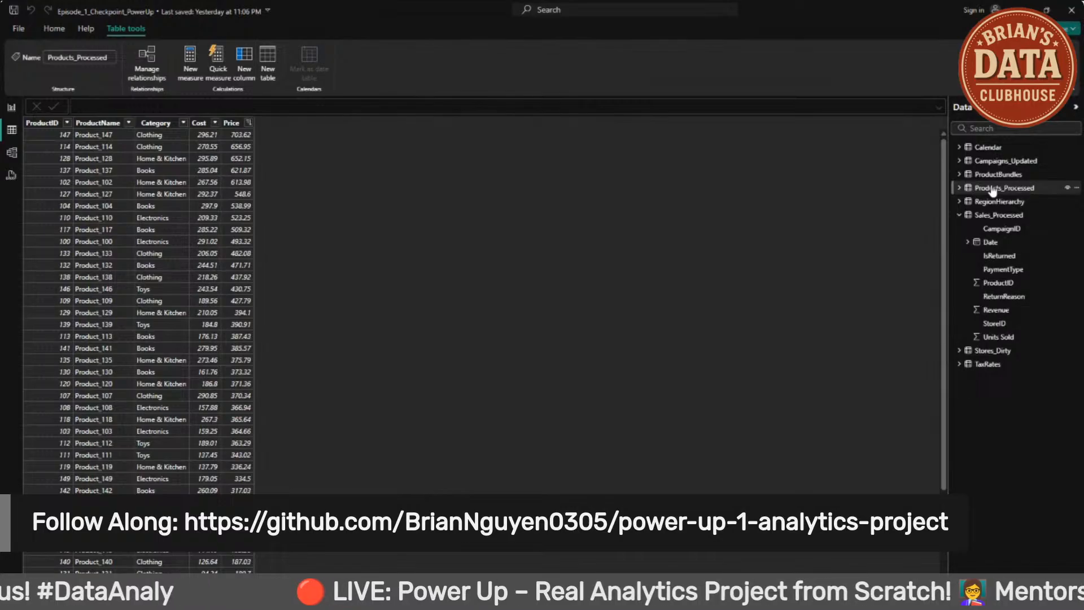
pyautogui.scroll(-4, 336, 400)
pyautogui.scroll(4, 340, 411)
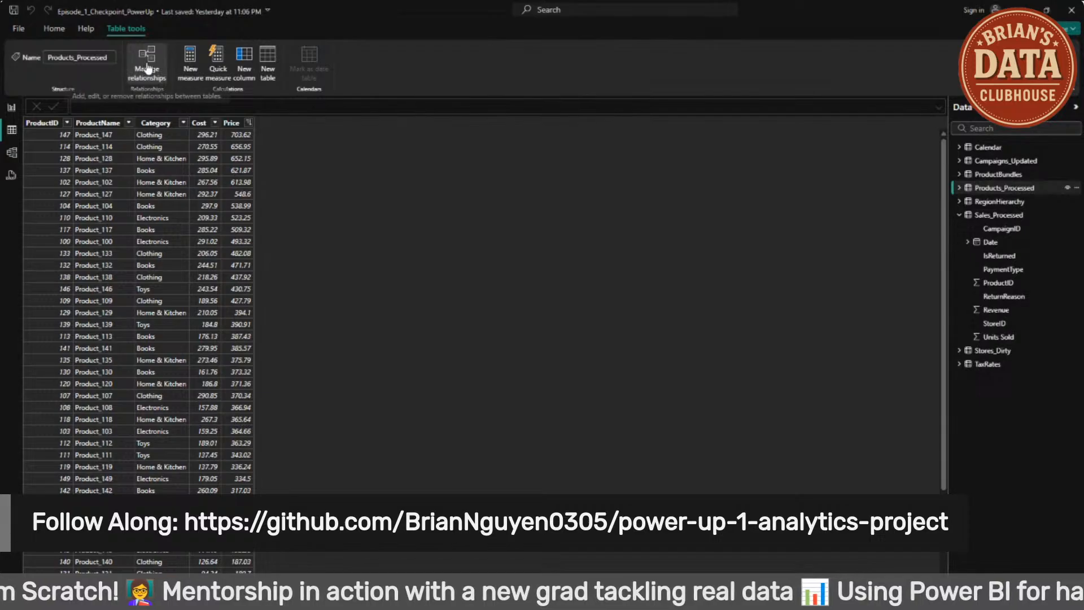
# Step: Review the existing relationships between tables, first in the relationship list and then across the whole model diagram
pyautogui.click(137, 59)
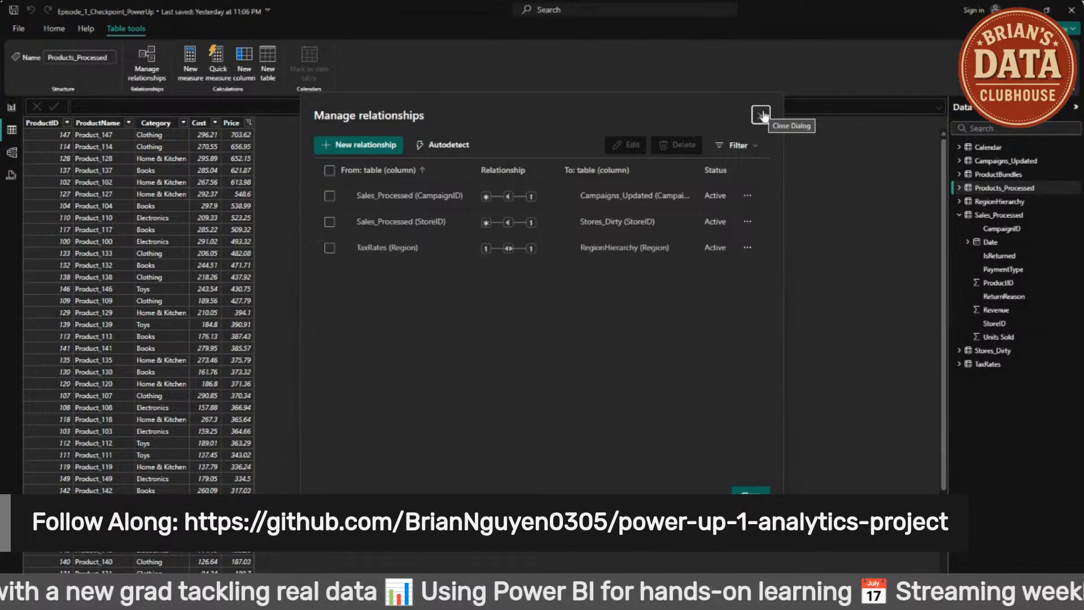
pyautogui.click(760, 116)
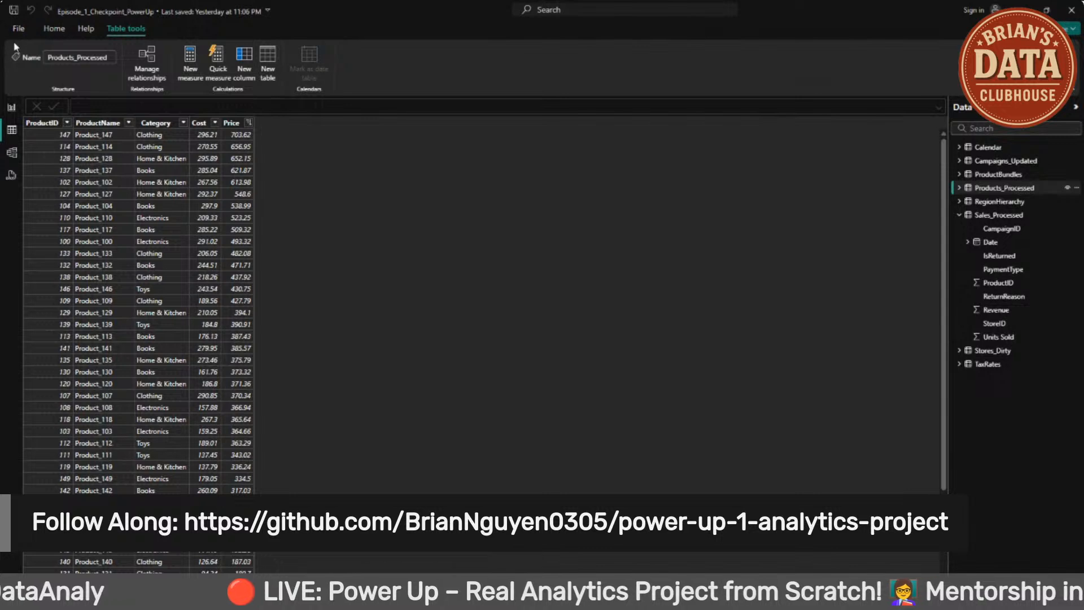
pyautogui.click(12, 111)
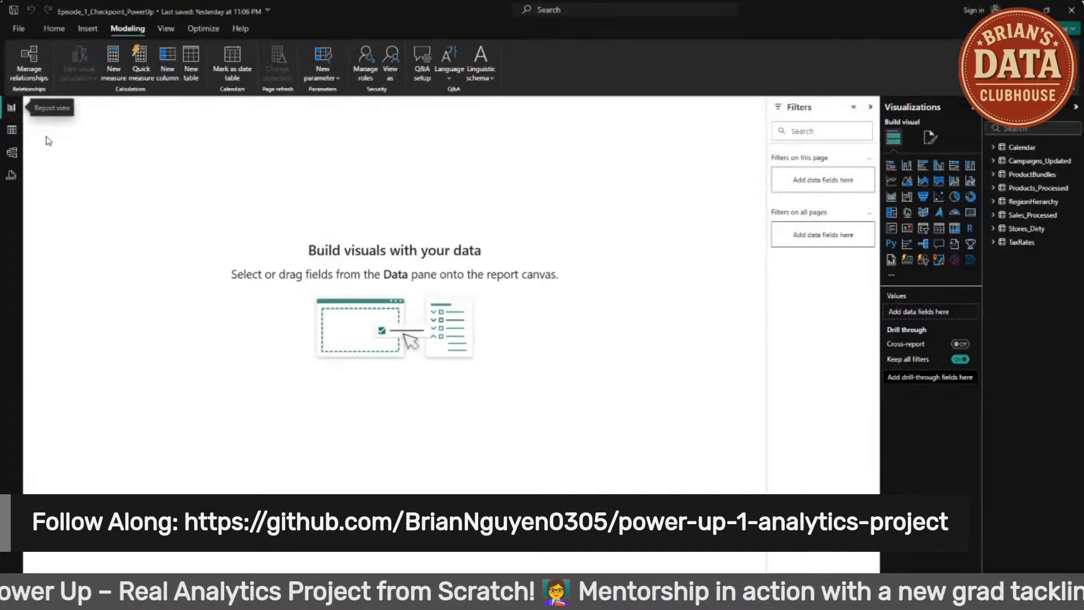
pyautogui.click(11, 152)
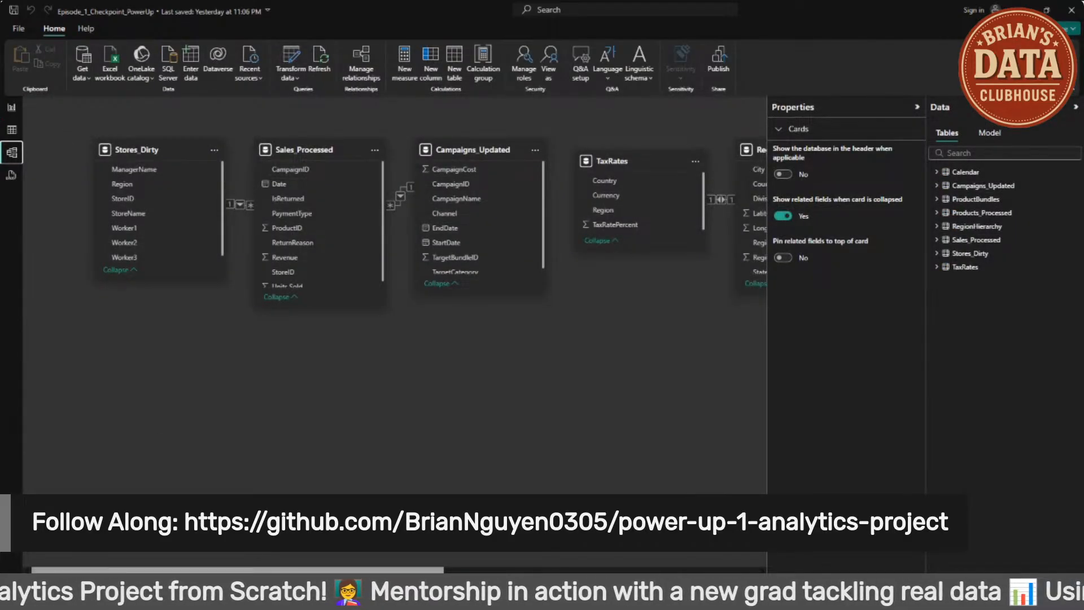
pyautogui.hscroll(2, 395, 225)
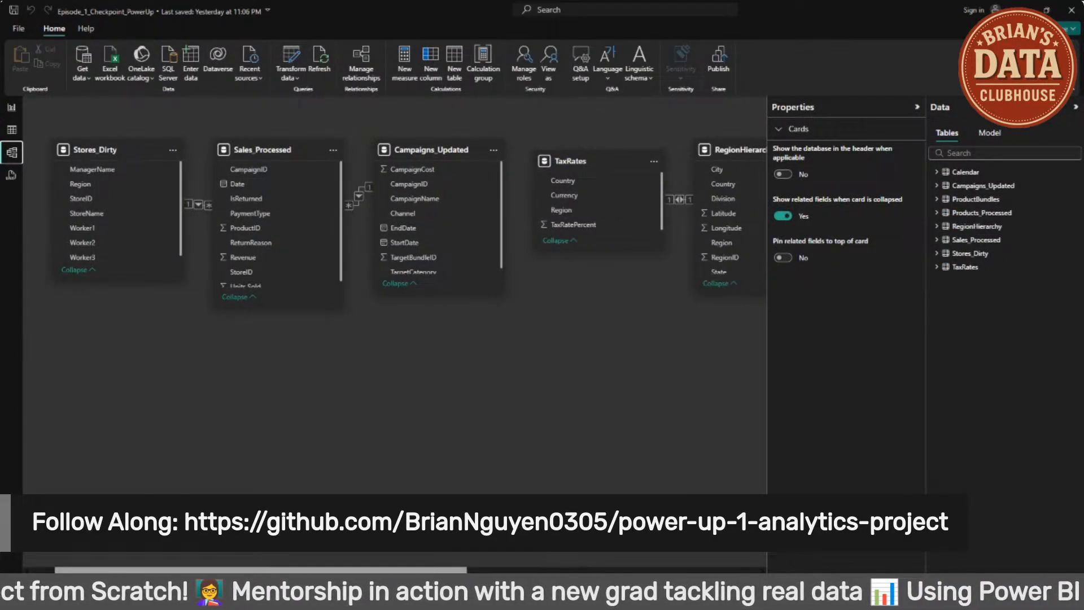
pyautogui.hscroll(5, 395, 225)
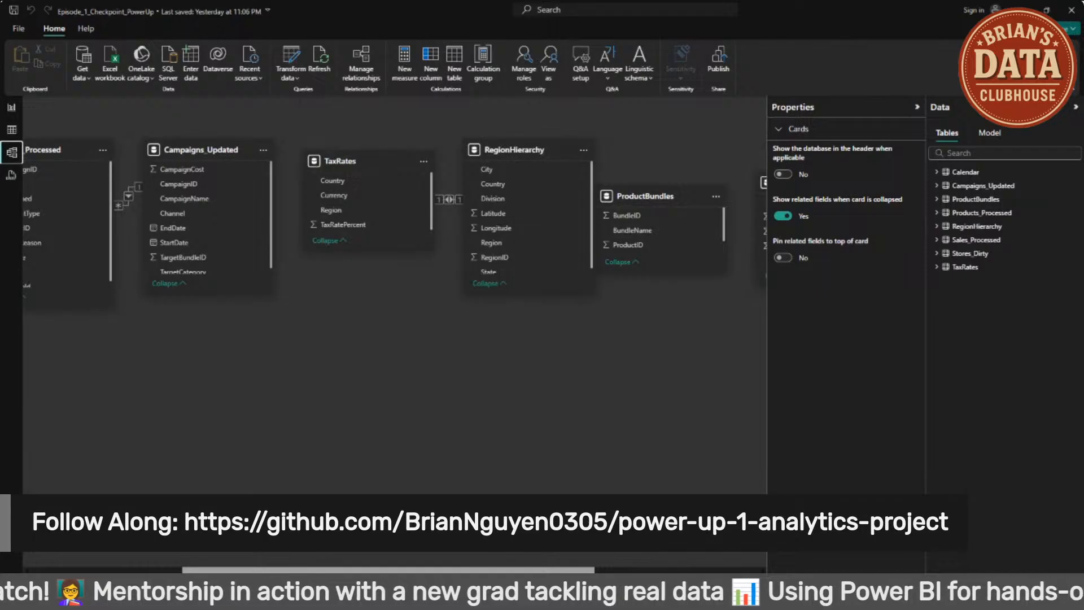
pyautogui.hscroll(7, 395, 226)
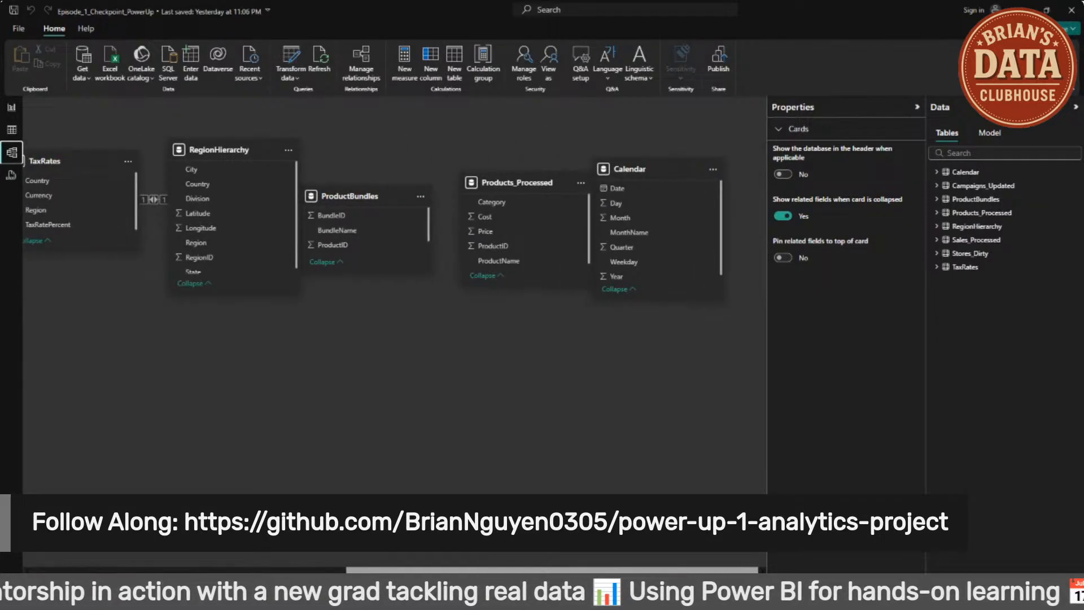
pyautogui.hscroll(-13, 395, 225)
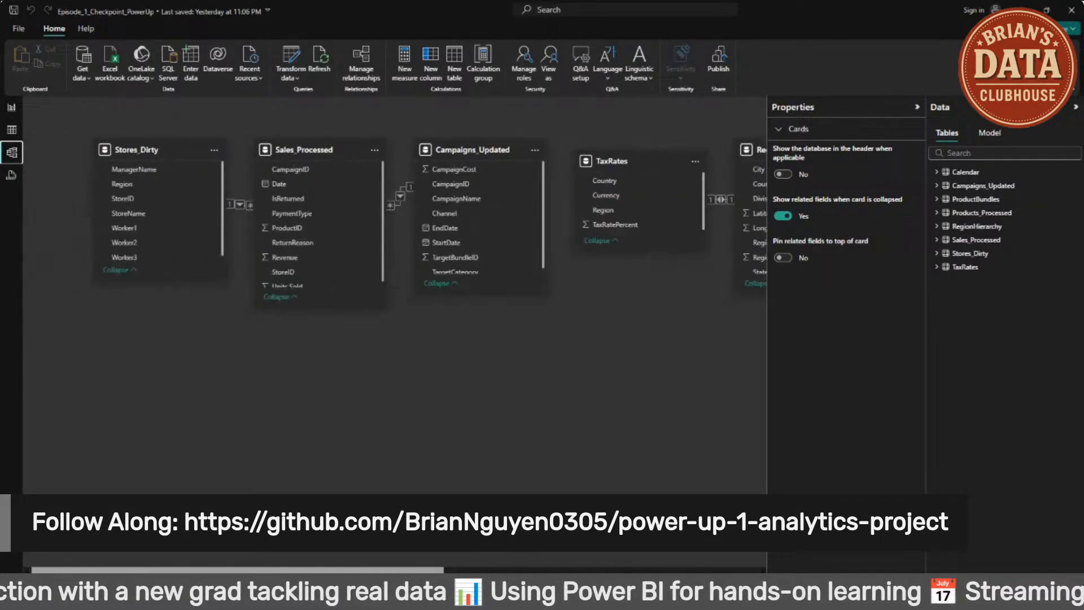
# Step: Make more room for the model diagram and move the Products_Processed table below Stores_Dirty and the Calendar table below Campaigns_Updated
pyautogui.click(917, 107)
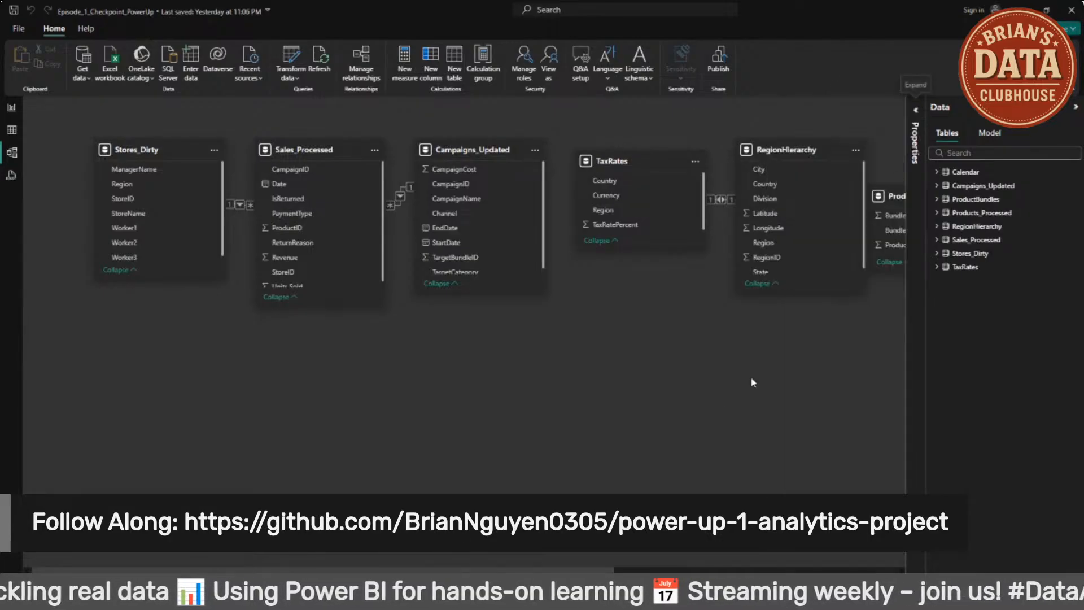
pyautogui.scroll(-2, 669, 442)
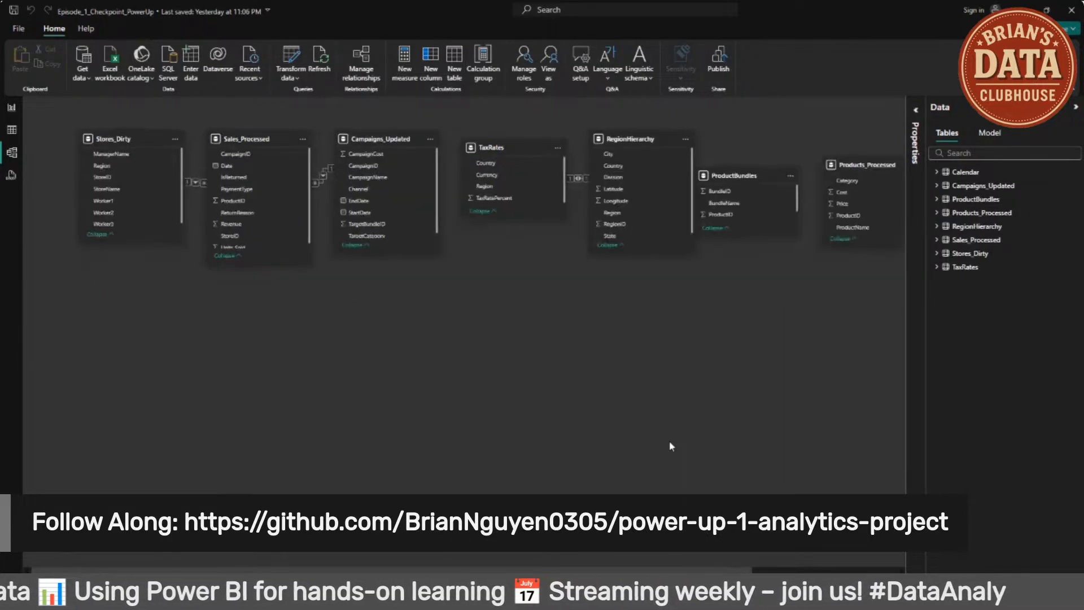
pyautogui.scroll(-1, 671, 446)
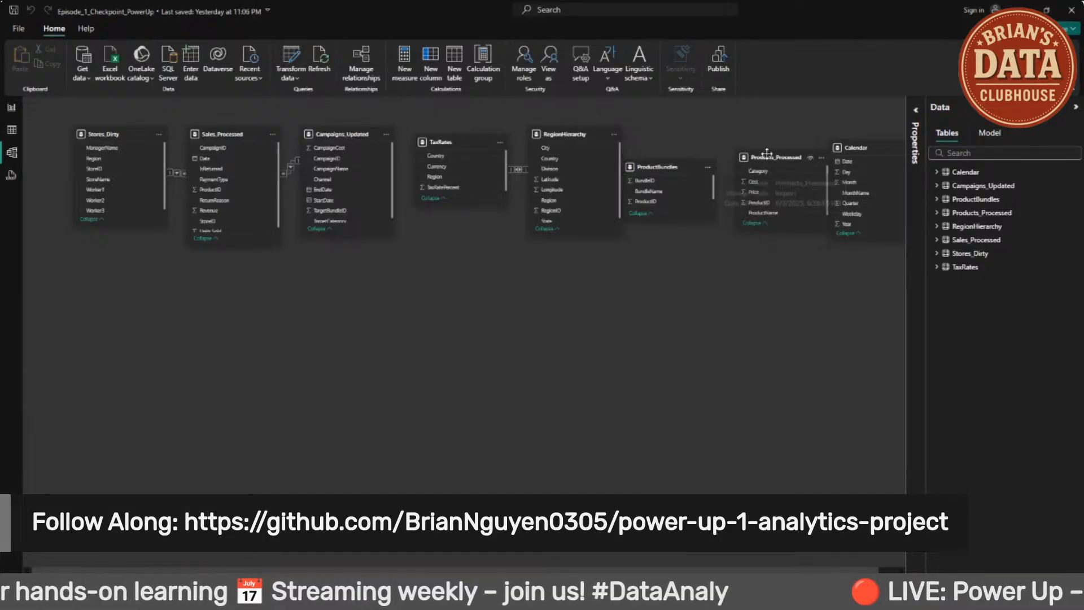
pyautogui.moveTo(771, 157); pyautogui.dragTo(130, 320)
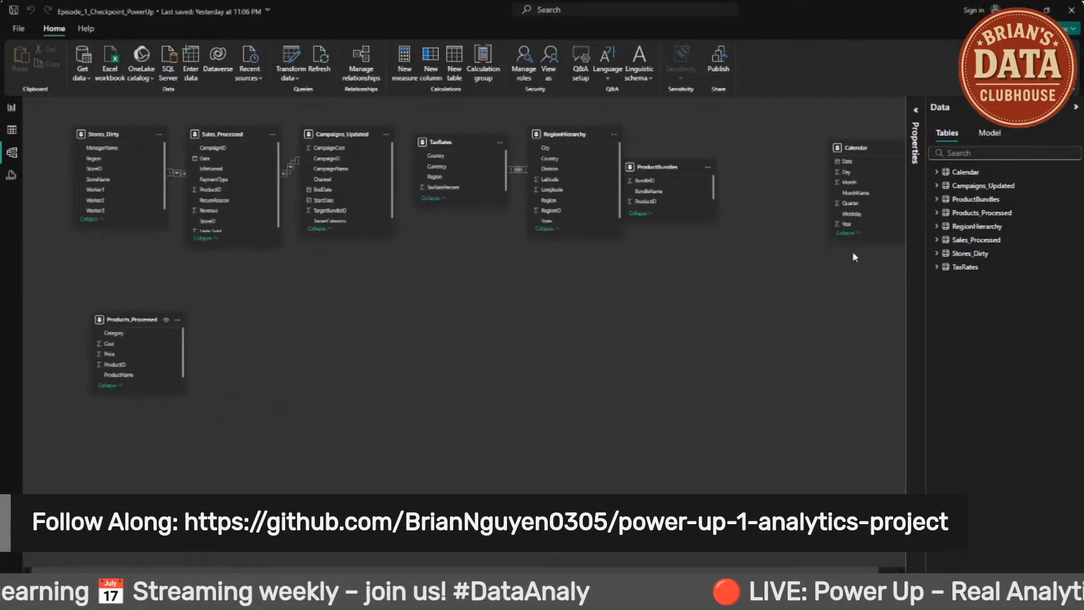
pyautogui.moveTo(868, 149); pyautogui.dragTo(314, 312)
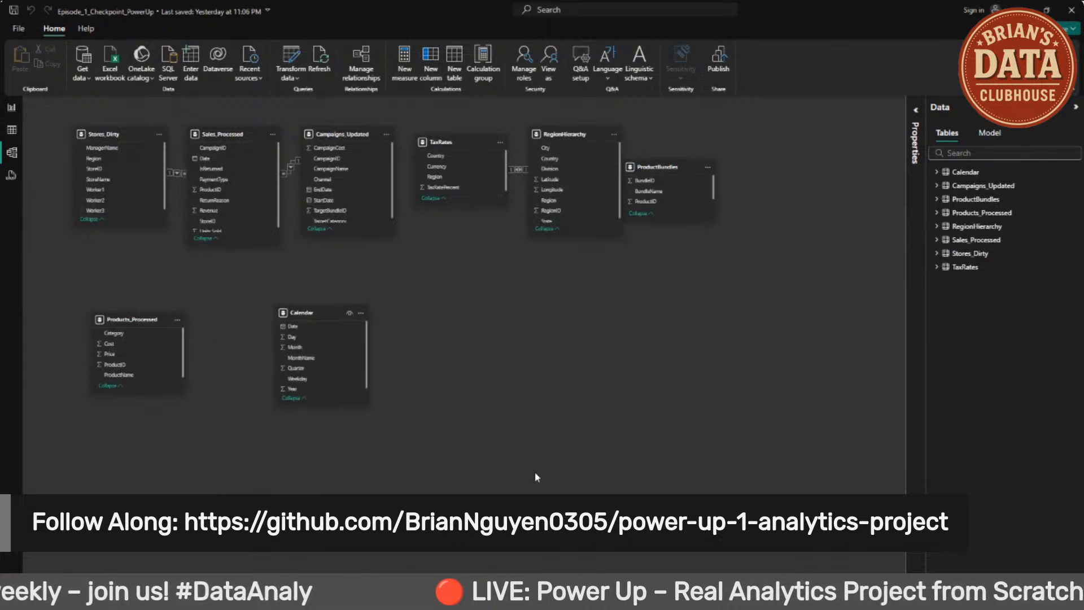